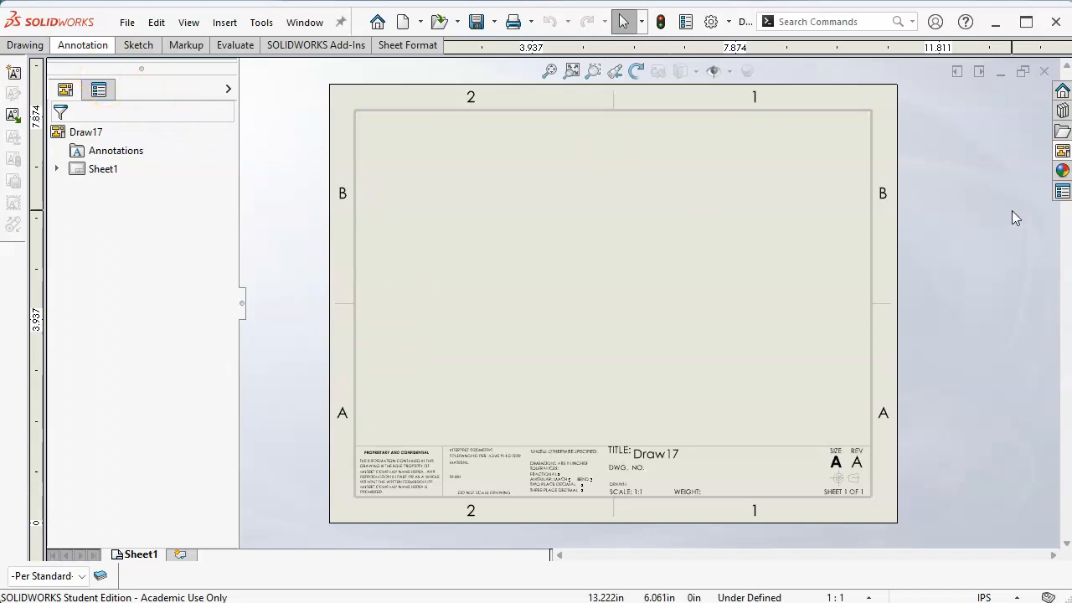
Load the PLATE 120 X 120 configuration of Plate.SLDPRT as the source model for the drawing's views
click(1062, 152)
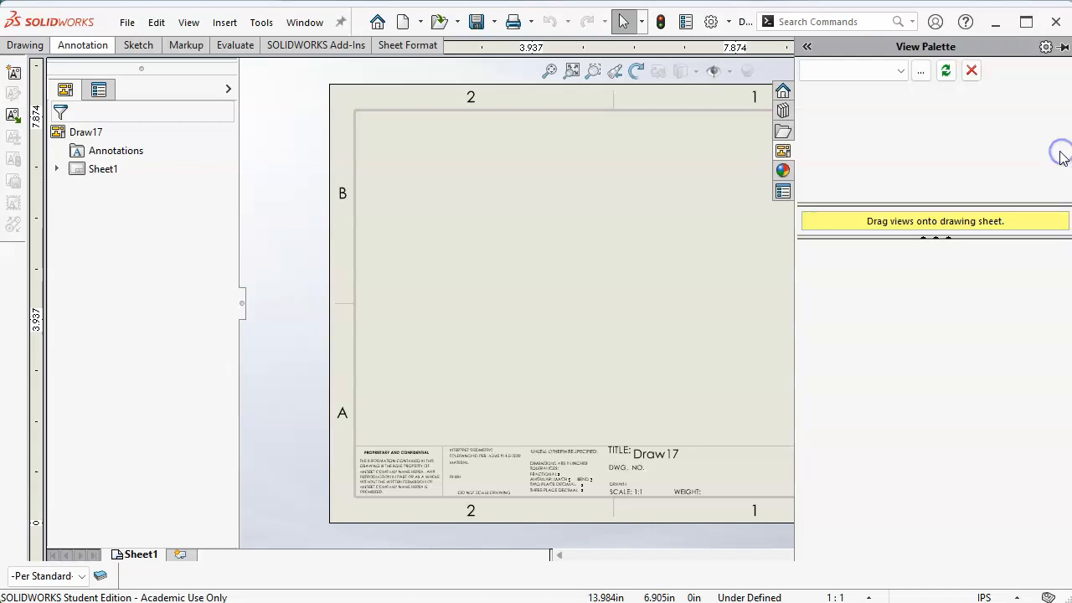
click(921, 73)
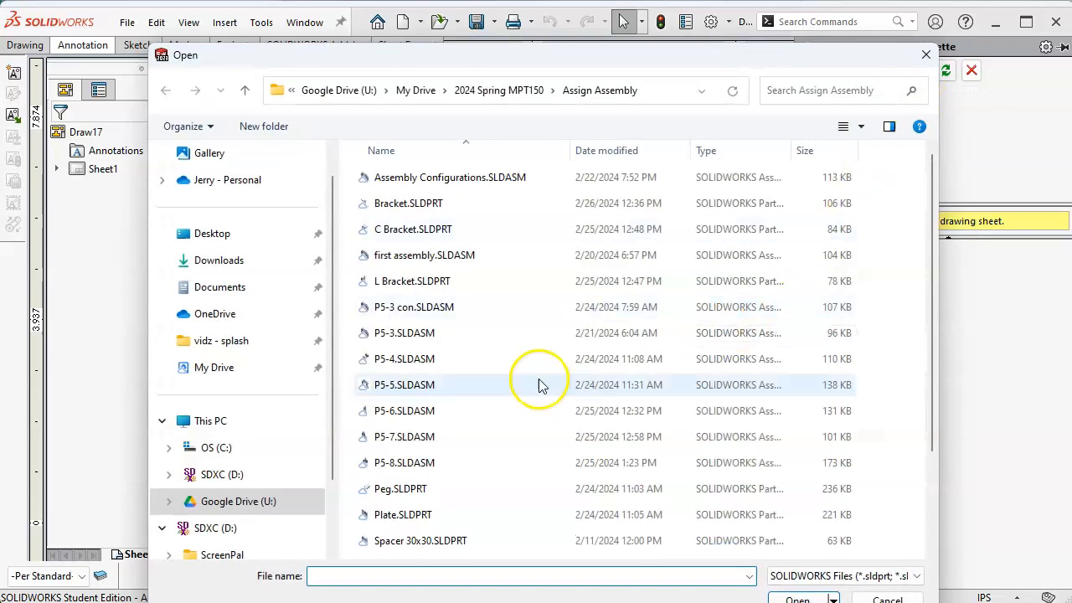
scroll(539, 366, down, 1)
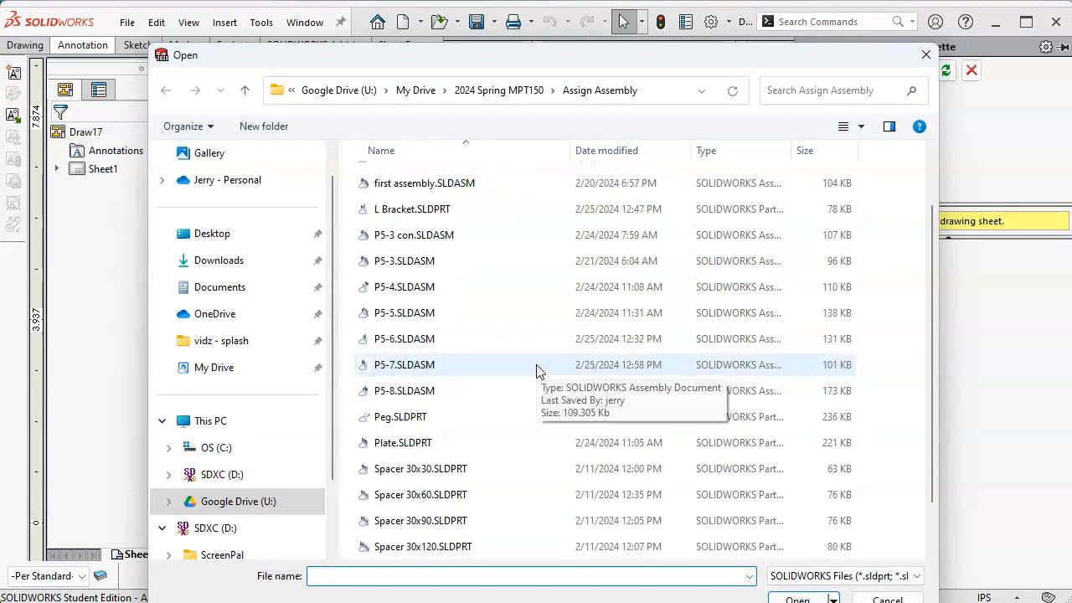
click(408, 444)
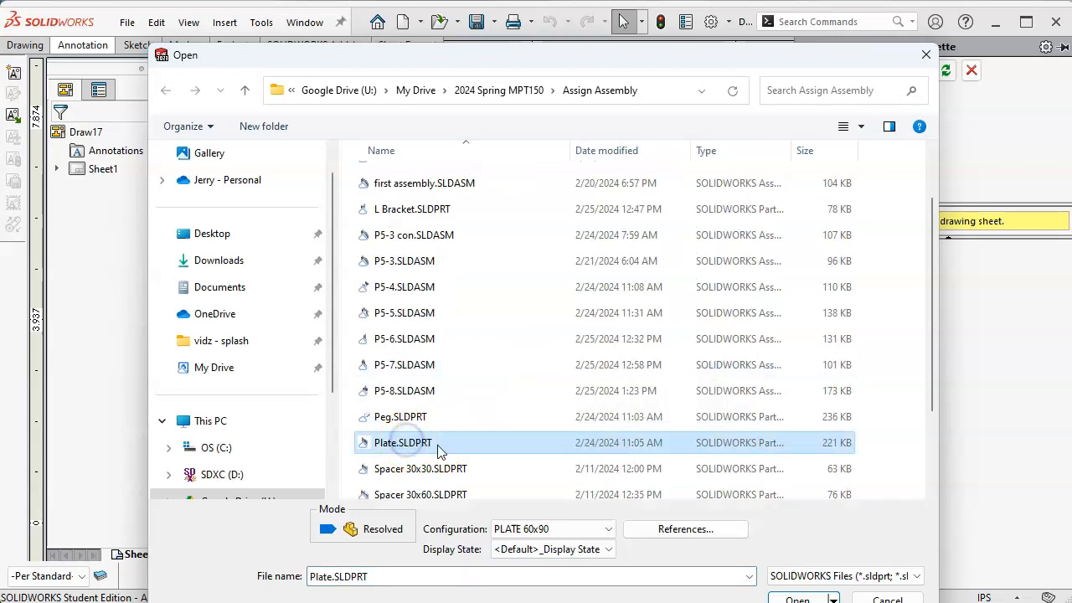
click(607, 529)
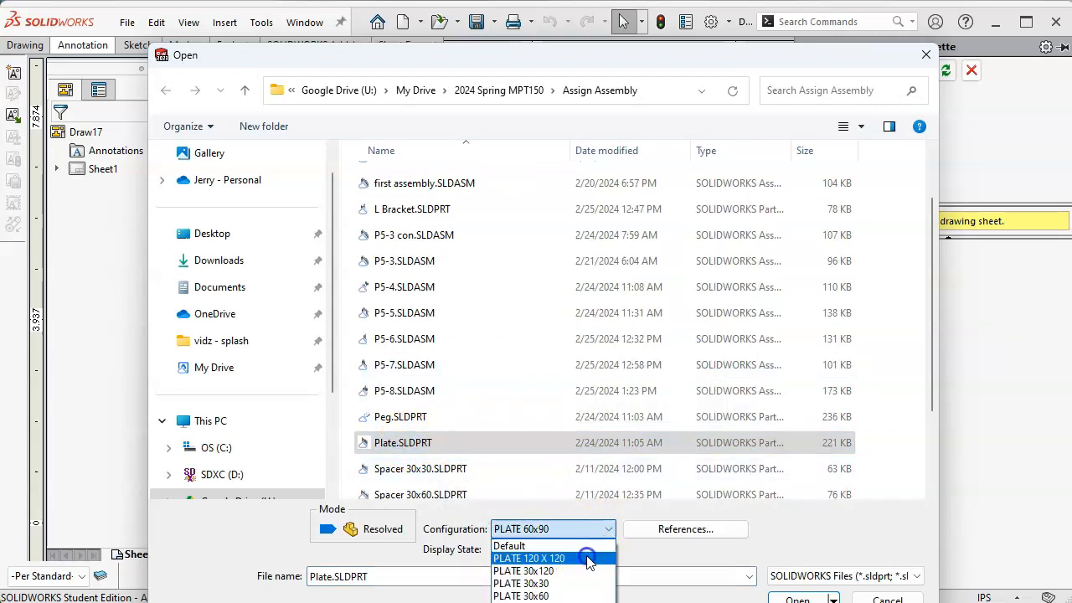
click(598, 558)
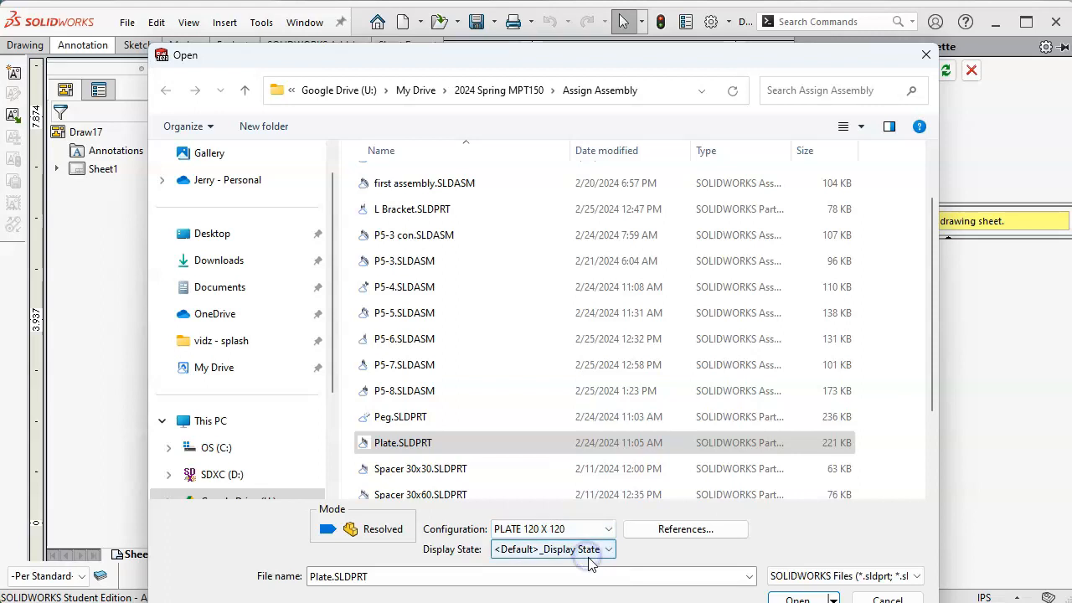
click(797, 598)
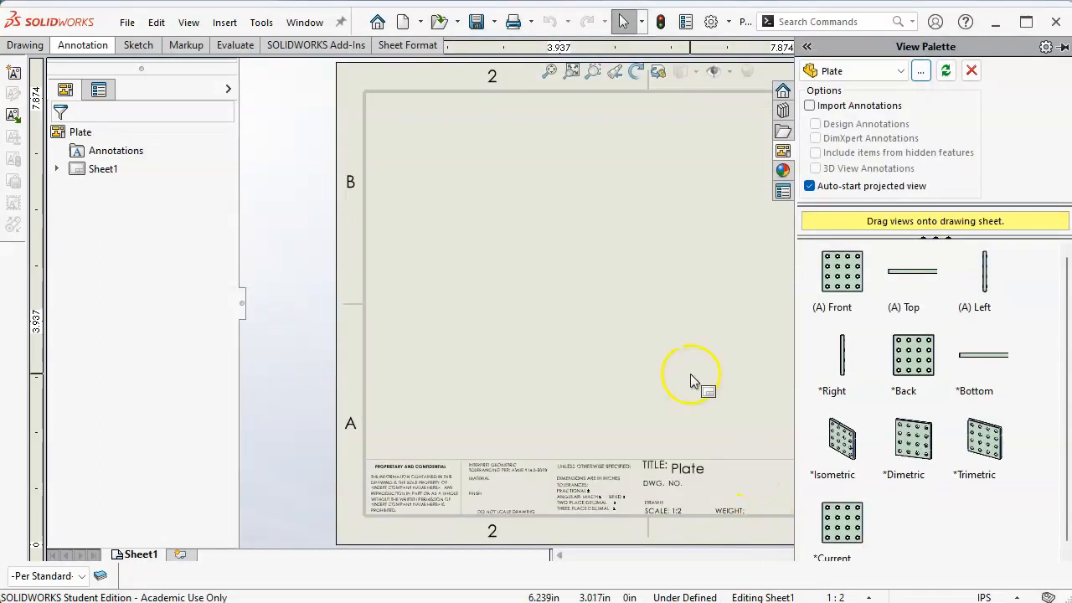
Place the plate's front view on the left half of the sheet and project its top view above it
click(690, 356)
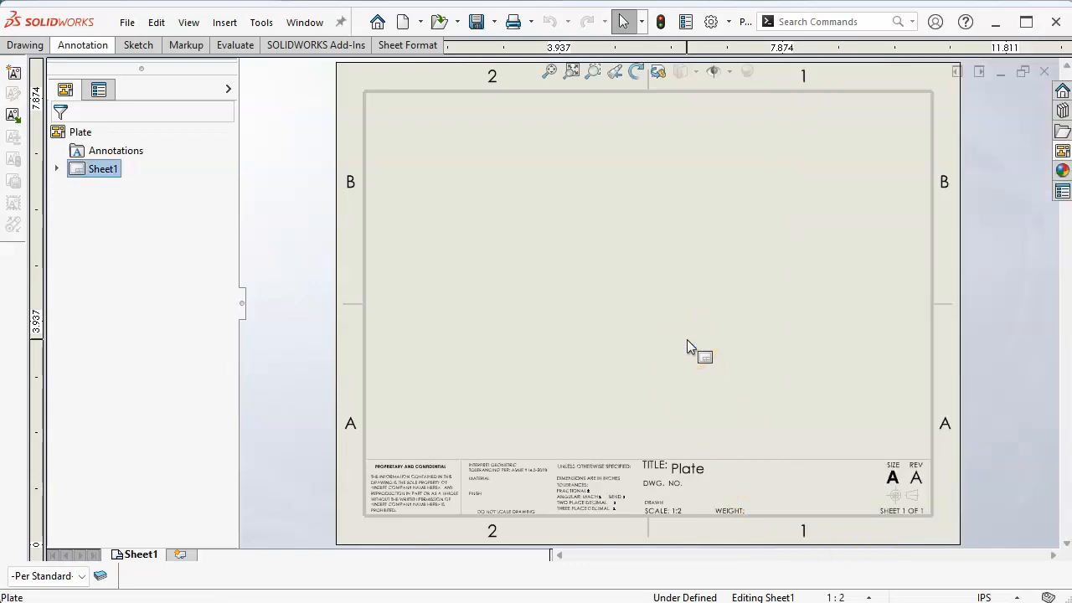
click(1060, 151)
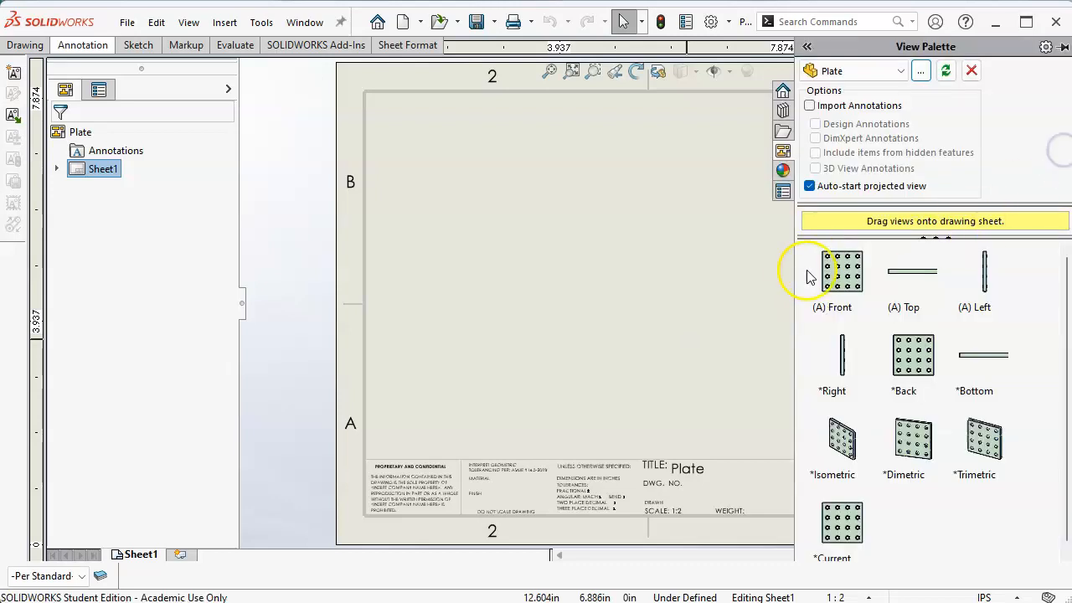
drag(842, 270, 505, 344)
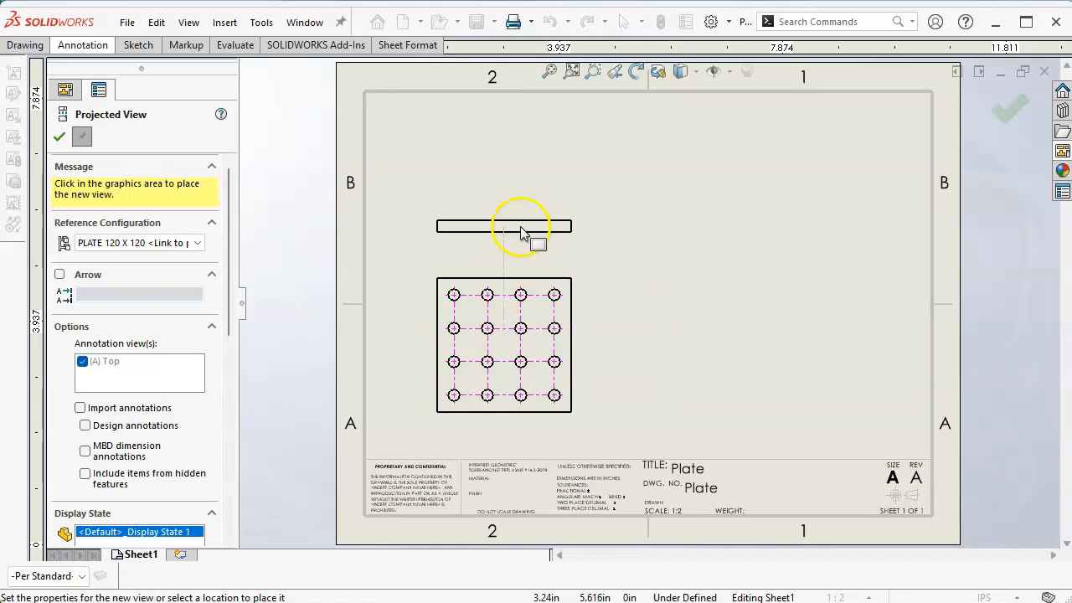
click(516, 227)
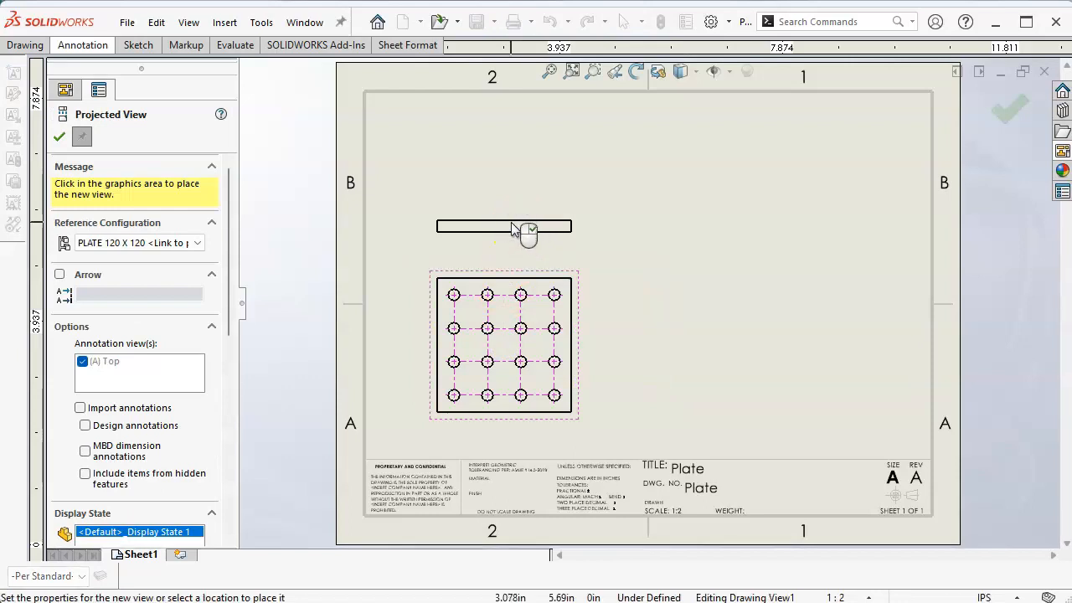
Move the front and top views higher on the sheet and widen the gap between them
drag(545, 276, 551, 156)
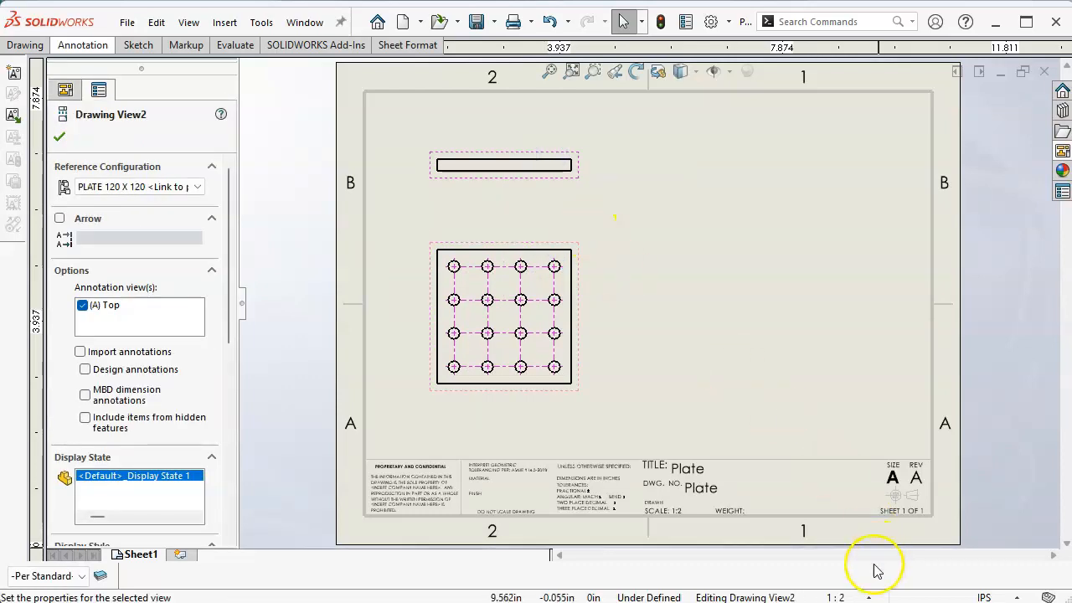
click(681, 336)
click(600, 243)
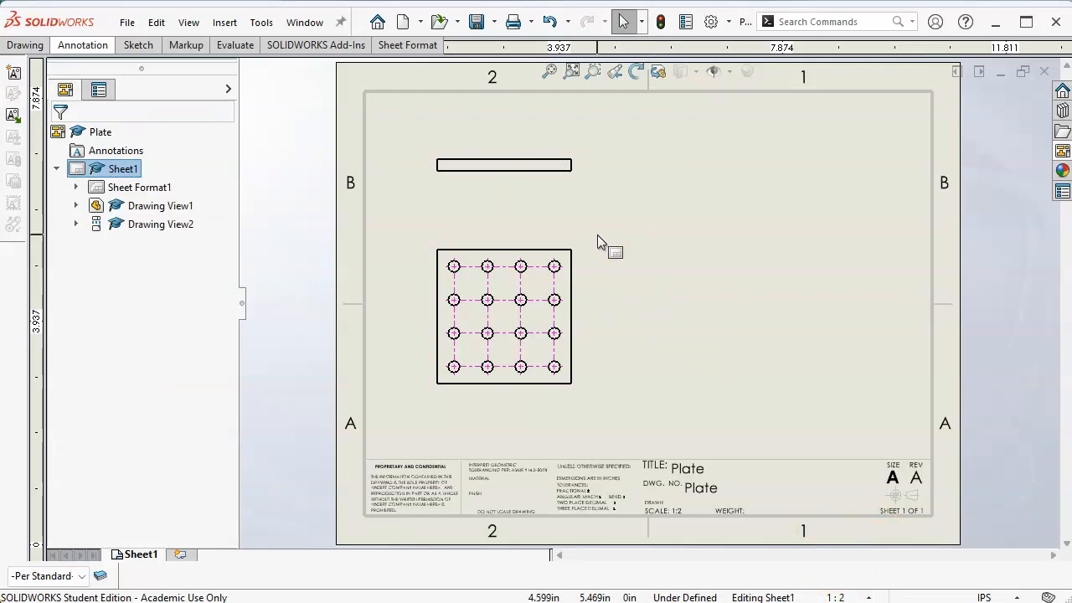
click(624, 231)
click(694, 406)
Switch to Kindle and examine the plate drawing and its part-number and size table in the SOLIDWORKS 2023 textbook
key(alt+Tab)
click(546, 494)
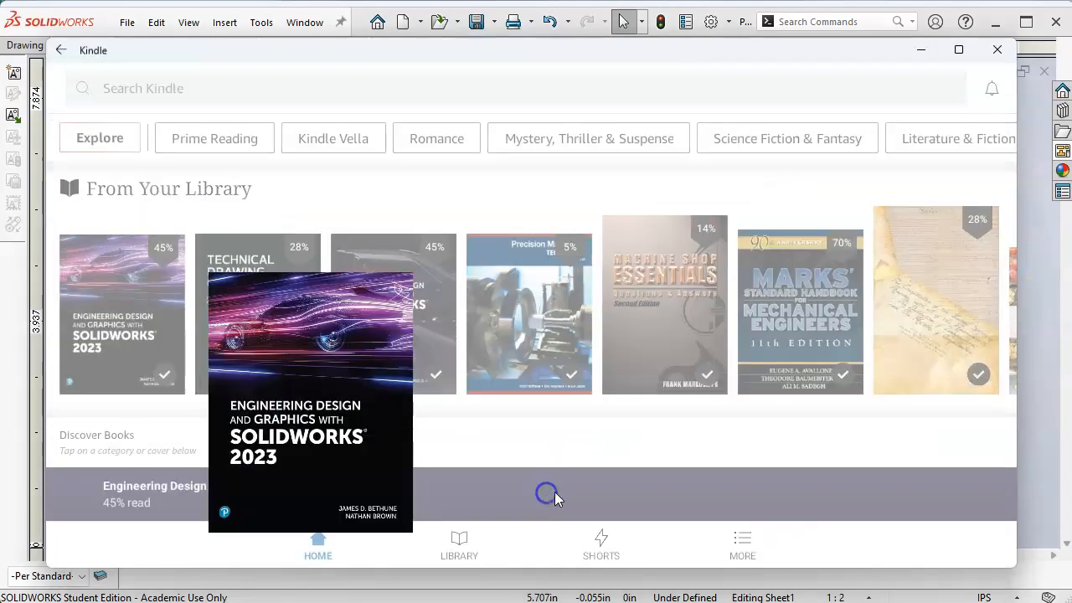
click(984, 309)
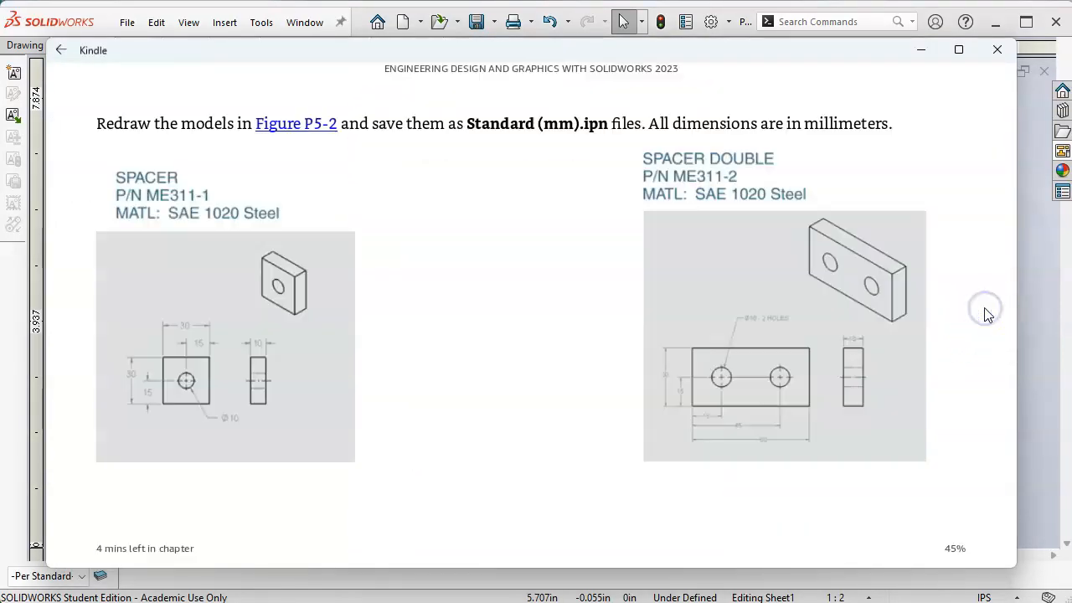
click(986, 312)
click(986, 312)
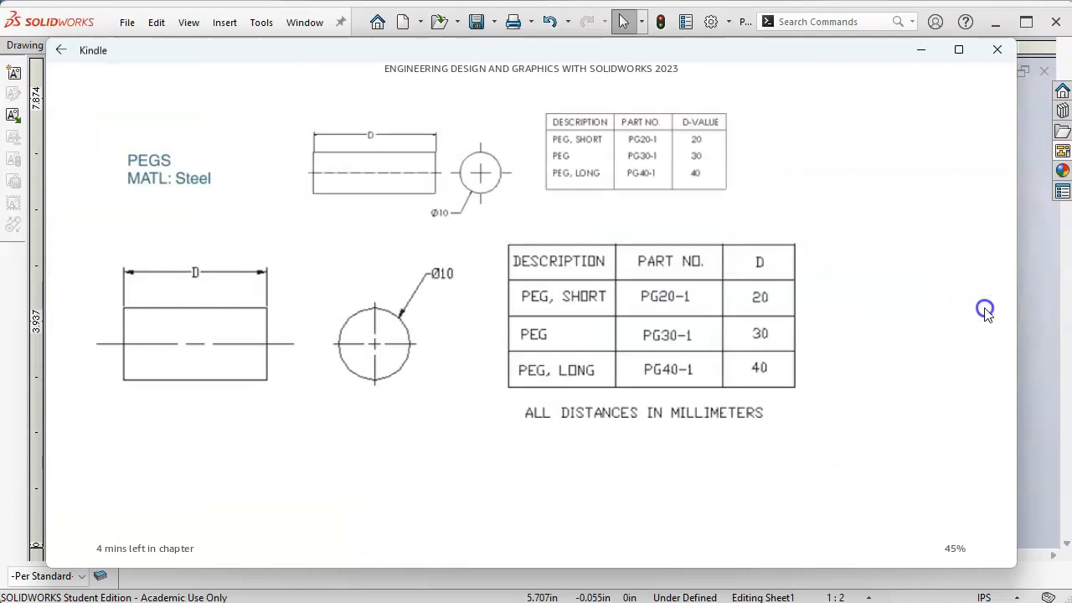
click(986, 311)
click(986, 311)
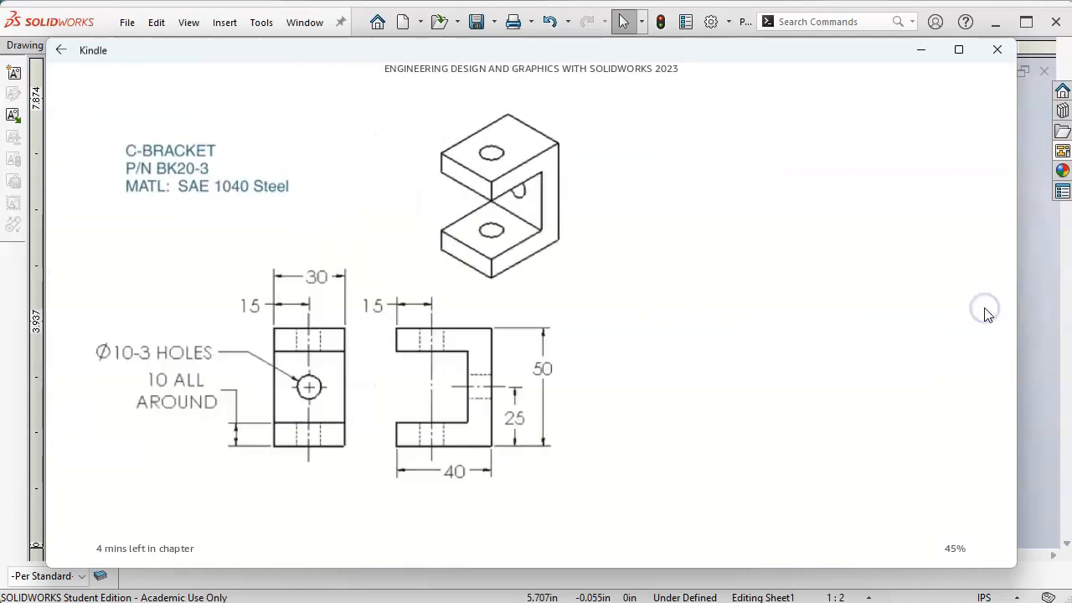
click(986, 312)
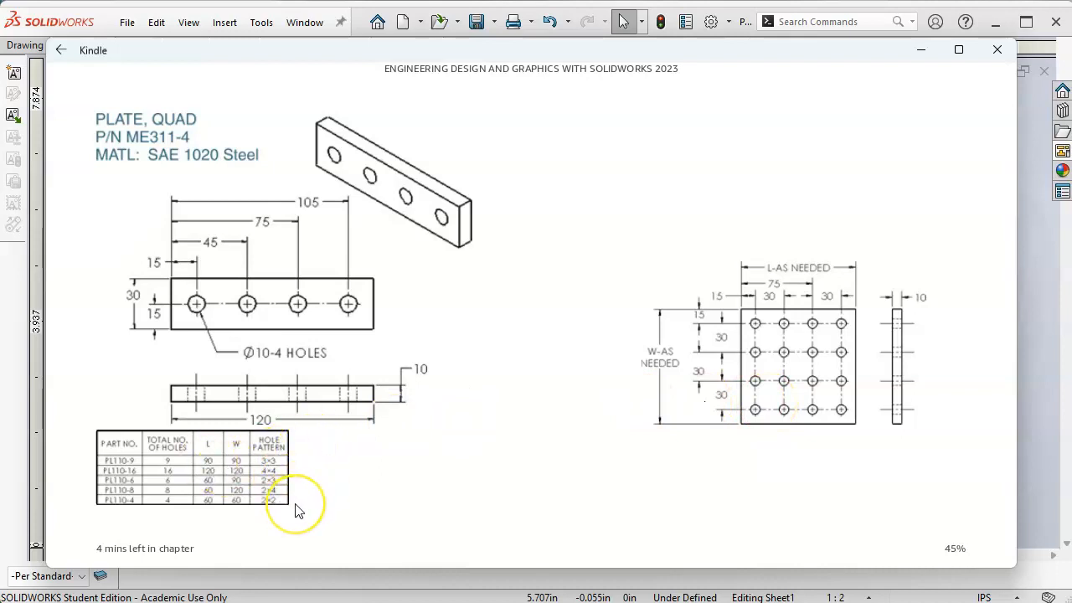
click(921, 52)
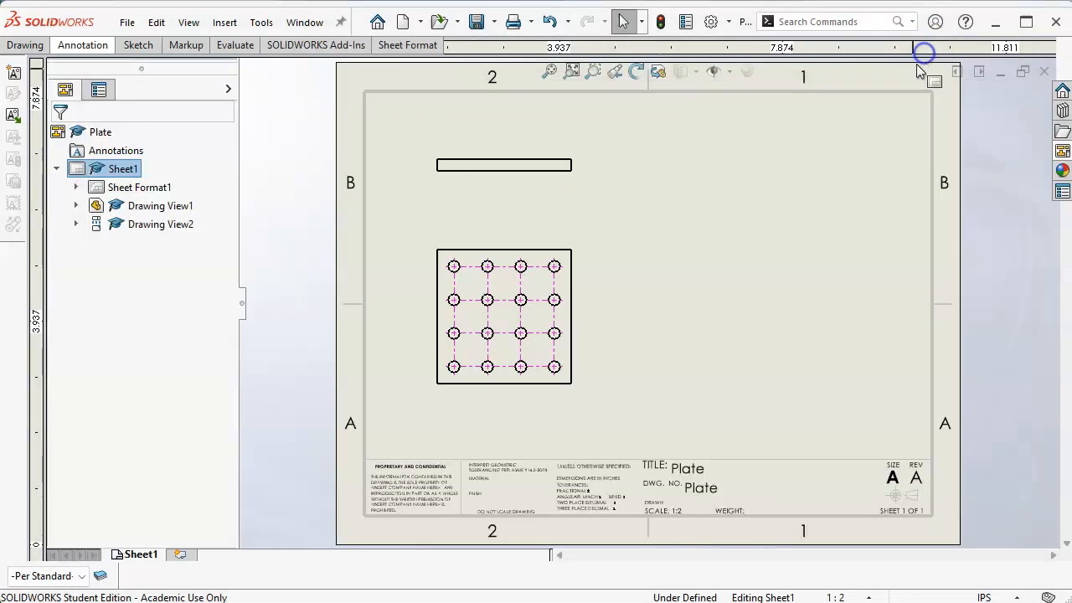
Insert a general table with 5 columns and 10 rows beside the plate views
right_click(664, 224)
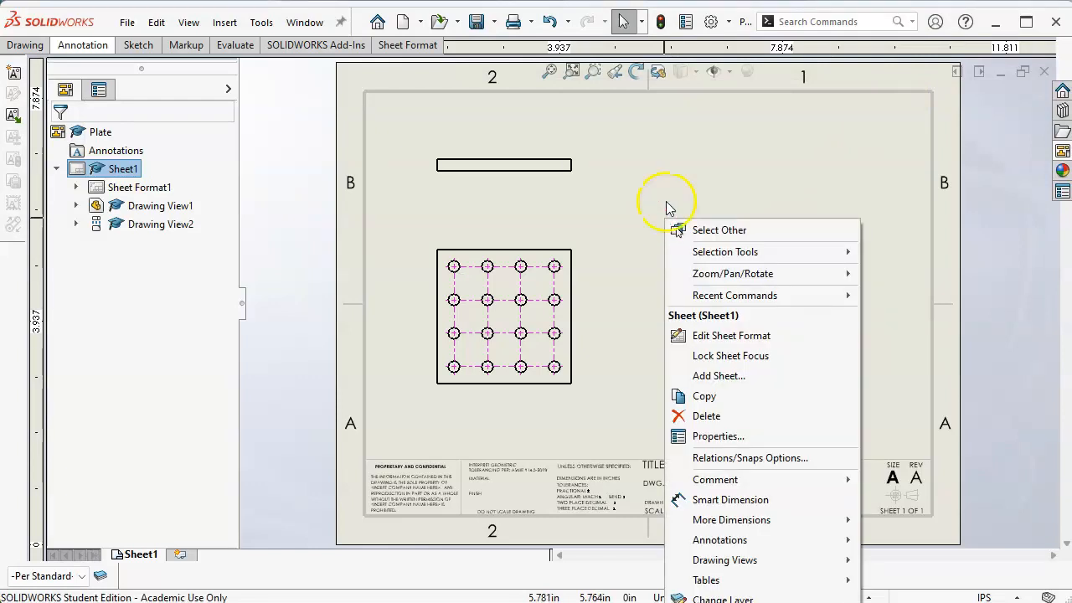
right_click(645, 135)
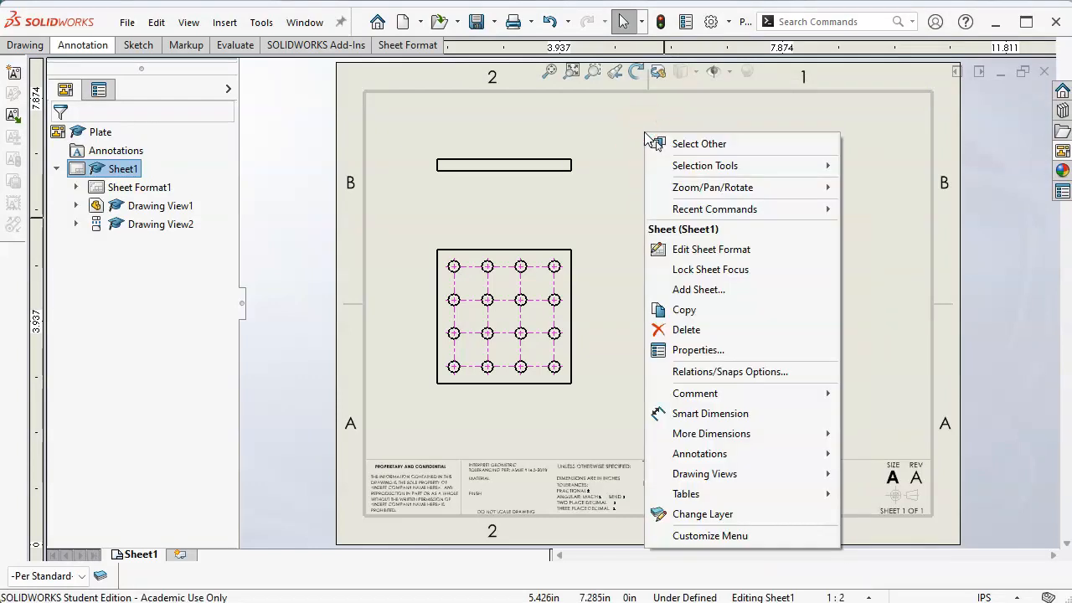
mouse_move(758, 500)
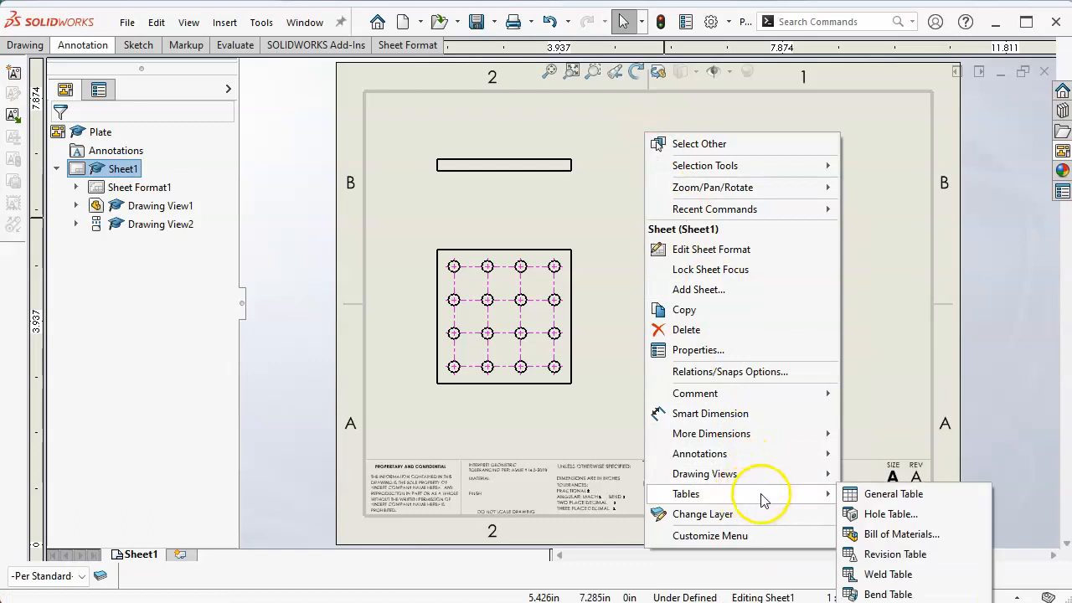
click(891, 501)
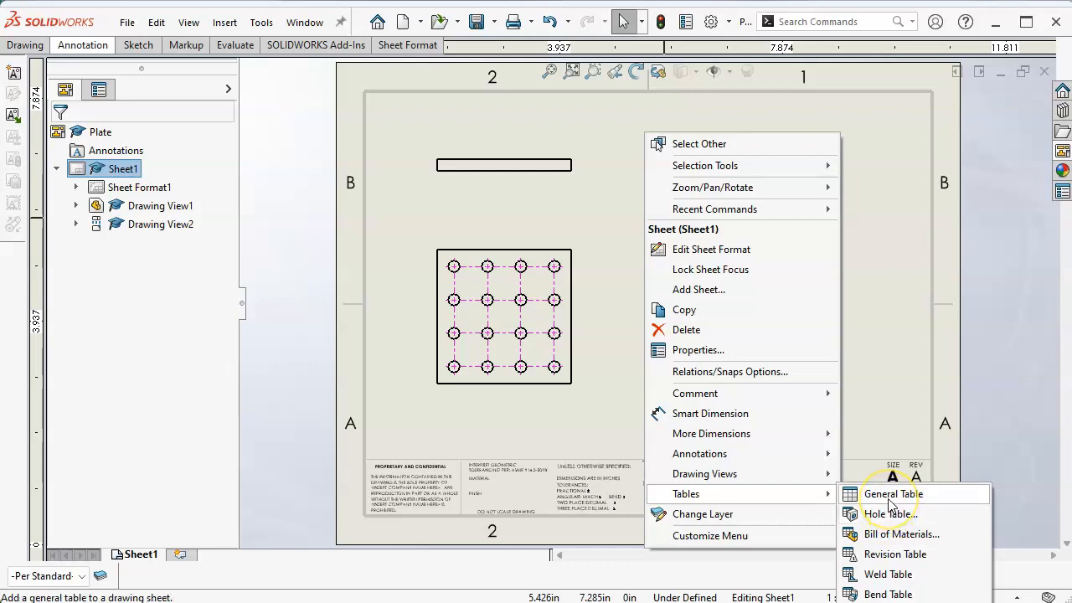
click(889, 500)
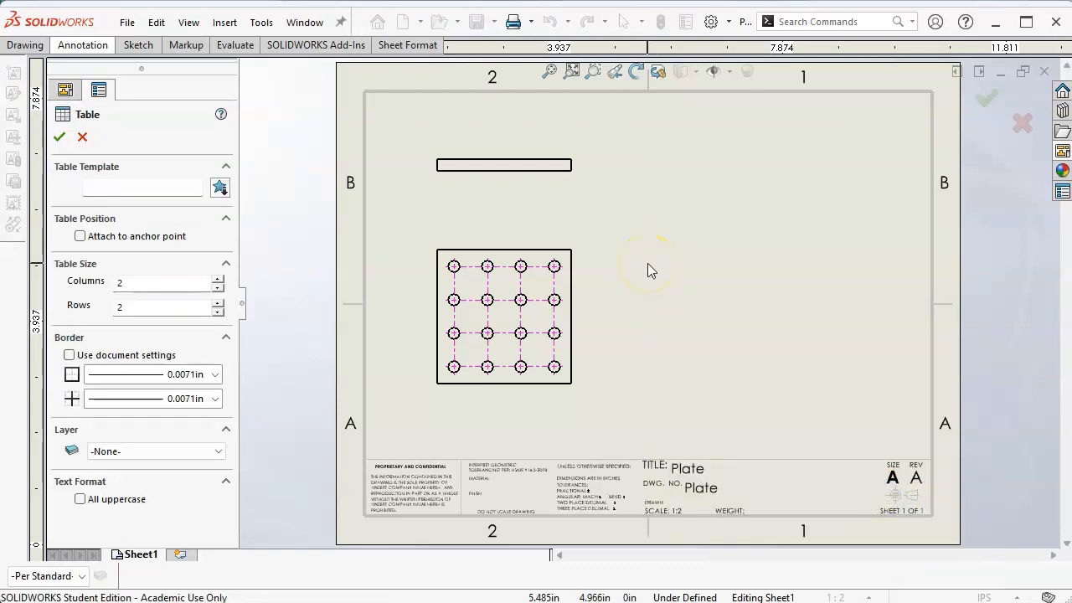
double_click(135, 282)
text(5)
double_click(135, 306)
text(10)
key(Tab)
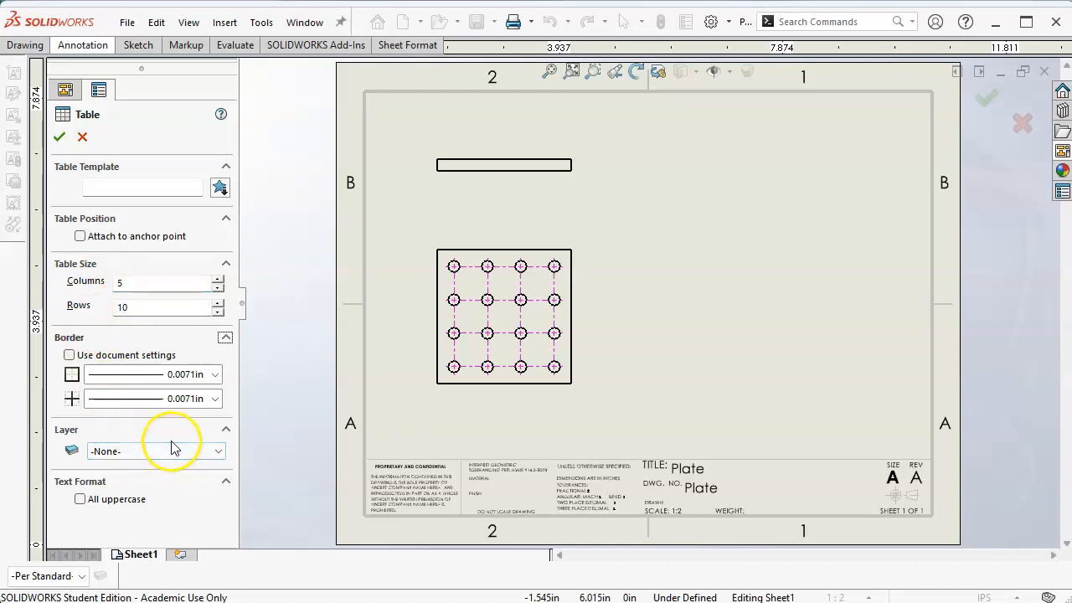
click(59, 136)
click(617, 164)
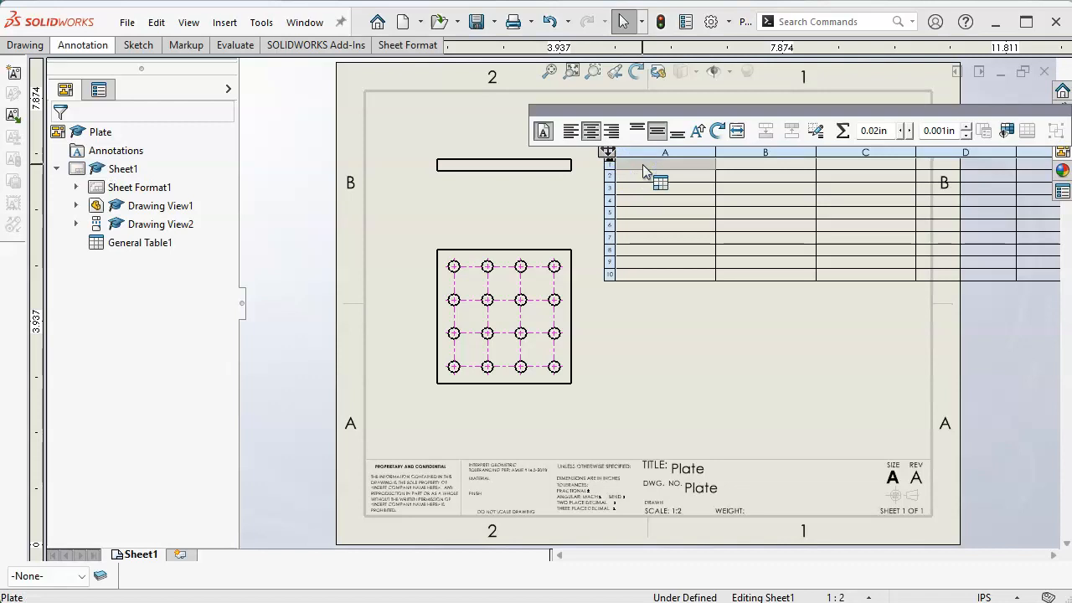
Enter the heading Description in the first cell of the table
double_click(644, 171)
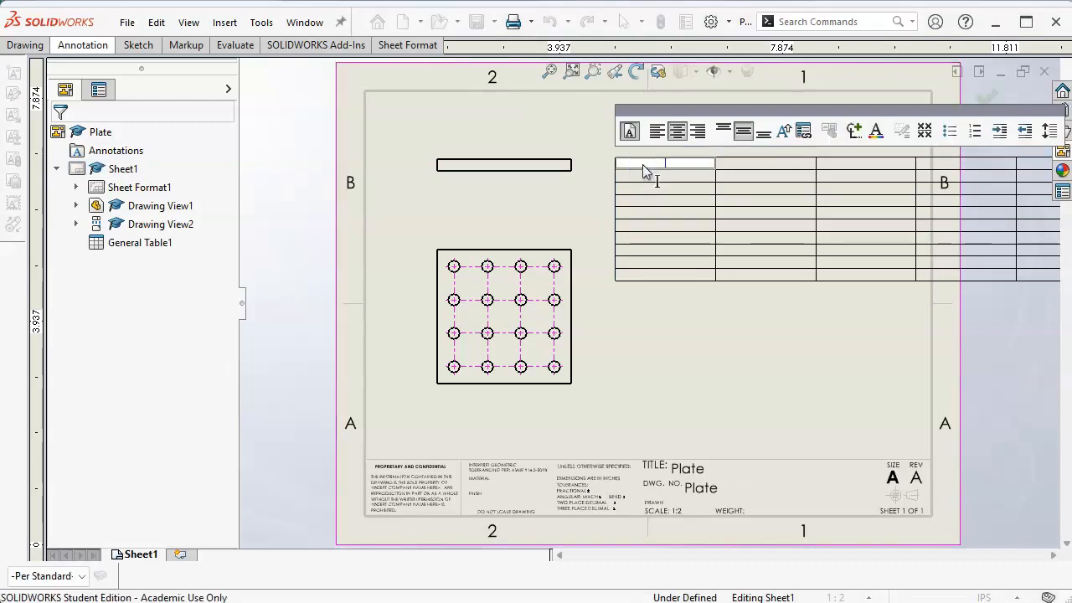
text(C)
text(e)
text(scriptio)
text(n)
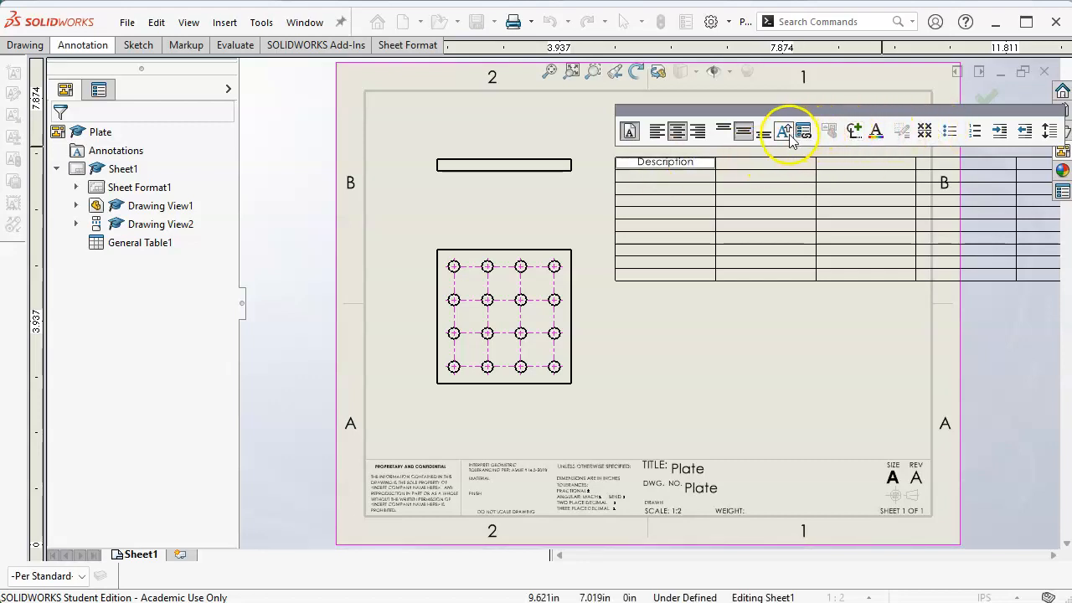
click(676, 175)
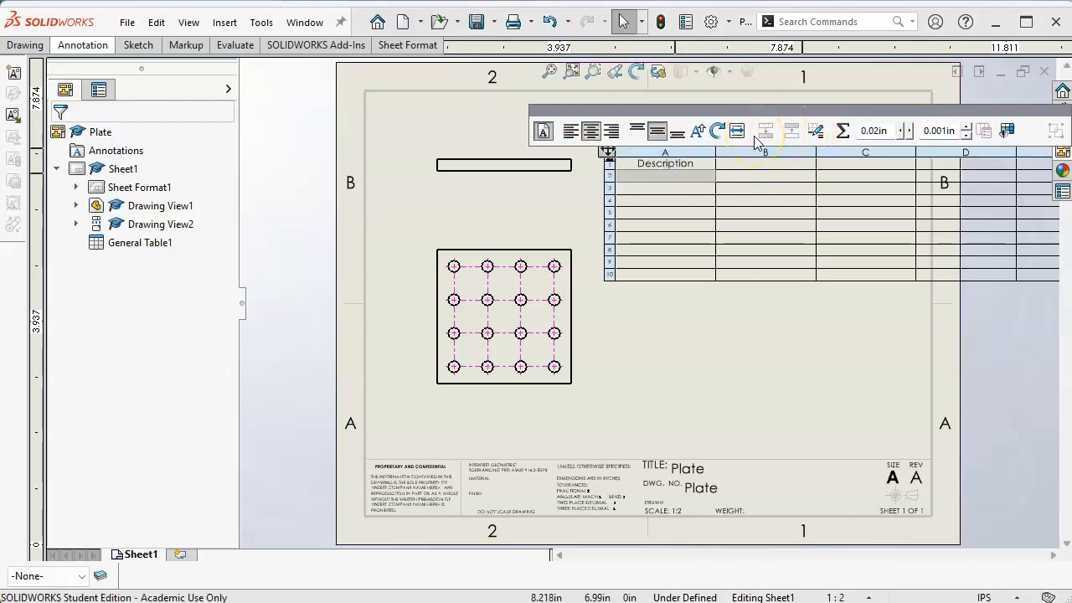
click(683, 306)
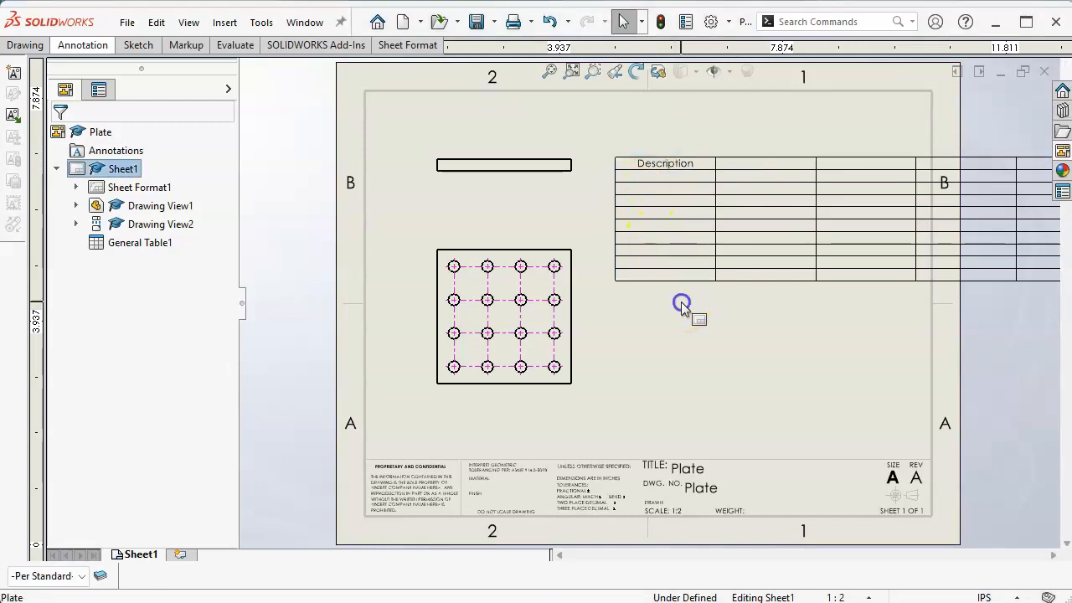
Enter the sizes 30x30 and 30x60 in the first two cells below the Description heading
click(675, 174)
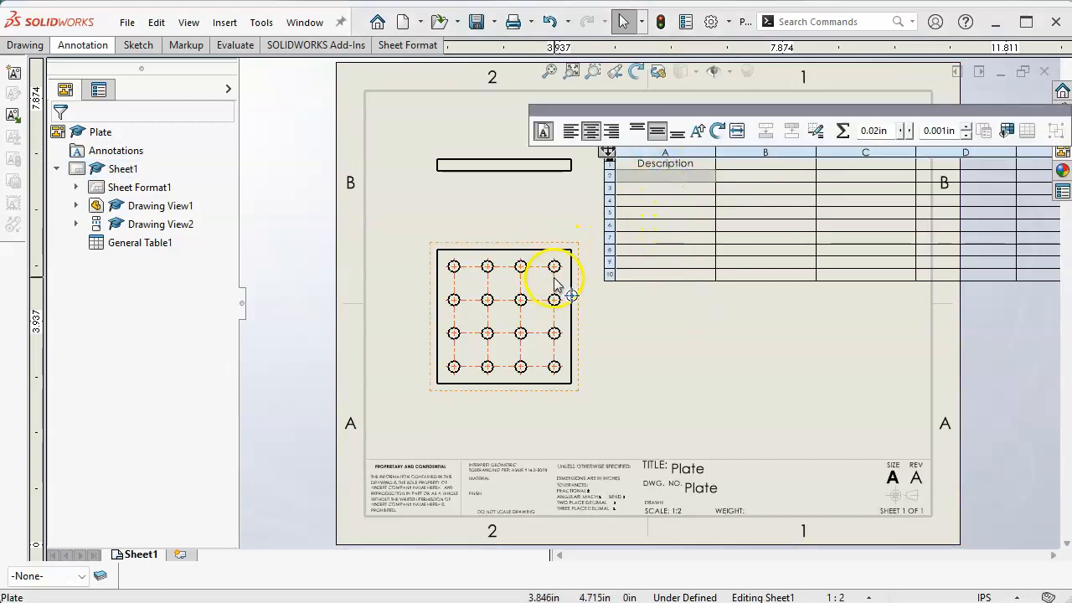
double_click(664, 175)
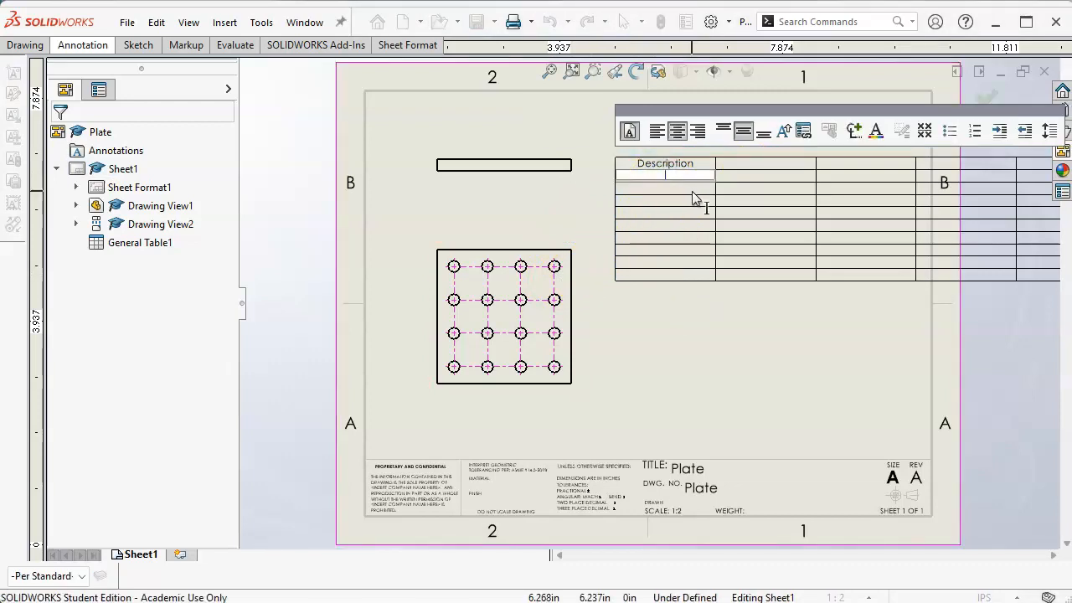
text(30x30)
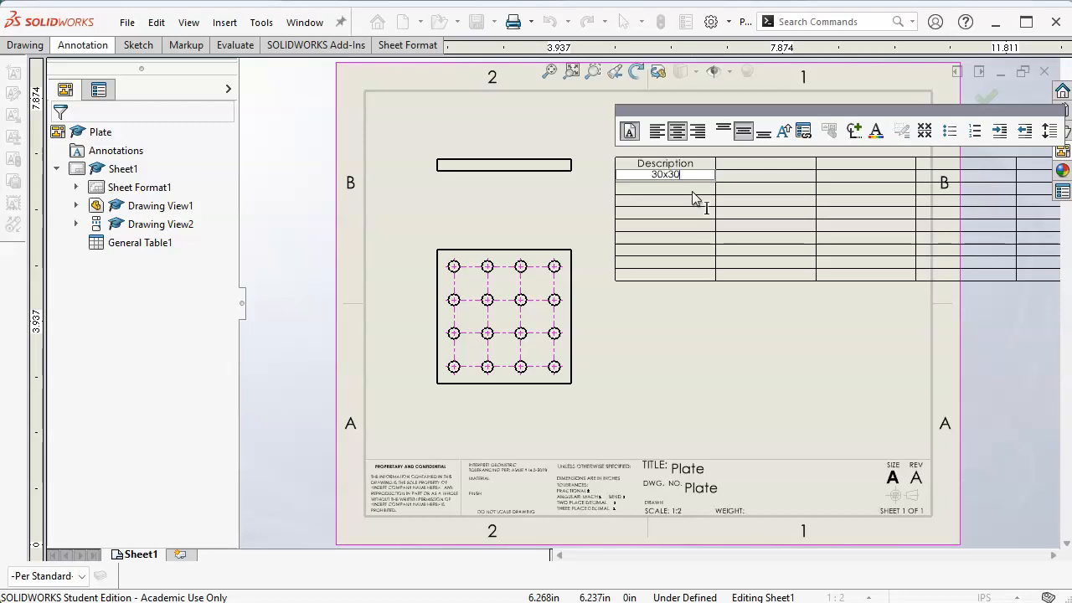
click(693, 194)
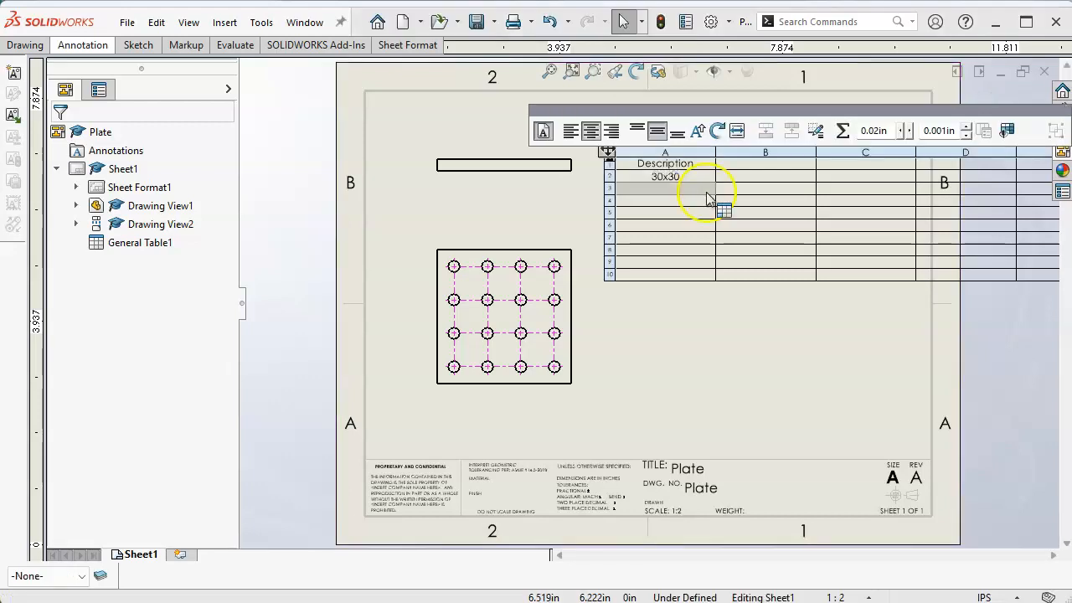
double_click(673, 189)
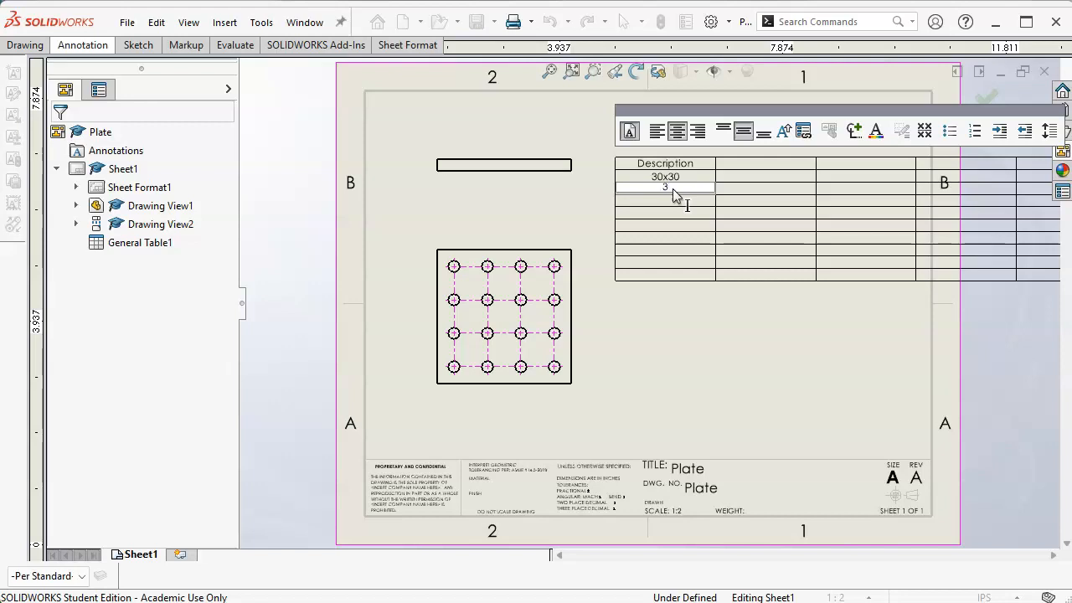
text(30x60)
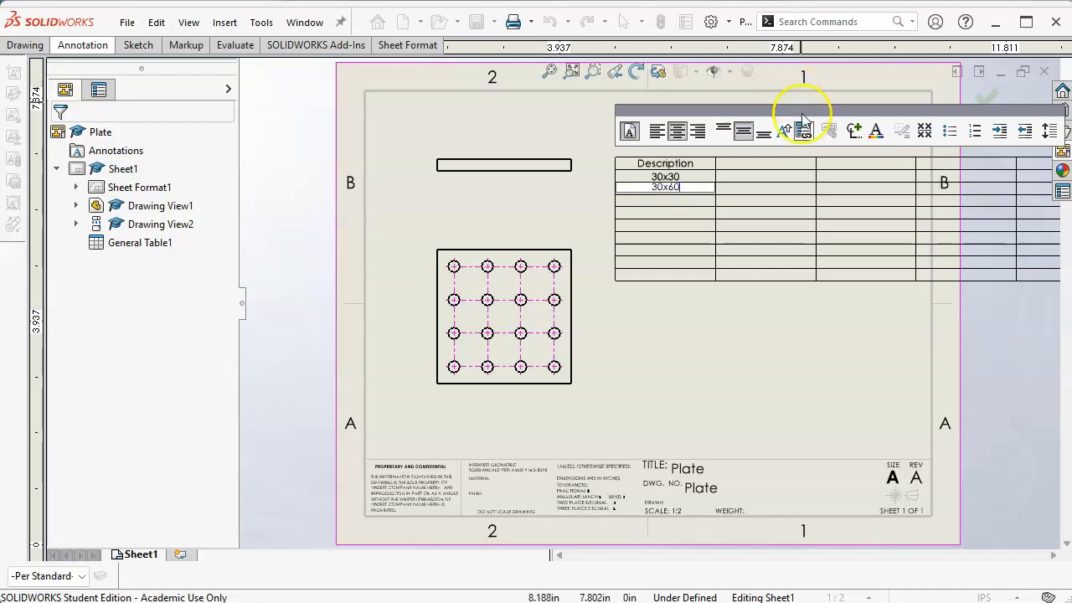
Enter the sizes 30x90 and 30x120 in the next two cells of the Description column
click(650, 201)
text(30*90)
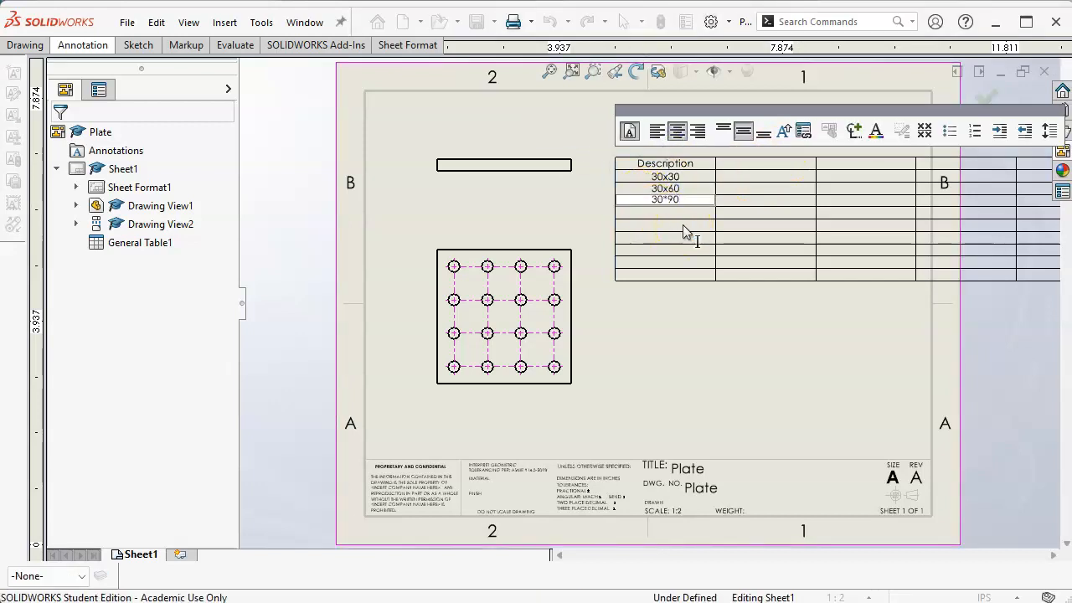
double_click(666, 200)
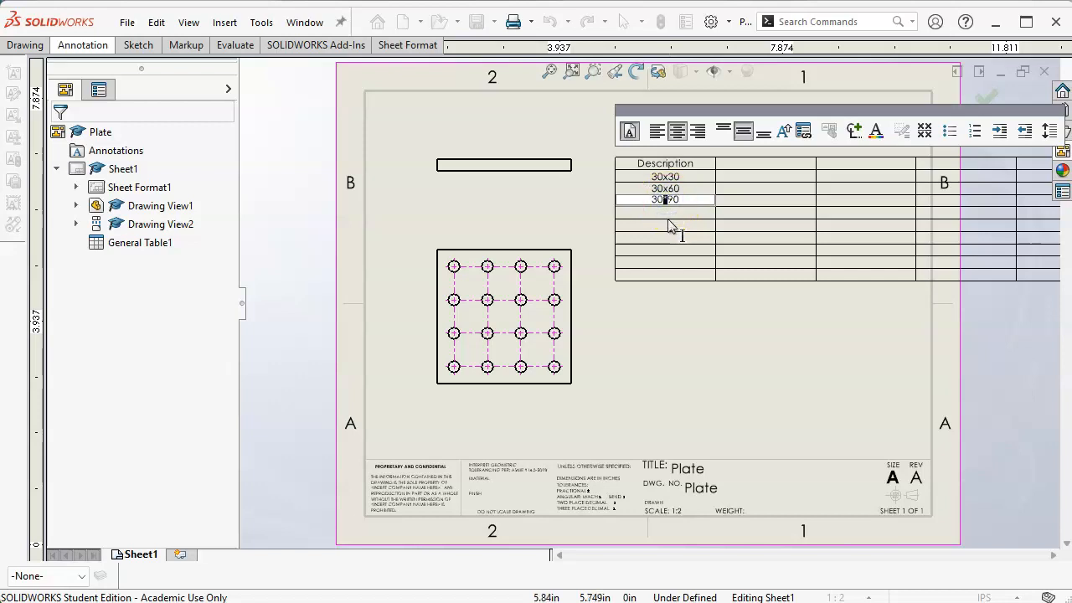
click(683, 216)
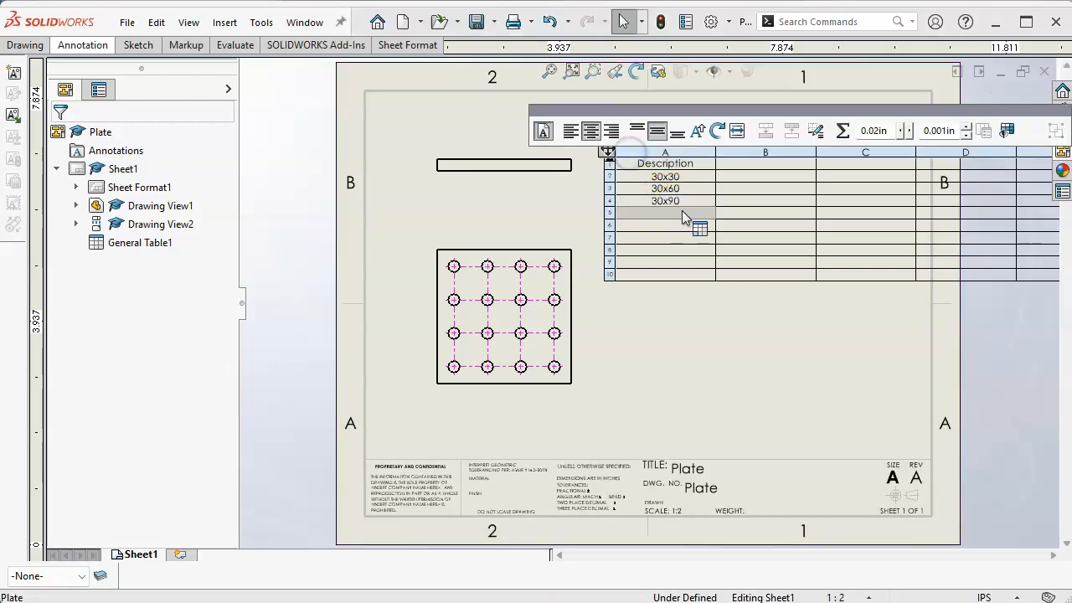
text(30x120)
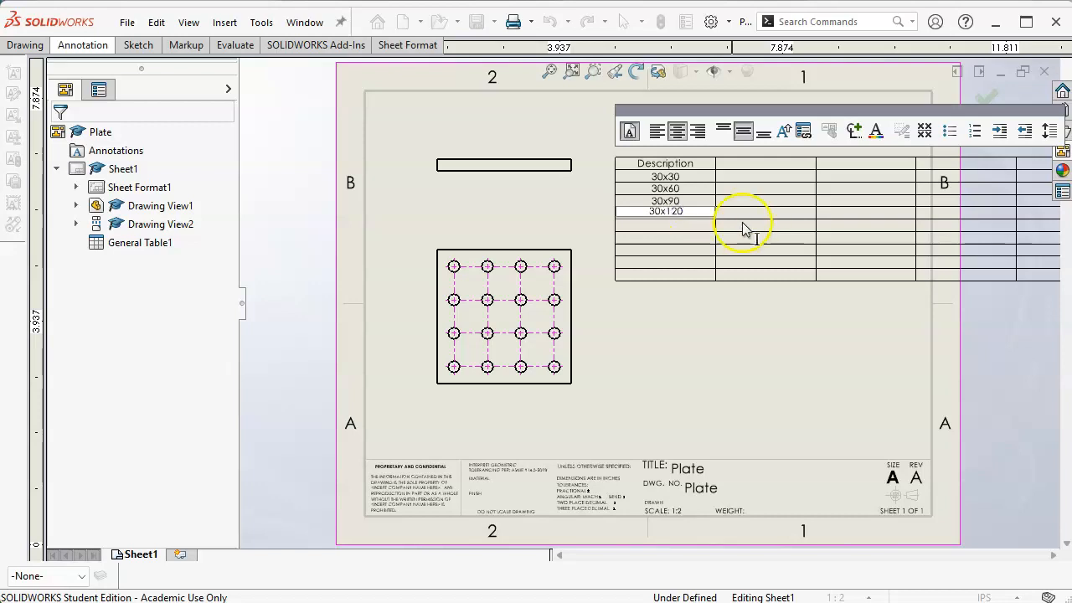
Enter the size 120x120 in the last row of the Description column
click(653, 276)
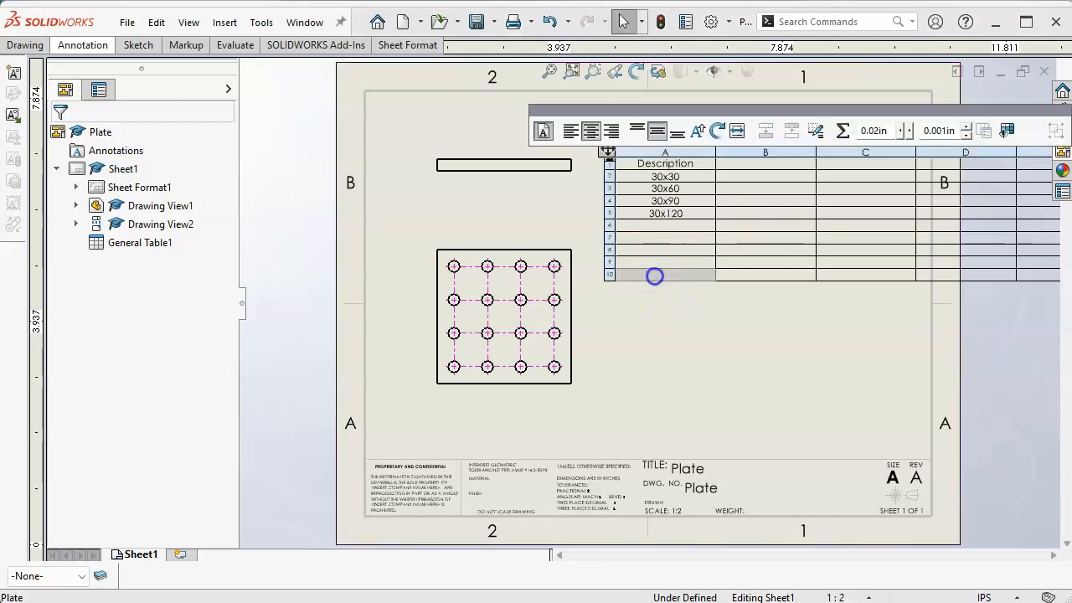
click(655, 277)
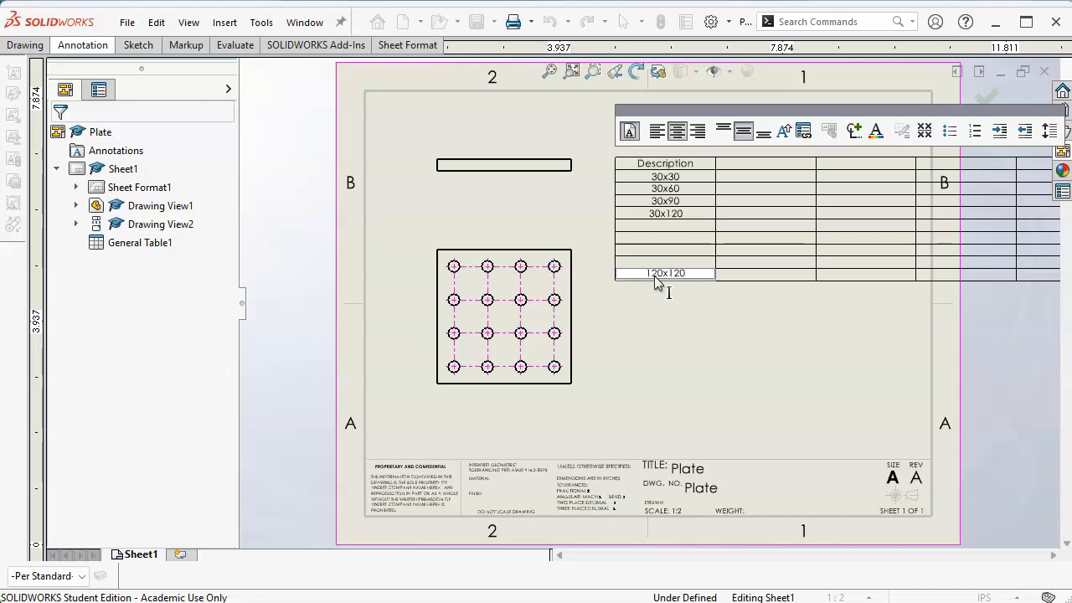
click(747, 175)
click(679, 376)
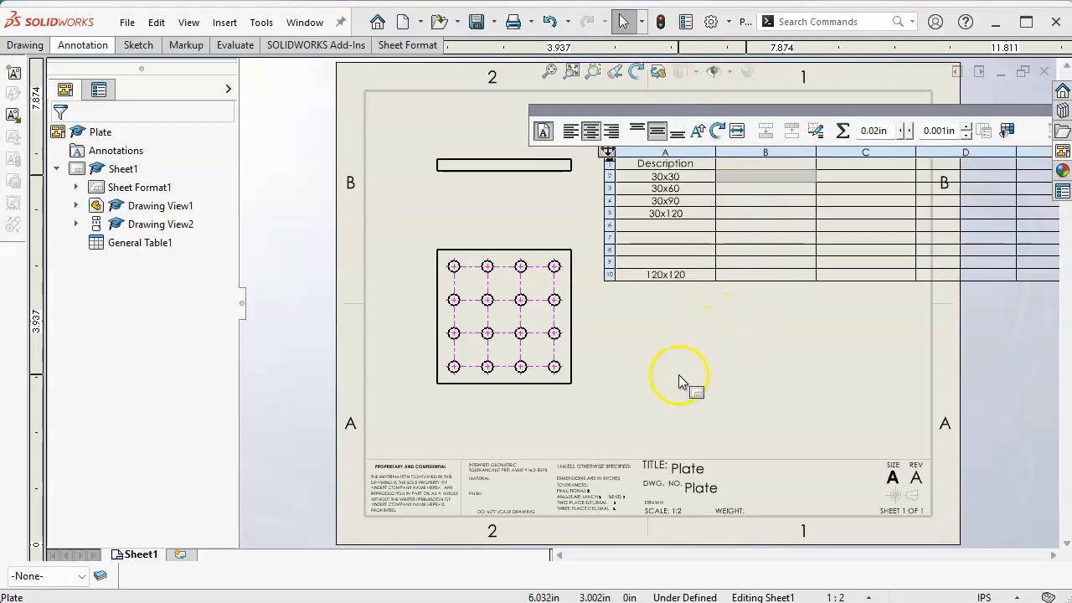
Enter the headings A and B in the second and third columns of the table's first row
click(767, 177)
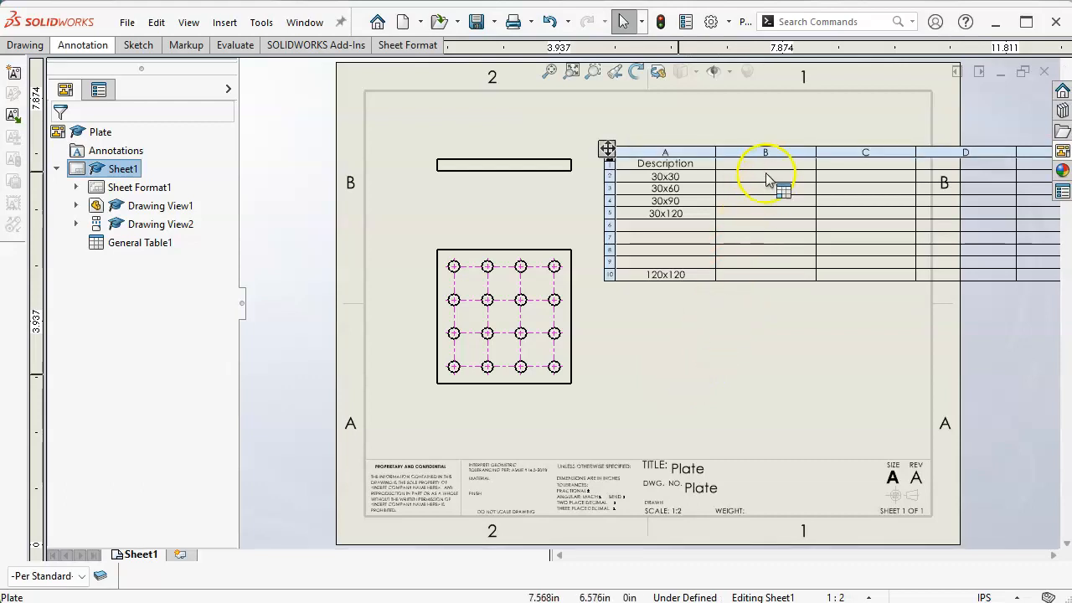
double_click(765, 165)
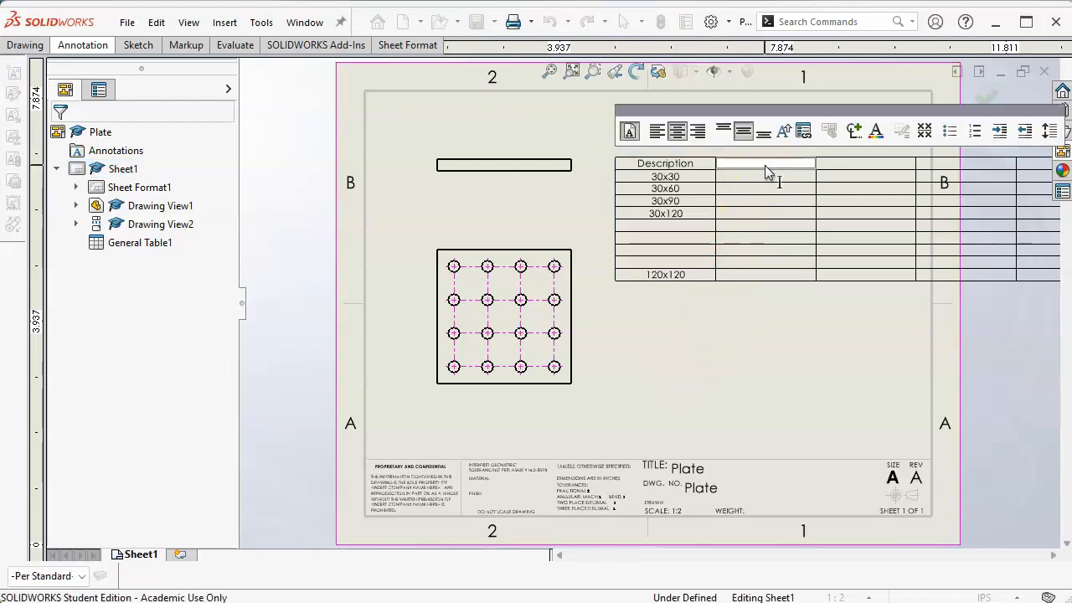
text(A)
click(713, 327)
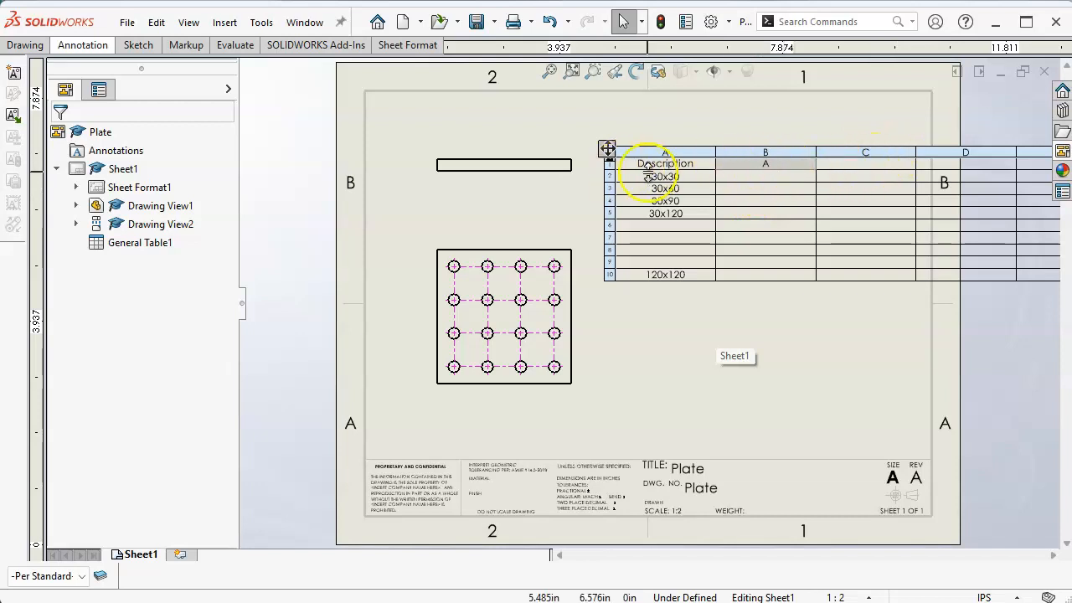
double_click(851, 172)
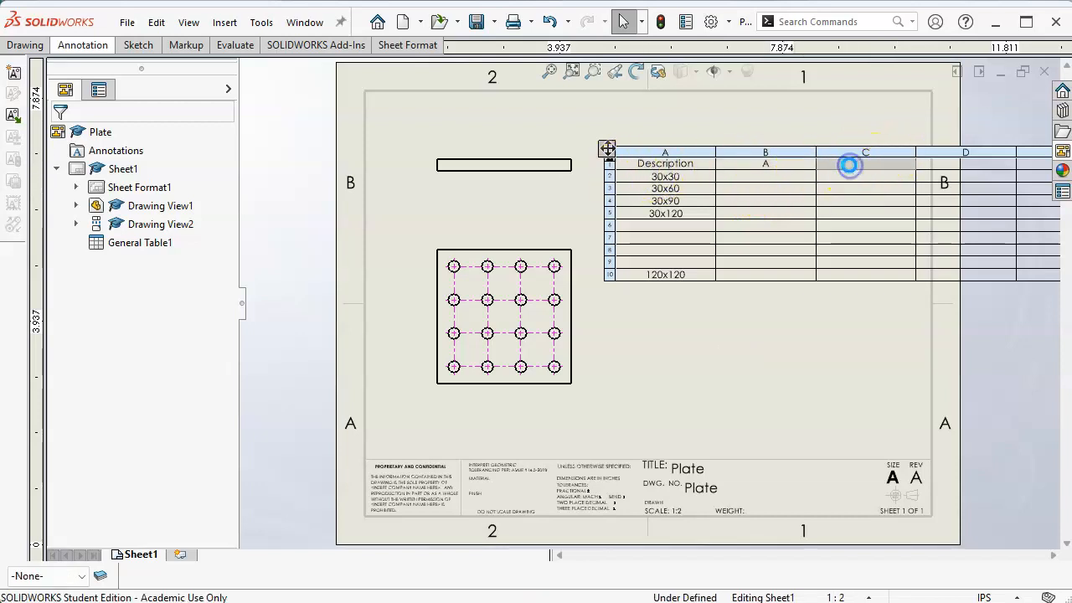
text(B)
click(747, 261)
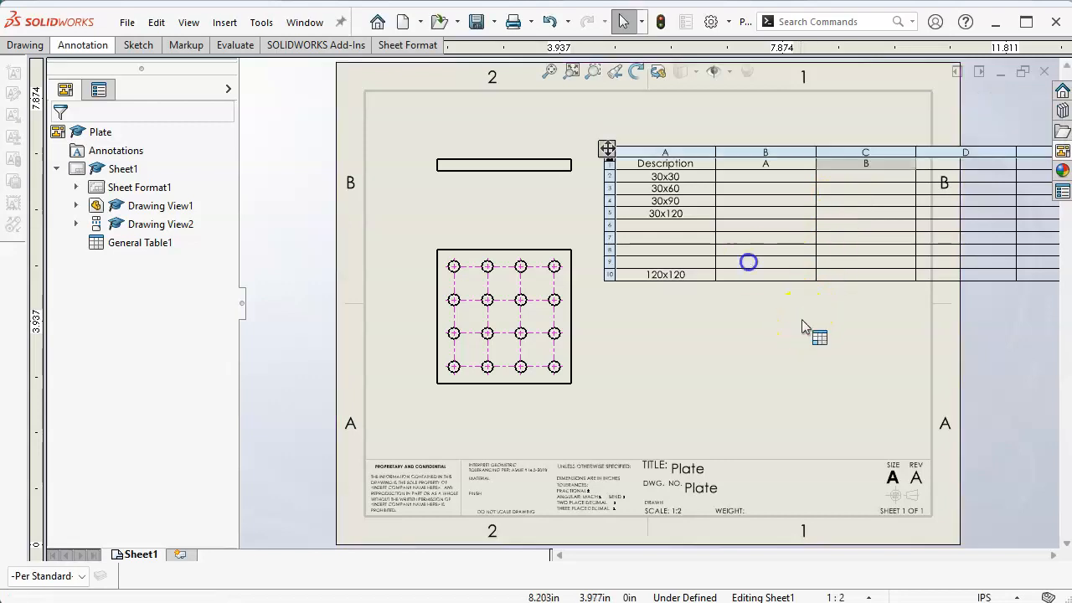
Dimension the lower horizontal edge of the square plate view and replace the dimension text with B
click(80, 47)
click(29, 82)
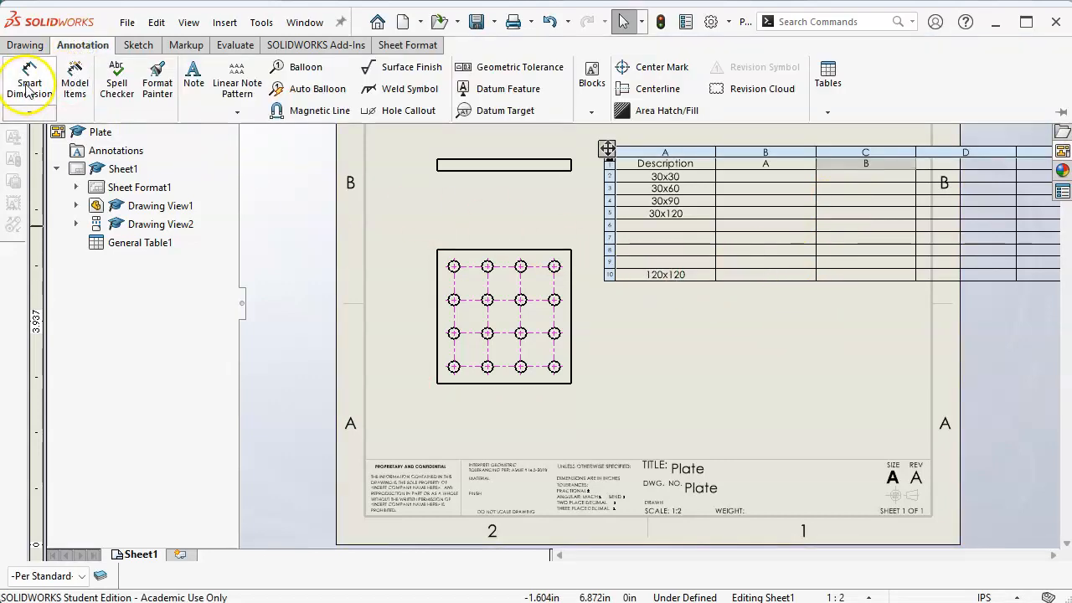
click(487, 383)
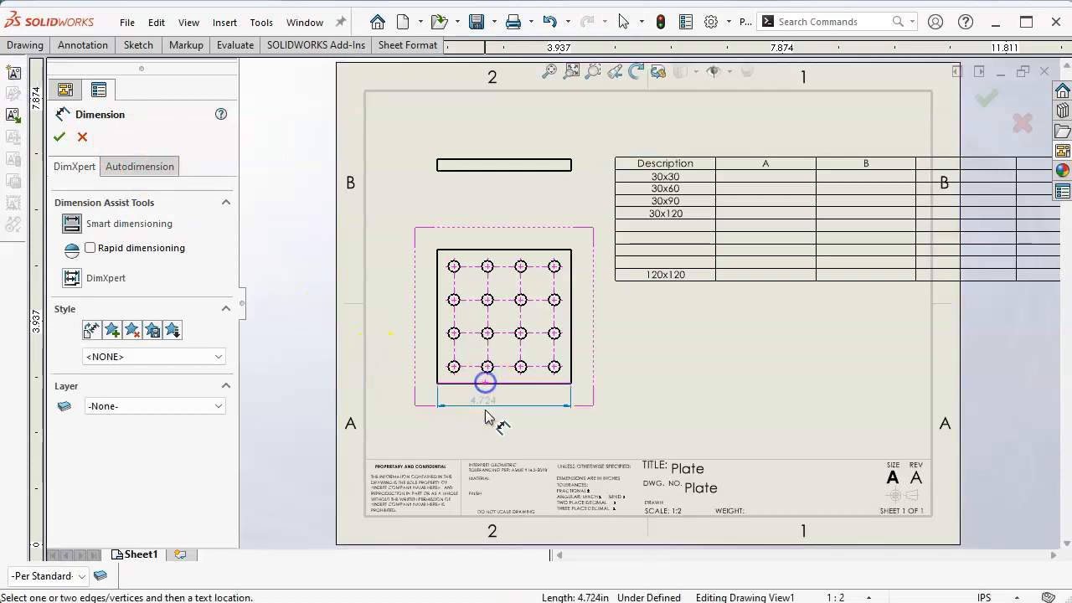
click(501, 432)
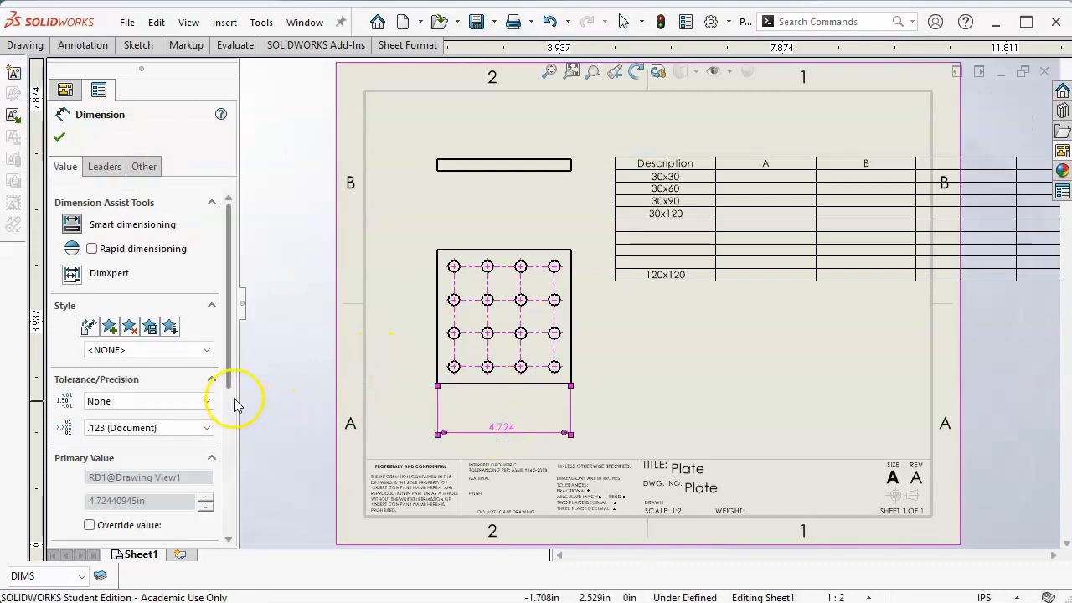
drag(229, 371, 249, 511)
click(111, 294)
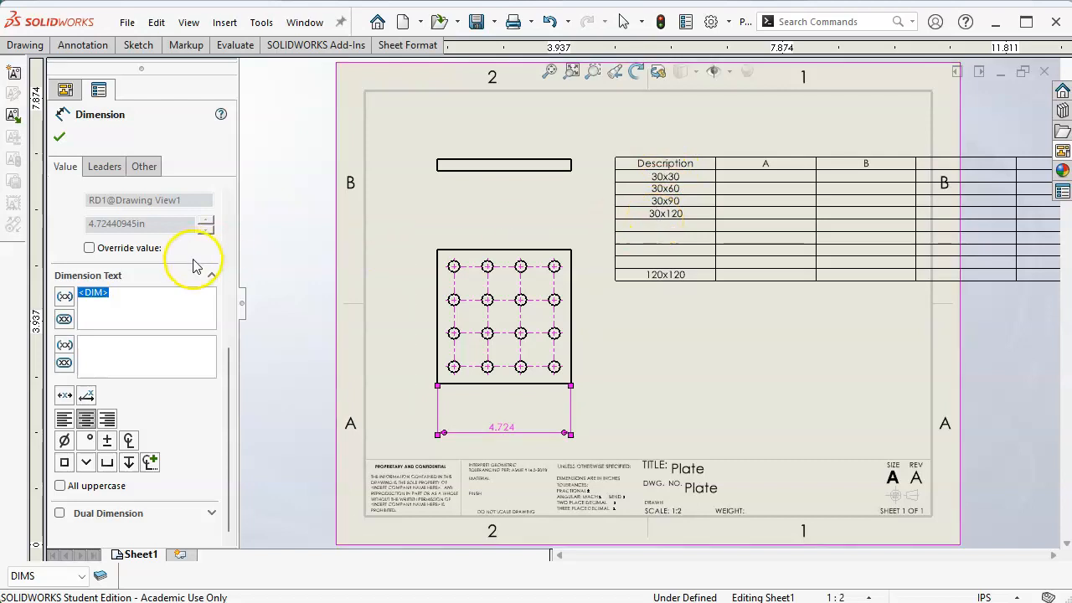
text(B)
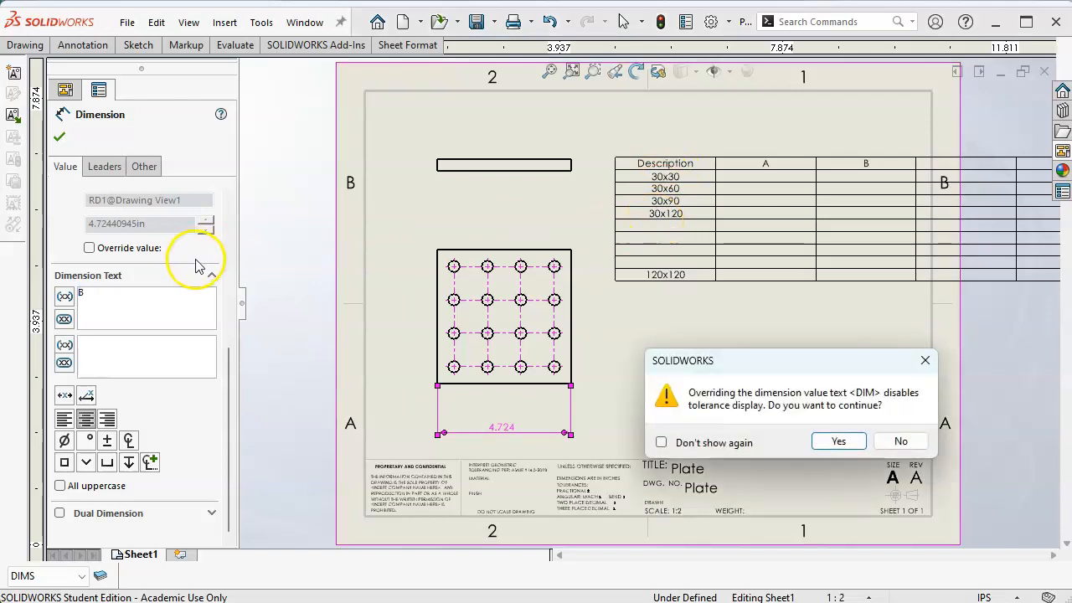
click(840, 443)
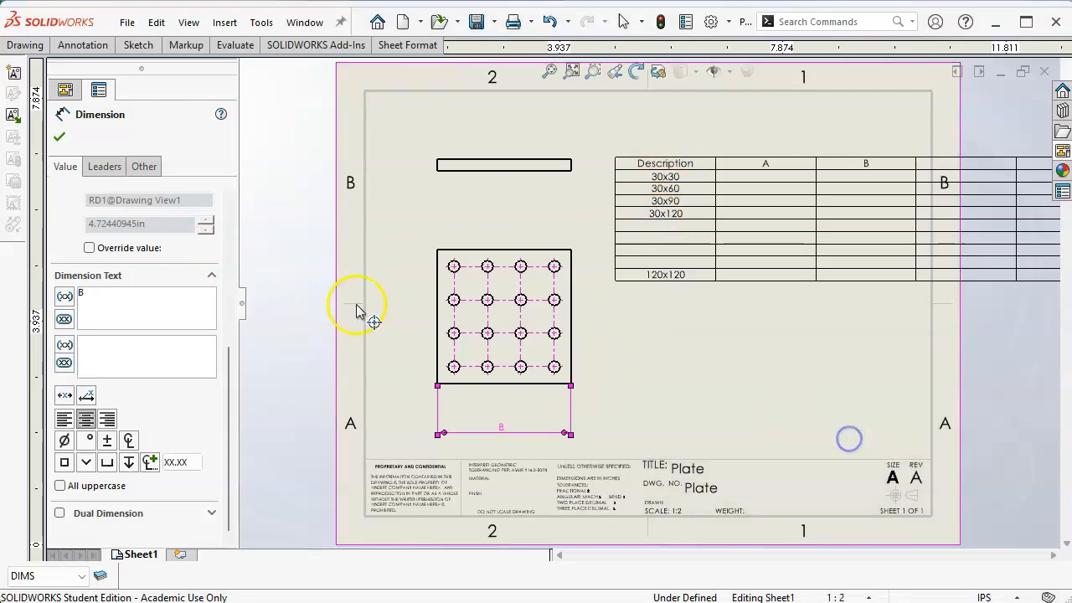
click(59, 135)
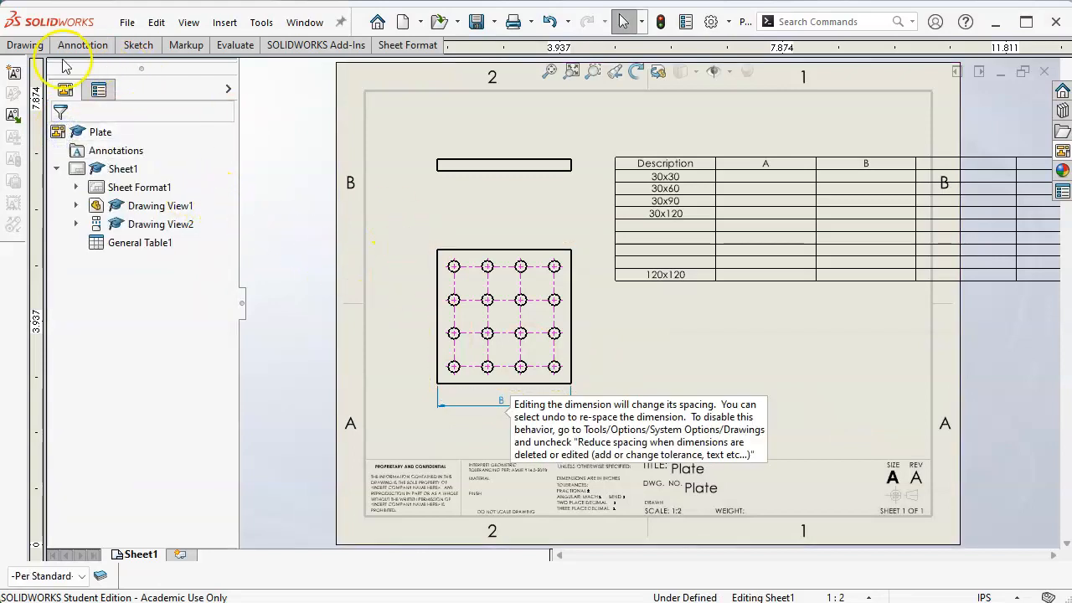
Dimension the left vertical edge of the square plate view and replace the dimension text with A
click(439, 318)
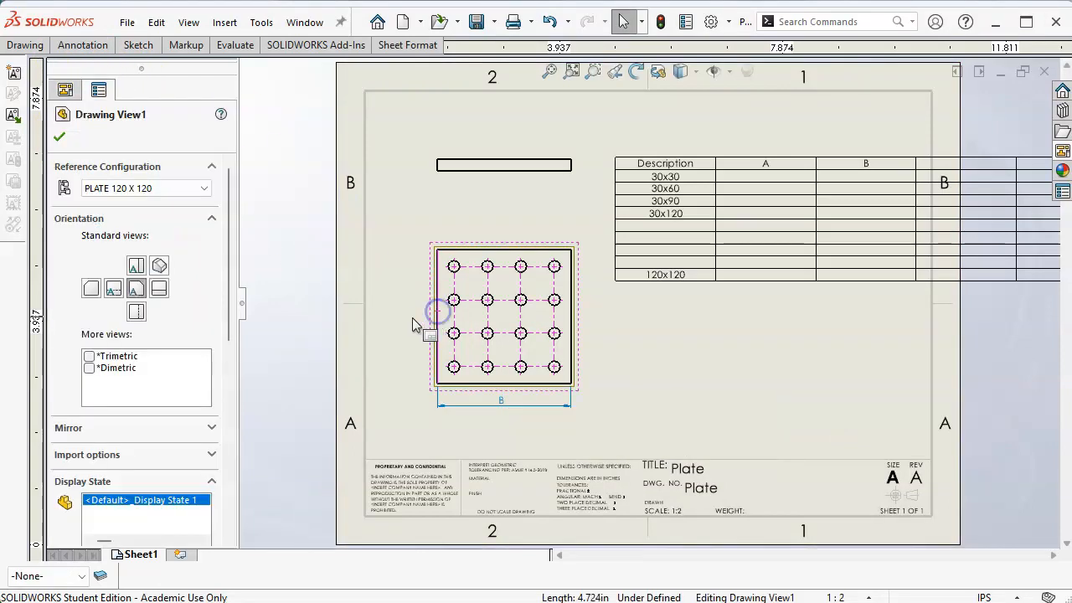
right_click(406, 288)
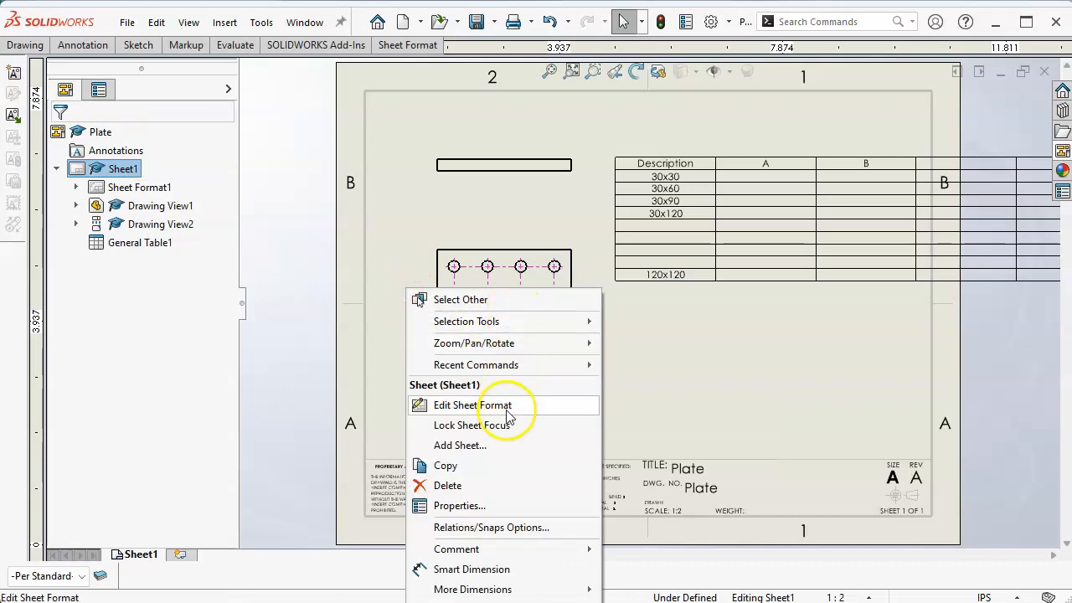
click(488, 570)
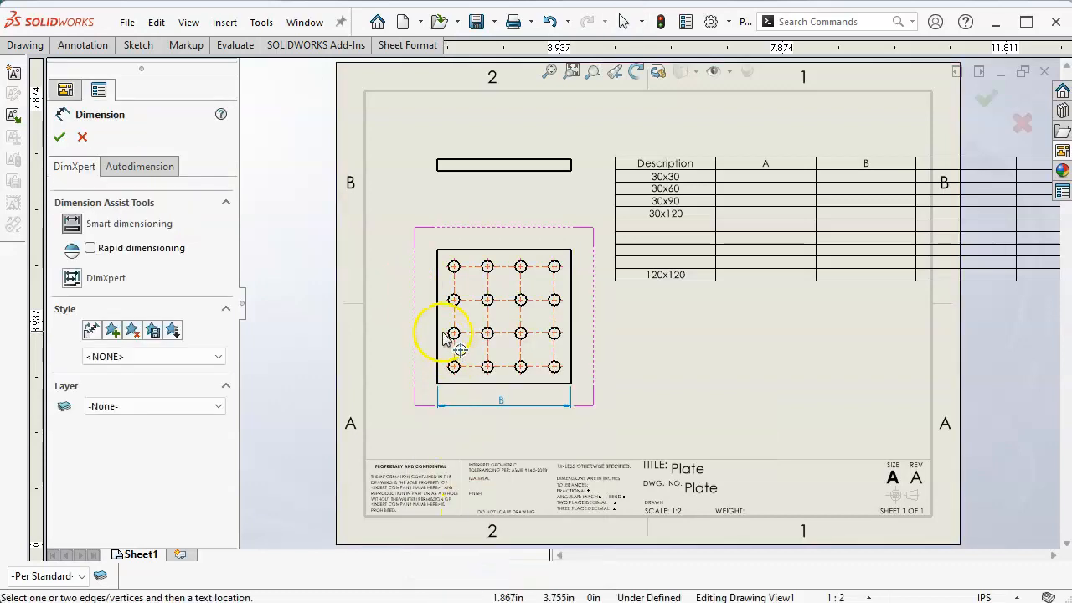
click(437, 337)
click(389, 322)
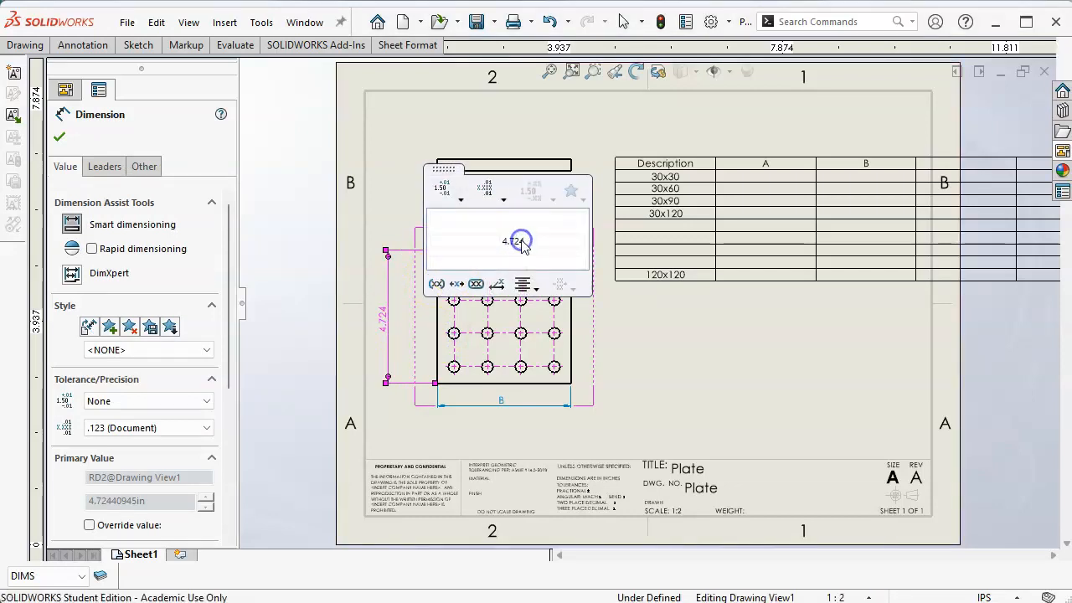
drag(232, 355, 248, 500)
drag(153, 295, 56, 287)
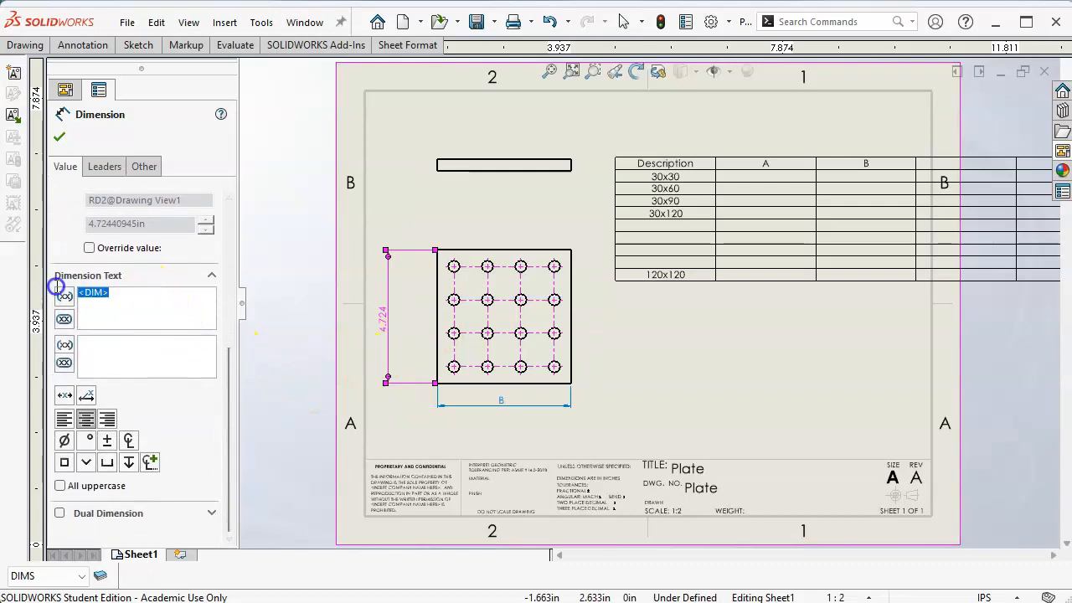
text(A)
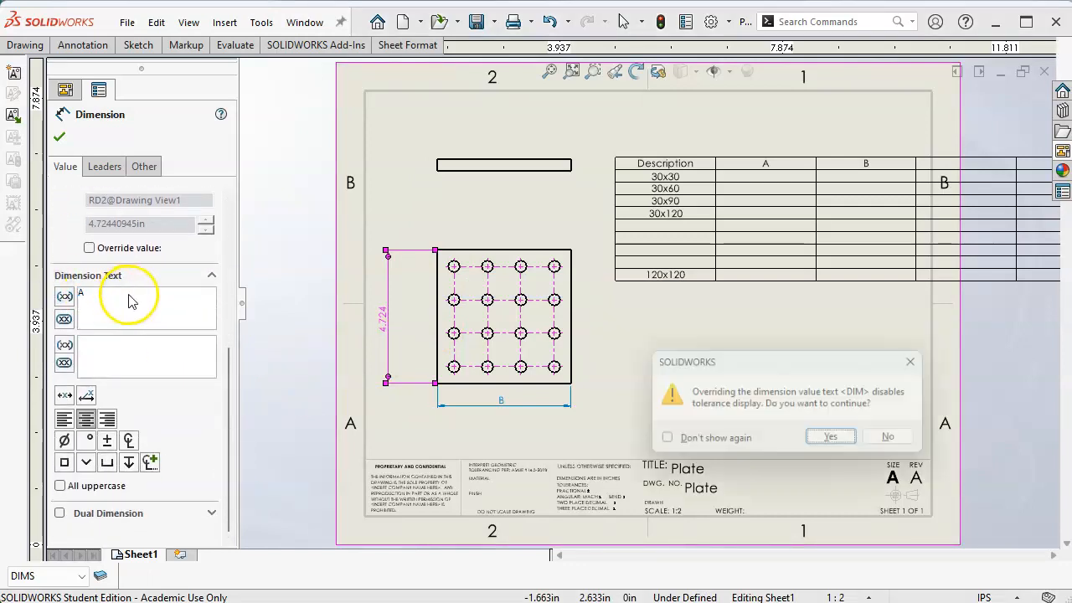
click(840, 441)
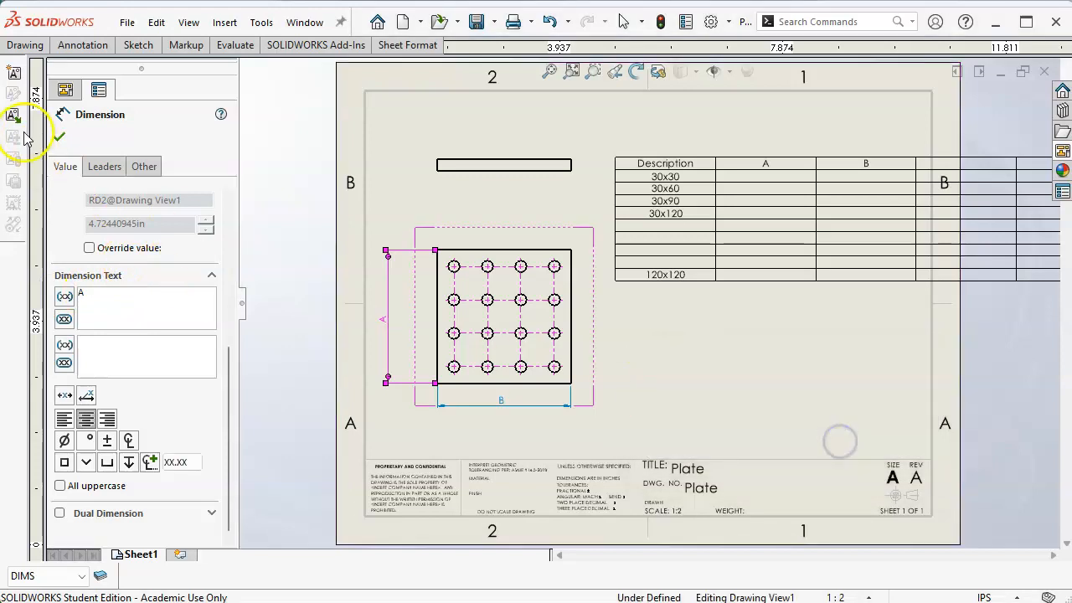
click(59, 136)
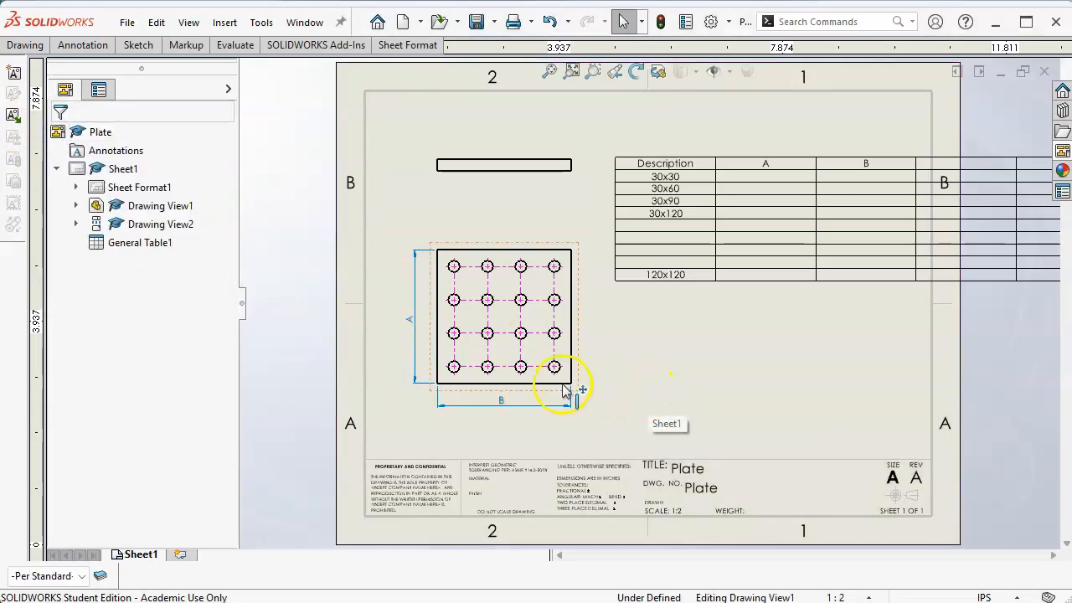
Move dimensions A and B farther away from the plate outline
scroll(509, 388, down, 2)
click(399, 300)
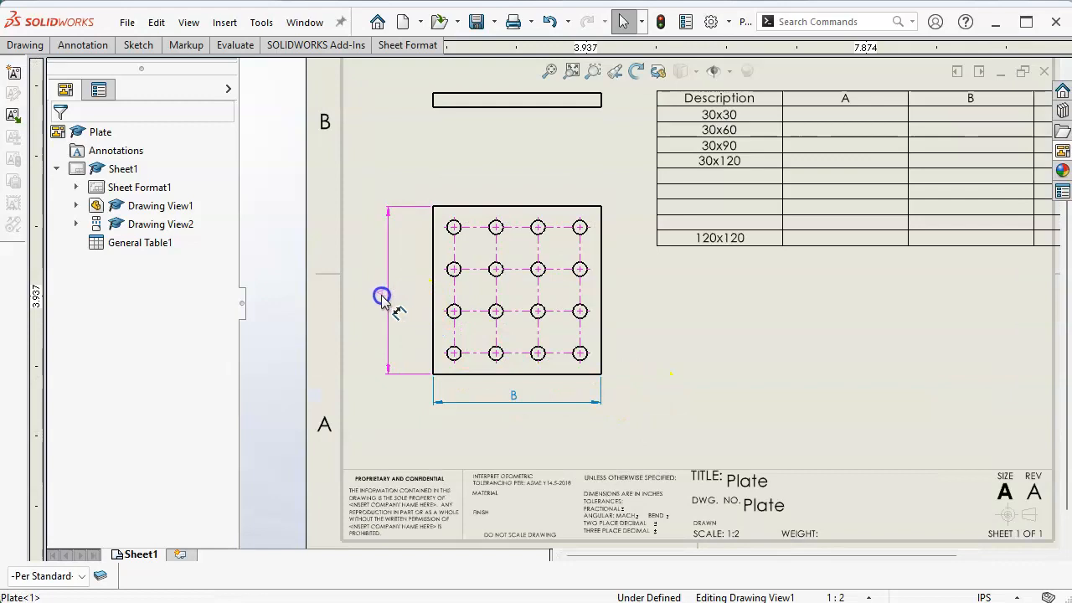
click(394, 299)
click(516, 407)
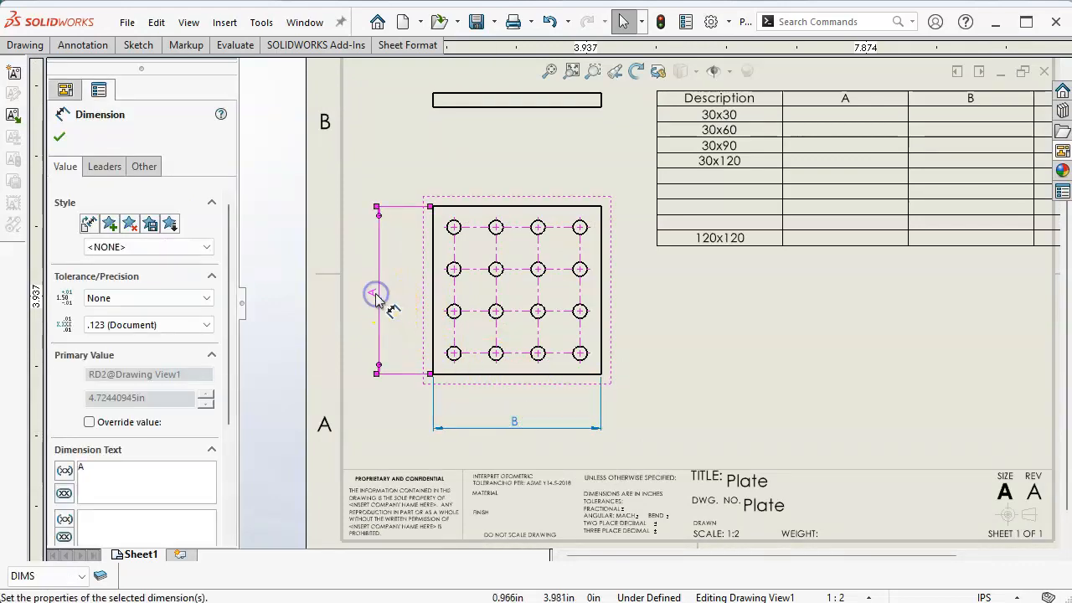
Dimension the vertical distance from the plate's lower edge to the center of the lower-left corner hole
click(355, 166)
click(91, 47)
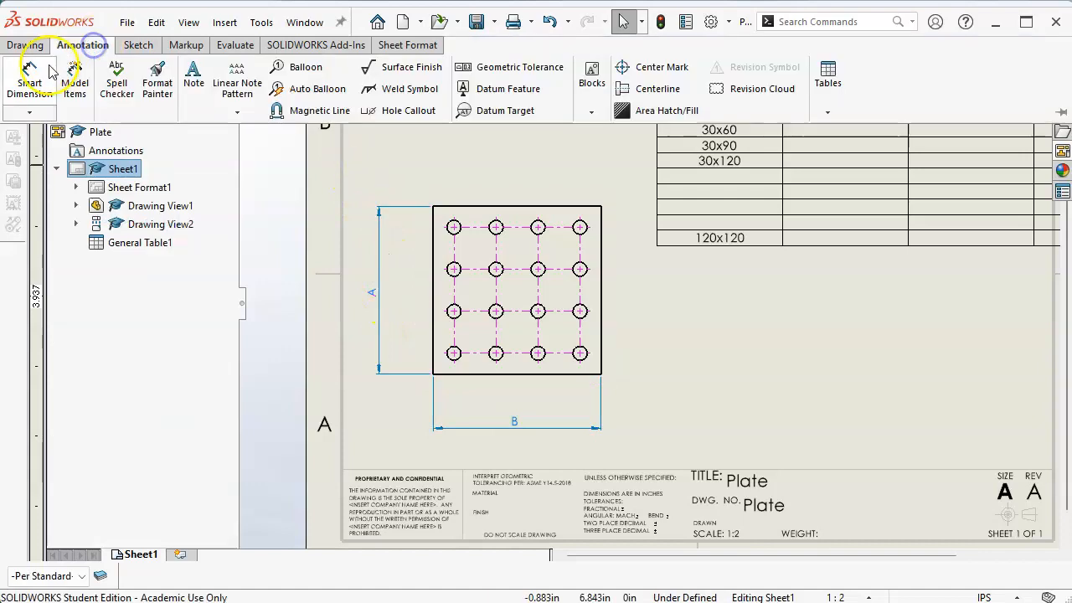
click(32, 74)
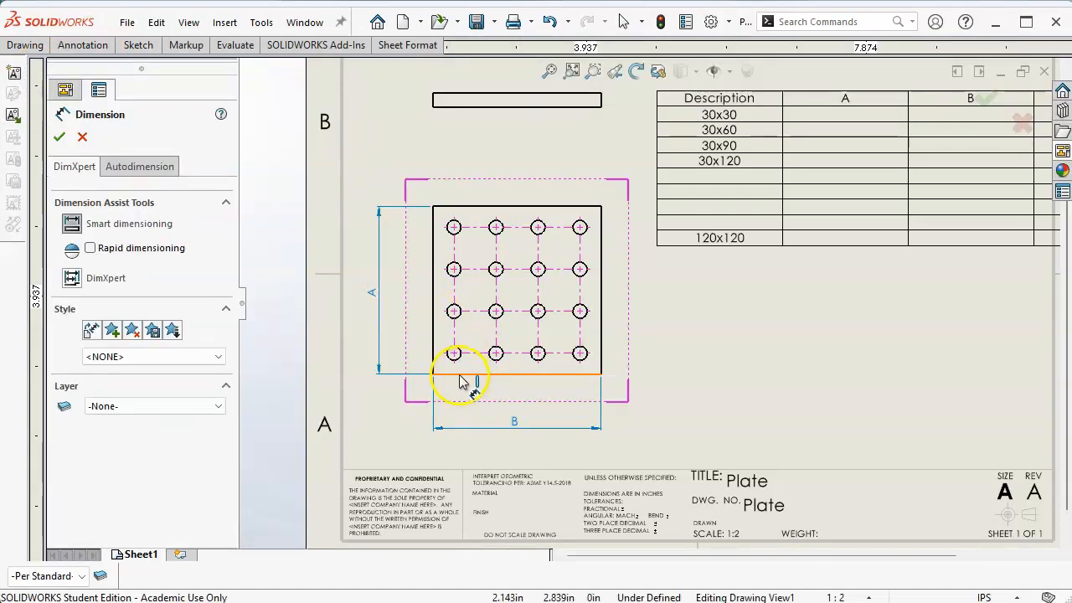
click(461, 375)
click(443, 353)
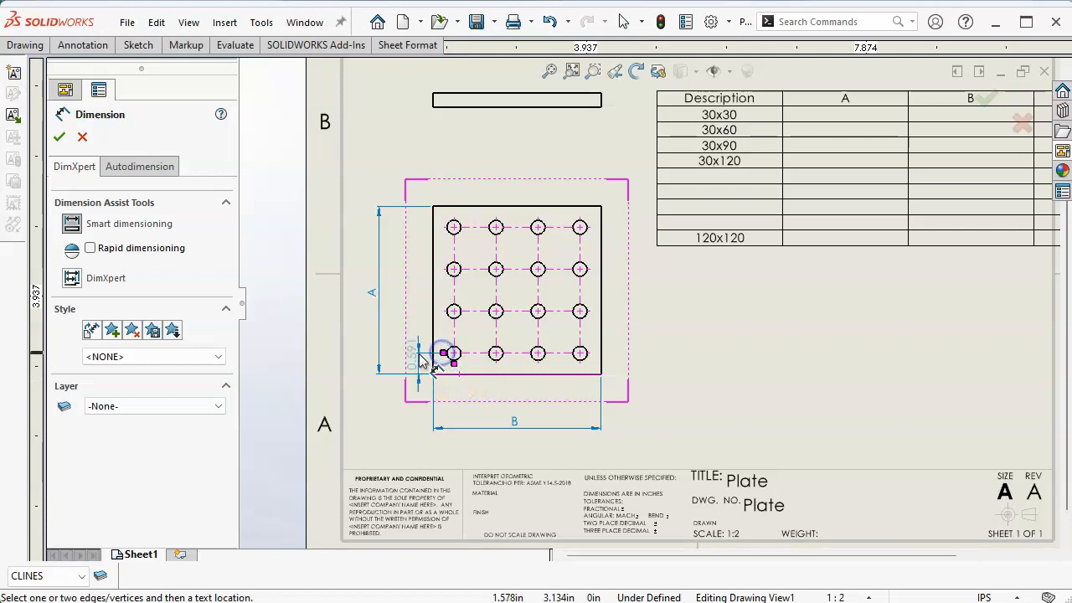
click(410, 405)
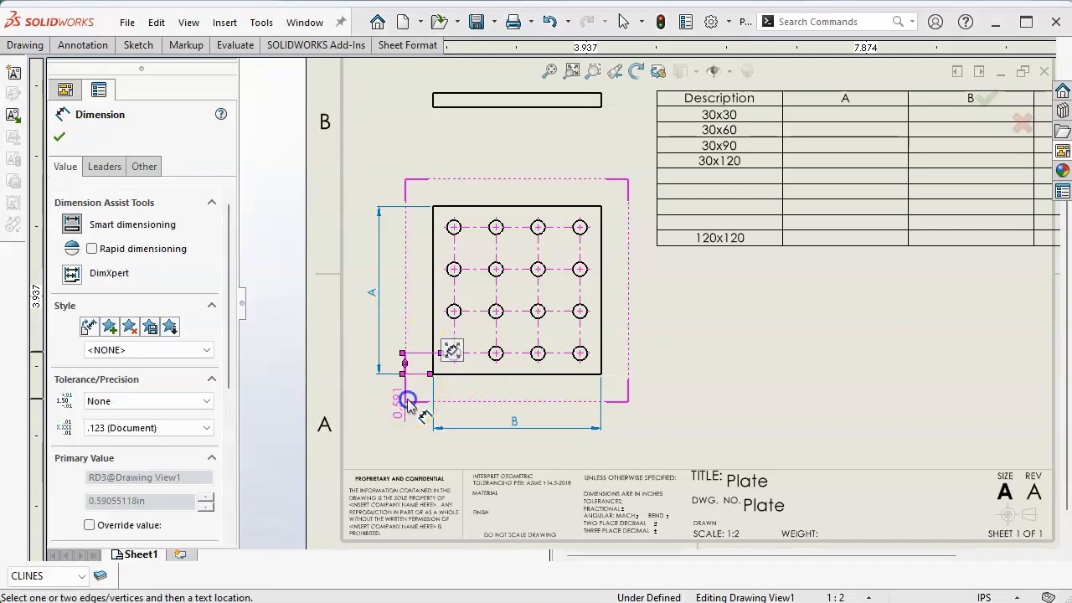
Dimension the horizontal distance from the plate's left edge to the center of the lower-left corner hole
click(454, 366)
click(483, 403)
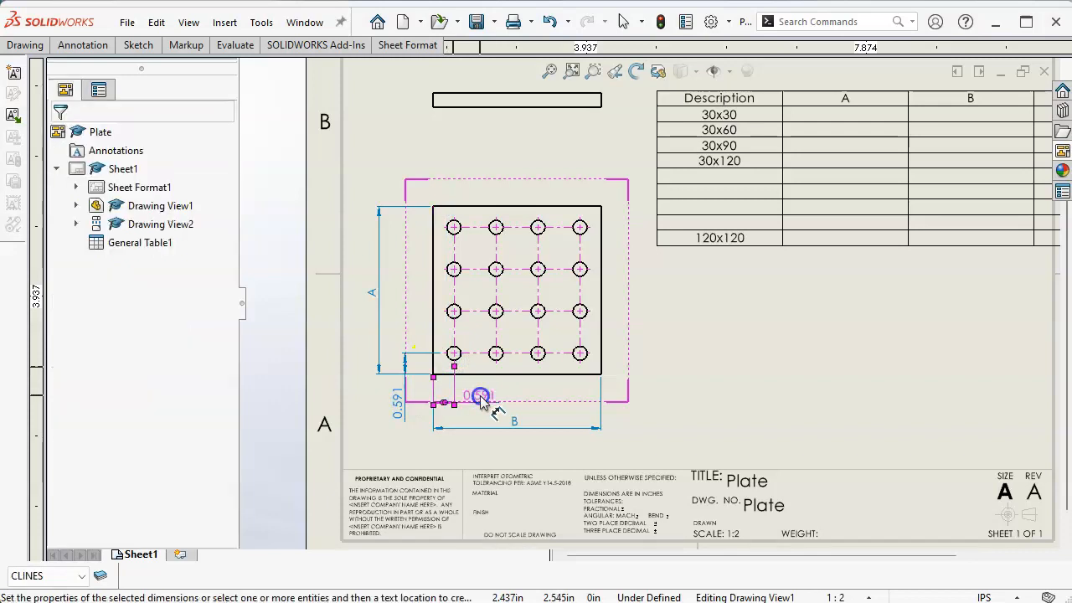
click(644, 377)
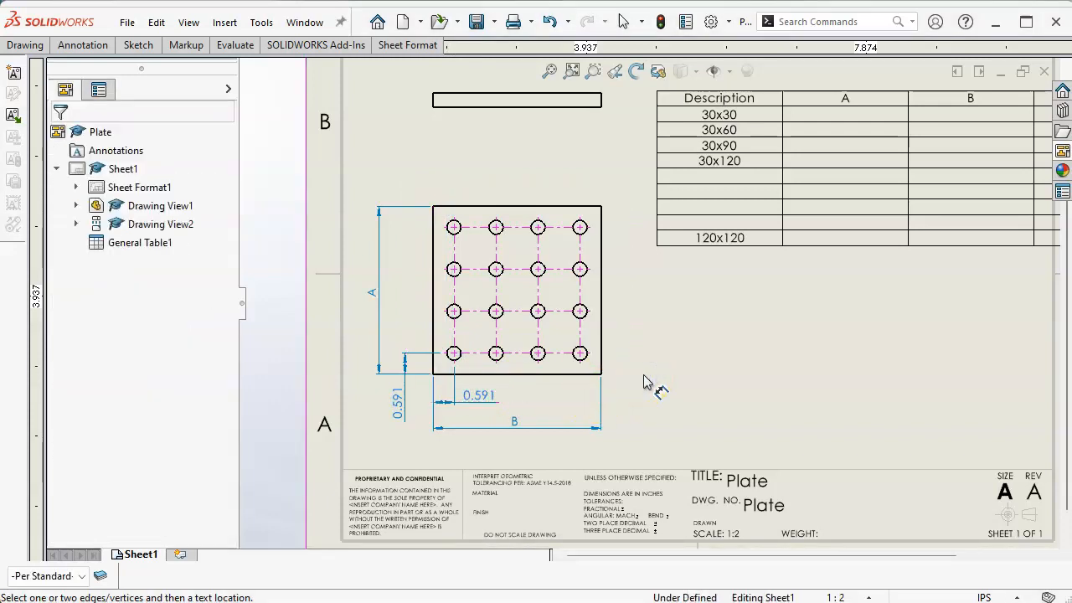
Dimension the vertical spacing between the two lowest holes in the leftmost hole column
click(450, 353)
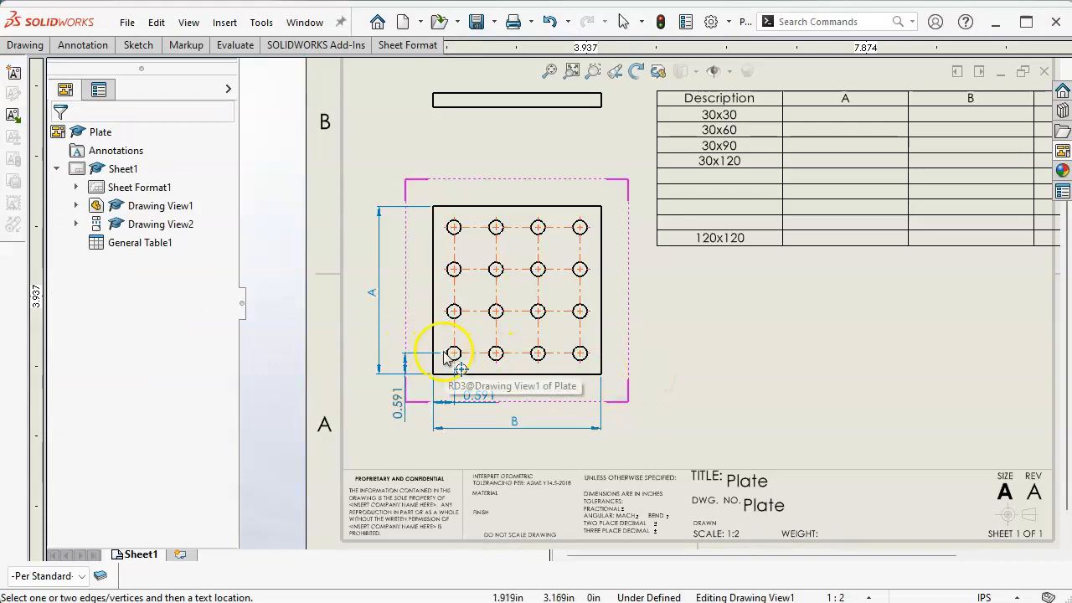
click(442, 311)
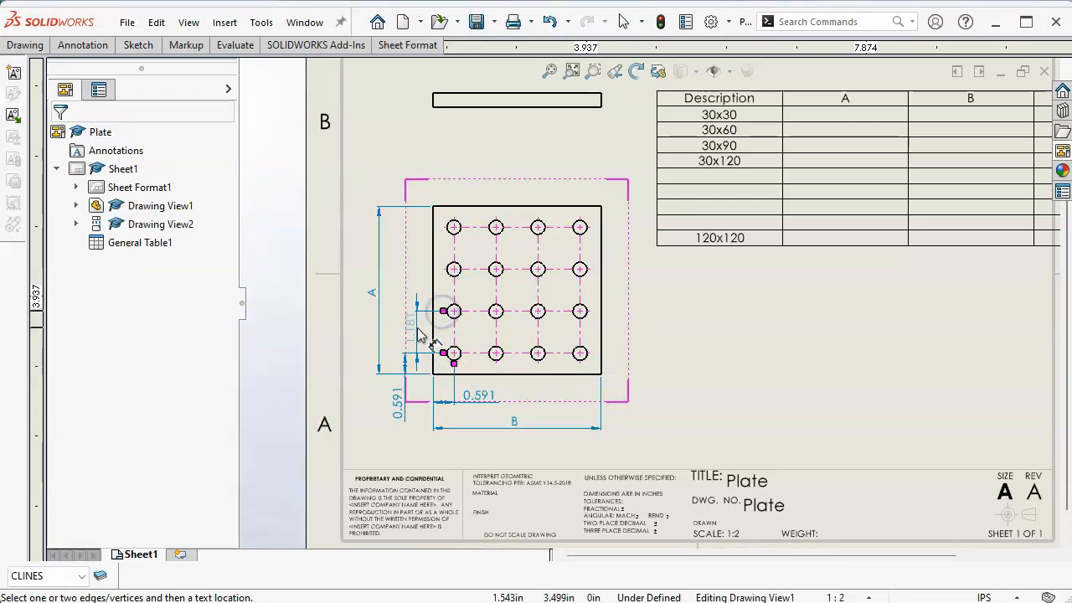
click(411, 334)
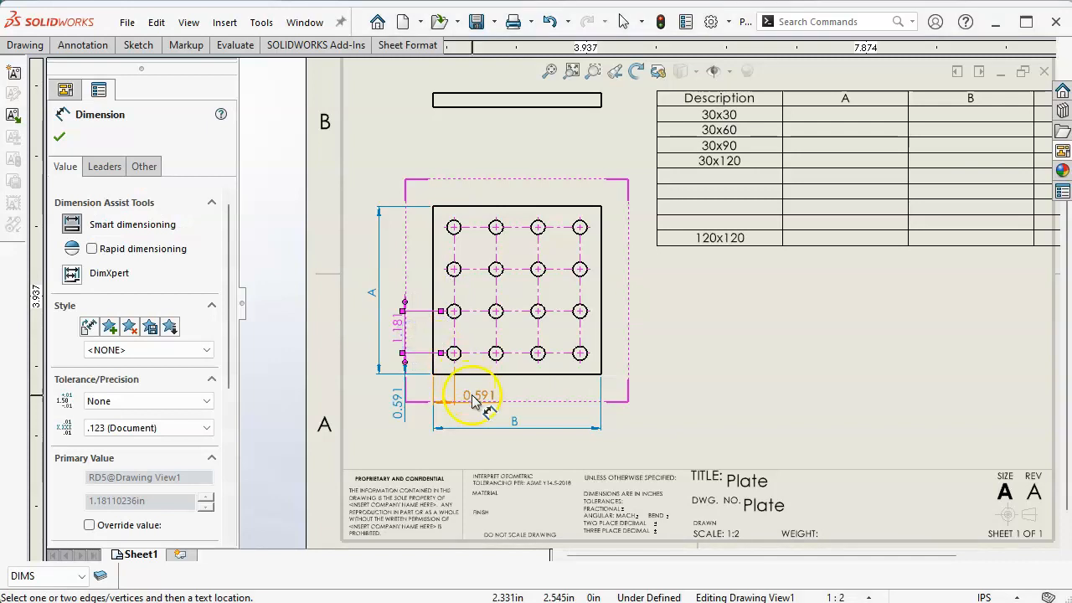
Dimension the horizontal spacing between the first two holes of the lowest row and finish dimensioning
scroll(472, 395, down, 3)
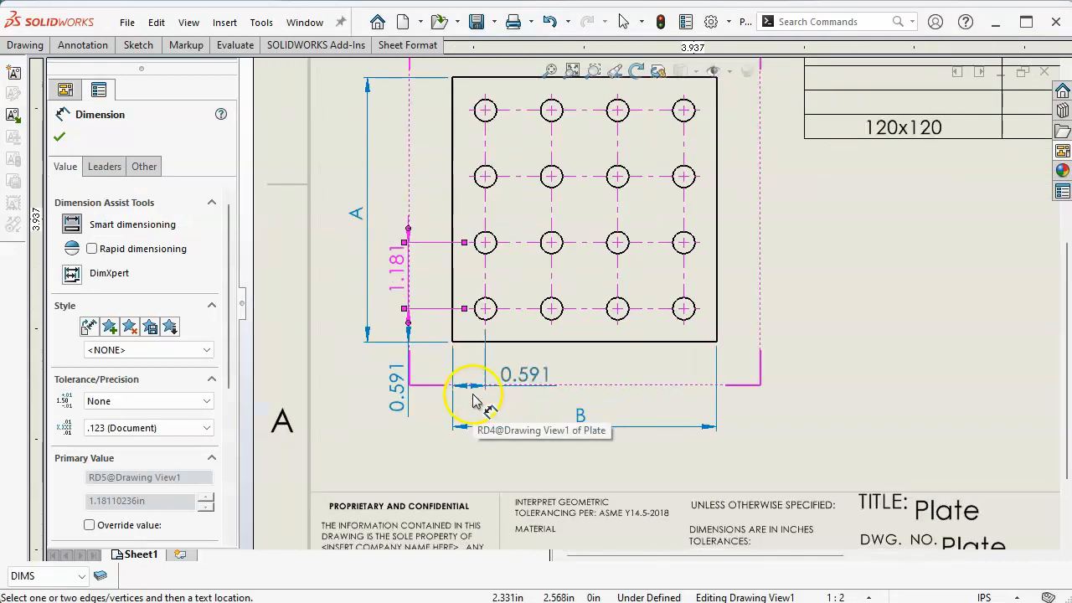
click(486, 320)
click(552, 322)
click(584, 411)
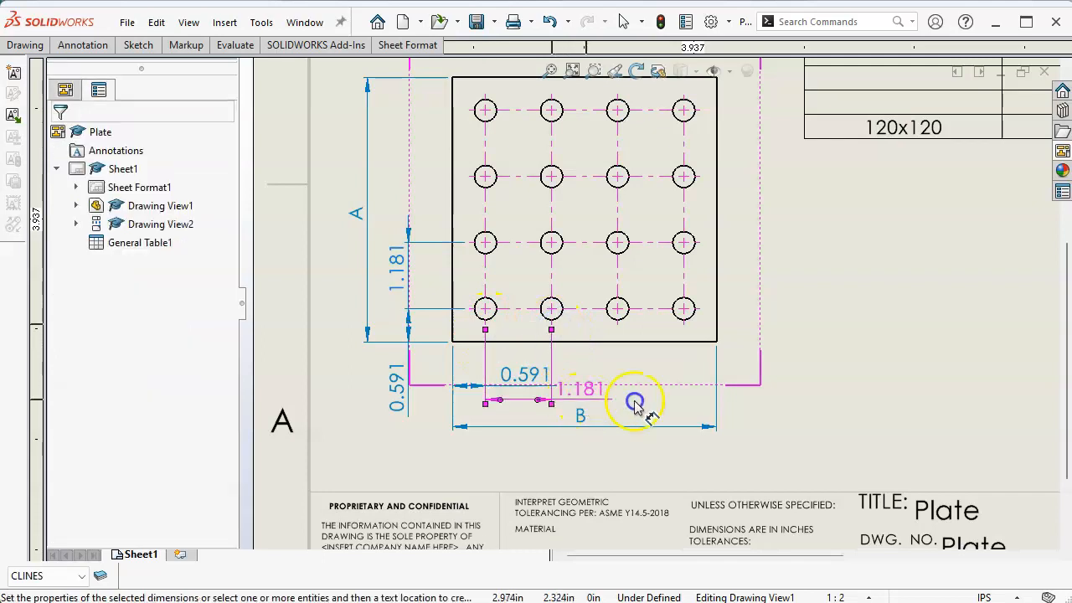
right_click(775, 412)
click(806, 479)
Space out the horizontal dimensions below the plate, with B outermost, the hole spacing above it and the edge offset nearest the plate
drag(575, 419, 581, 453)
drag(586, 387, 594, 421)
click(526, 384)
drag(525, 380, 513, 378)
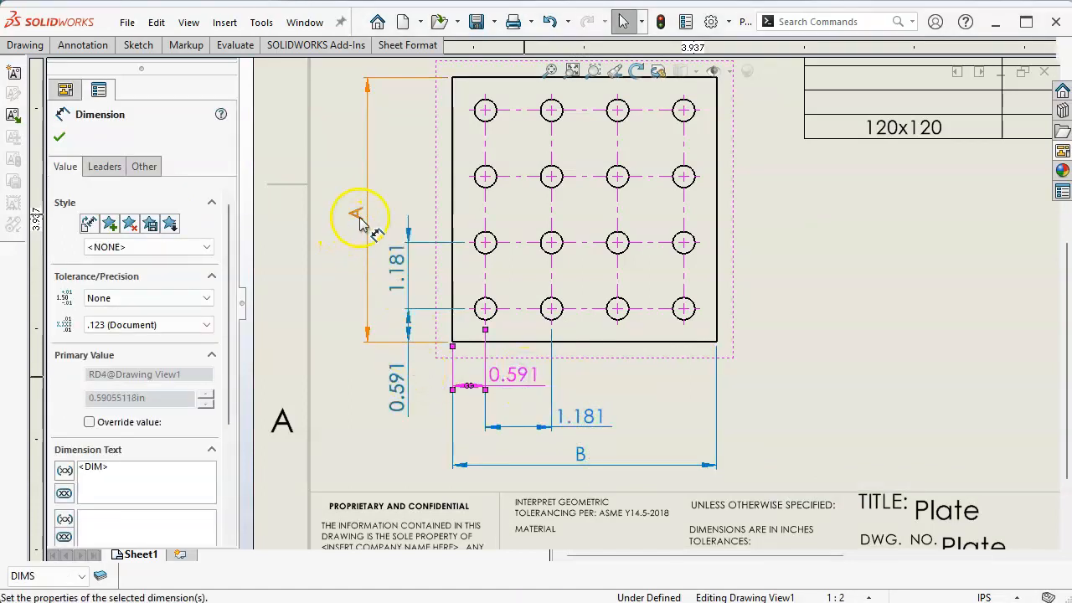
Space out the vertical dimensions beside the plate, with A outermost, the hole spacing inside it and the edge offset nearest the plate
drag(360, 216, 339, 215)
click(396, 277)
drag(397, 279, 382, 281)
click(394, 383)
drag(395, 383, 410, 390)
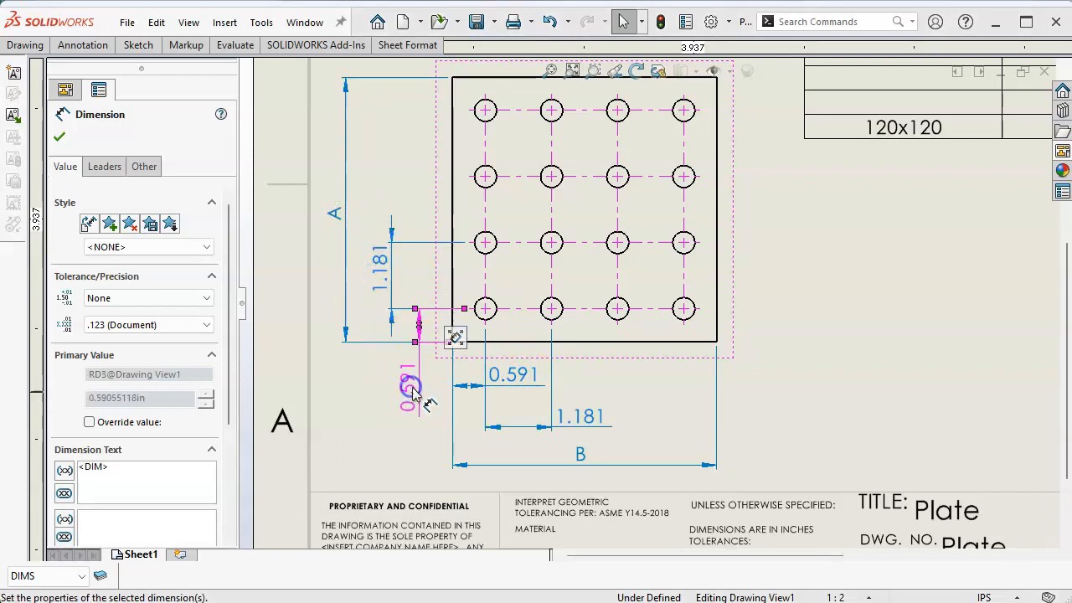
click(794, 343)
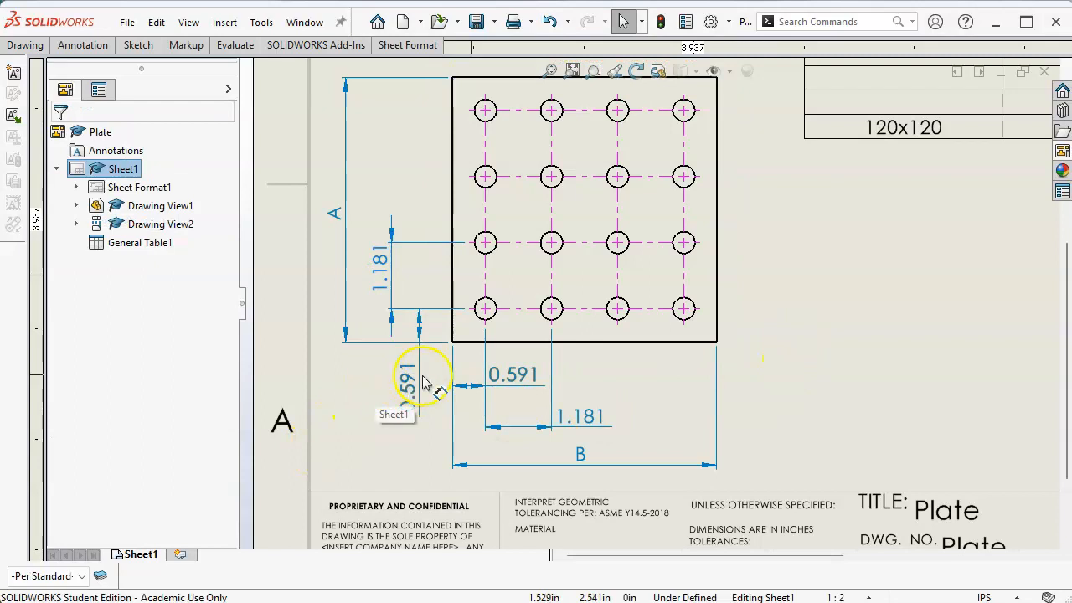
Flip the arrows of the horizontal edge offset dimension to the outside of its extension lines
click(472, 390)
click(475, 389)
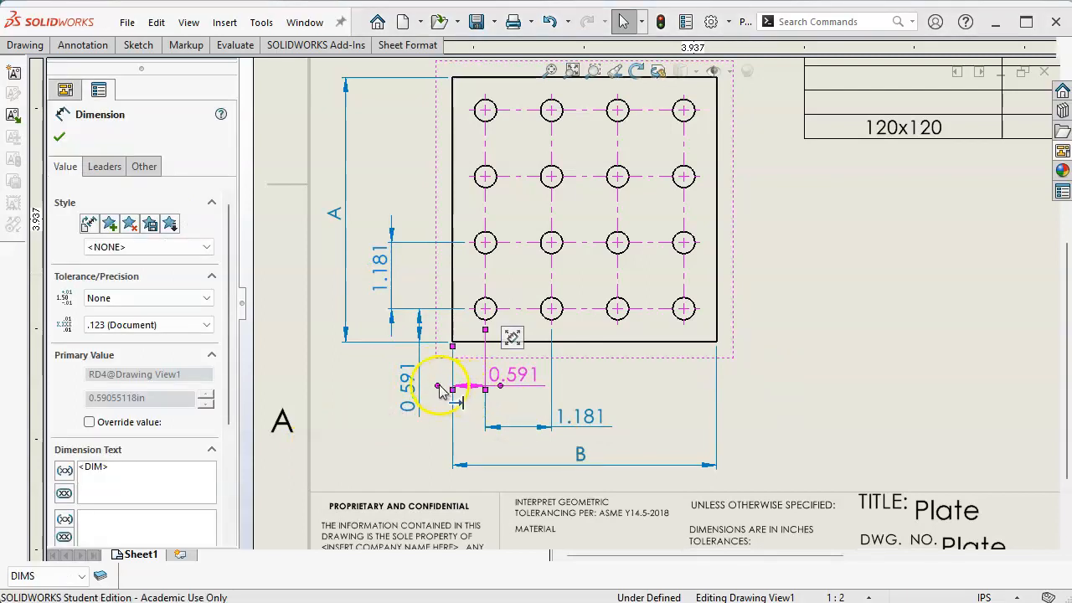
Try to flip the arrows of the vertical edge offset dimension to the outside of its extension lines
click(419, 322)
click(415, 309)
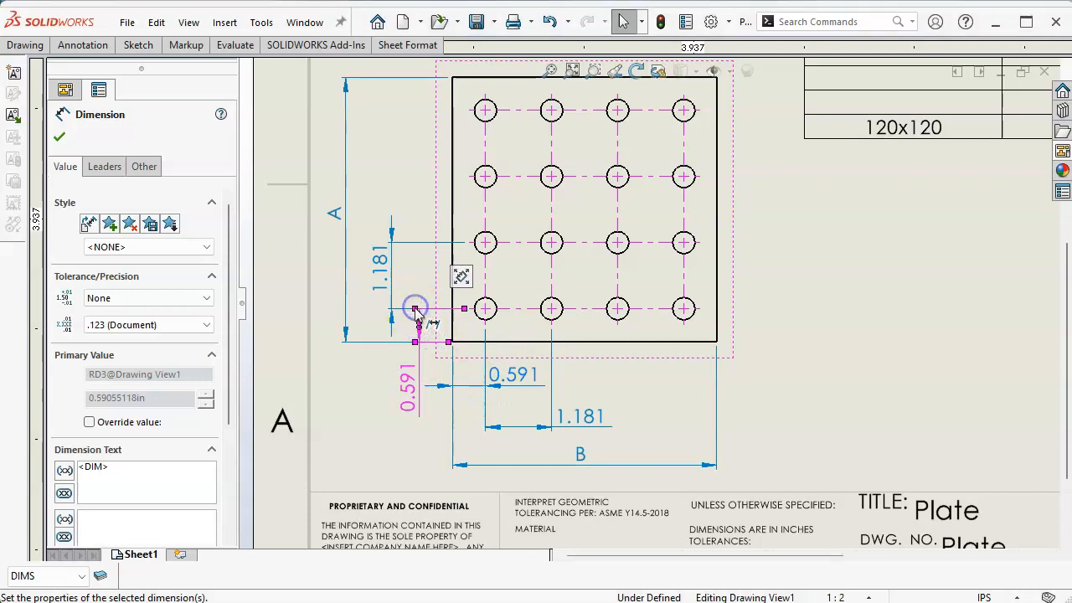
click(415, 342)
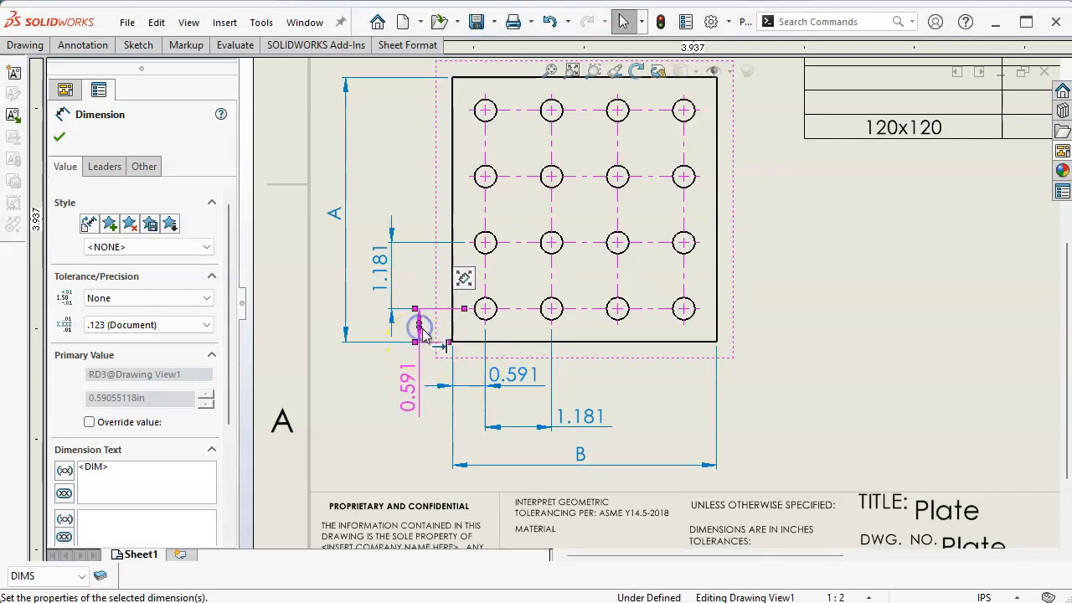
click(417, 338)
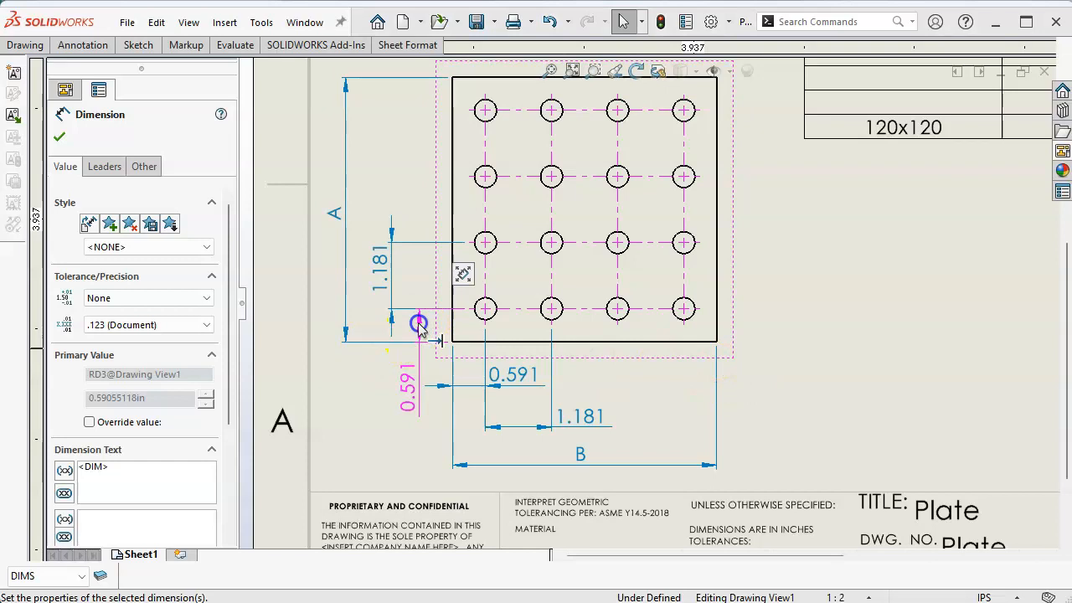
click(415, 342)
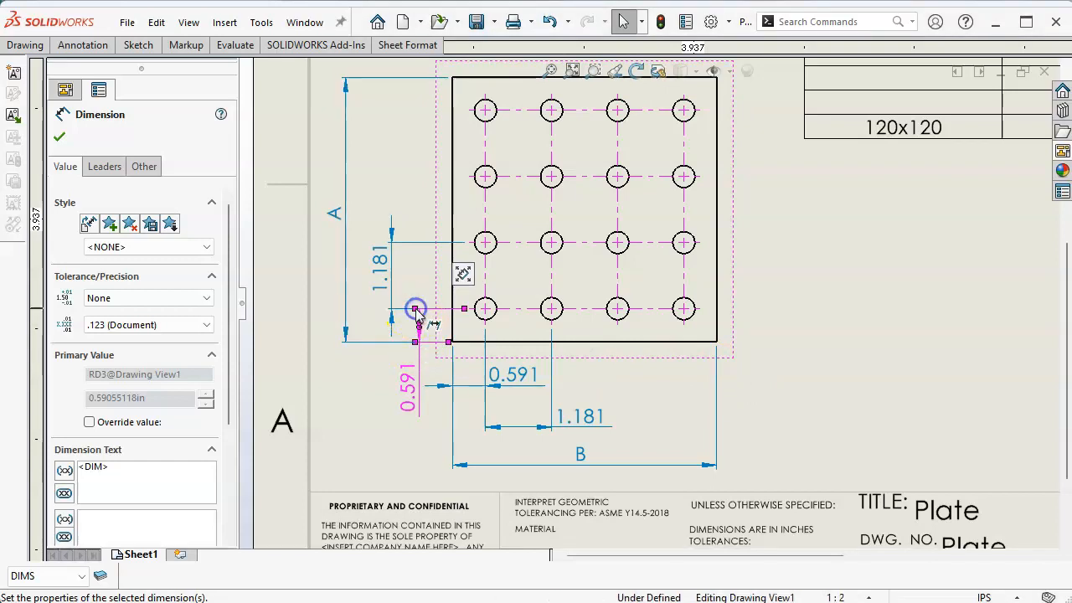
click(790, 374)
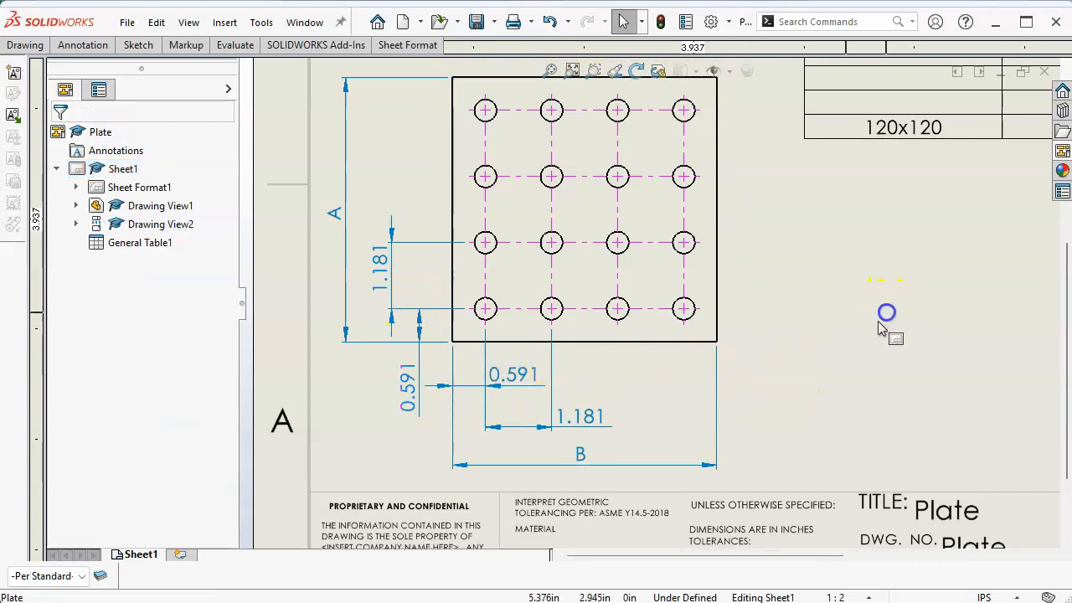
Move the square plate view with its dimensions slightly up, away from the title block
scroll(692, 356, up, 4)
scroll(614, 342, down, 1)
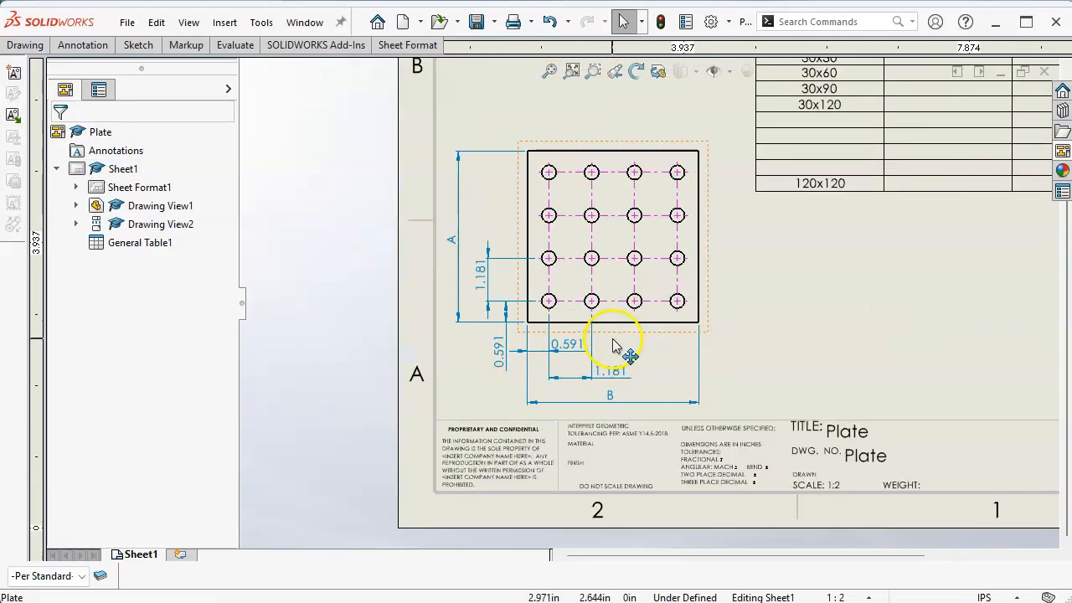
scroll(730, 302, up, 5)
scroll(702, 219, down, 2)
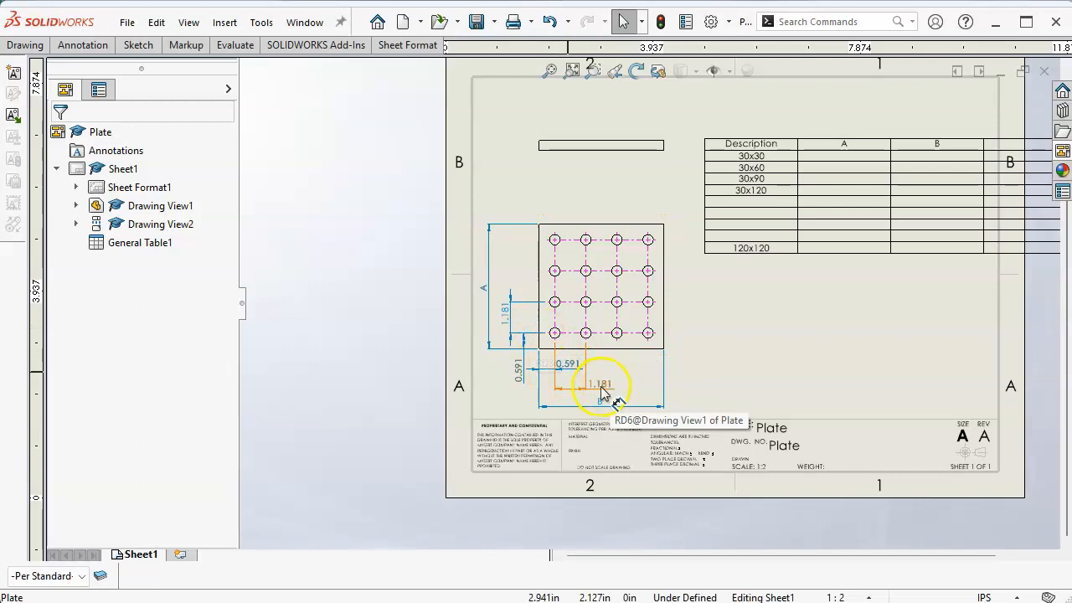
drag(636, 219, 631, 204)
click(759, 306)
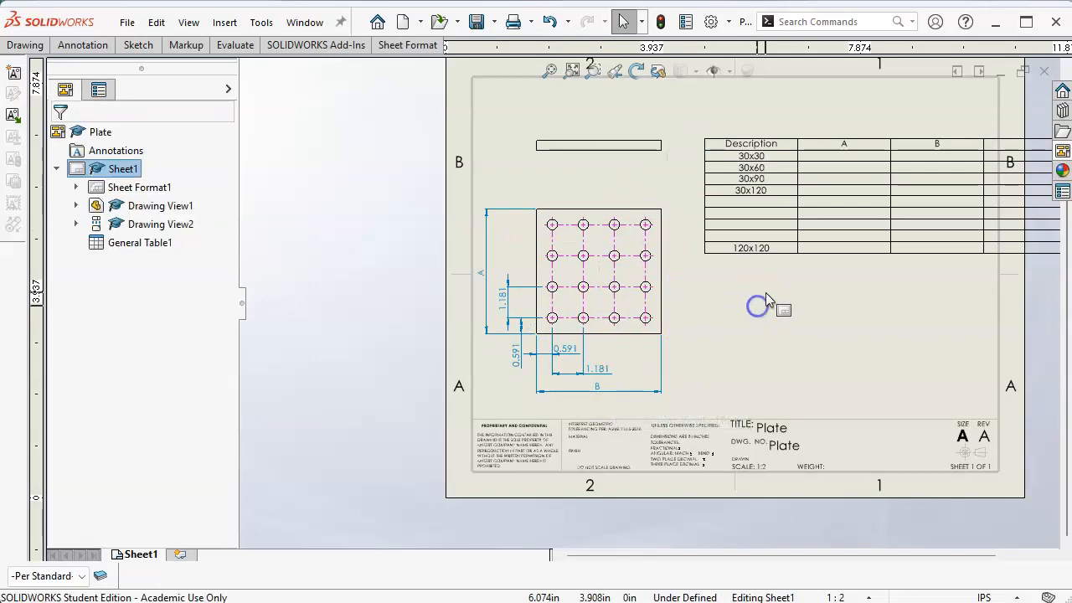
Fill the 30x30 row of the table with 30 under A and 30 under B
double_click(850, 155)
text(30)
key(Tab)
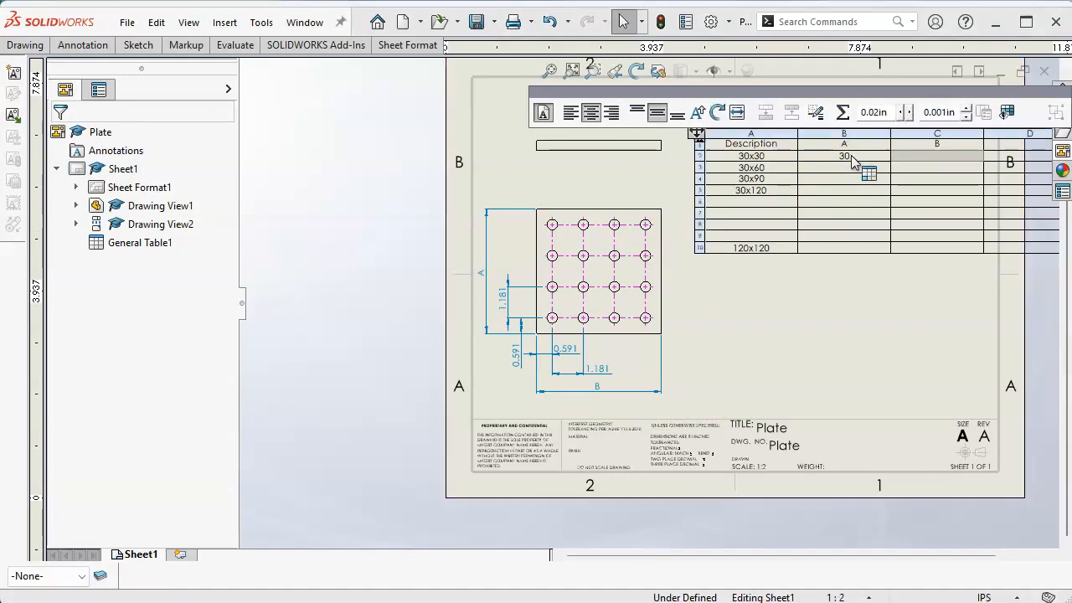
text(30)
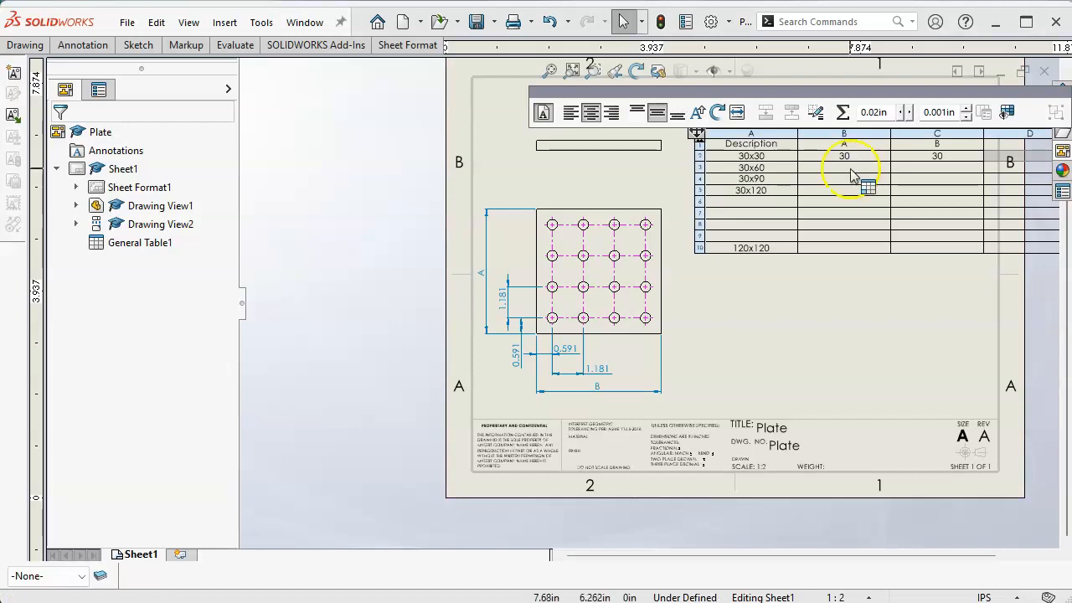
Fill the 30x60 row of the table with 30 under A and 60 under B
click(848, 167)
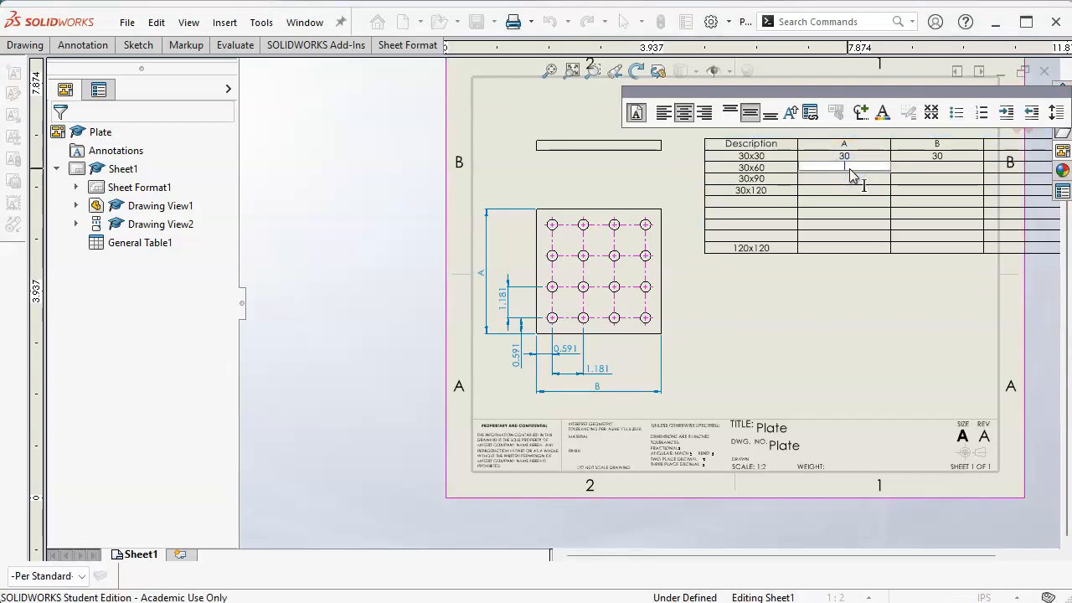
text(30)
key(Tab)
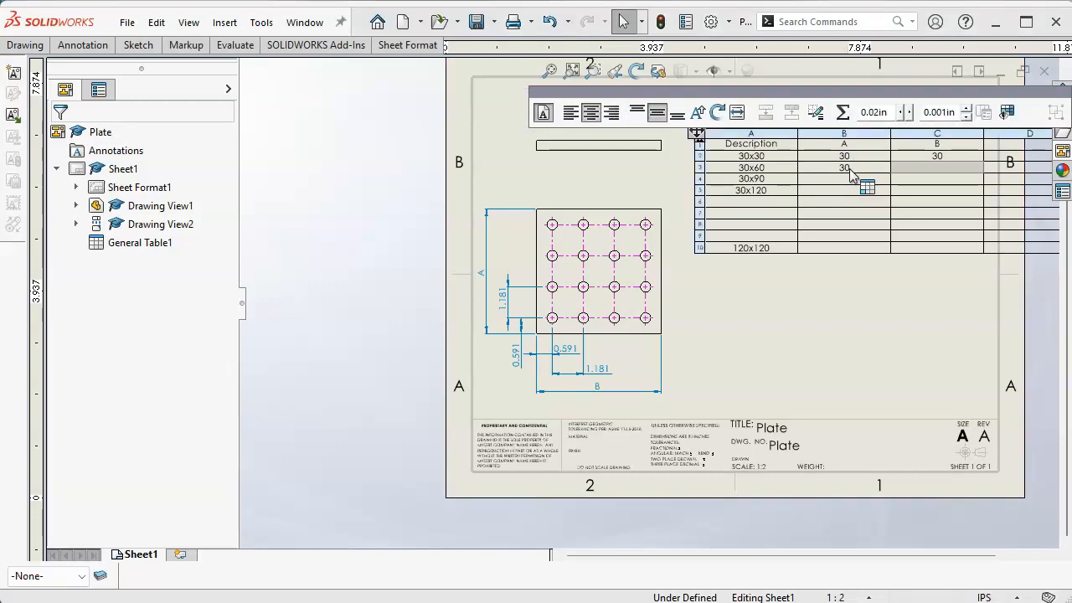
text(60)
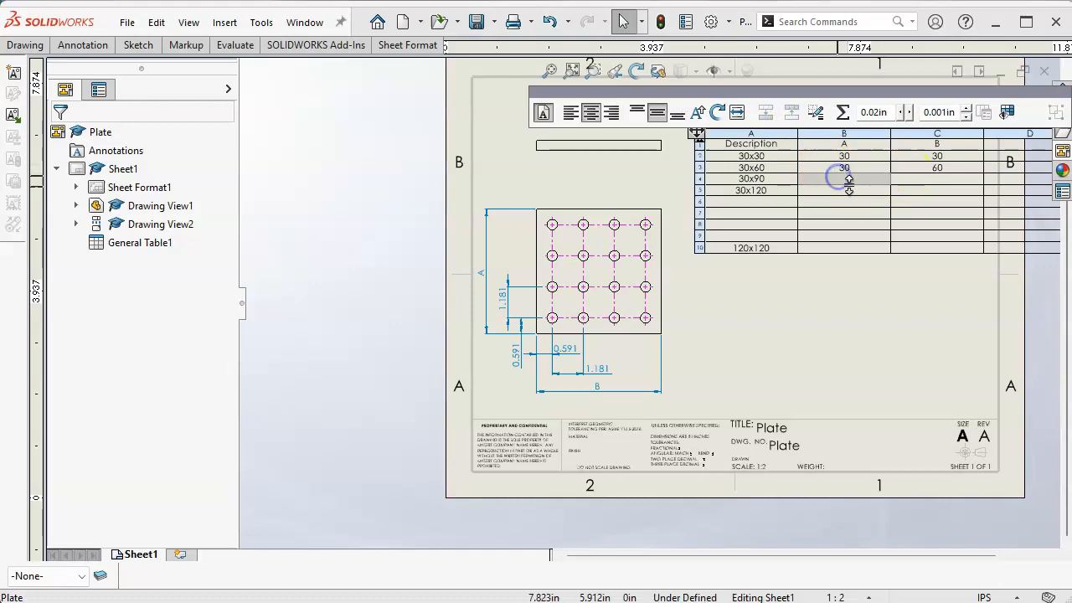
Fill the 30x90 row of the table with 30 under A and 90 under B
text(30)
key(Tab)
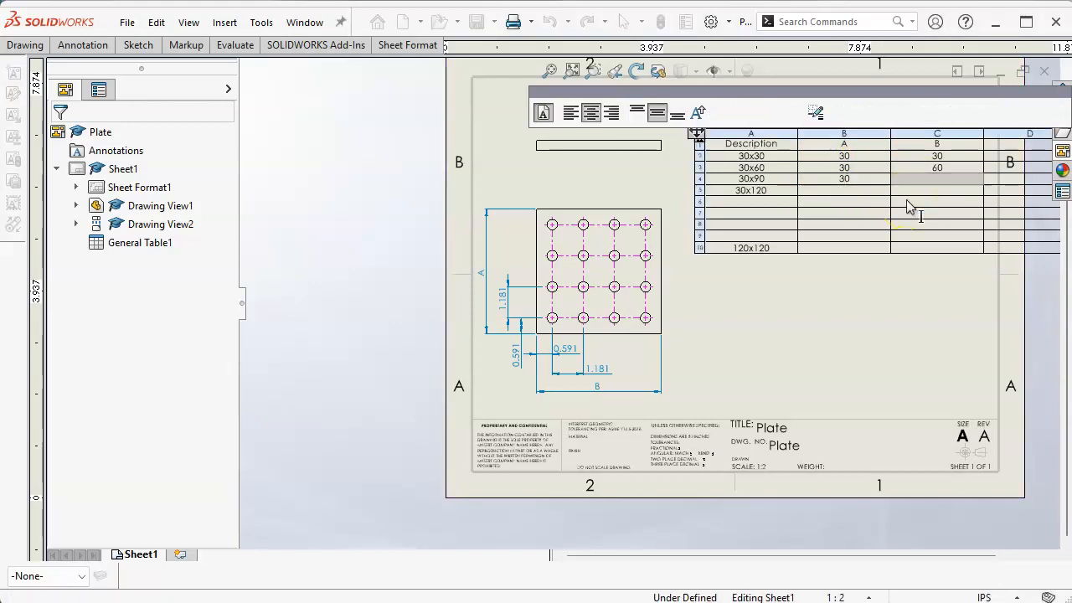
text(90)
key(Tab)
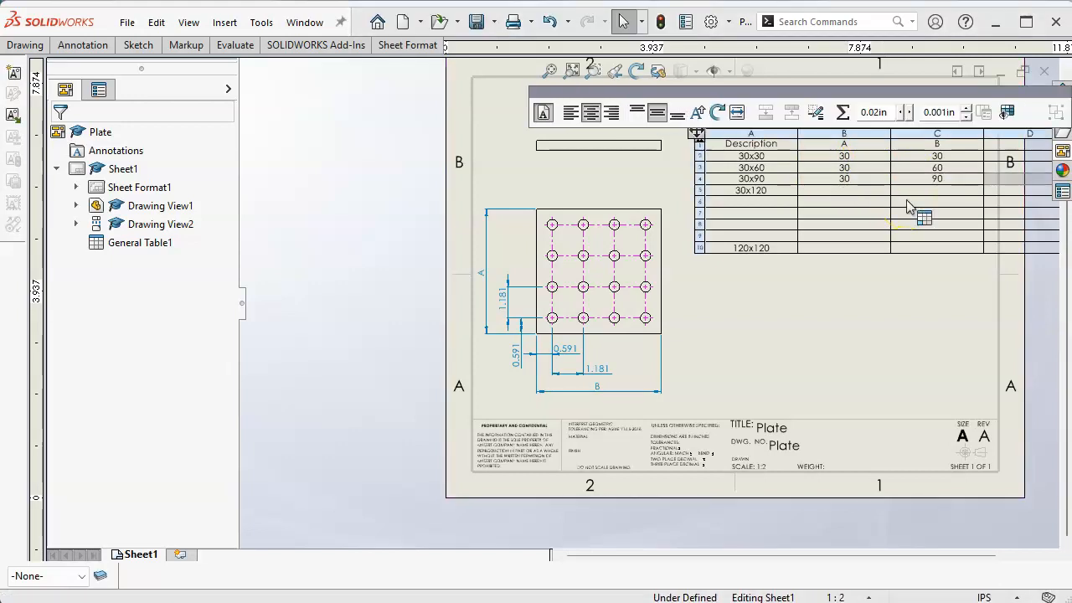
Fill the 30x120 row of the table with 30 under A and 120 under B
click(851, 194)
text(30)
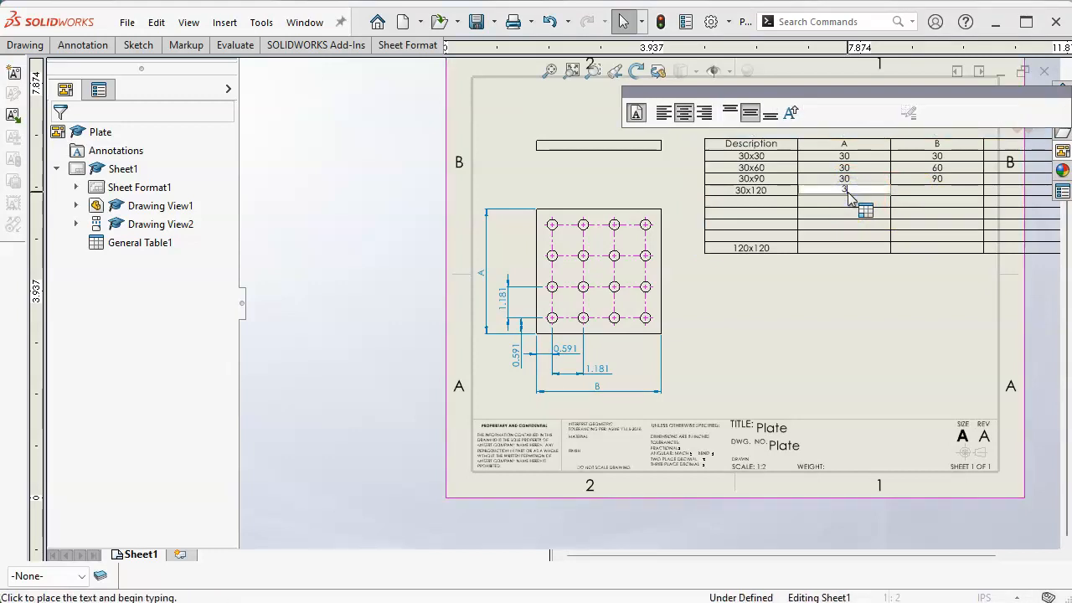
key(Tab)
text(12)
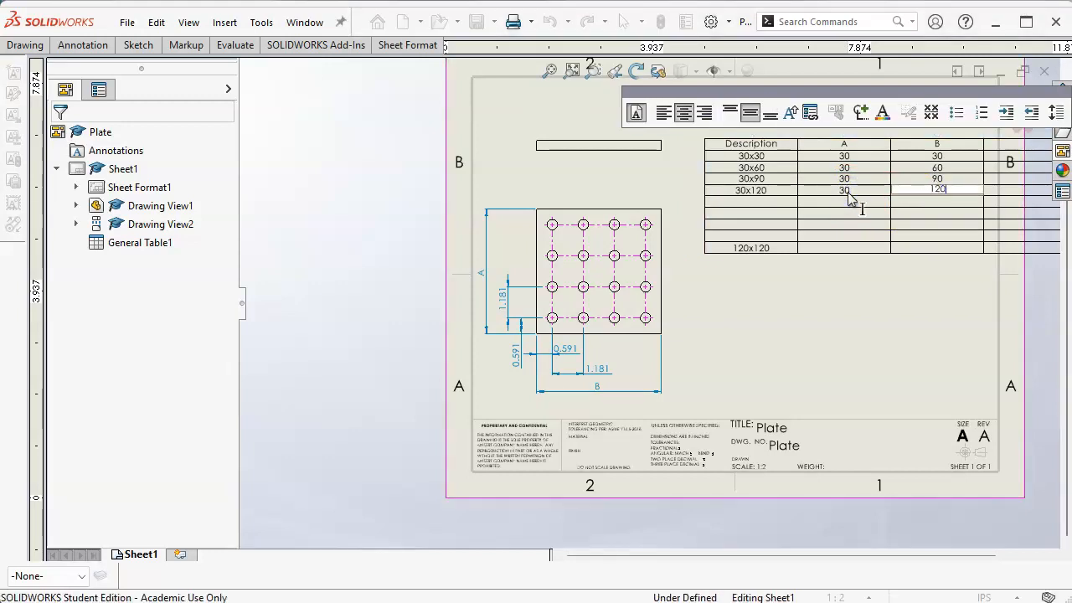
text(0)
key(Return)
Fill the 120x120 row of the table with 120 under A and 120 under B
click(842, 248)
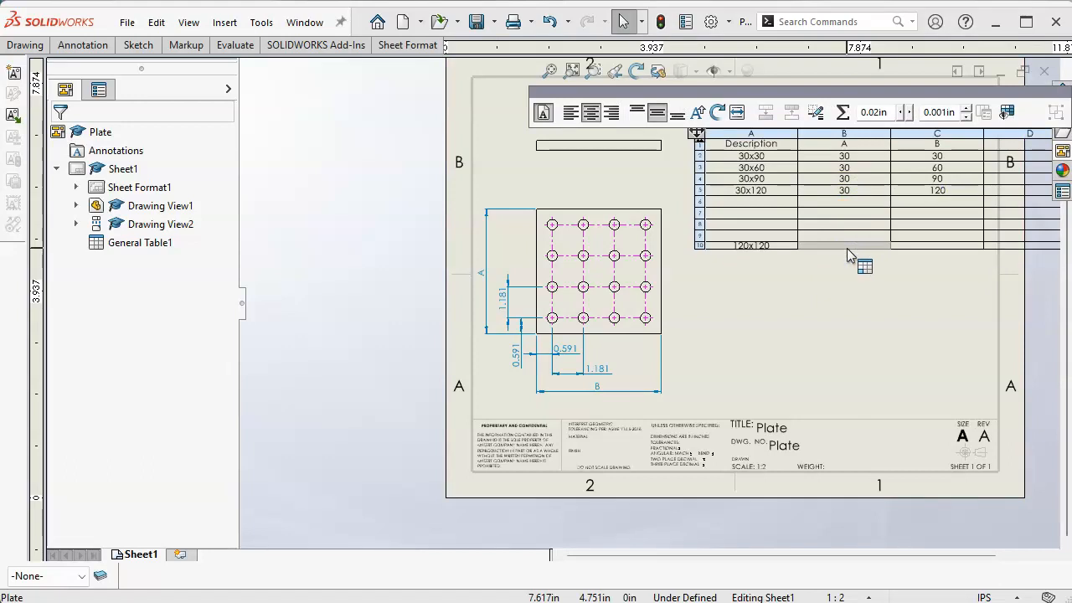
double_click(821, 246)
text(120)
key(Tab)
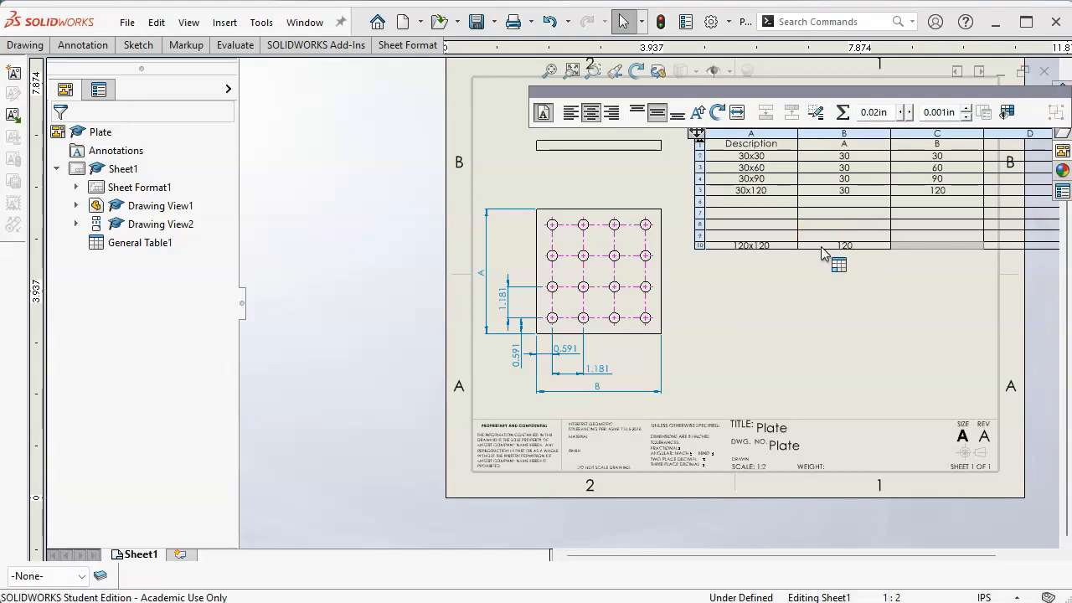
text(1200)
key(BackSpace)
key(Return)
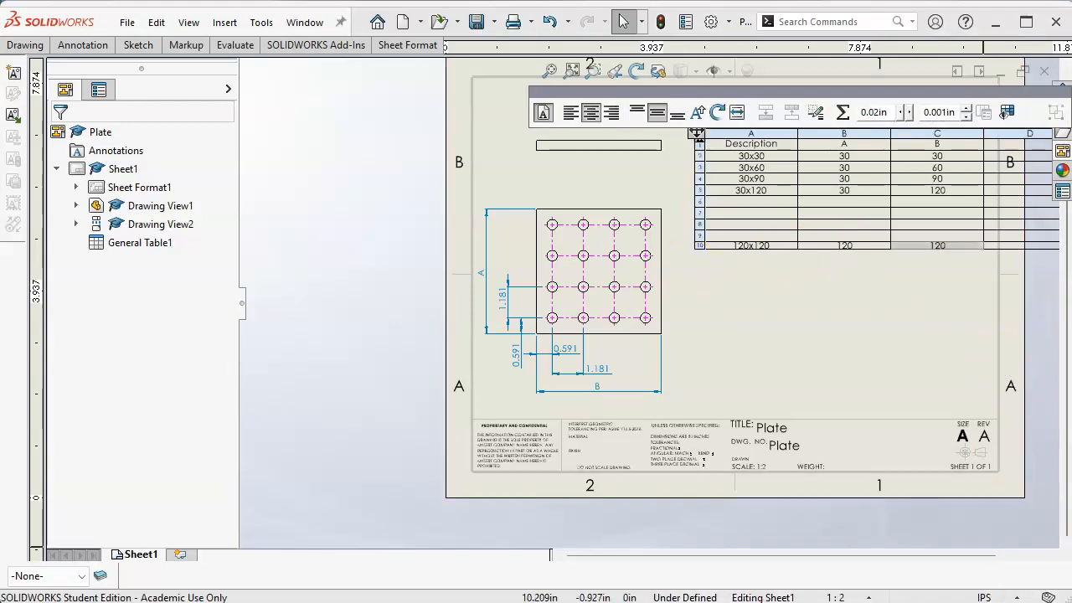
Check the reference plate drawing in Kindle, then return to SOLIDWORKS and dimension the diameter of the front view's lower-right hole
key(alt+Tab)
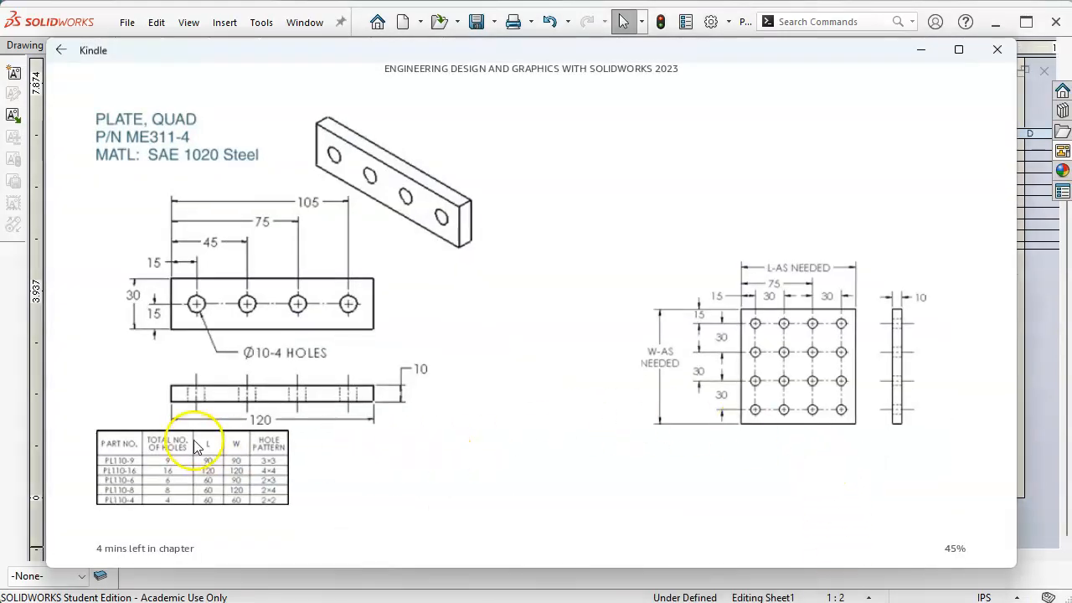
click(921, 50)
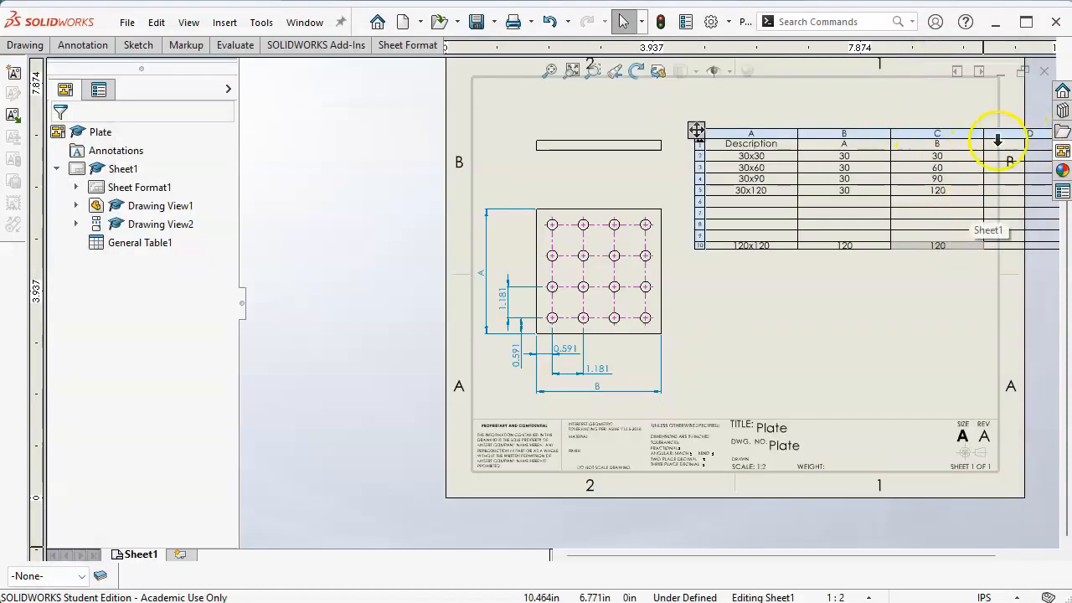
click(64, 46)
click(33, 76)
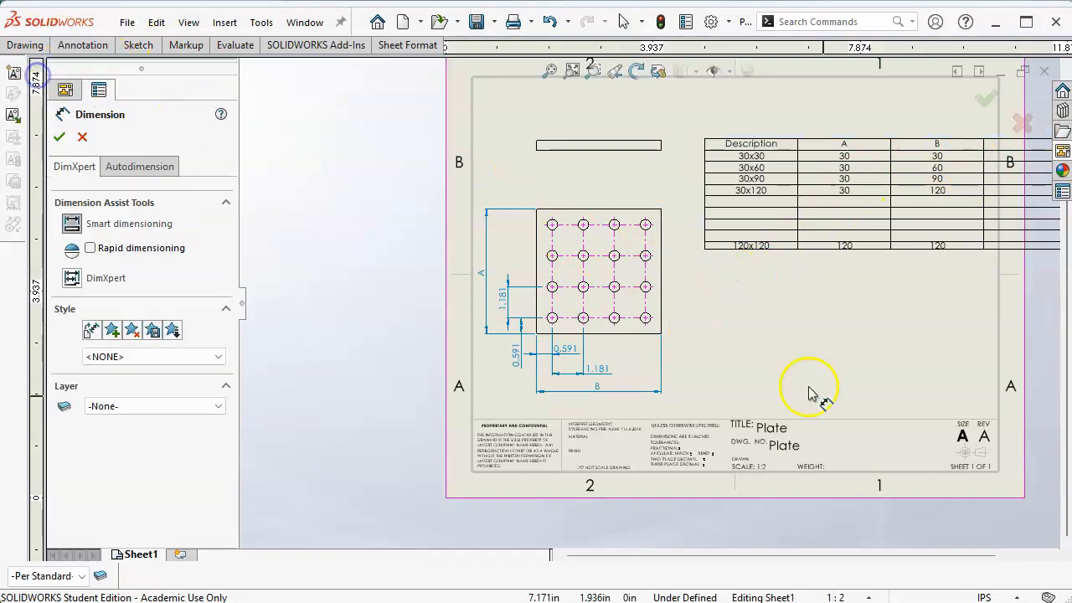
click(647, 319)
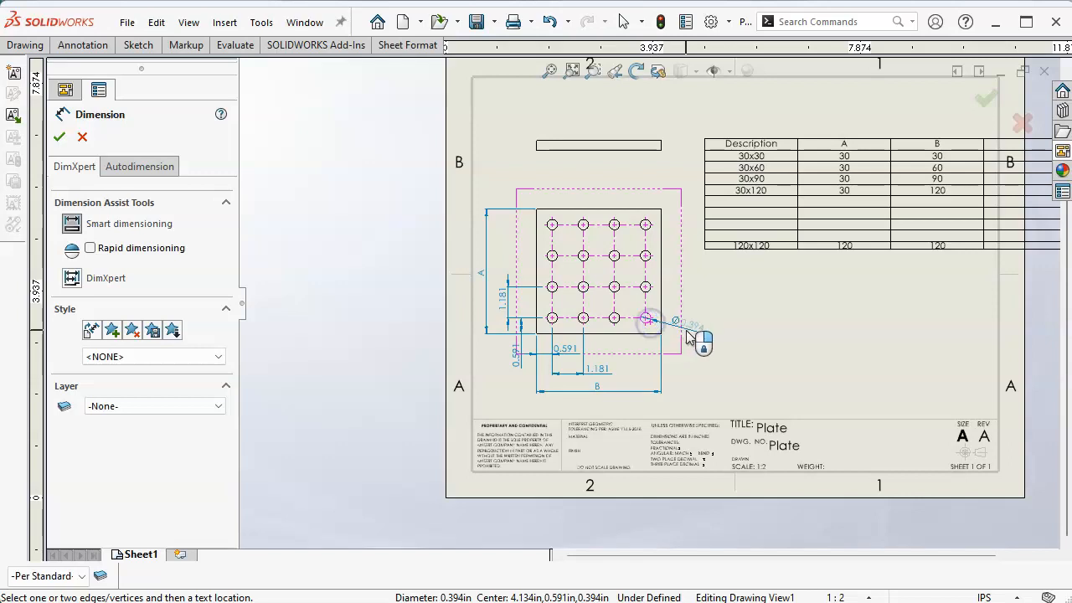
click(689, 332)
click(797, 337)
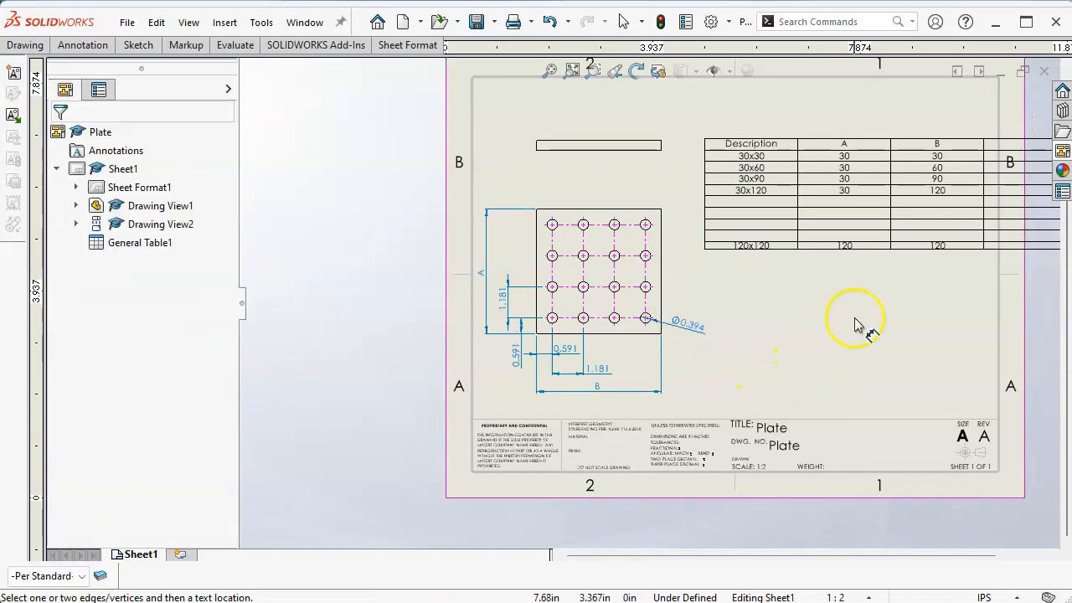
scroll(801, 126, down, 3)
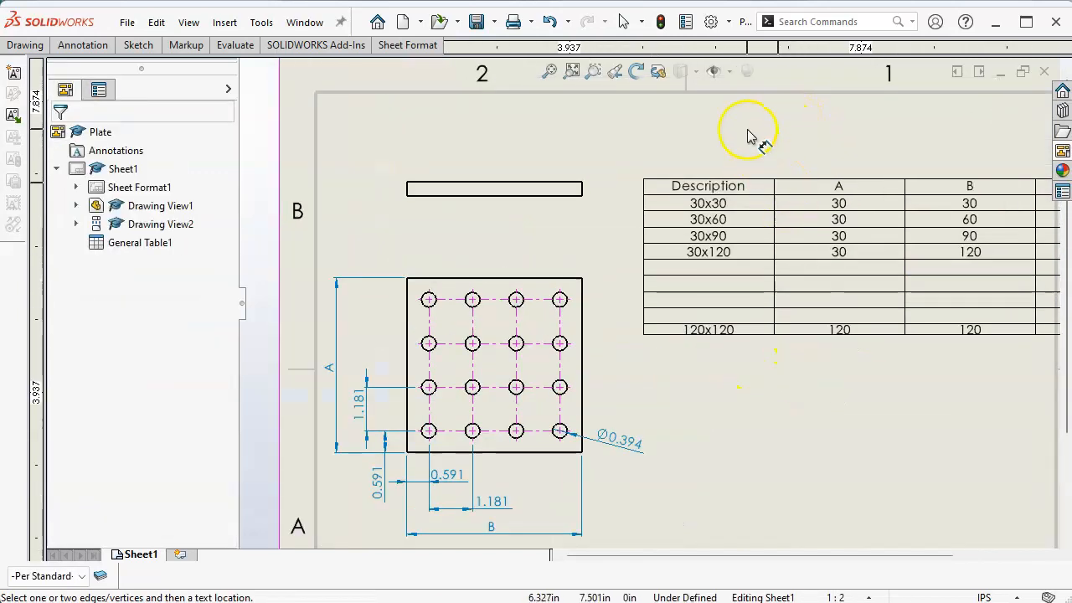
right_click(748, 131)
click(790, 201)
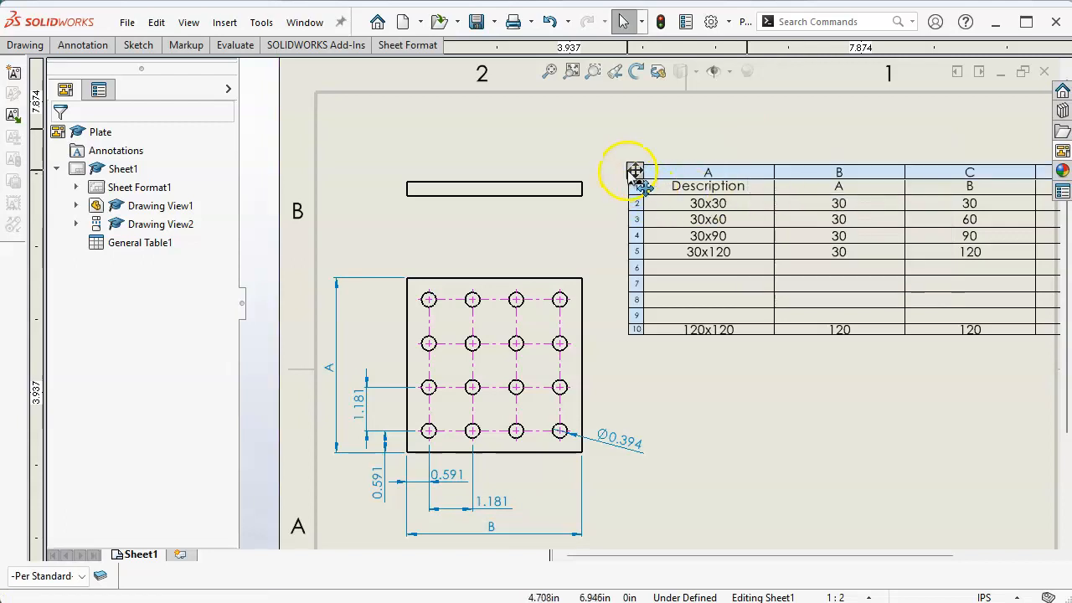
click(634, 171)
right_click(634, 171)
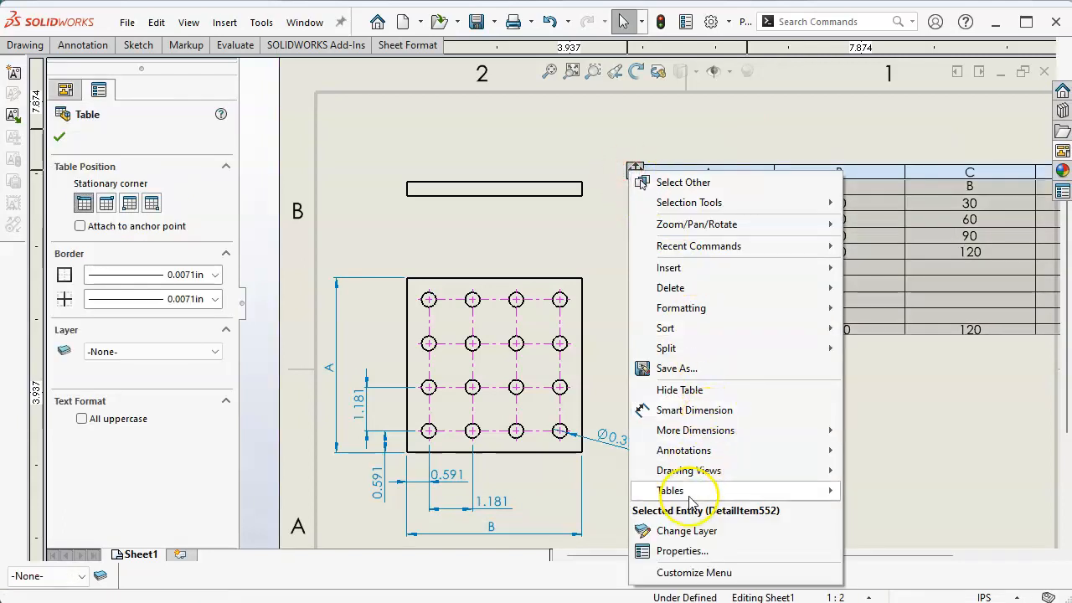
mouse_move(694, 497)
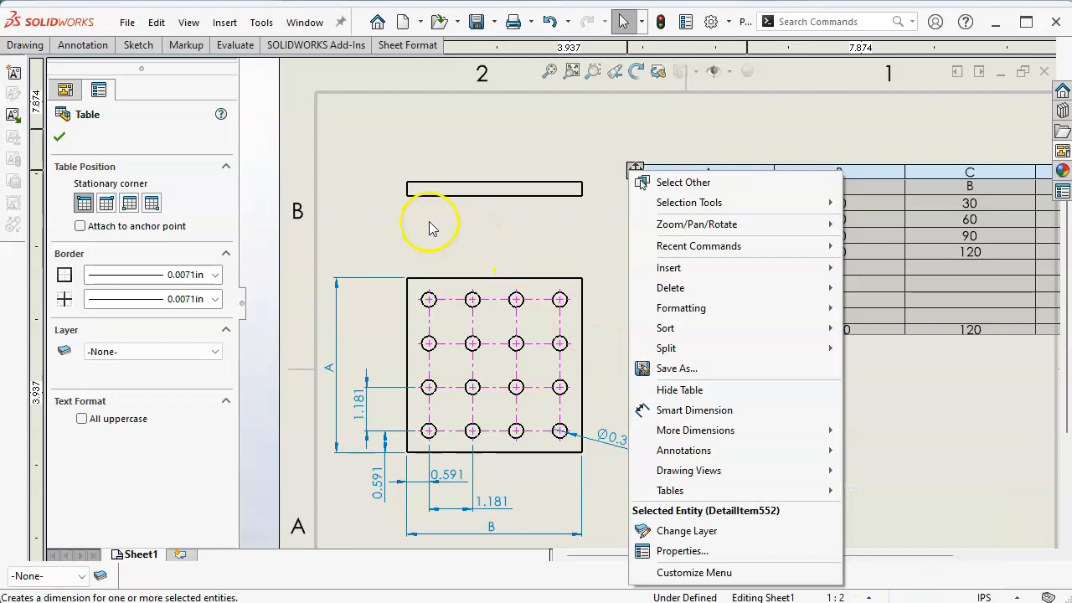
click(431, 217)
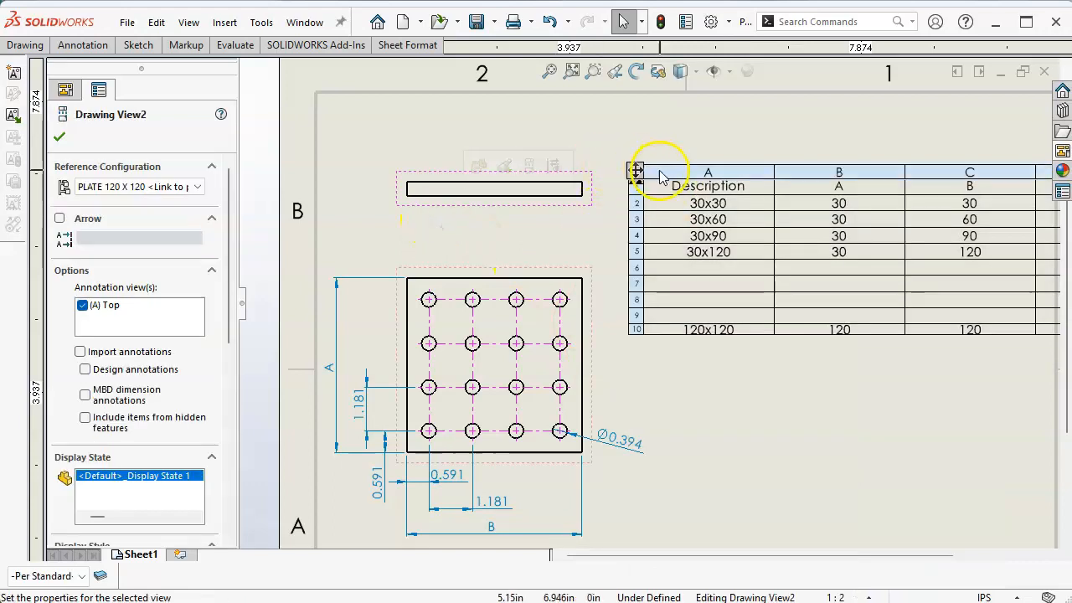
Select the whole plate size table and stretch it slightly downward so that all its rows become taller
click(636, 171)
right_click(636, 170)
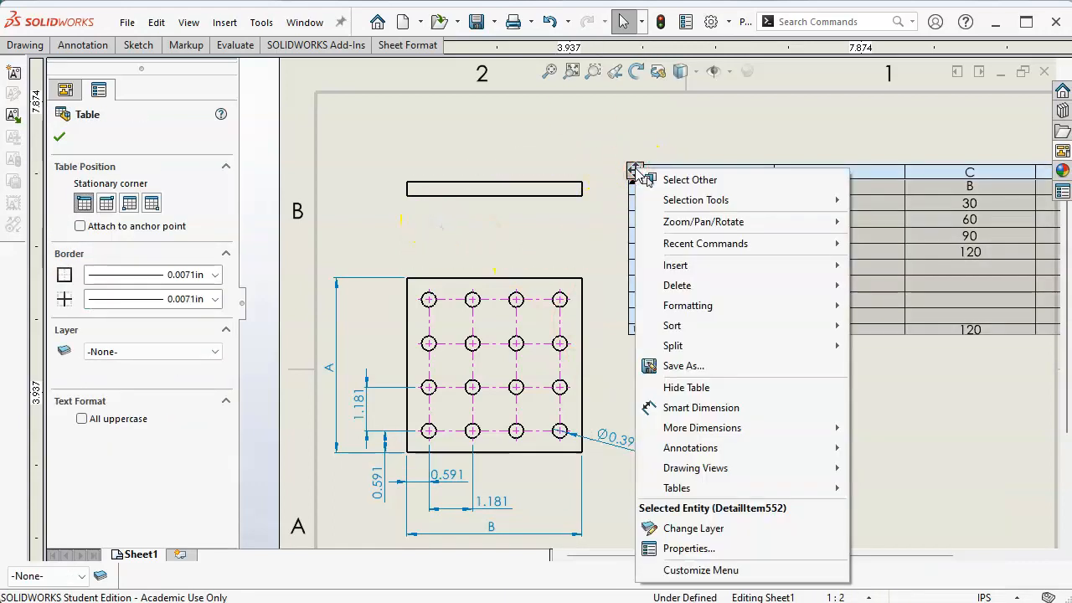
click(710, 549)
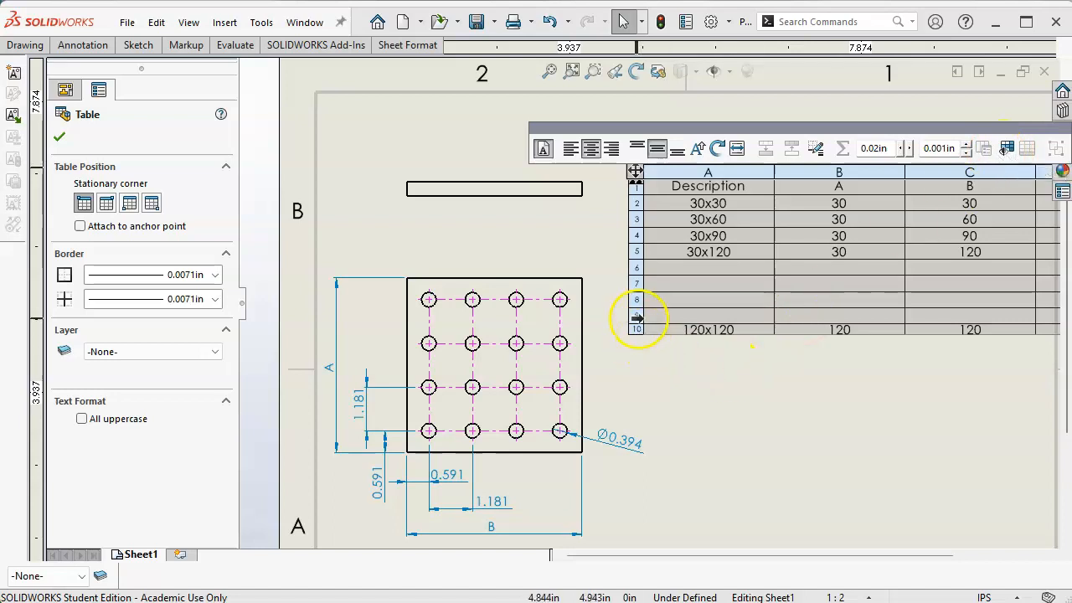
mouse_move(656, 335)
mouse_down()
mouse_move(654, 363)
mouse_move(657, 342)
mouse_up()
click(726, 411)
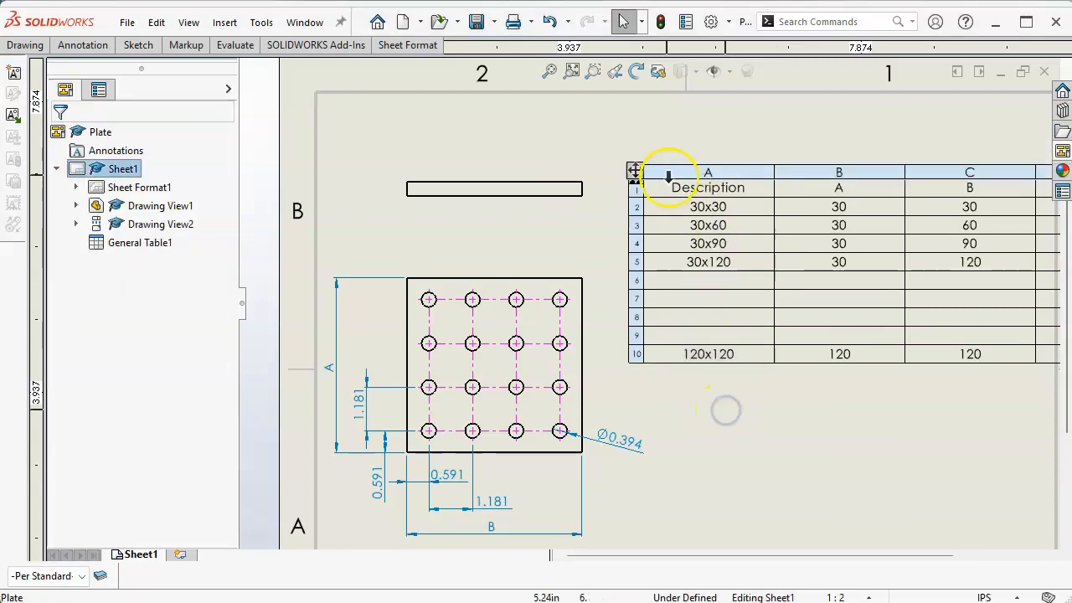
Move the table slightly up and to the left on the sheet and fit the Description, A and B columns to their text
drag(635, 173, 618, 150)
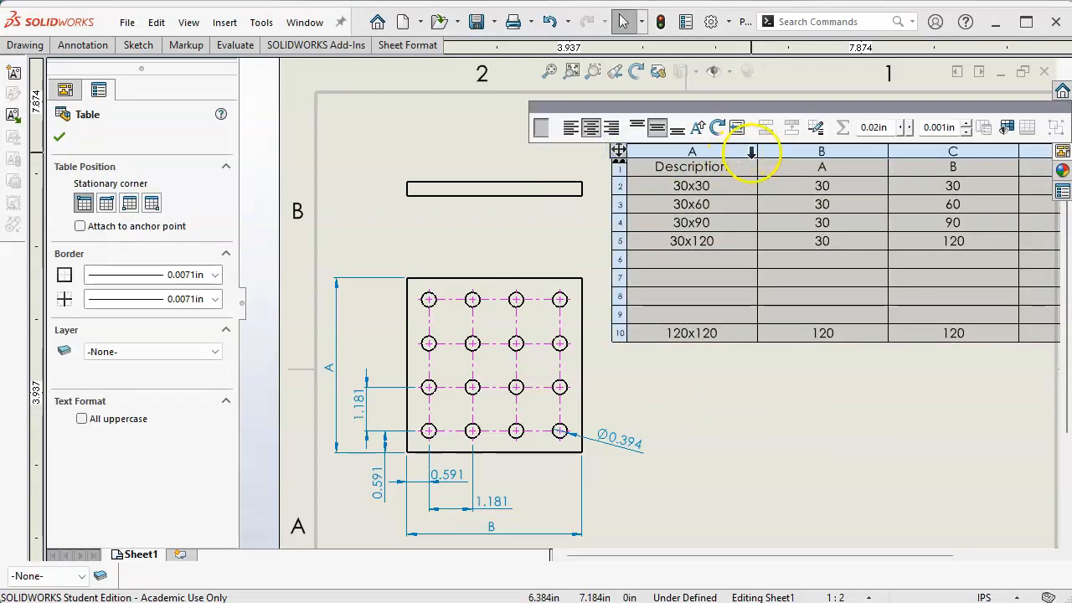
double_click(756, 151)
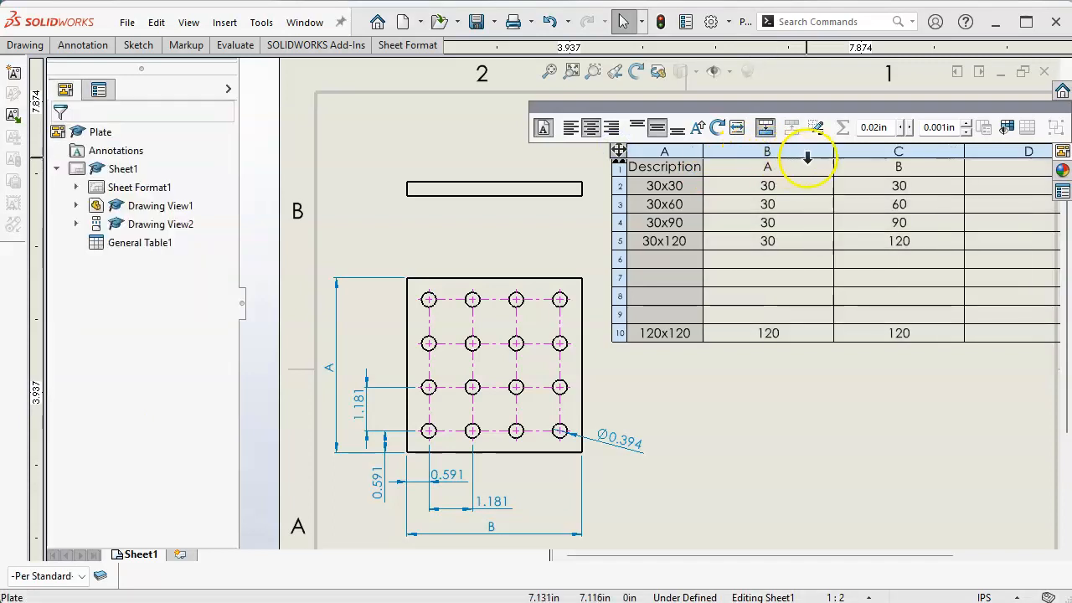
double_click(836, 150)
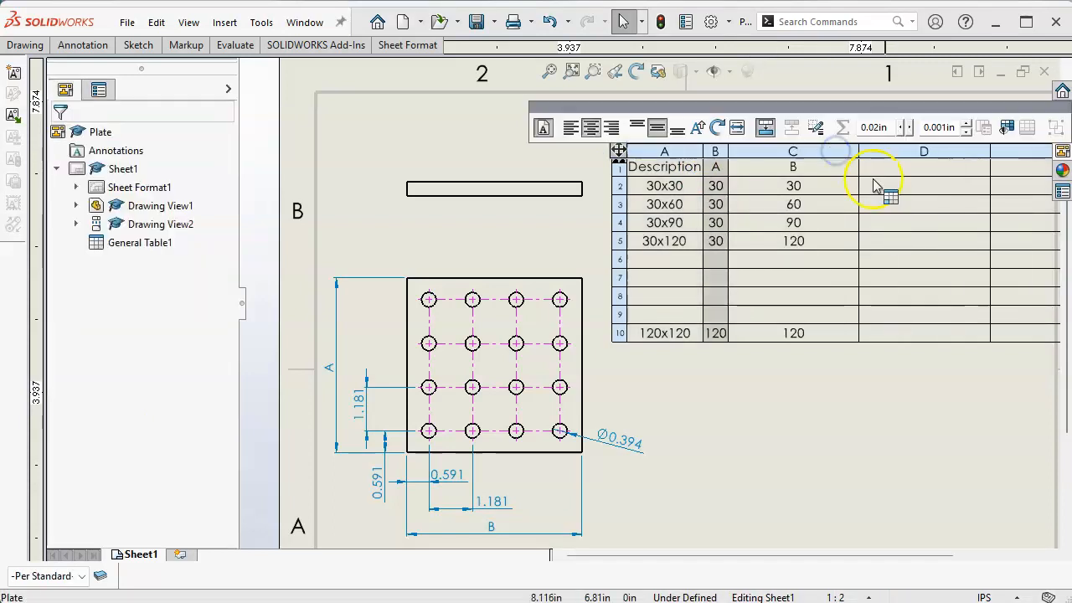
double_click(861, 154)
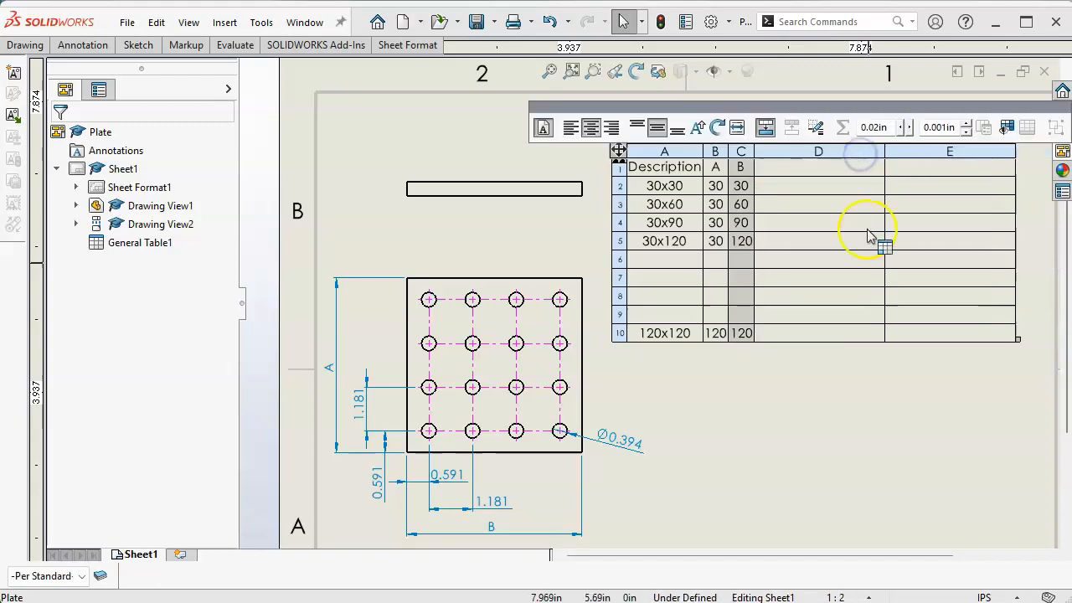
Title the table's fourth column Pattern
click(818, 170)
double_click(819, 172)
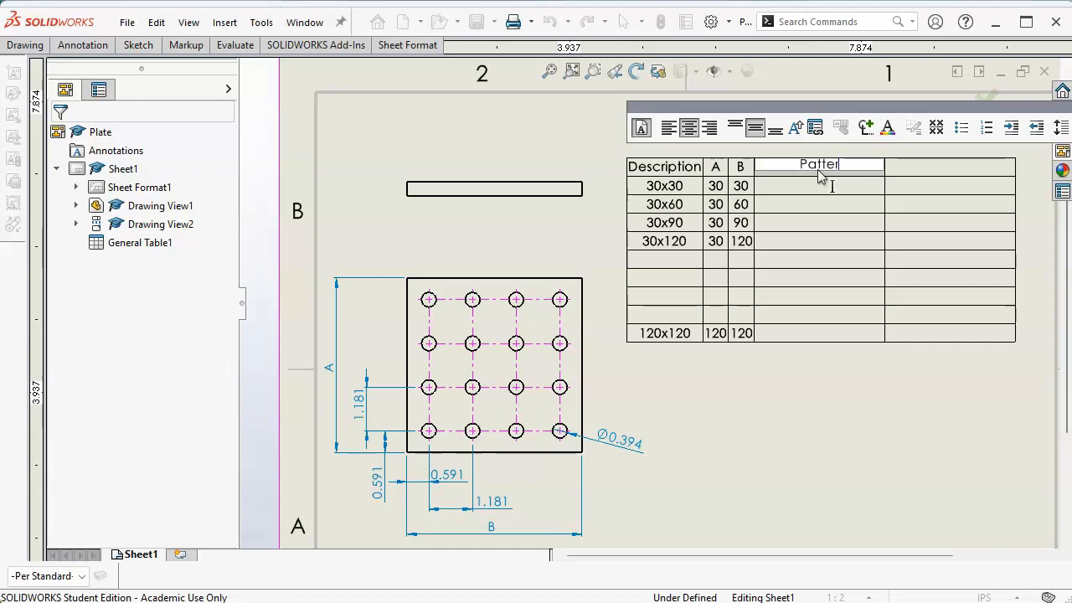
key(Return)
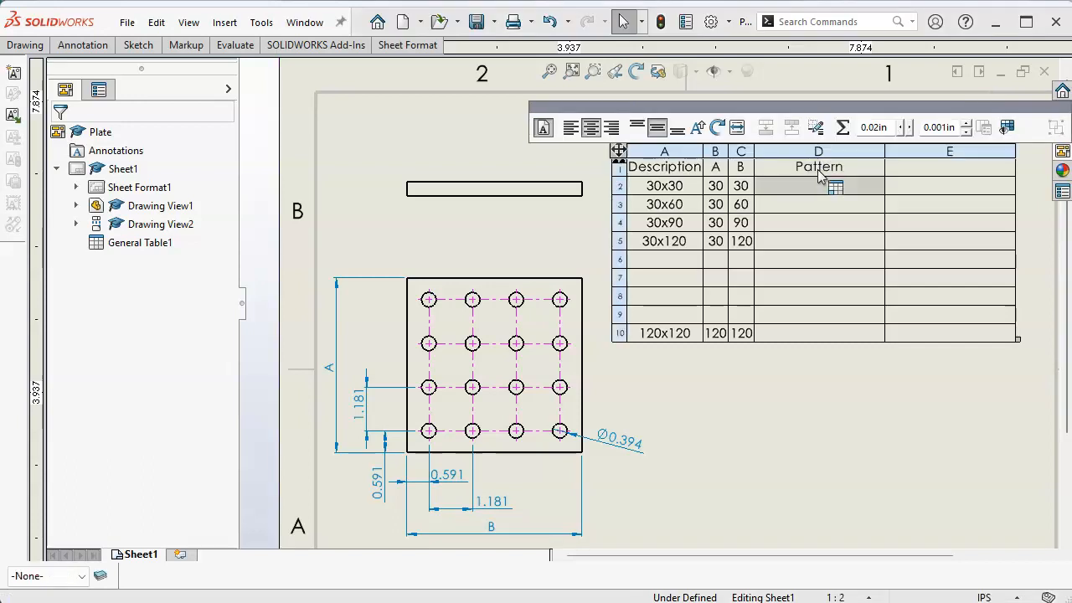
Enter 3x3 under Pattern for the 30x30 row and 3x4 for the 30x120 row
text(#xx3)
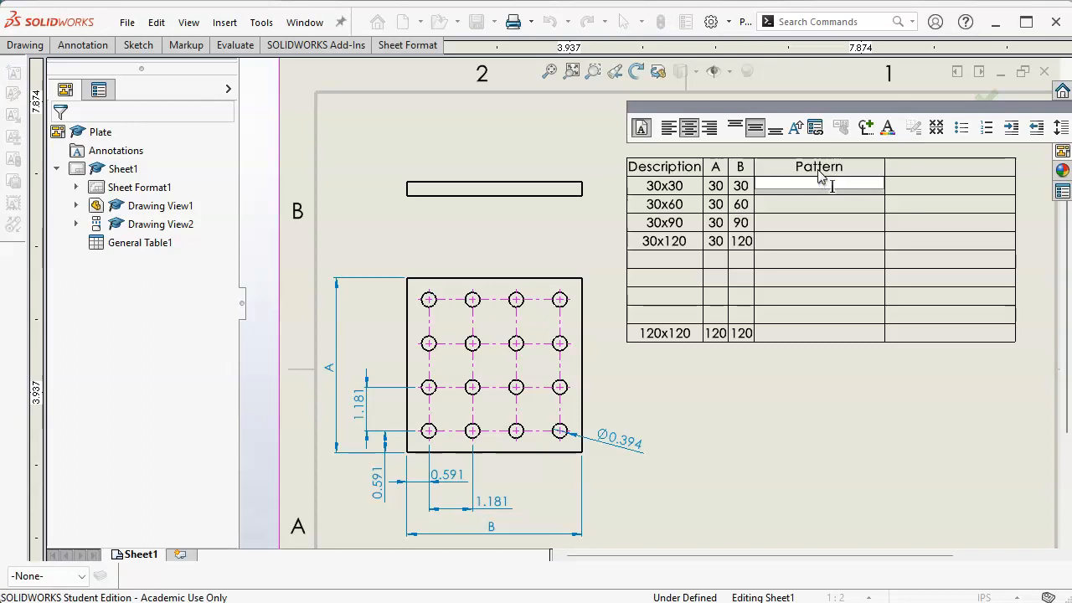
key(Return)
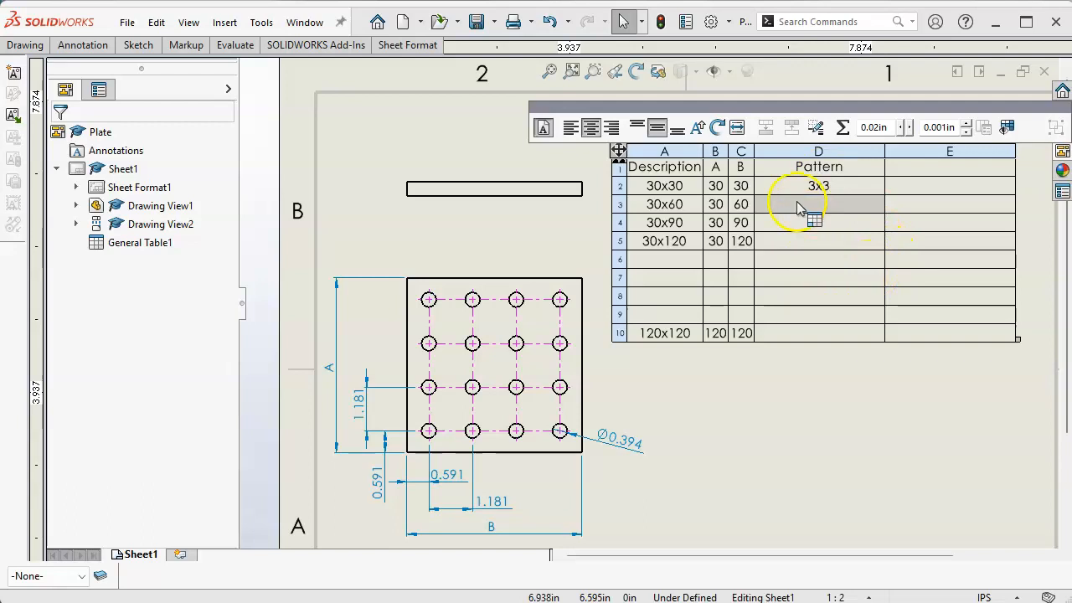
click(809, 242)
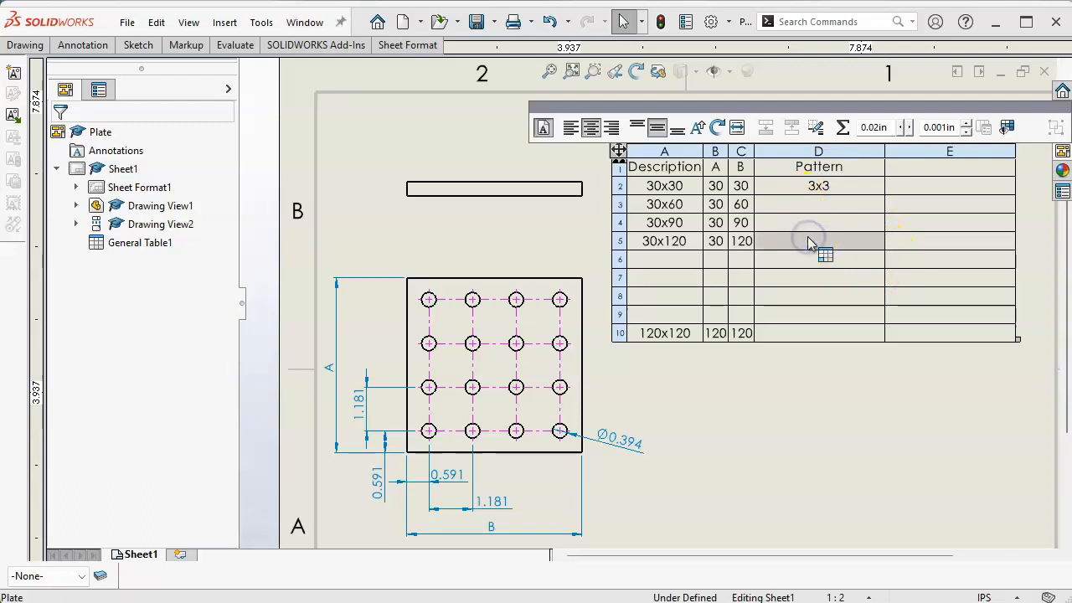
text(3x)
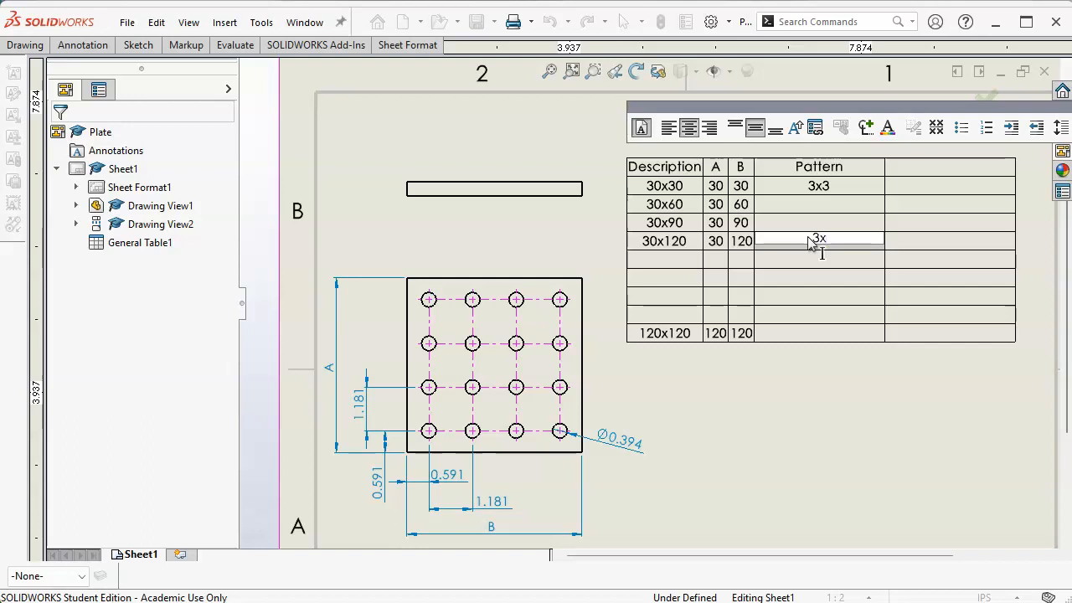
text(4x)
key(BackSpace)
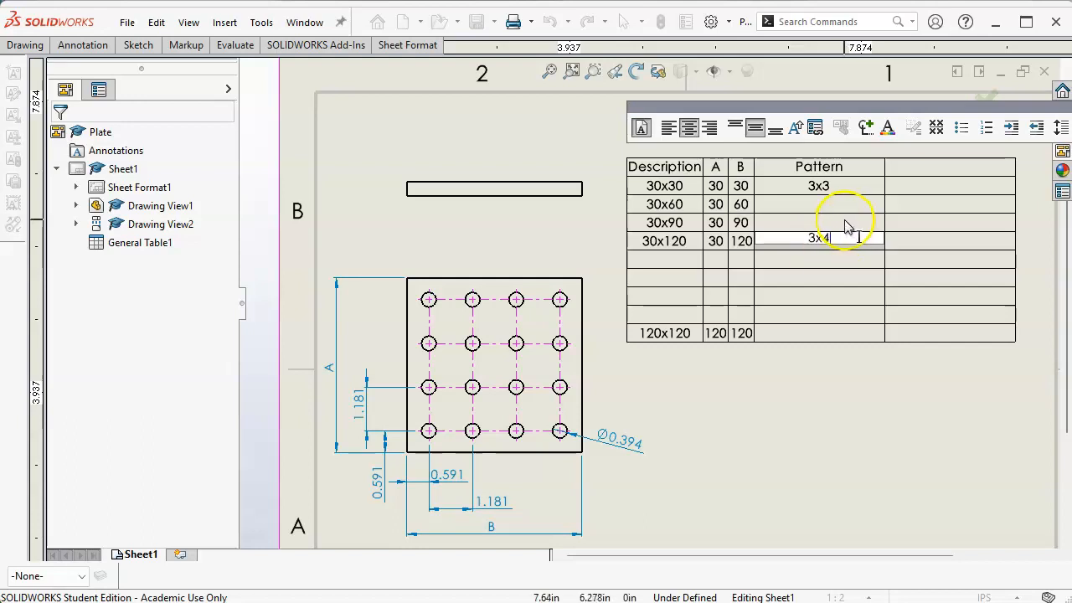
click(846, 223)
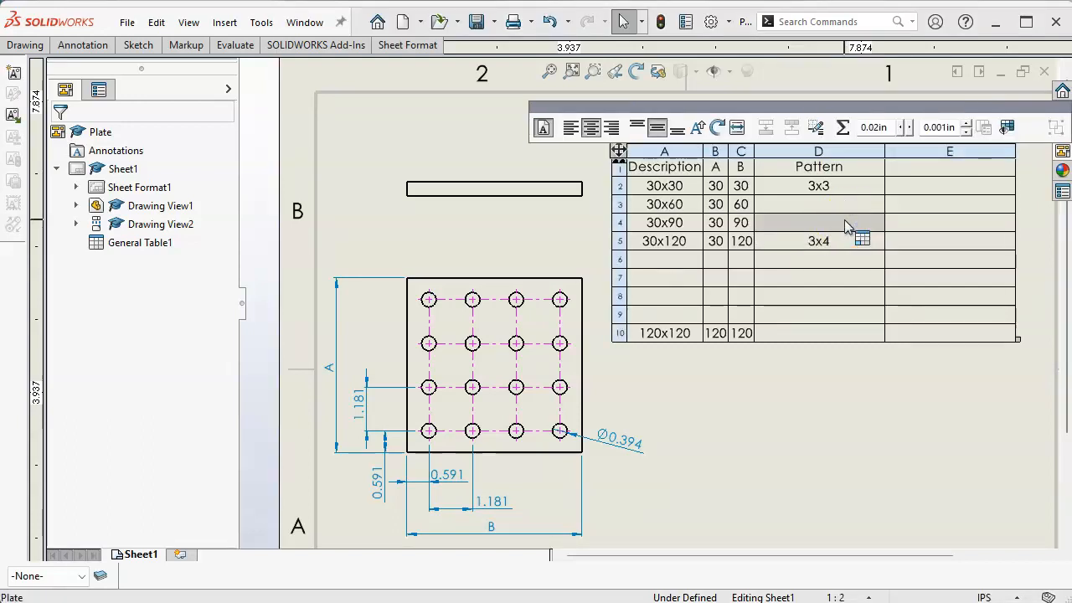
Set the Pattern entry to 1x4 for the 30x120 row and 1x3 for the 30x90 row
double_click(814, 241)
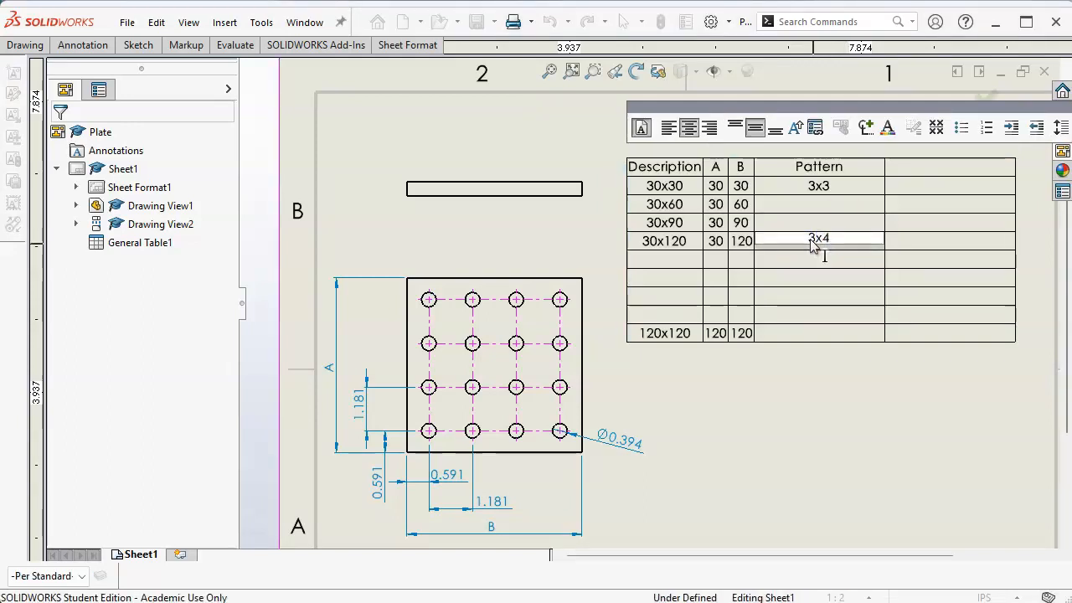
click(815, 225)
double_click(816, 225)
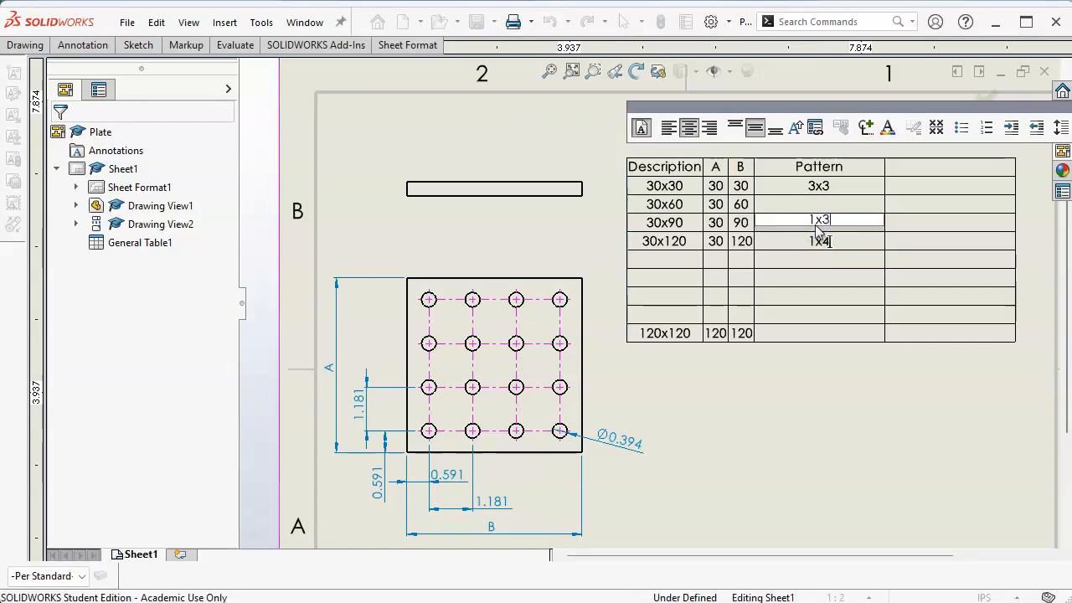
Set the Pattern entry to 1 for the 30x30 row and 1x2 for the 30x60 row
click(812, 187)
double_click(815, 189)
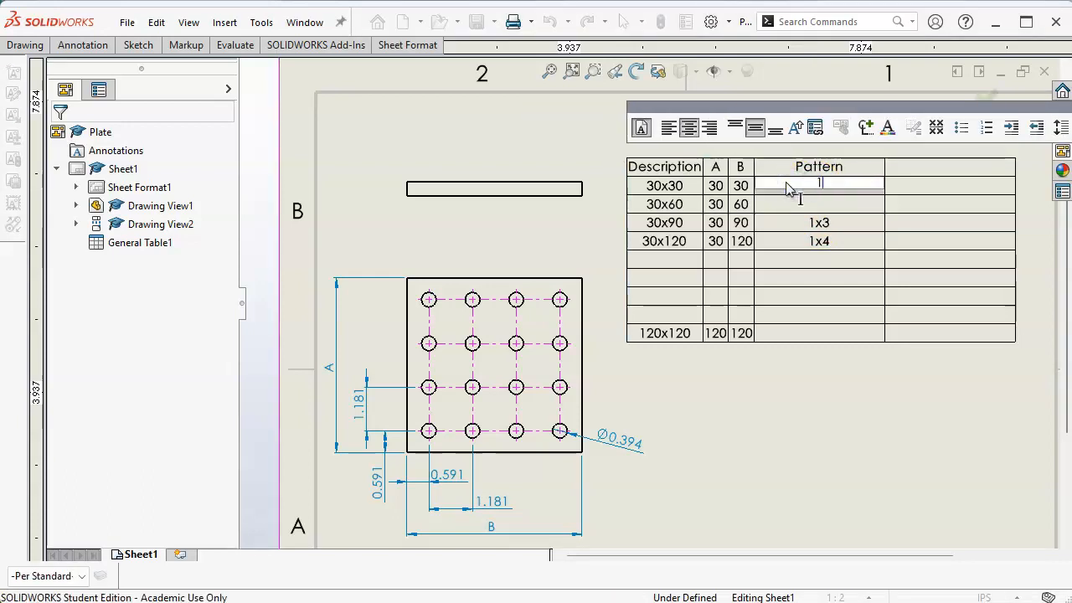
click(785, 203)
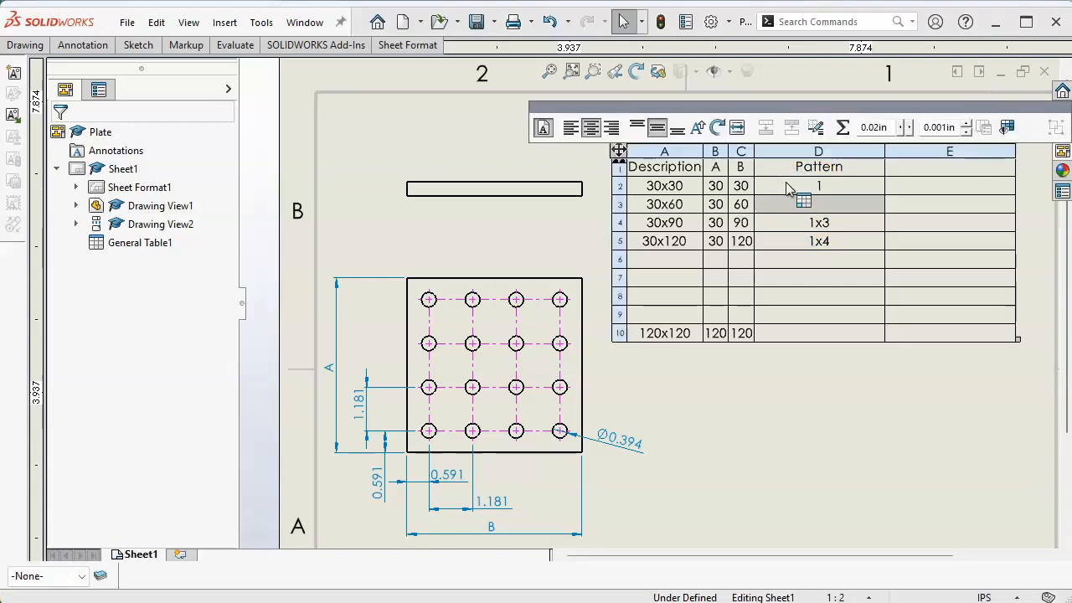
double_click(825, 206)
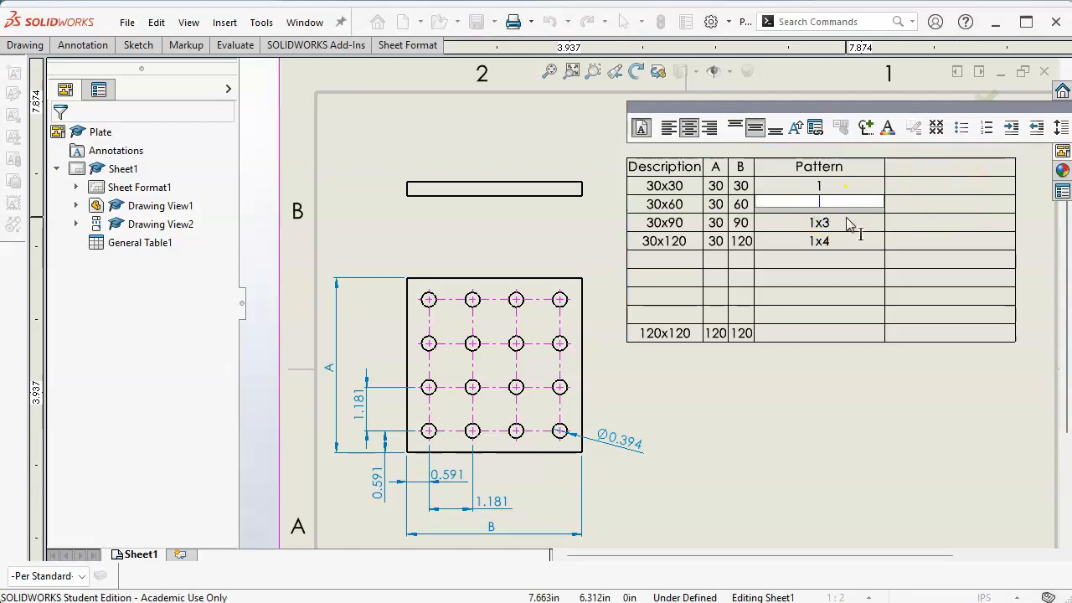
click(848, 223)
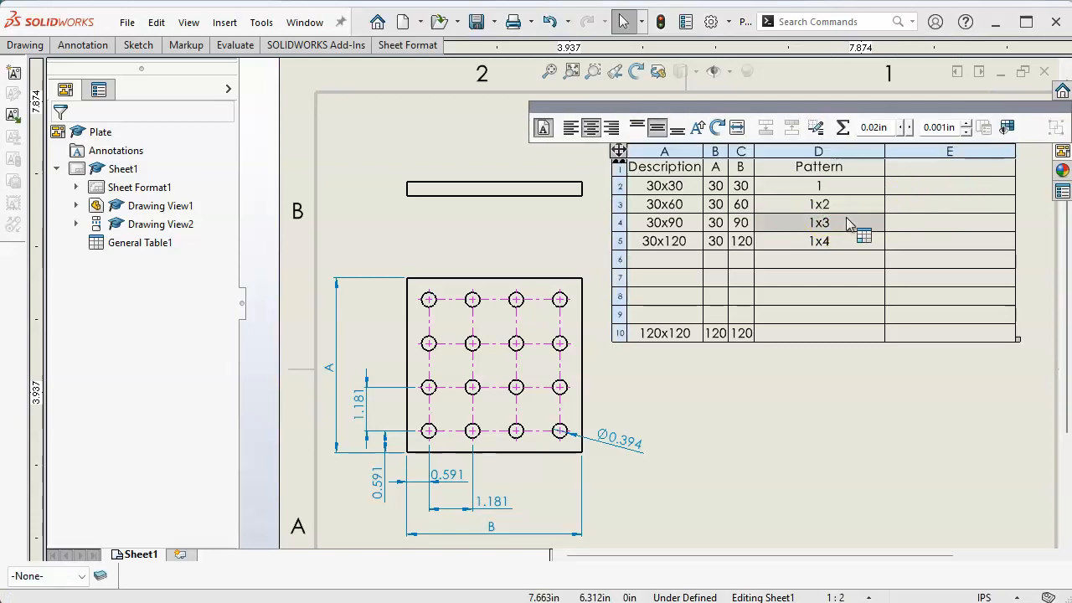
Enter 4x4 under Pattern for the 120x120 row
click(846, 335)
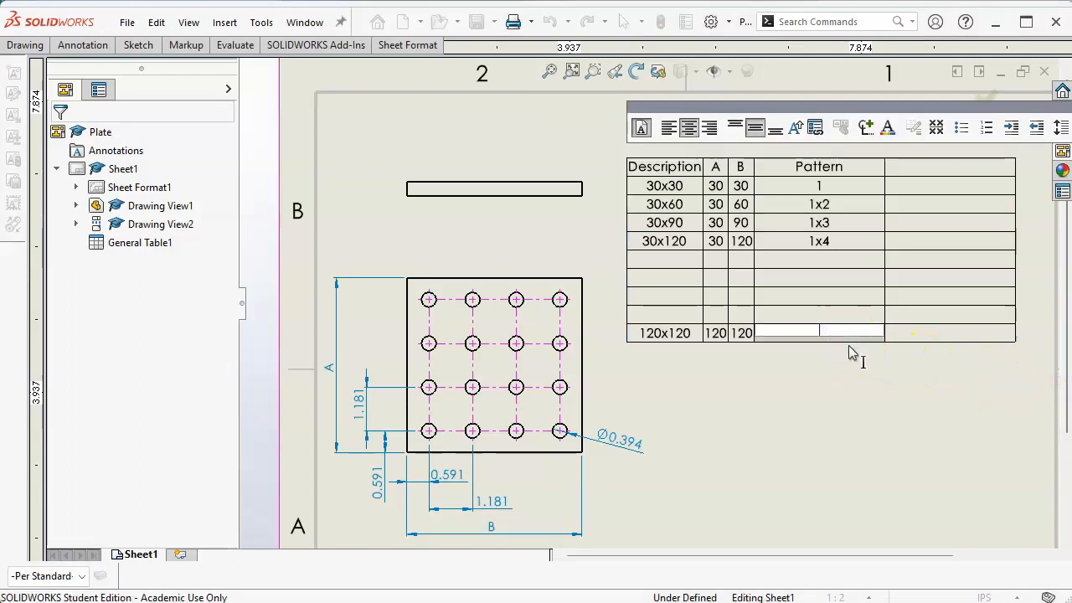
text(4x4)
key(Return)
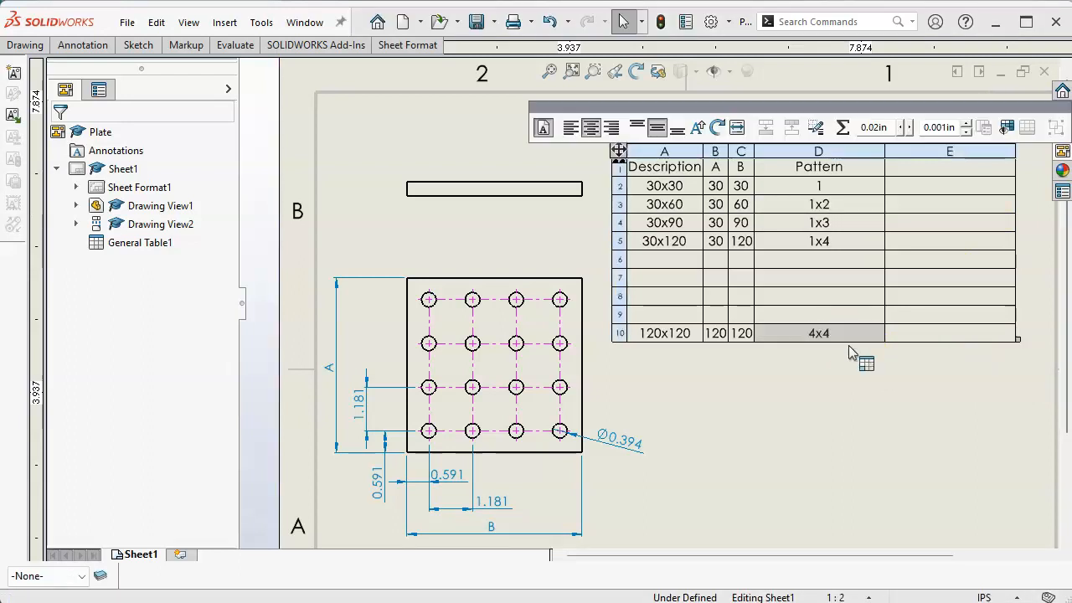
Enter No of Holes as the header of the empty column beside Pattern
click(947, 170)
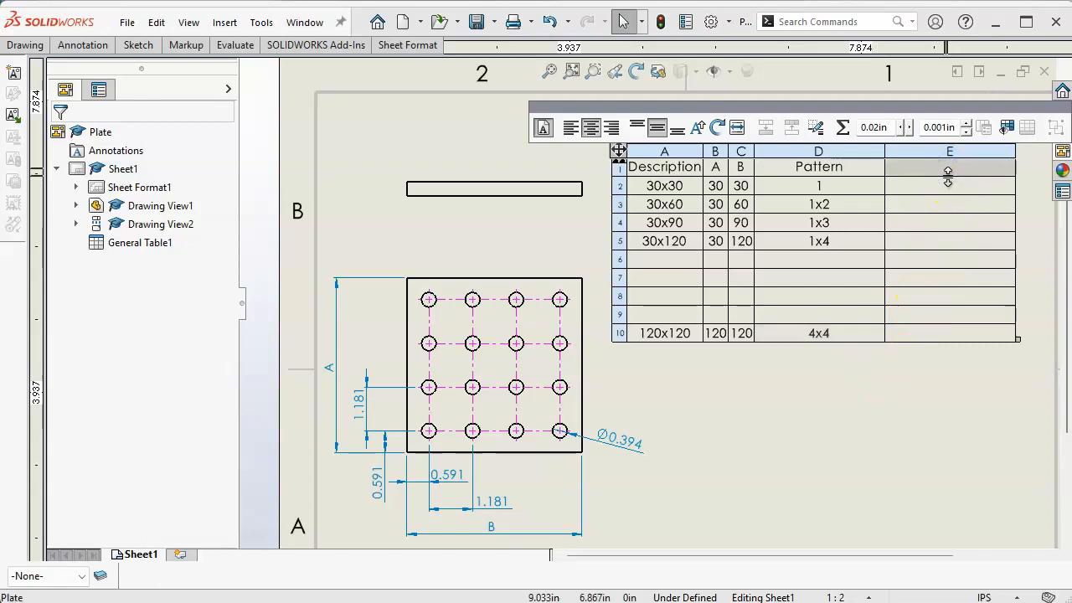
double_click(949, 179)
text(To)
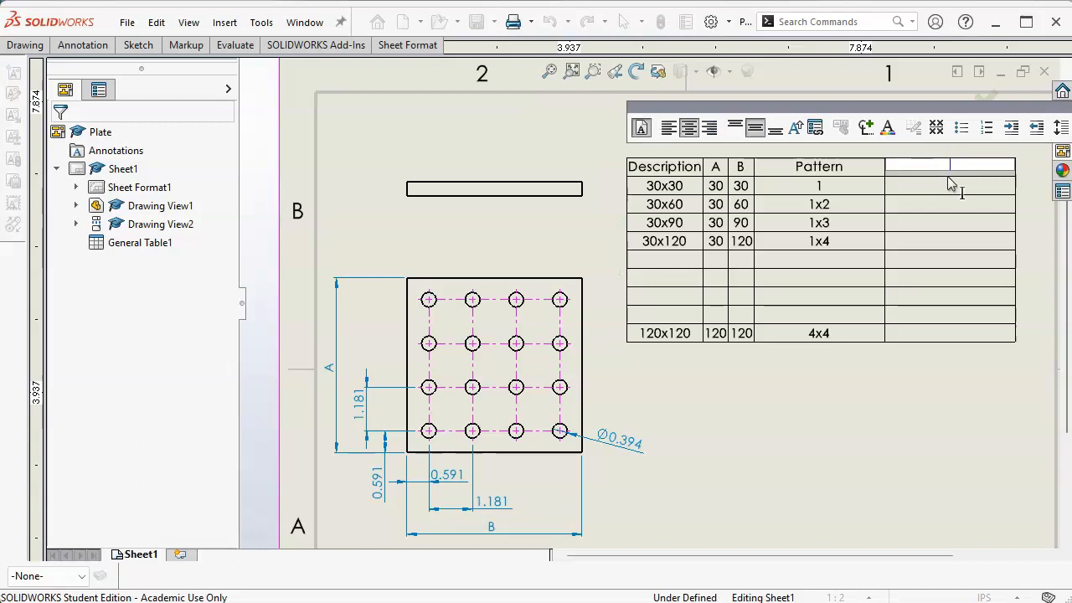
text( of Holes)
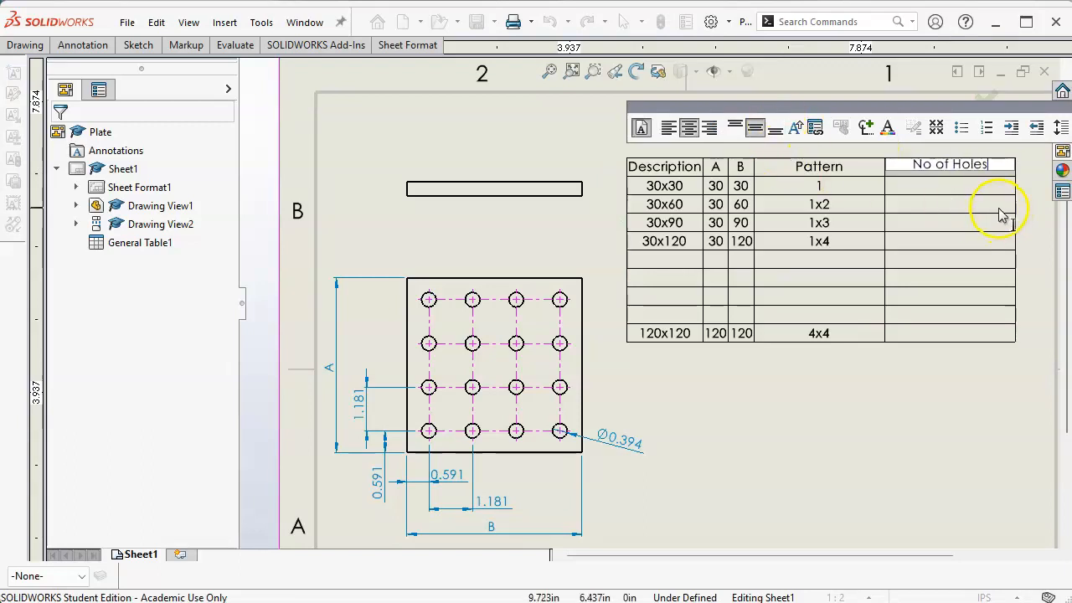
Fill in No of Holes with 1, 2, 3 and 4 for the 30x30, 30x60, 30x90 and 30x120 rows
click(952, 186)
text(1)
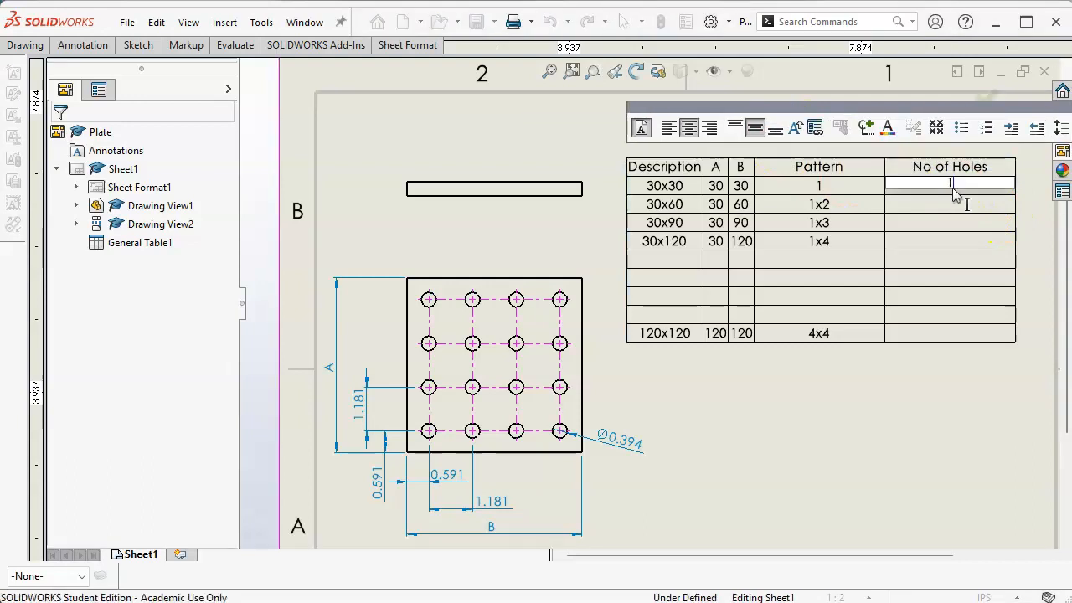
key(Return)
text(2)
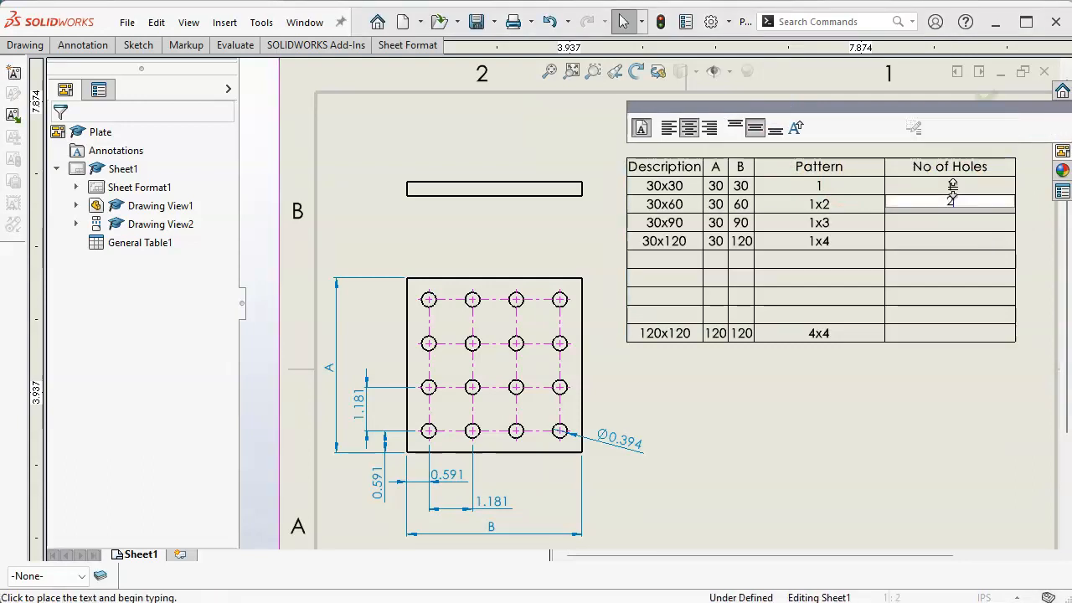
key(Return)
text(3)
key(Return)
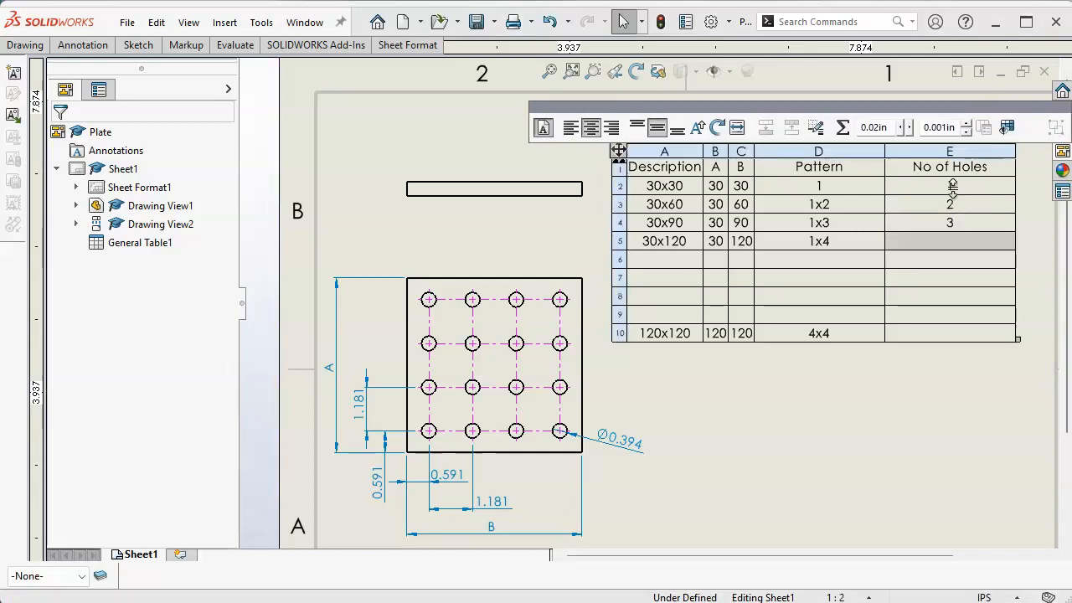
text(4)
key(Return)
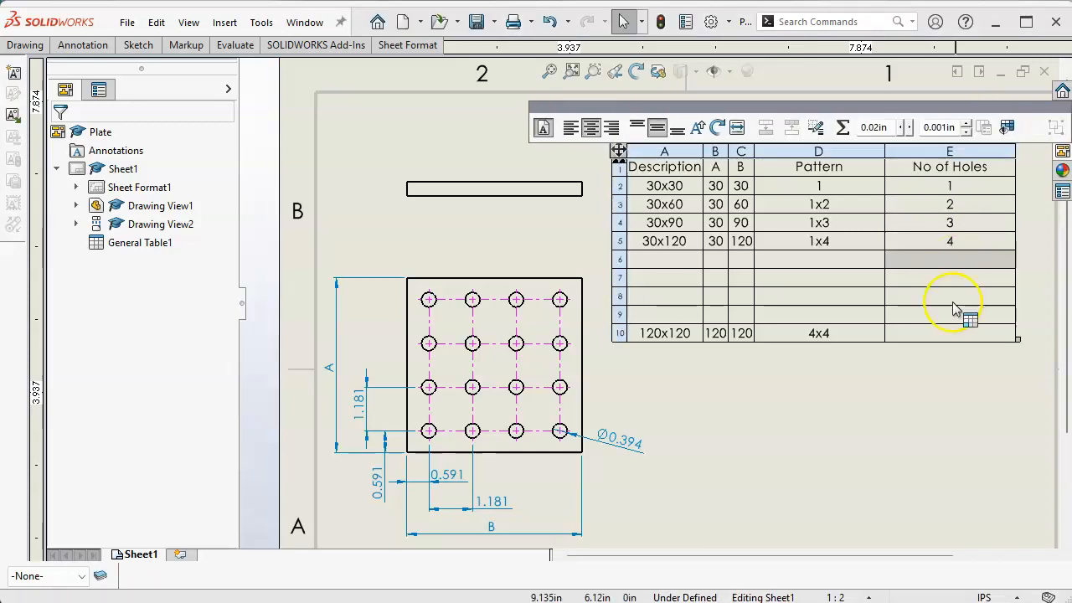
Enter 16 under No of Holes for the 120x120 row
click(933, 335)
text(16)
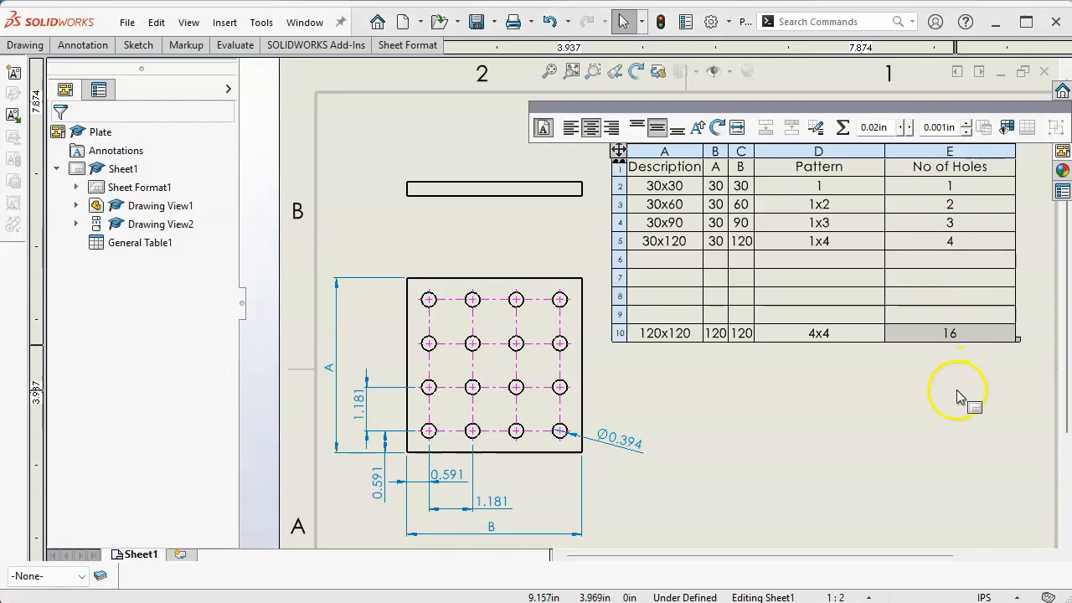
click(945, 362)
Narrow the Pattern and No of Holes columns to fit their text and place the table in the upper-right corner of the sheet border
scroll(943, 355, up, 2)
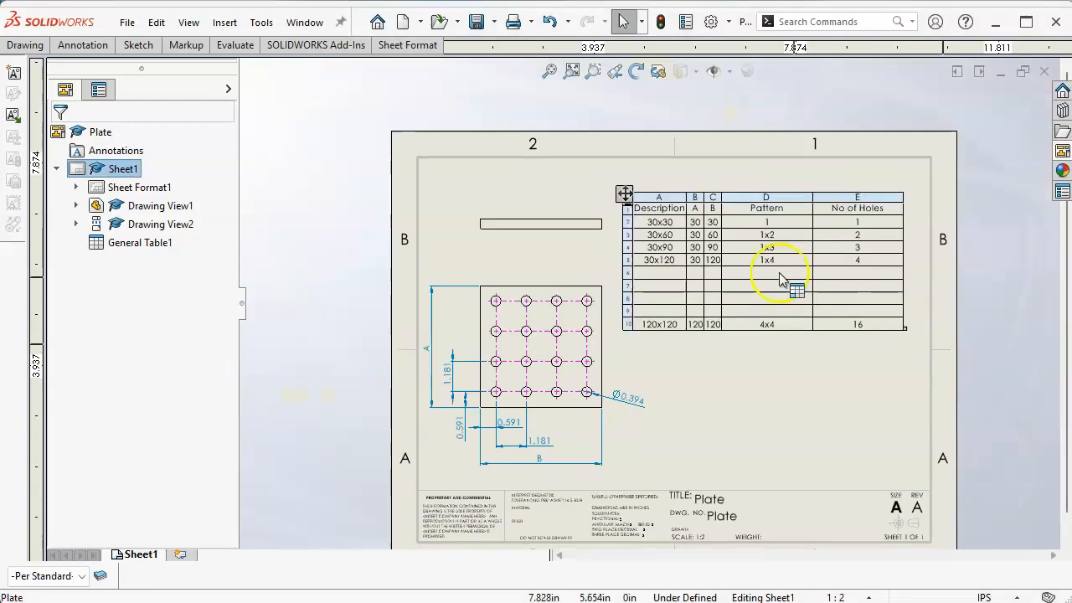
drag(627, 191, 646, 167)
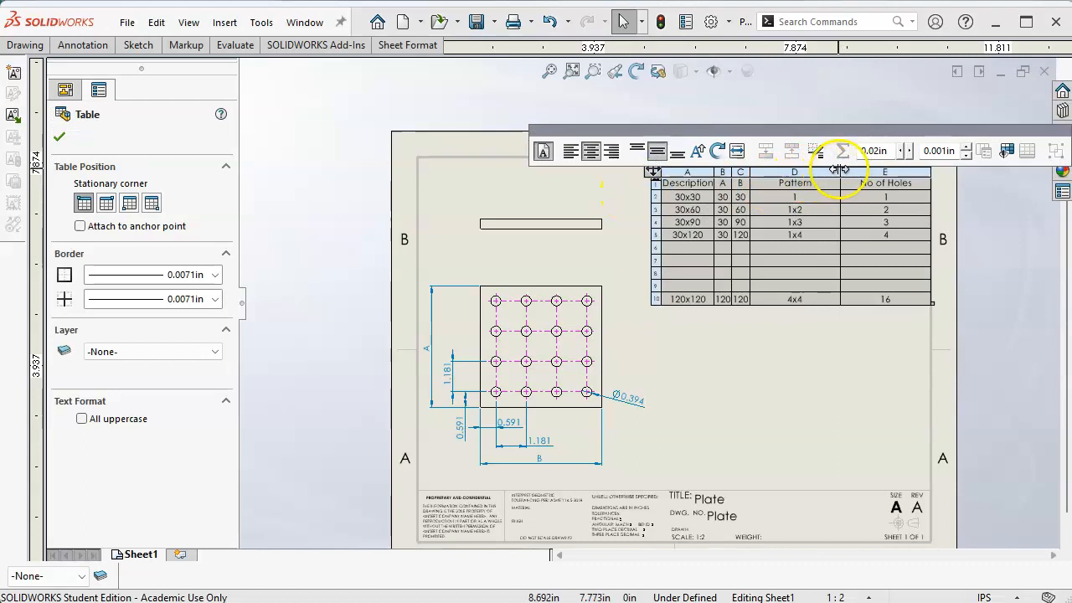
double_click(842, 170)
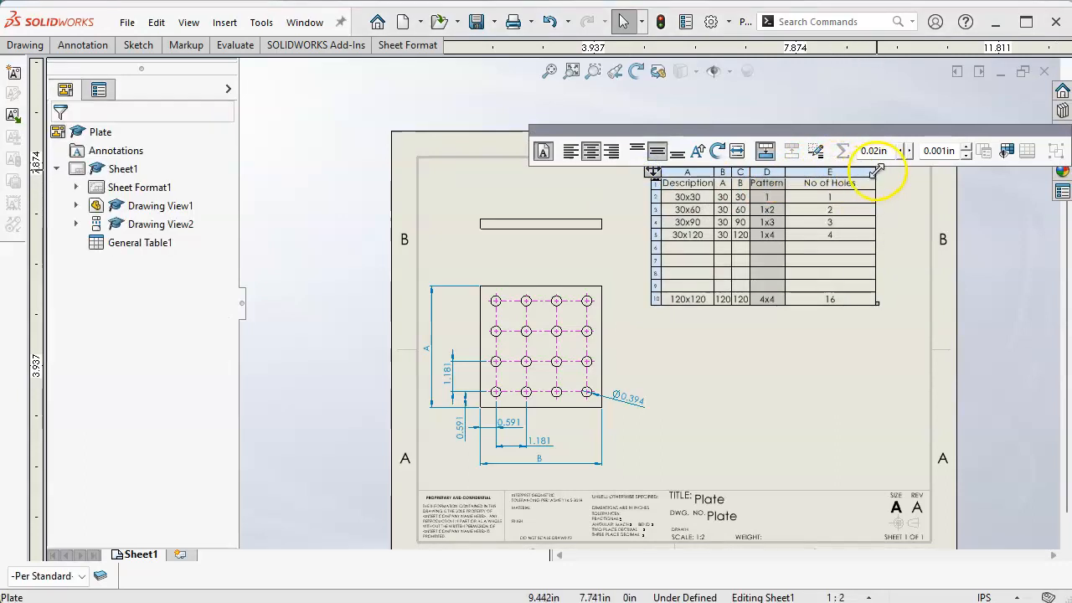
double_click(875, 171)
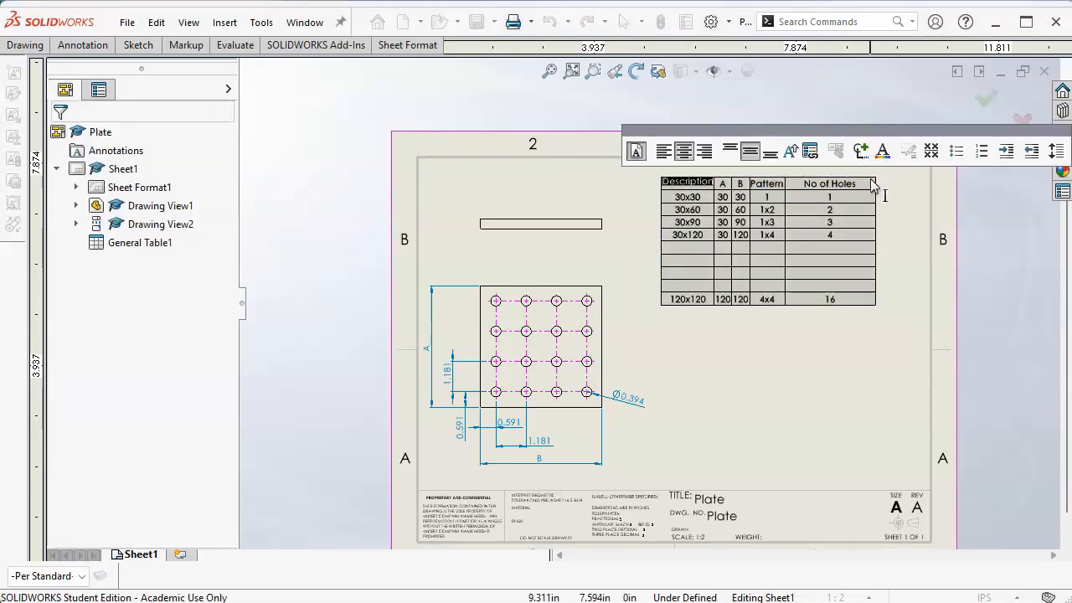
click(872, 182)
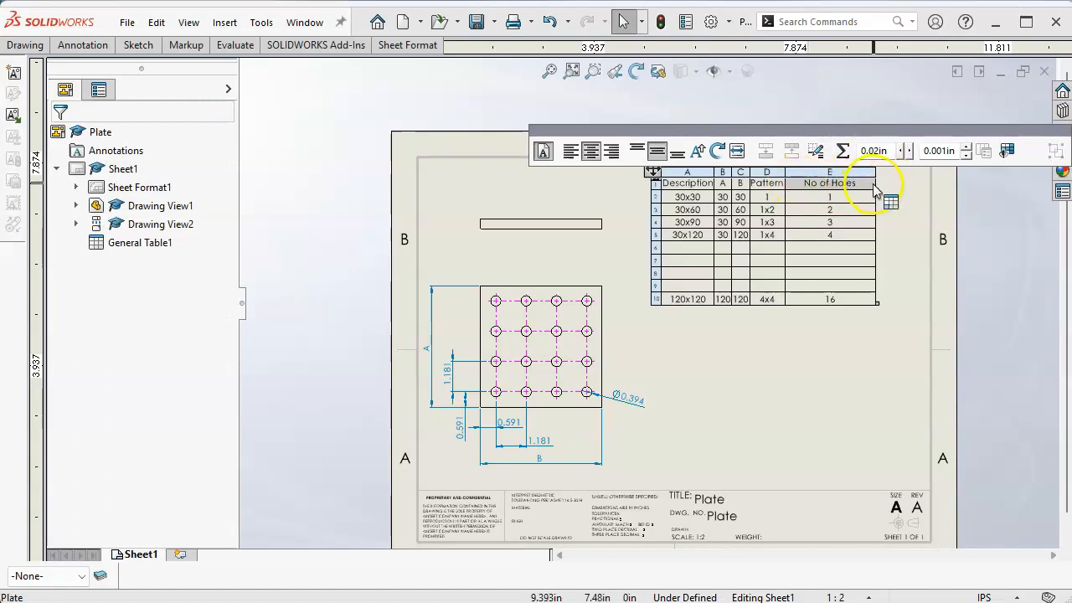
drag(875, 182, 838, 185)
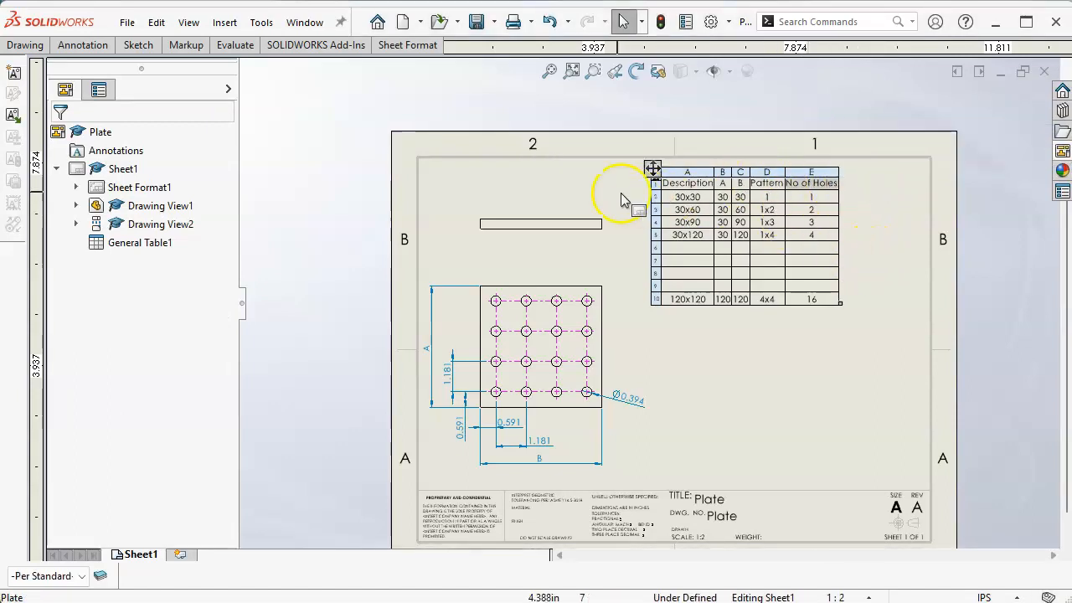
drag(652, 168, 745, 147)
click(739, 302)
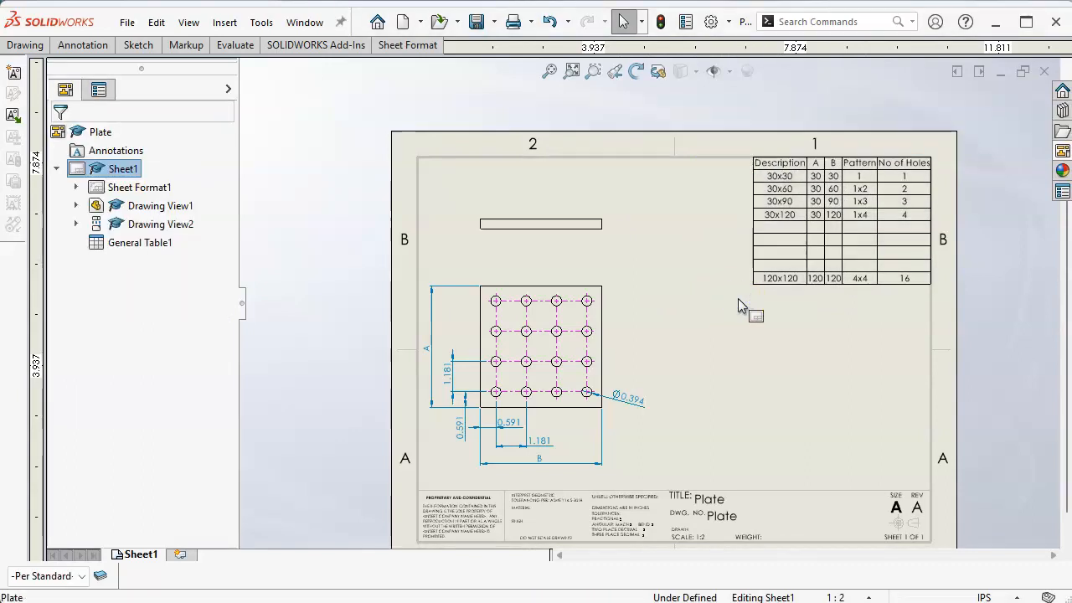
Shift the plate views closer to the table and dimension the plate's thickness at the left end of the upper view
mouse_move(624, 339)
mouse_down()
mouse_move(641, 326)
mouse_move(689, 324)
mouse_move(676, 321)
mouse_up()
click(82, 45)
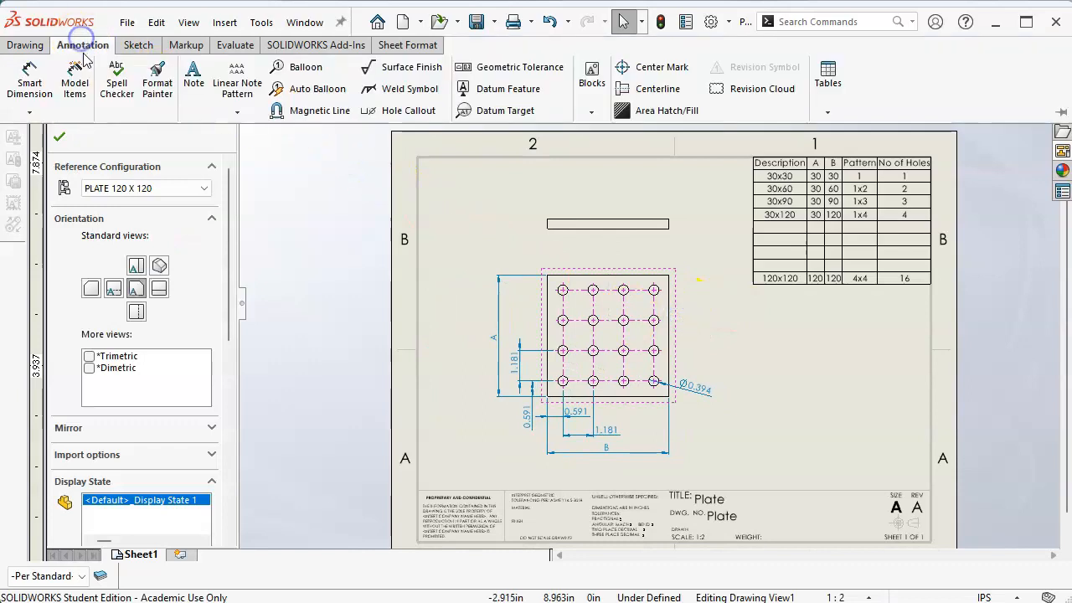
click(29, 80)
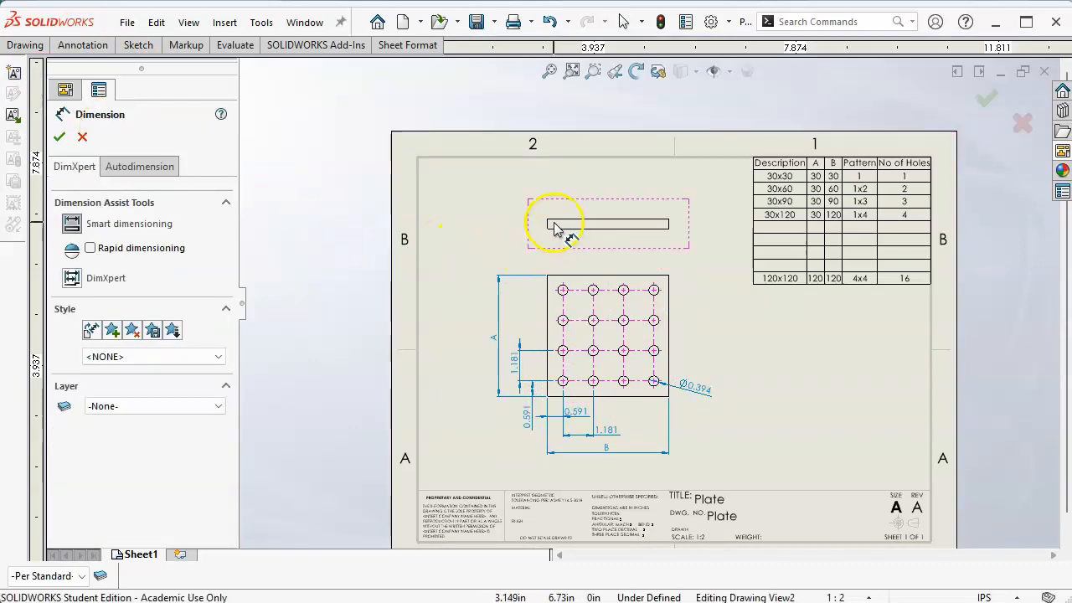
click(548, 224)
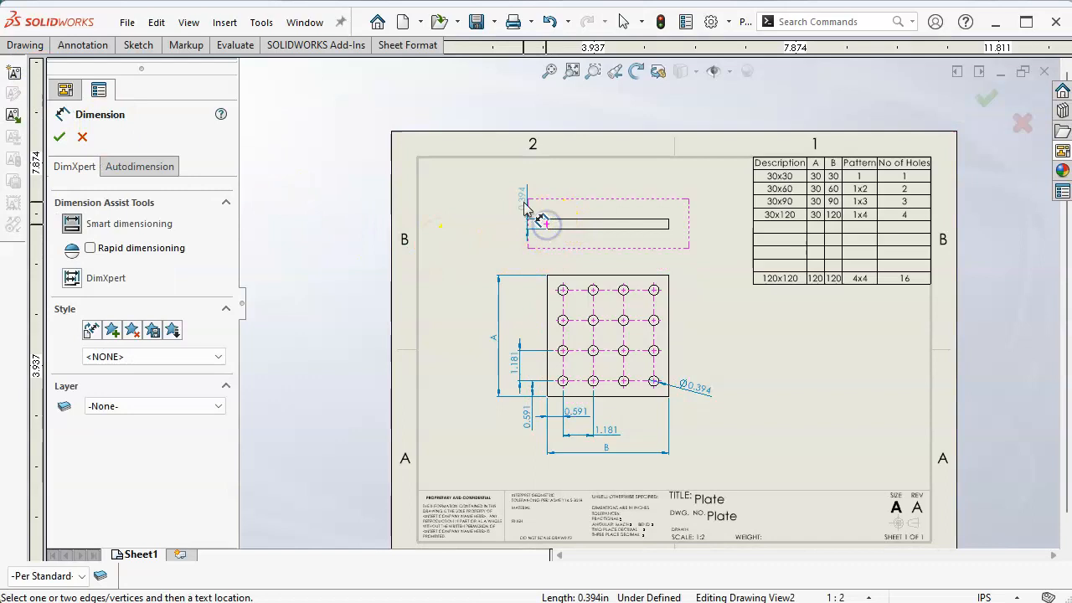
click(526, 208)
click(760, 280)
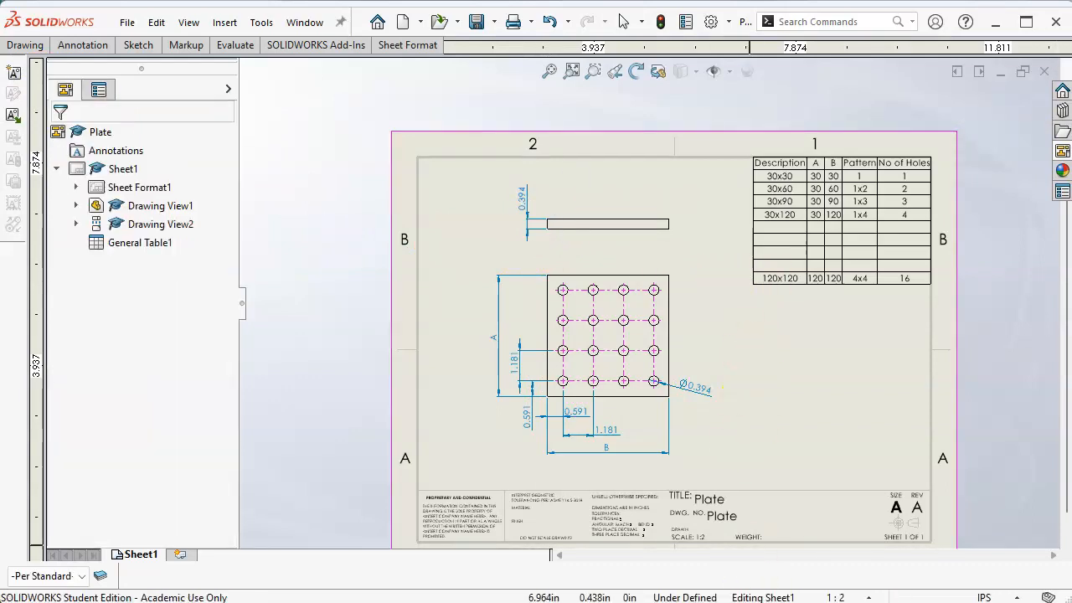
Switch to Kindle and examine the base plate's part number and hole pattern table in Engineering Design and Graphics with SolidWorks 2023
key(alt+Tab)
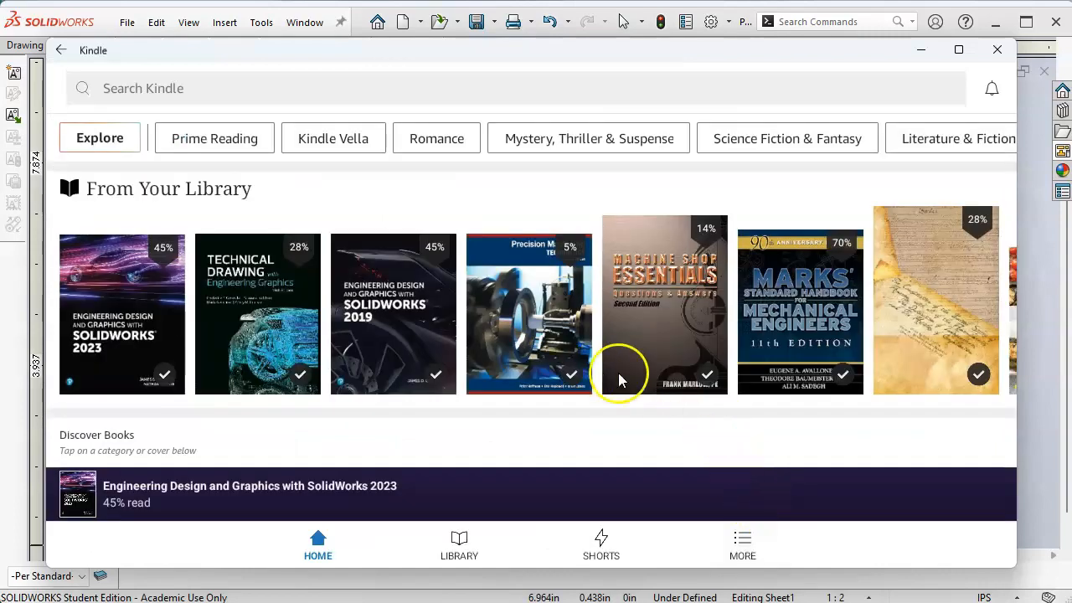
click(515, 469)
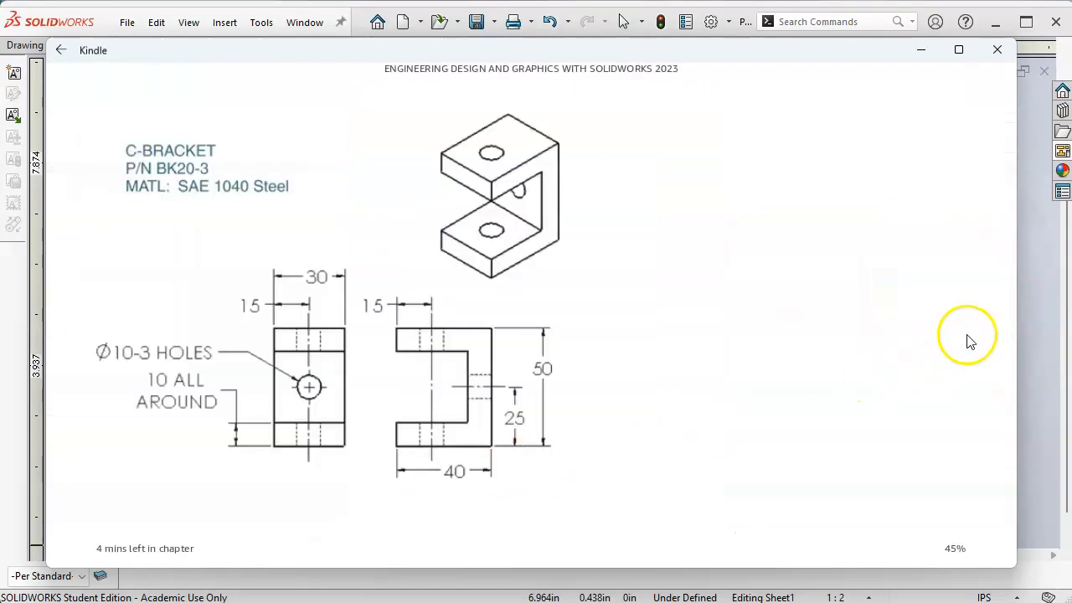
click(994, 315)
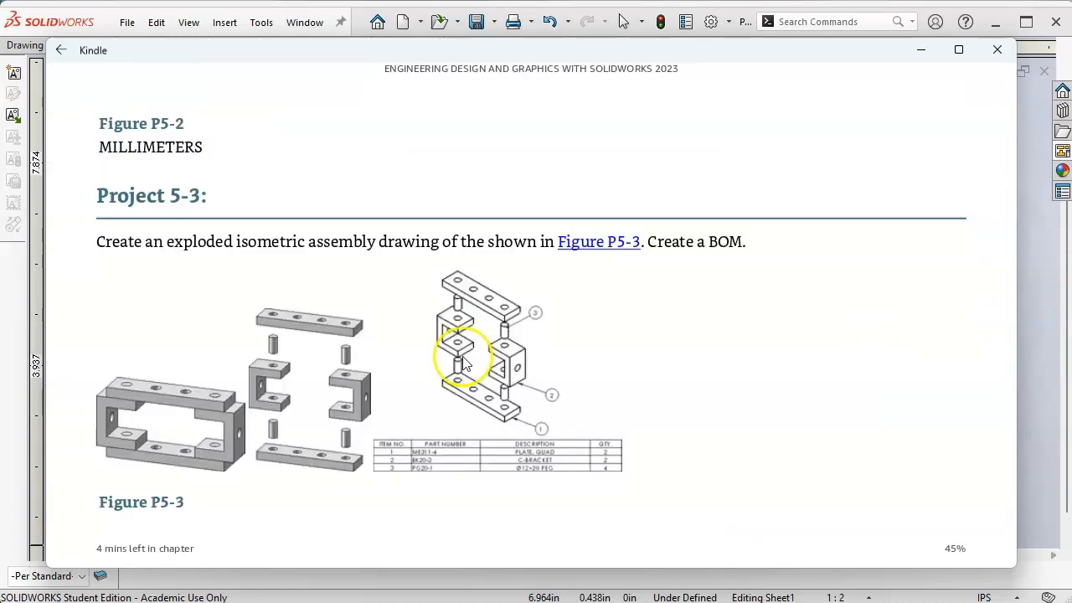
click(91, 326)
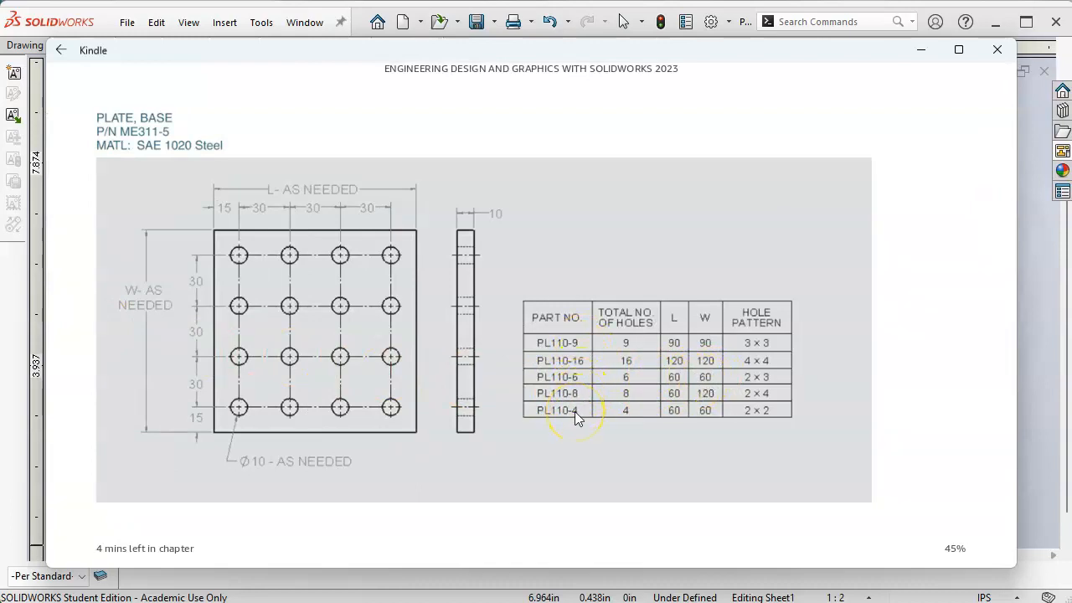
click(922, 50)
Replace the 30x30 entry under Description with Sp-1
scroll(809, 201, down, 3)
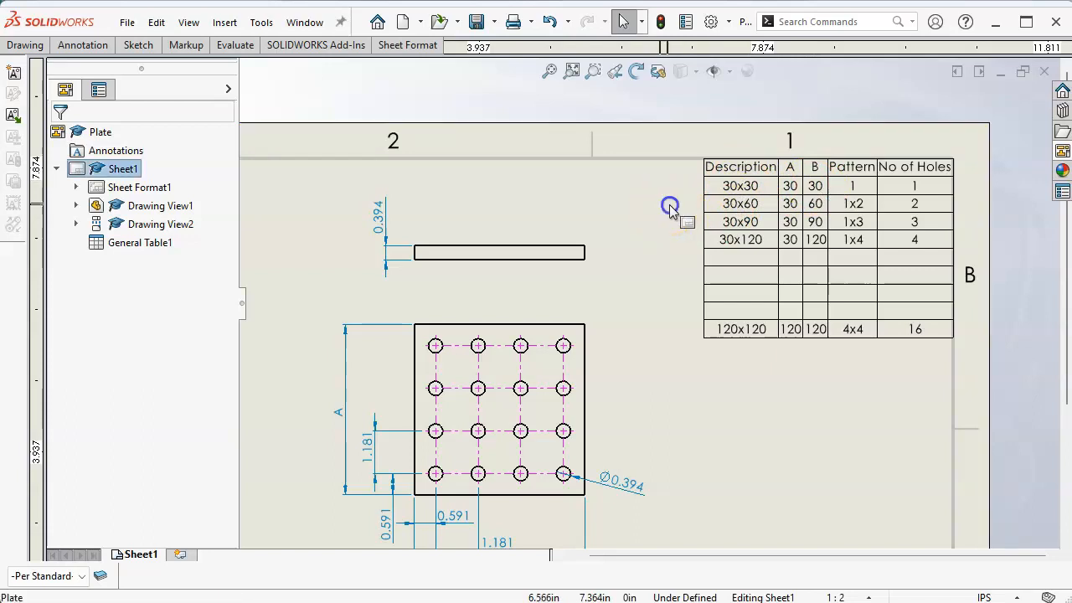
click(737, 182)
double_click(744, 184)
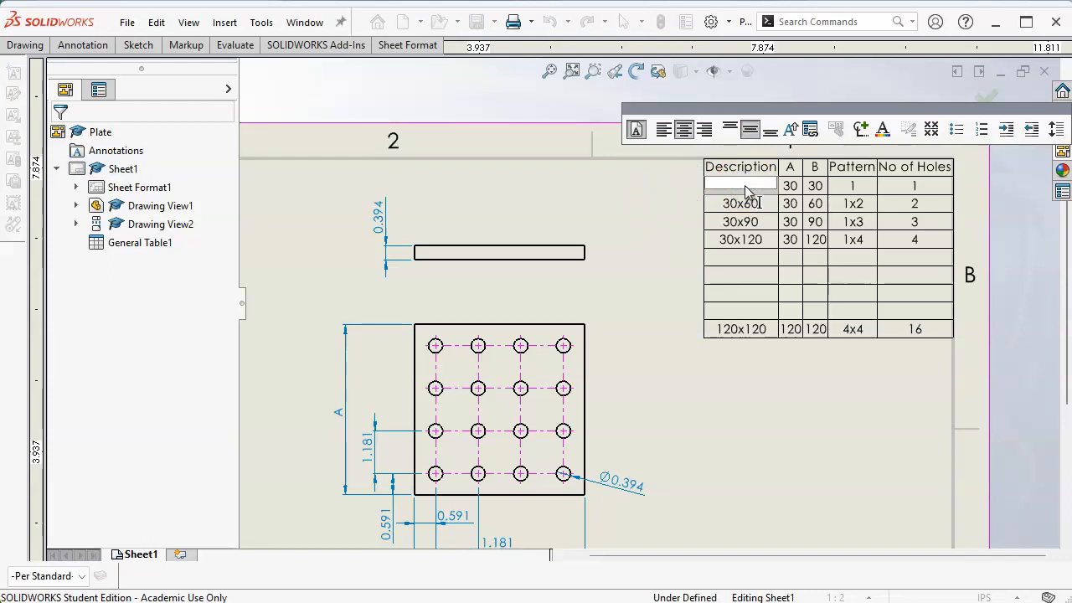
text(Sp-1)
click(752, 337)
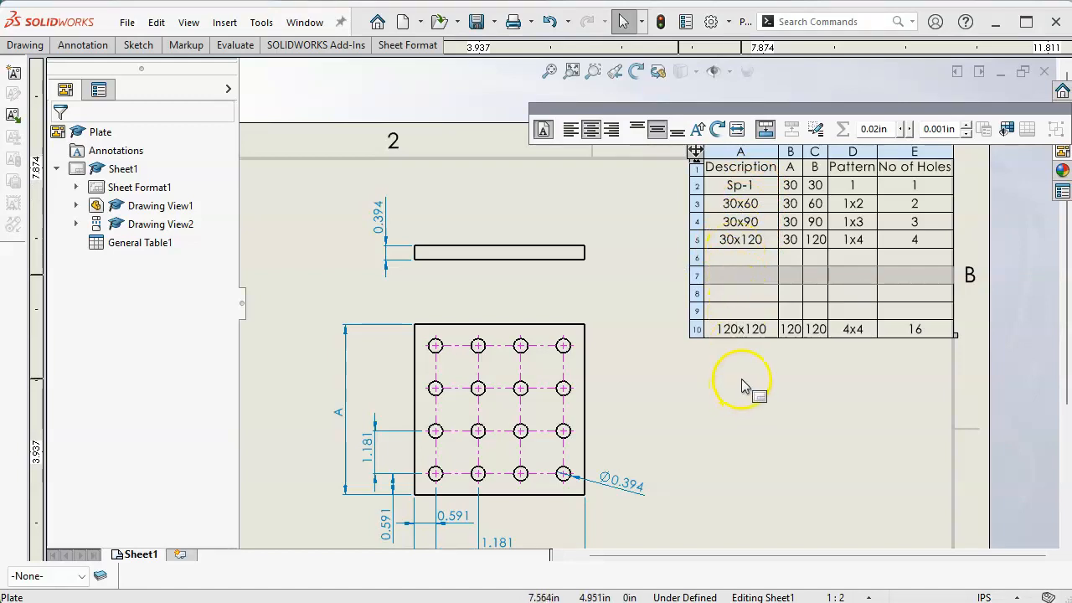
Insert a column to the left of Description and move the widened table back inside the sheet border
right_click(722, 151)
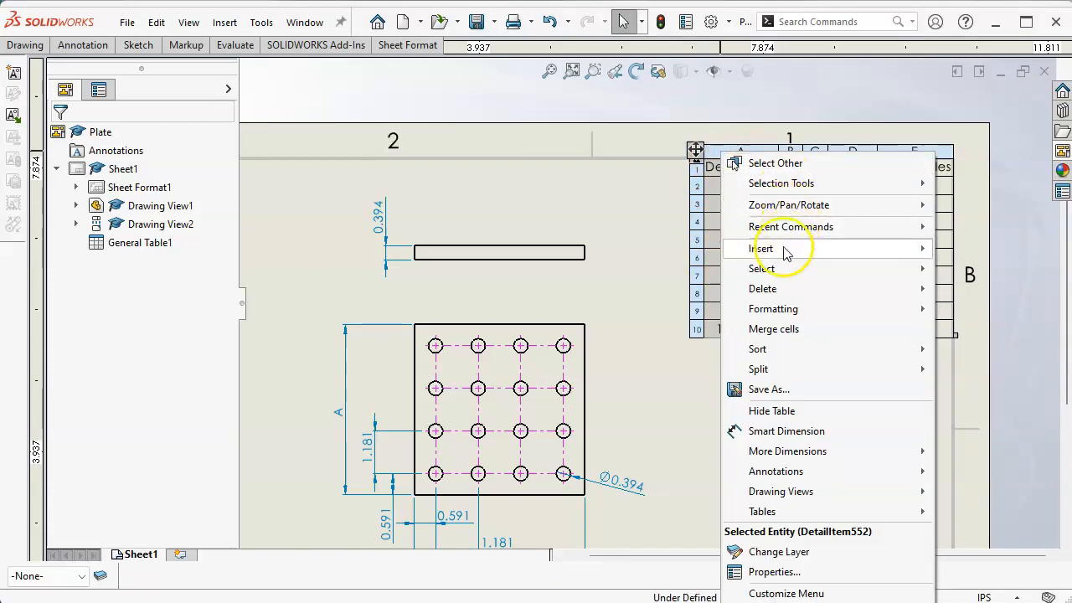
mouse_move(779, 258)
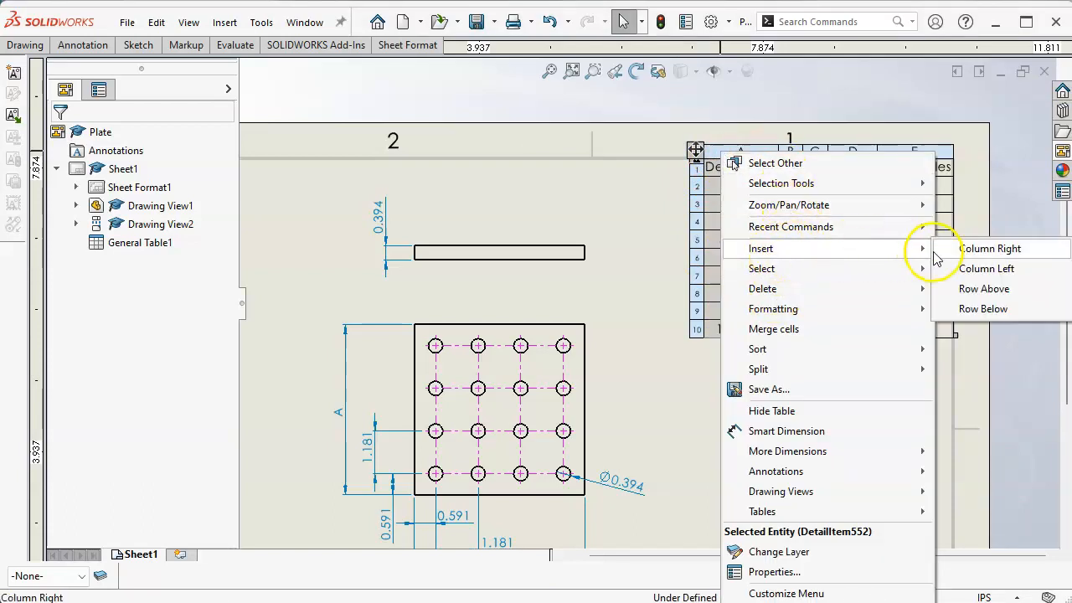
click(997, 275)
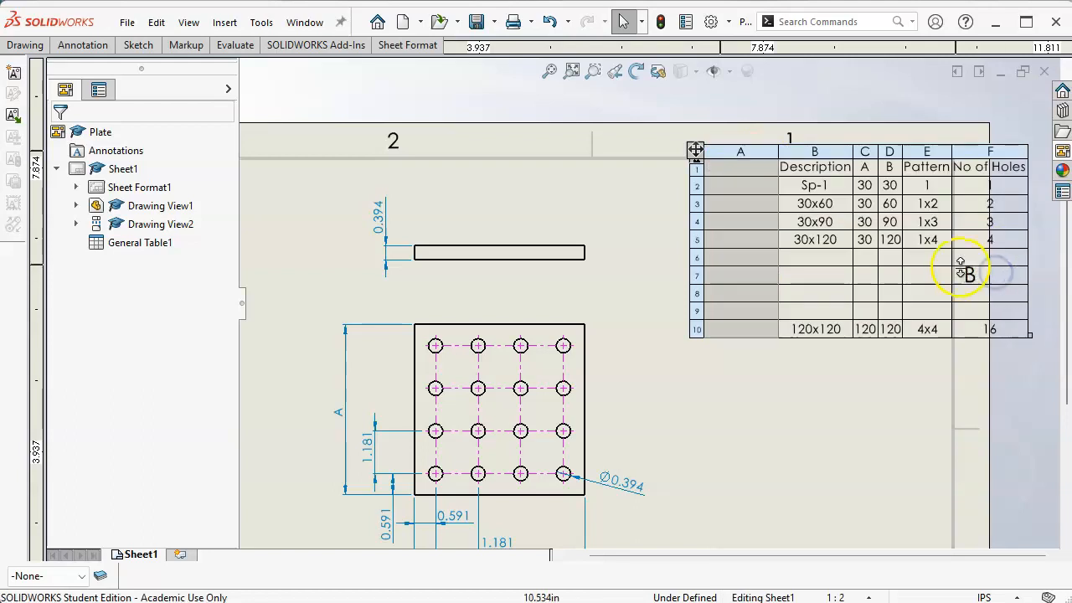
drag(695, 149, 653, 151)
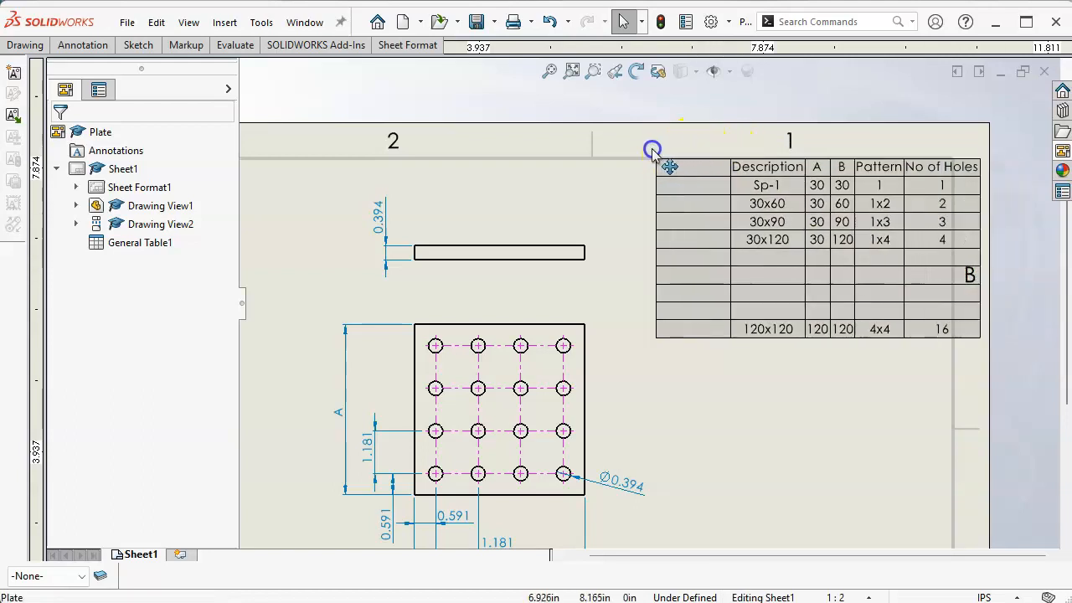
click(632, 161)
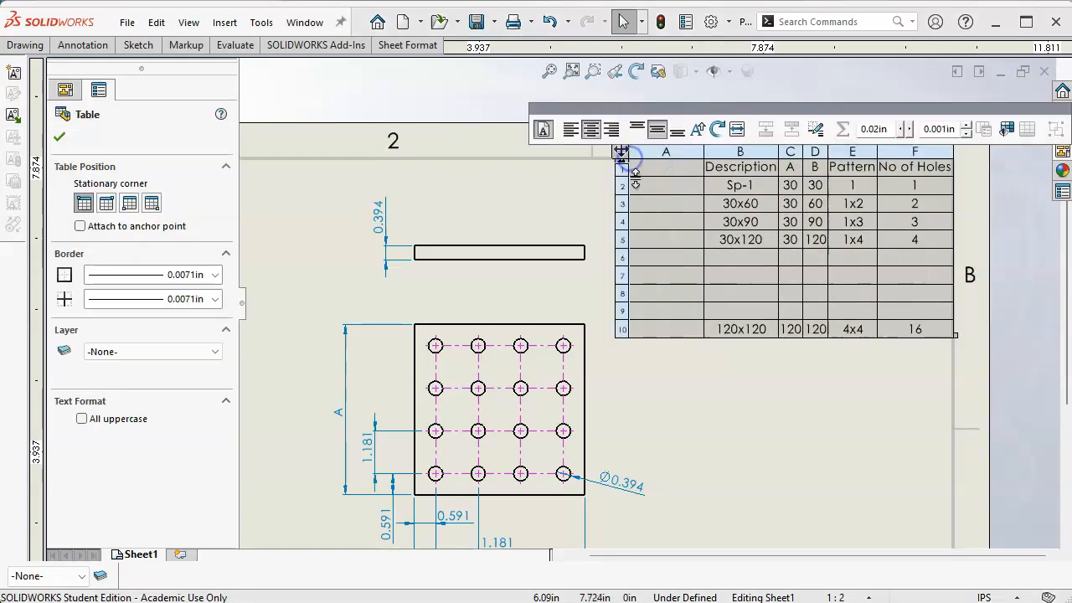
Enter Part No as the header of the new first column
click(651, 170)
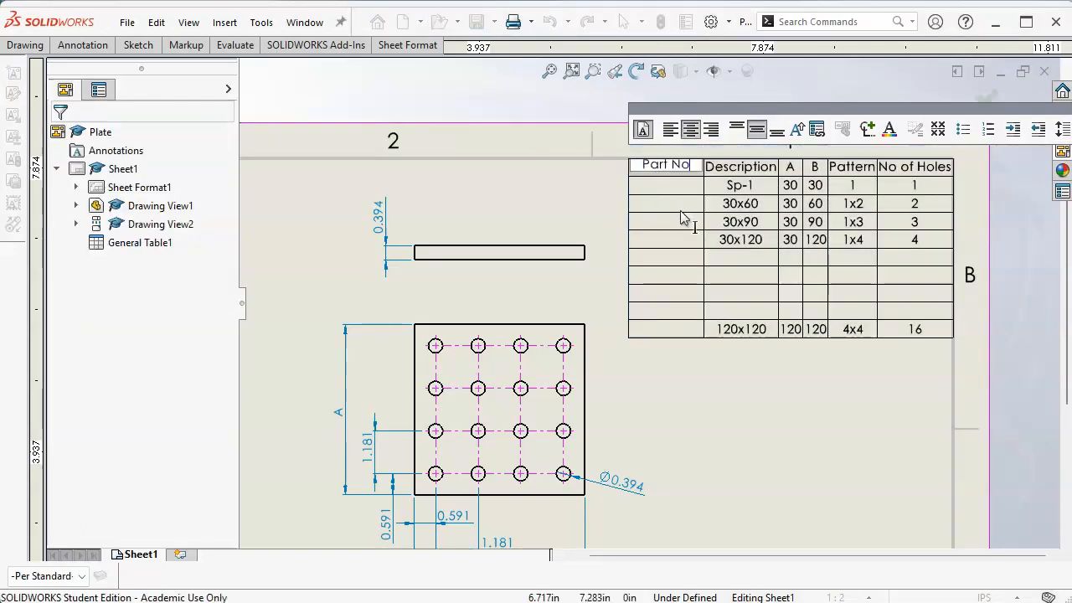
key(Return)
click(725, 387)
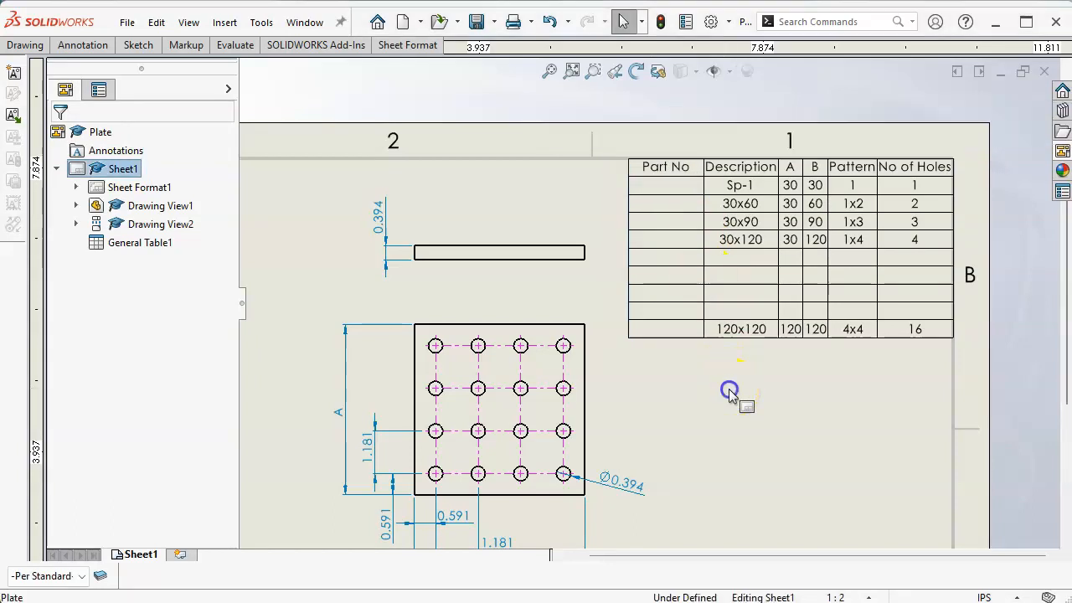
Change the Sp-1 entry under Description to 30x30
double_click(736, 186)
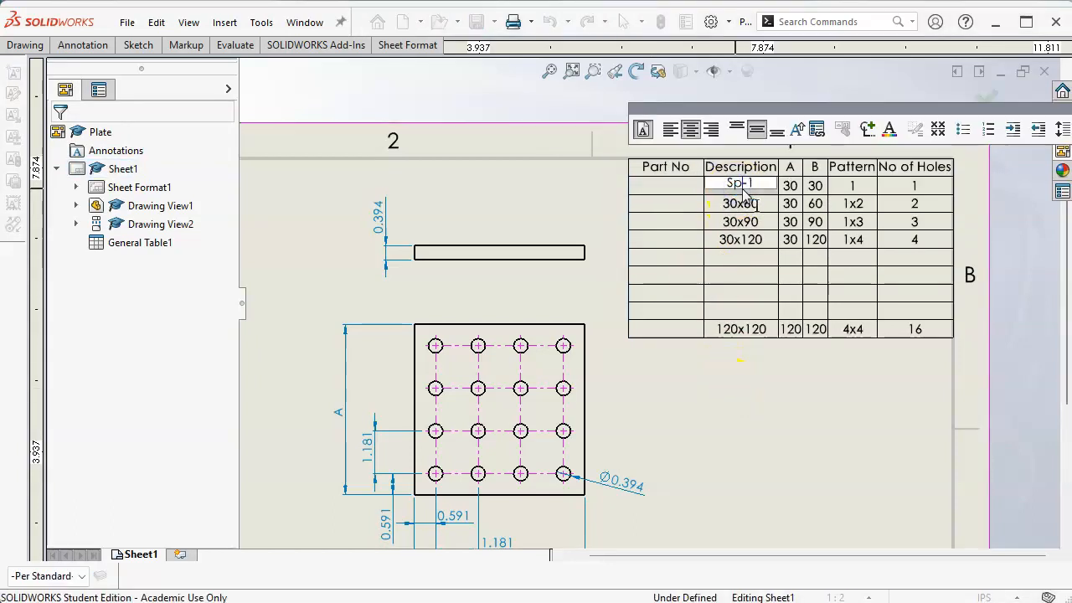
drag(754, 187, 708, 189)
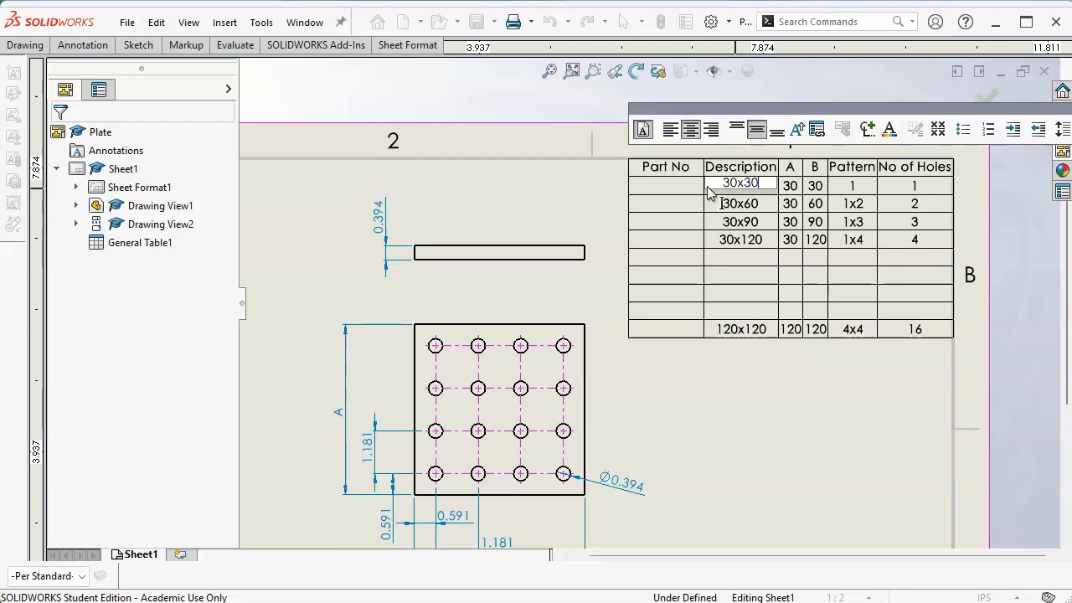
Finish editing the table cell and move the two plate views slightly left, farther from the general table
click(759, 376)
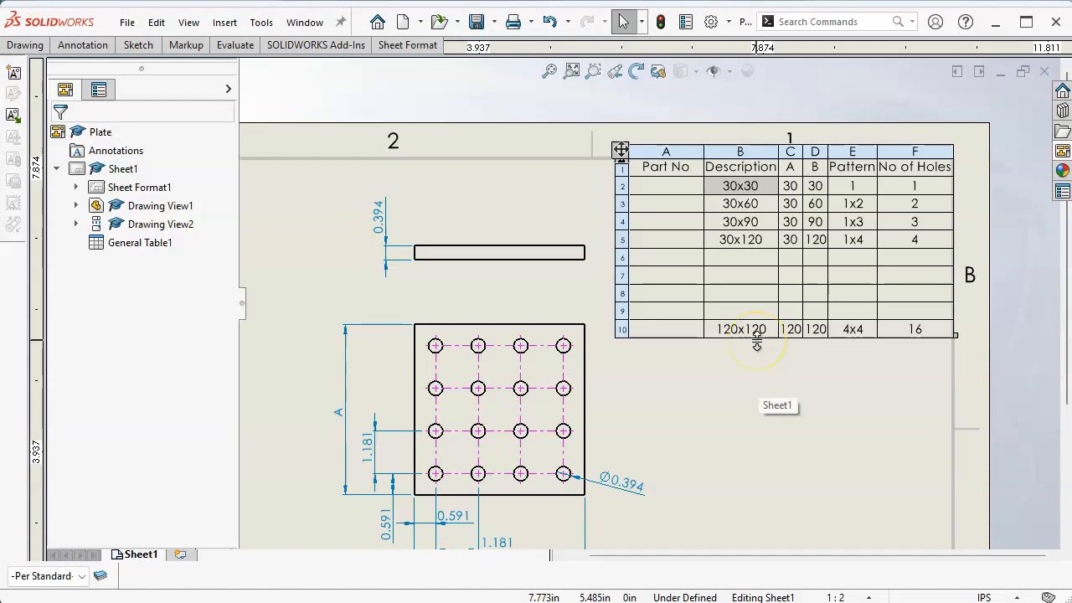
click(770, 379)
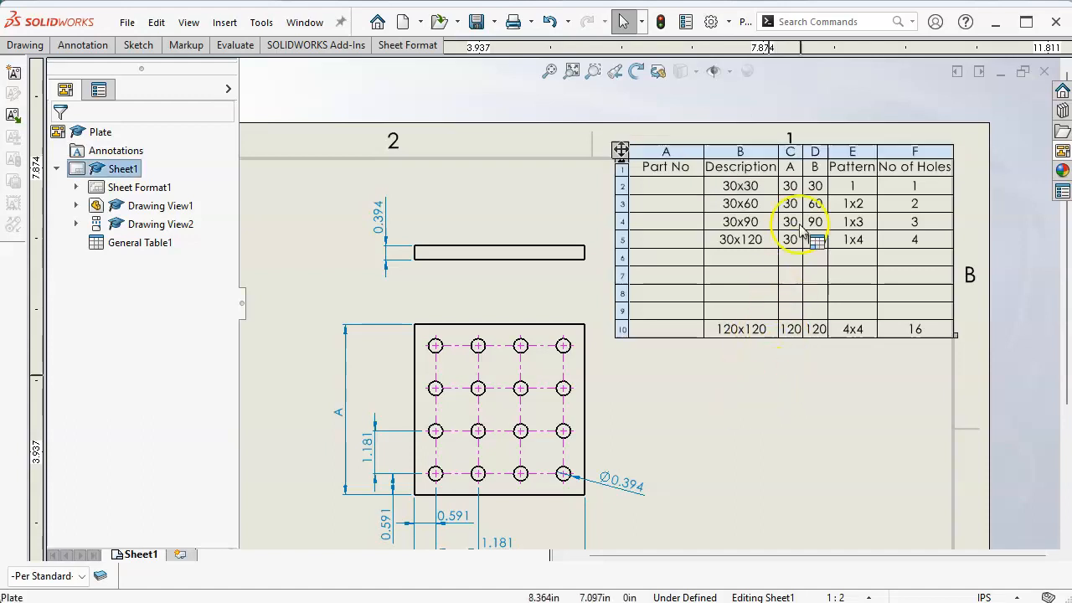
click(549, 71)
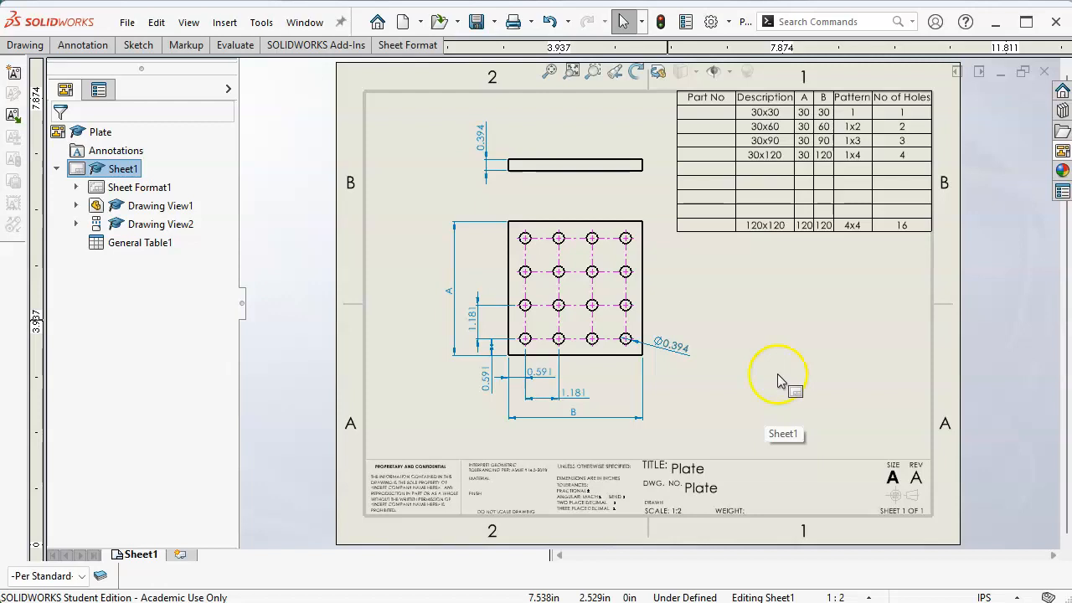
drag(651, 277, 629, 276)
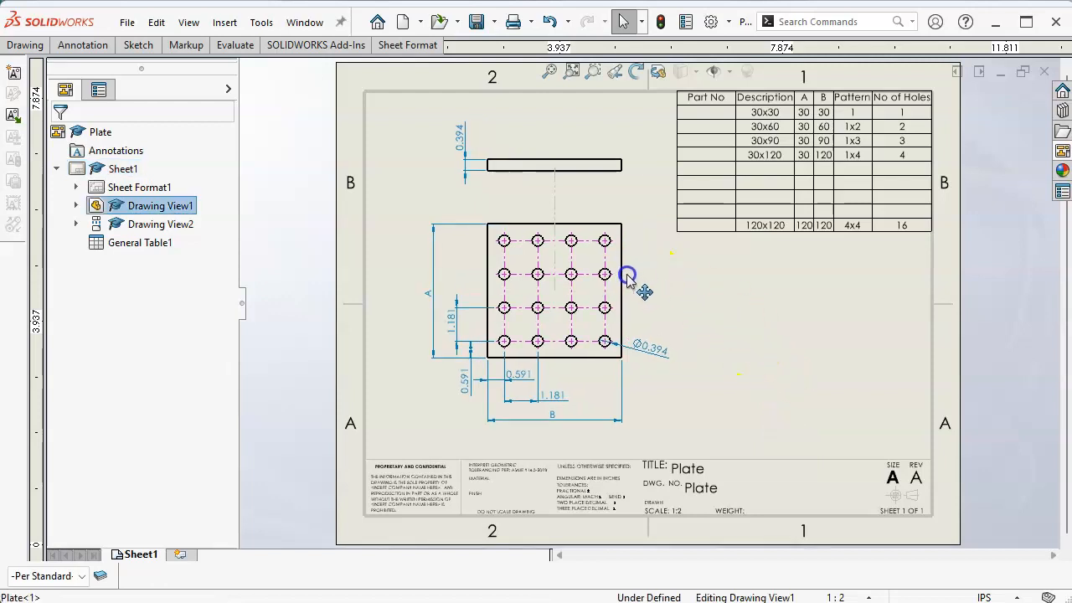
click(750, 322)
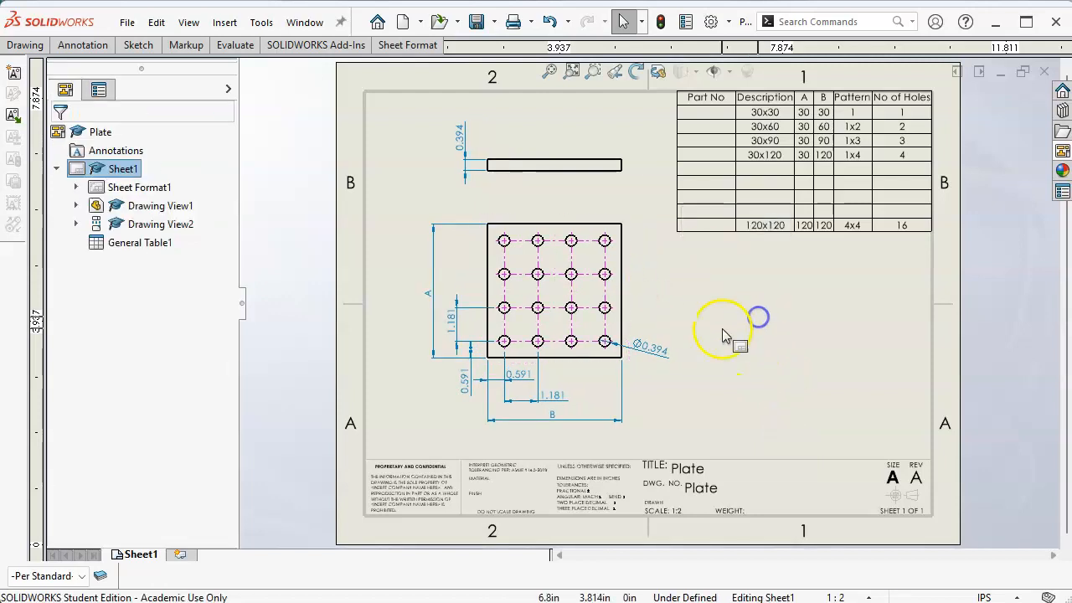
Add a second drawing sheet and load the L BRACKET configuration of Bracket.SLDPRT as the source for its views
click(181, 556)
click(468, 283)
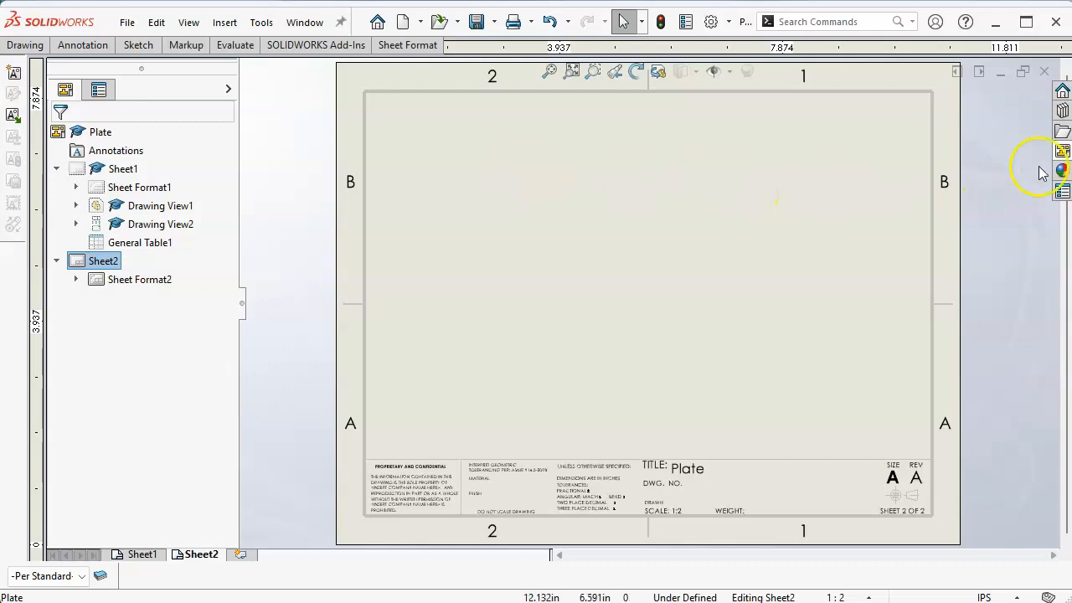
click(1062, 150)
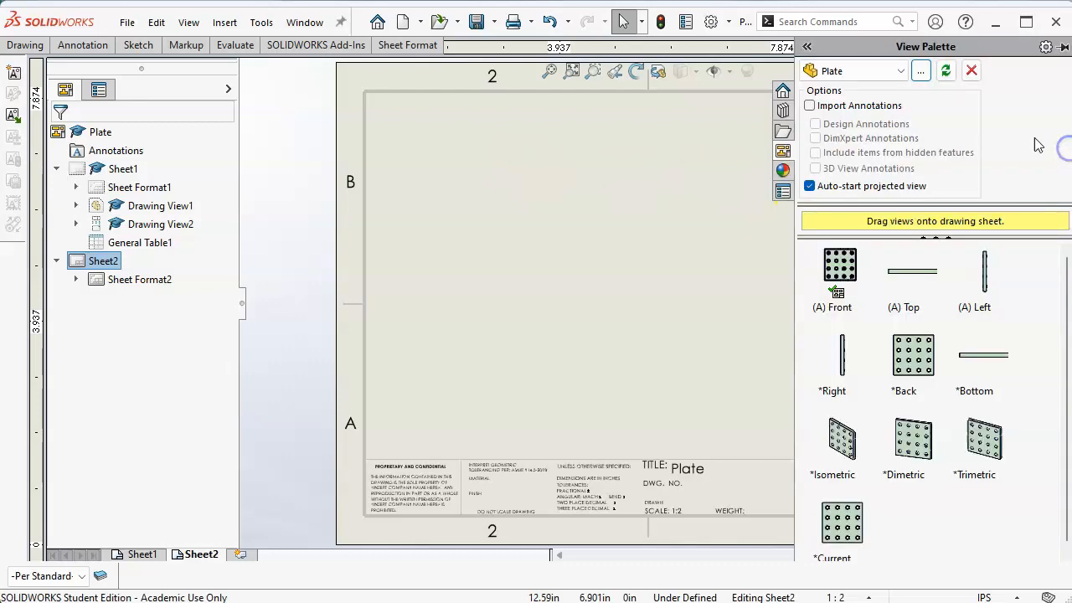
click(917, 72)
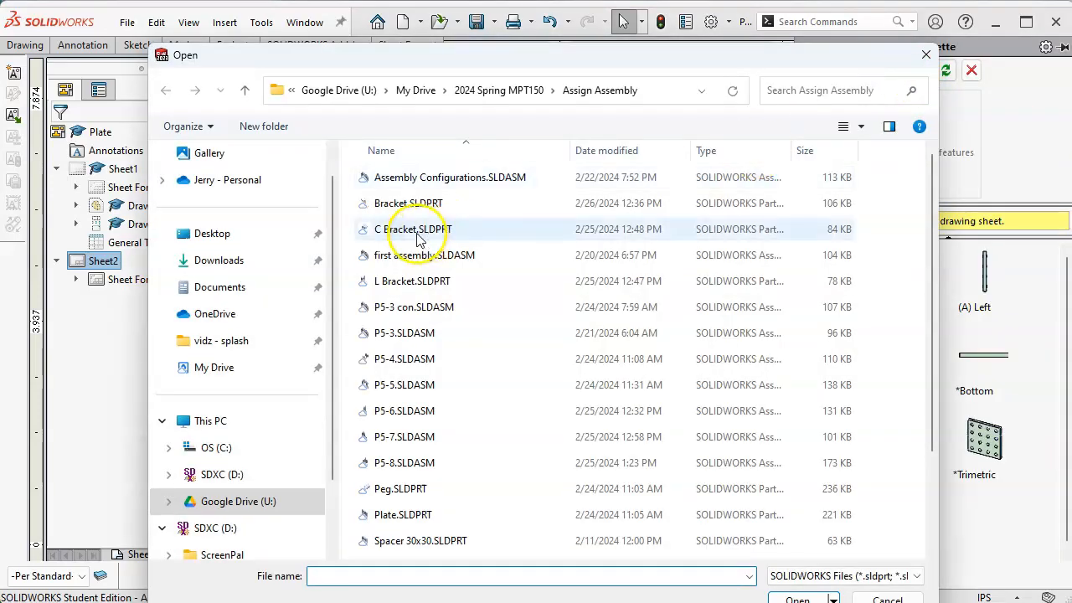
click(415, 204)
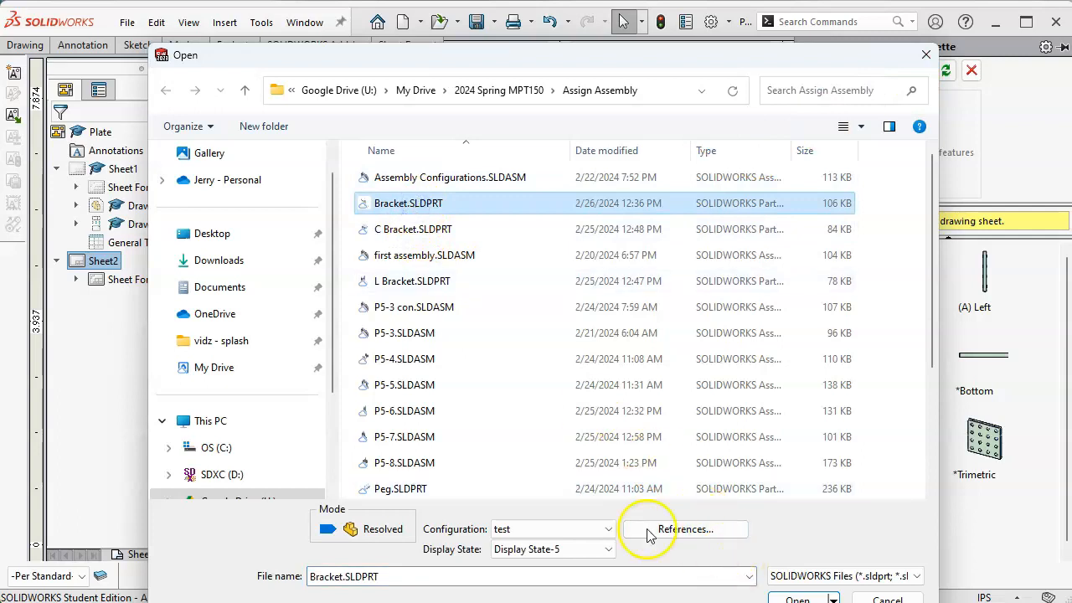
click(598, 537)
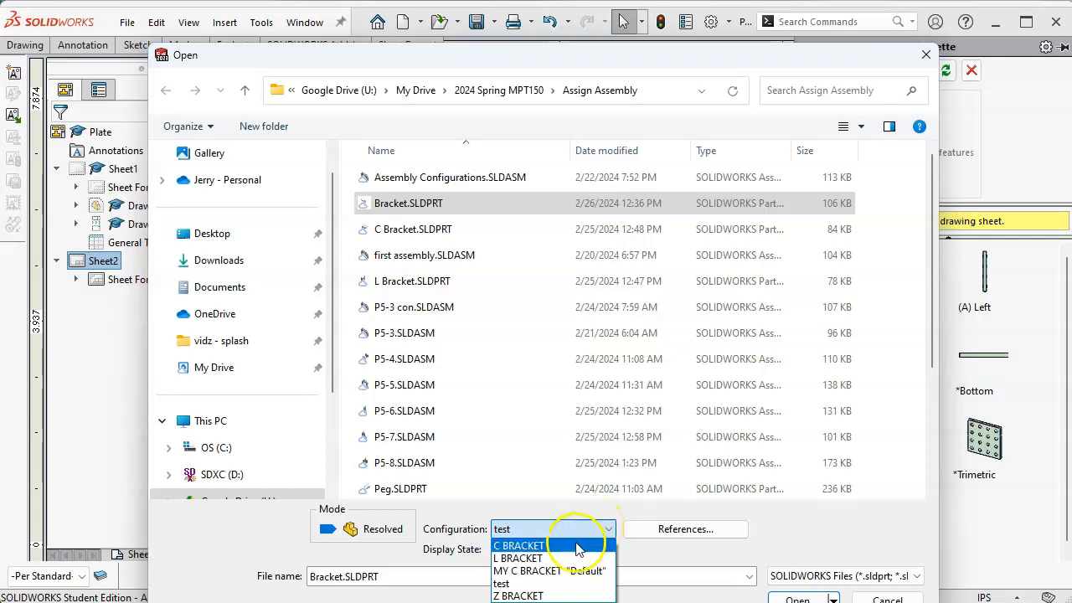
click(519, 558)
click(795, 598)
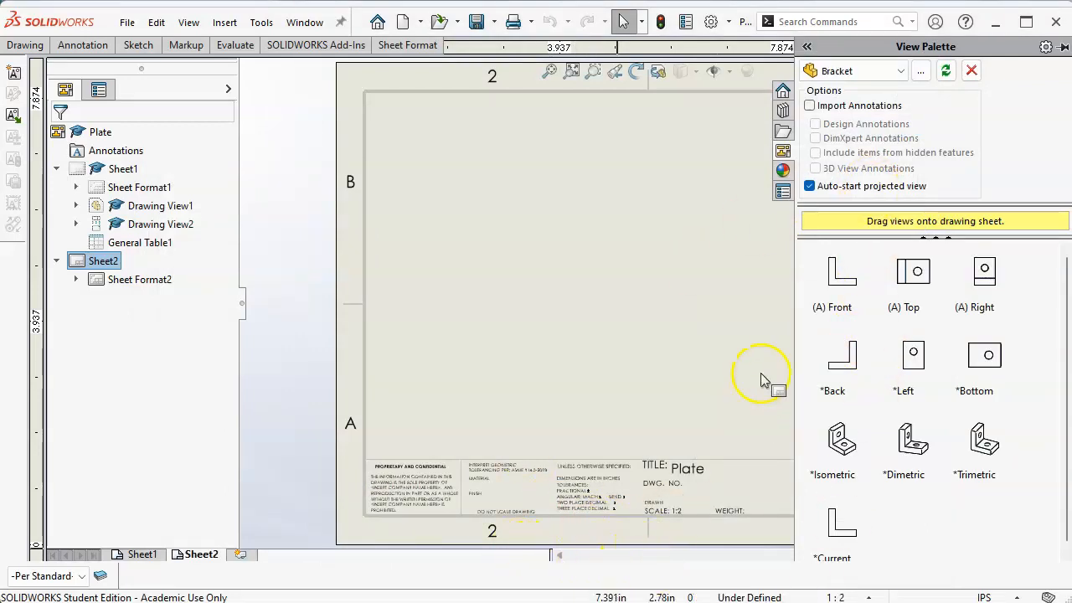
Place the L bracket's front view with projected right, top and isometric views, and space the right view farther from the front view
drag(835, 274, 534, 342)
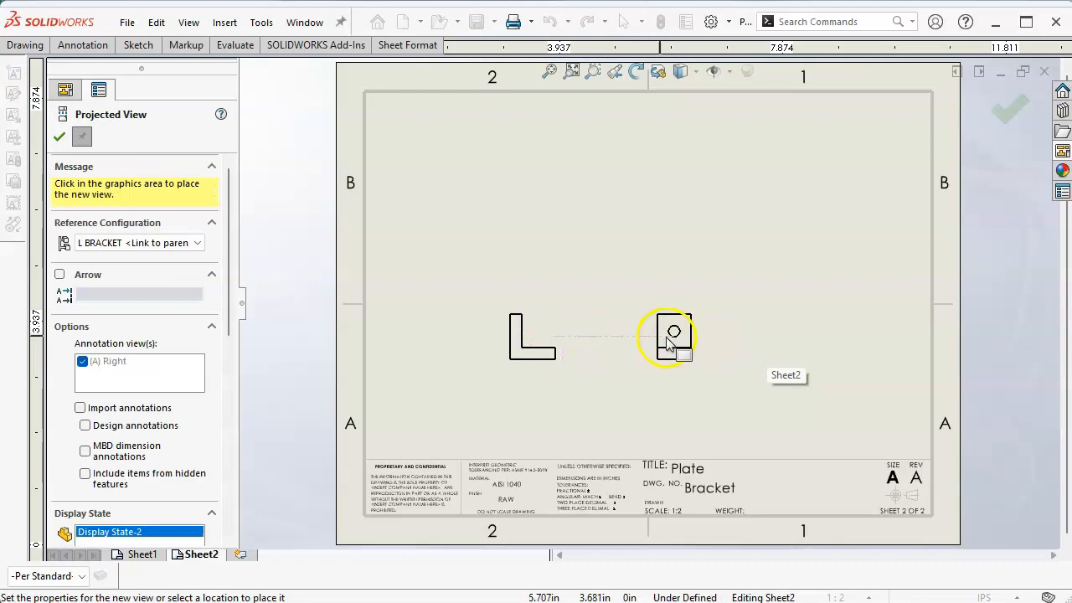
click(649, 335)
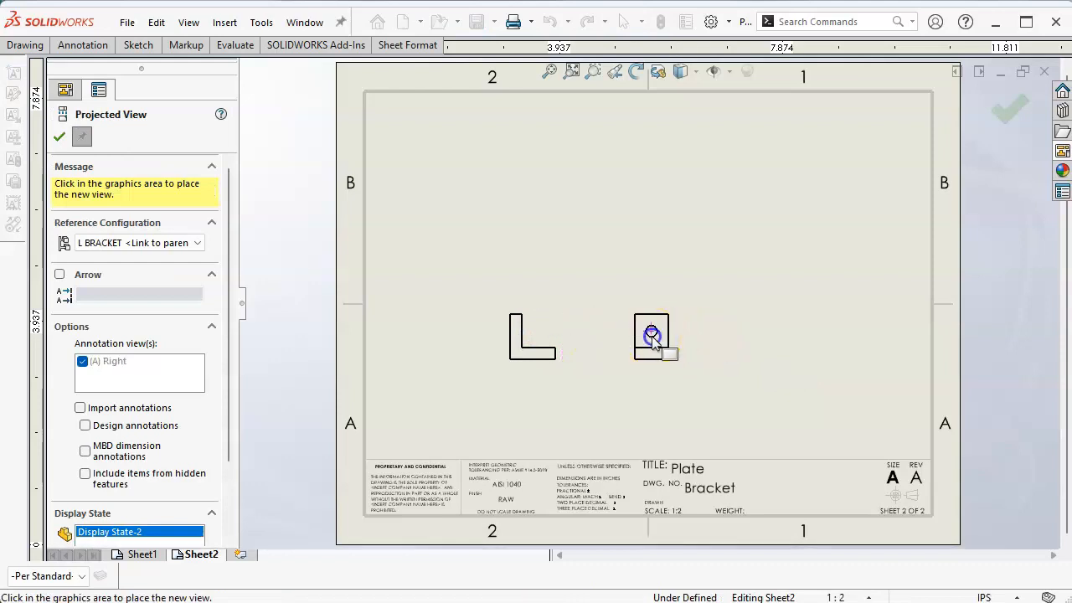
click(578, 210)
click(766, 176)
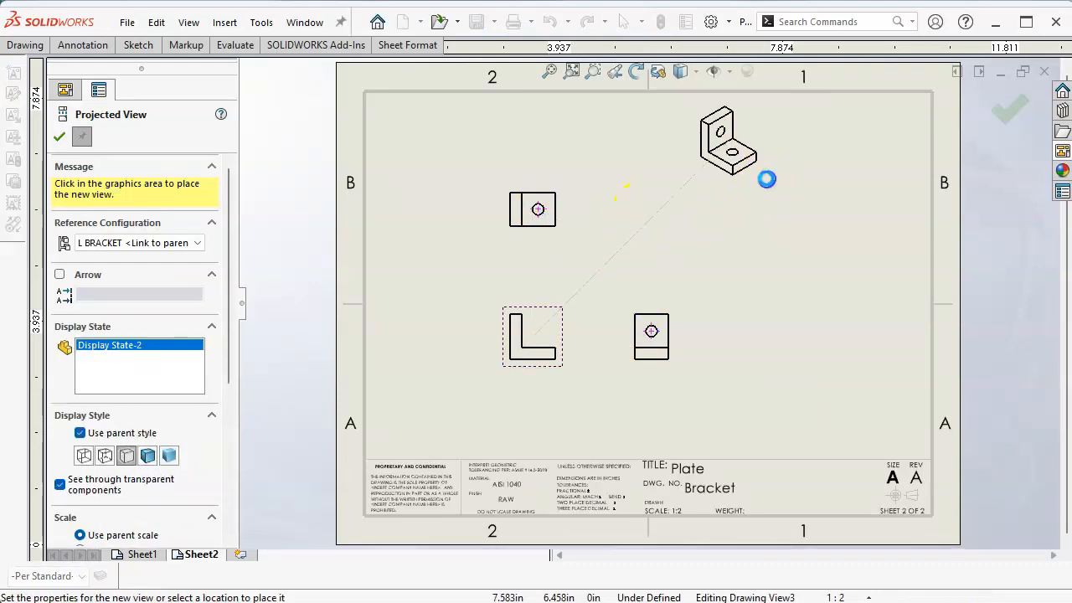
key(Escape)
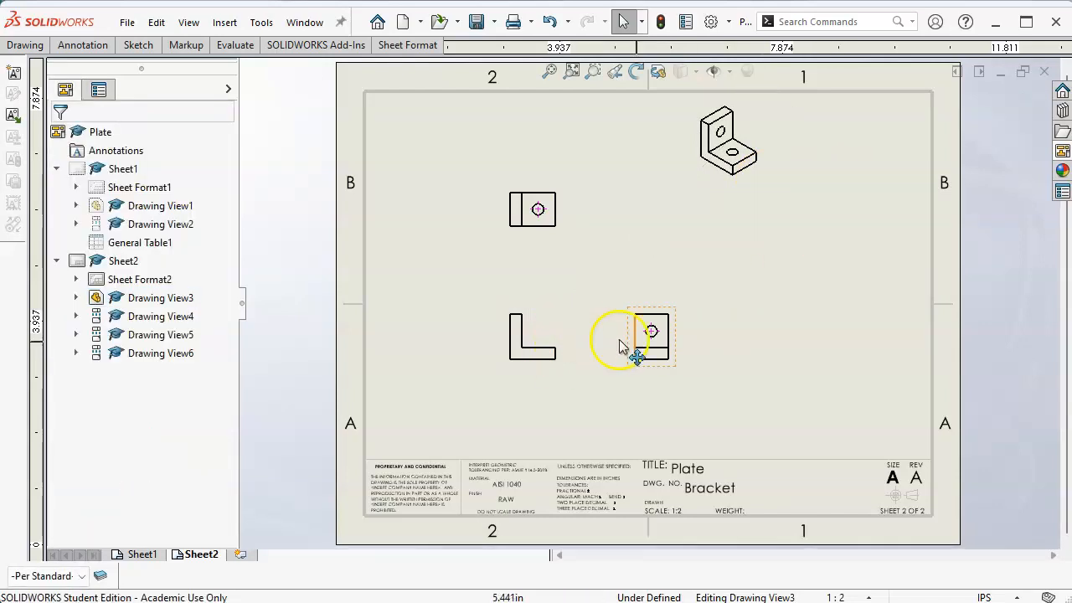
drag(672, 377, 718, 372)
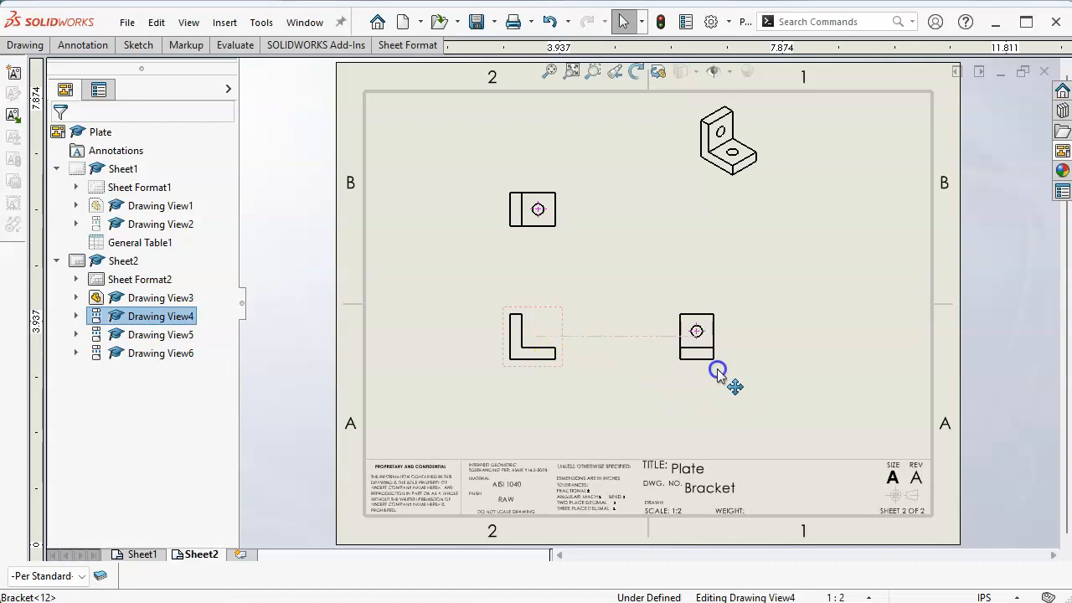
click(634, 343)
Dimension the overall width and the base leg thickness of the L profile in the front view
scroll(603, 378, down, 1)
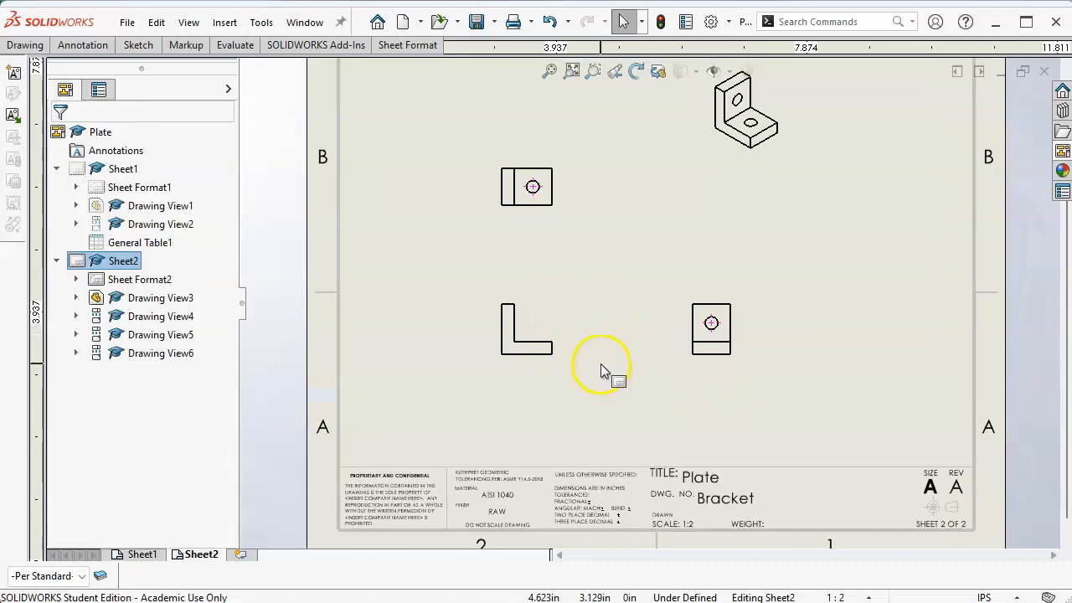
click(27, 47)
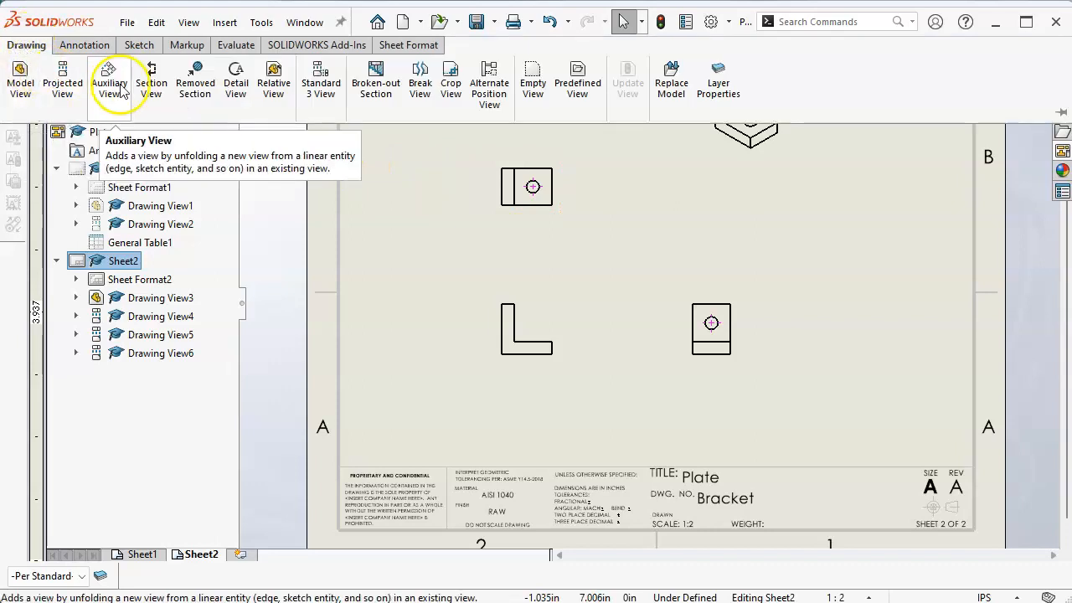
click(87, 44)
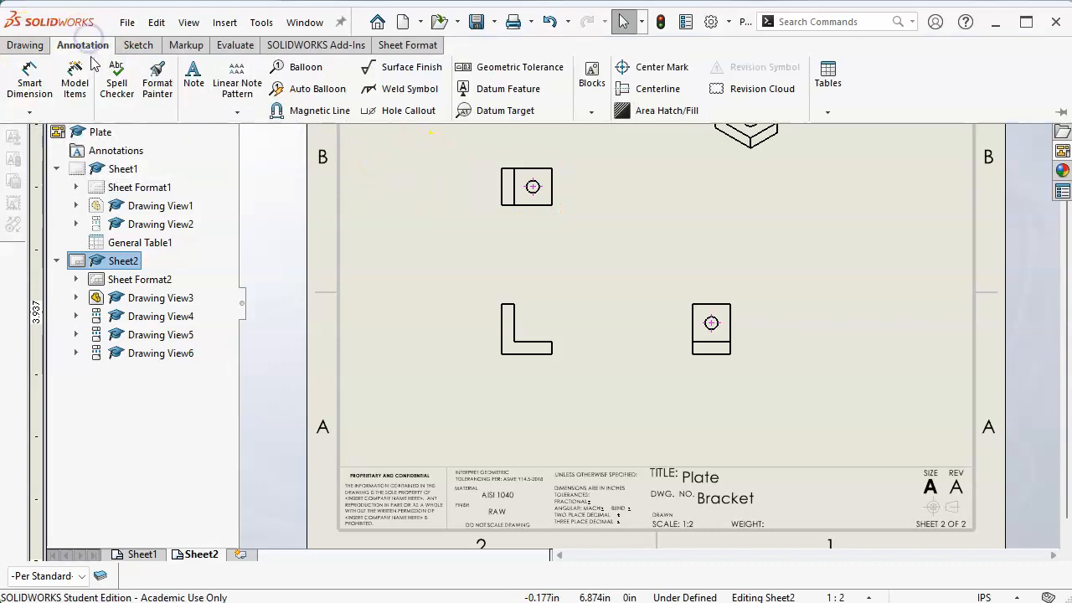
click(29, 79)
click(530, 355)
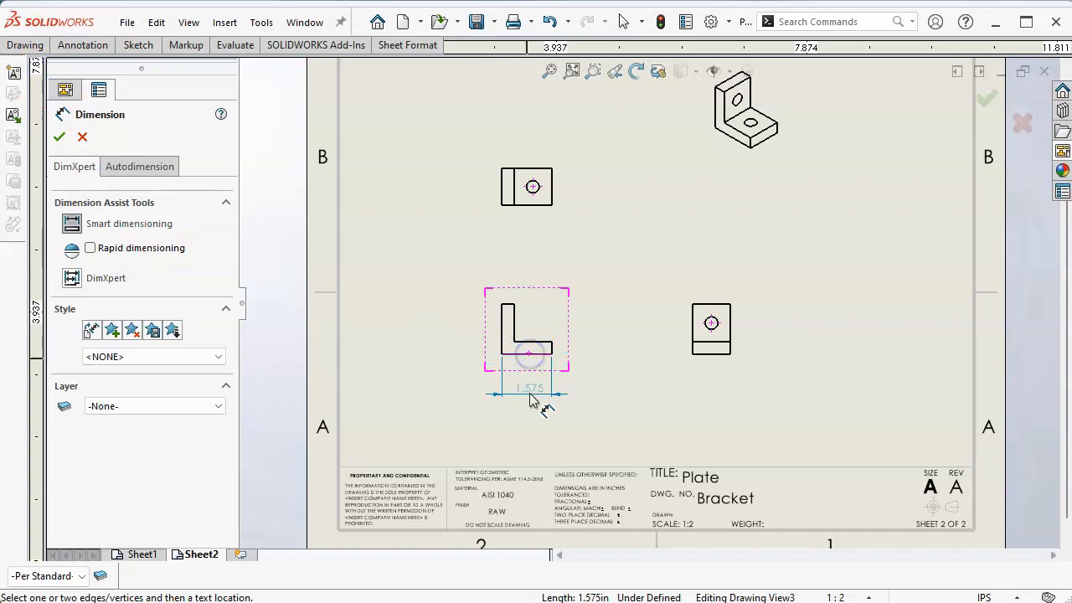
click(528, 399)
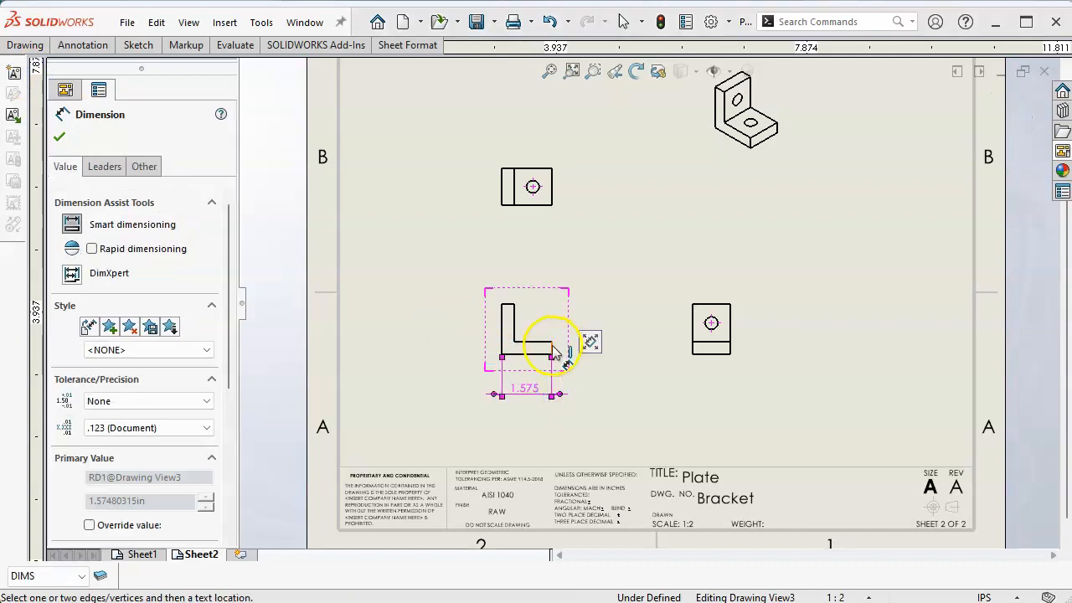
click(569, 356)
click(589, 377)
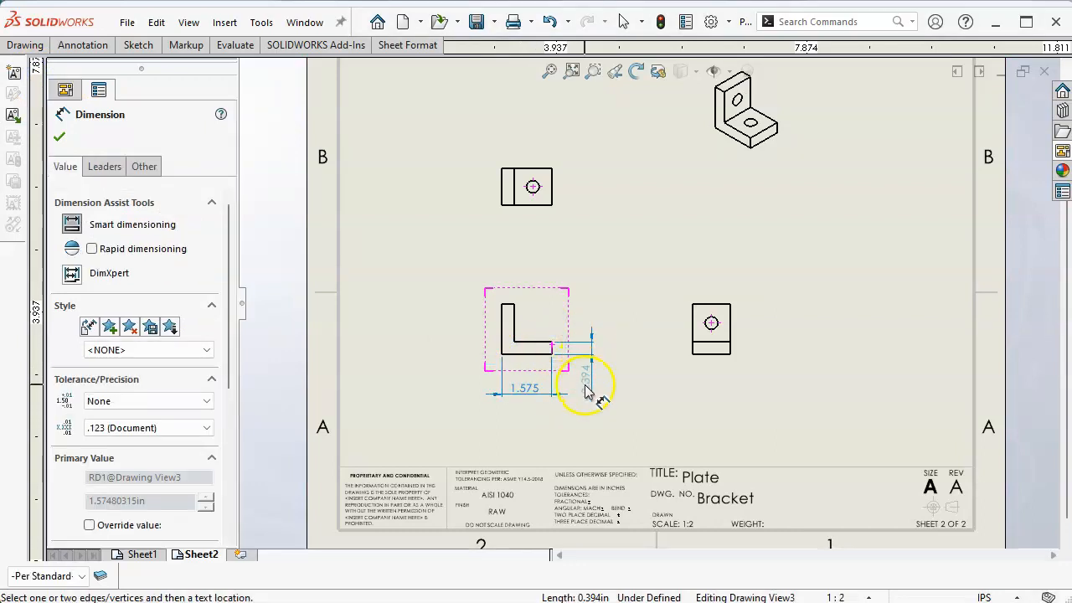
Dimension the upright leg's thickness and the hole diameter in the bracket's top view
click(501, 180)
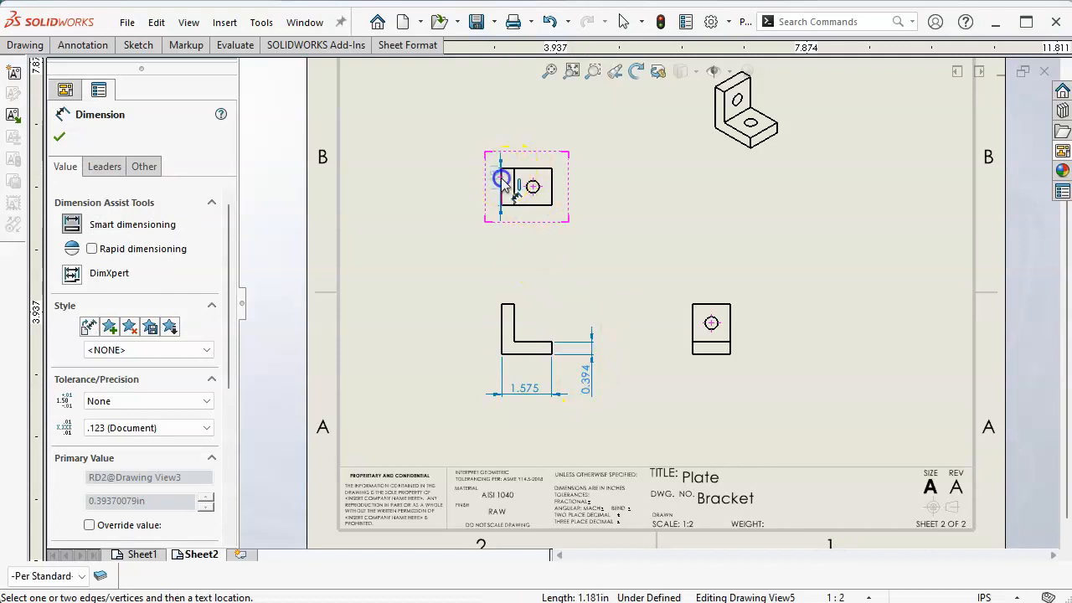
click(466, 141)
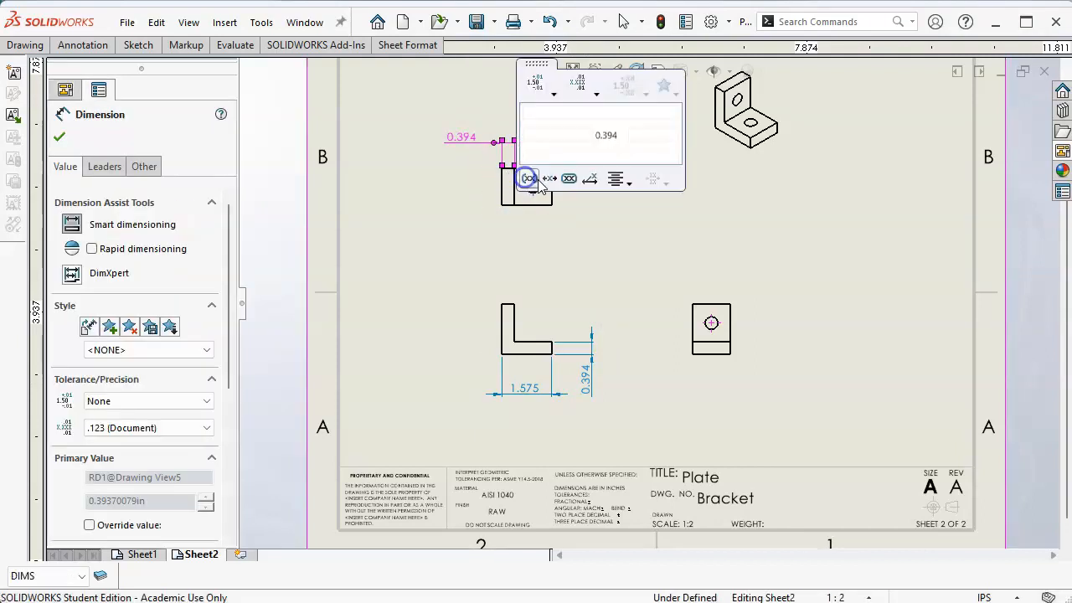
click(568, 238)
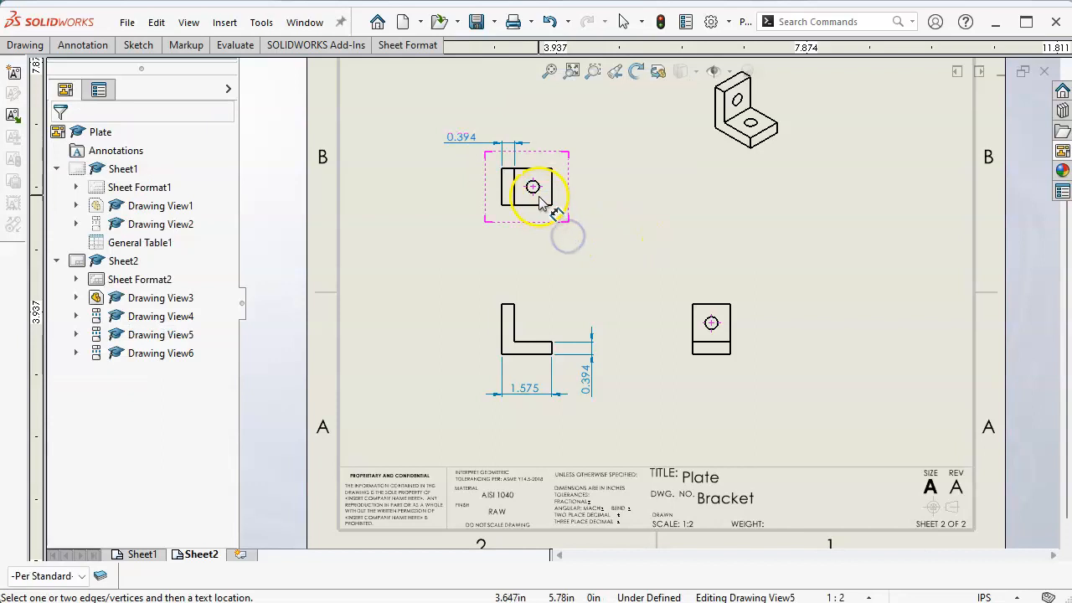
click(537, 192)
click(604, 156)
Dimension the hole diameter and the hole centre's height above the bottom edge in the bracket's right view
click(724, 326)
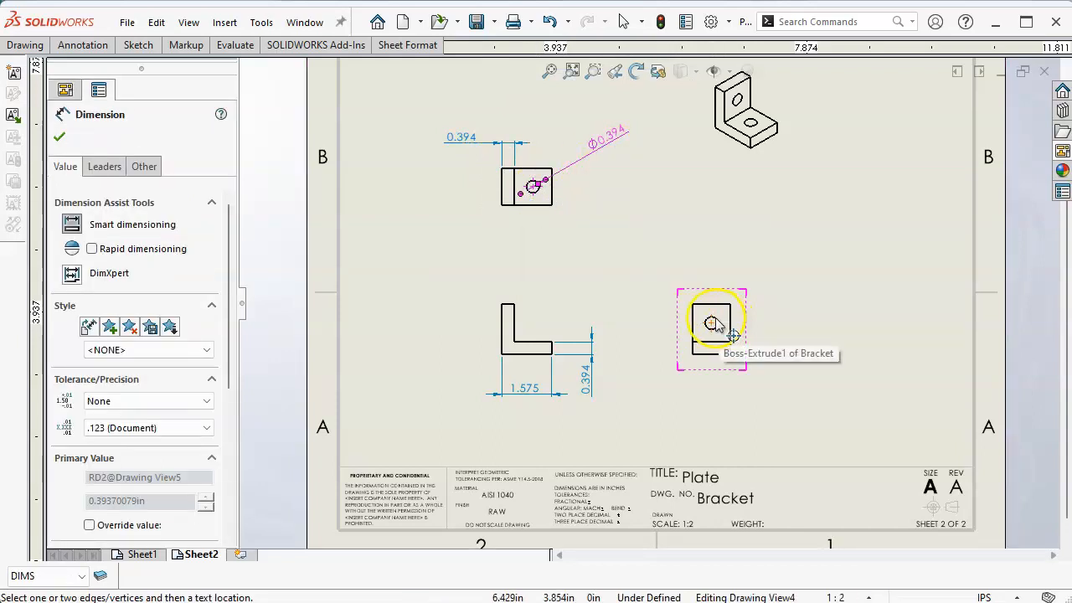
scroll(708, 323, down, 2)
click(685, 315)
click(787, 264)
click(684, 367)
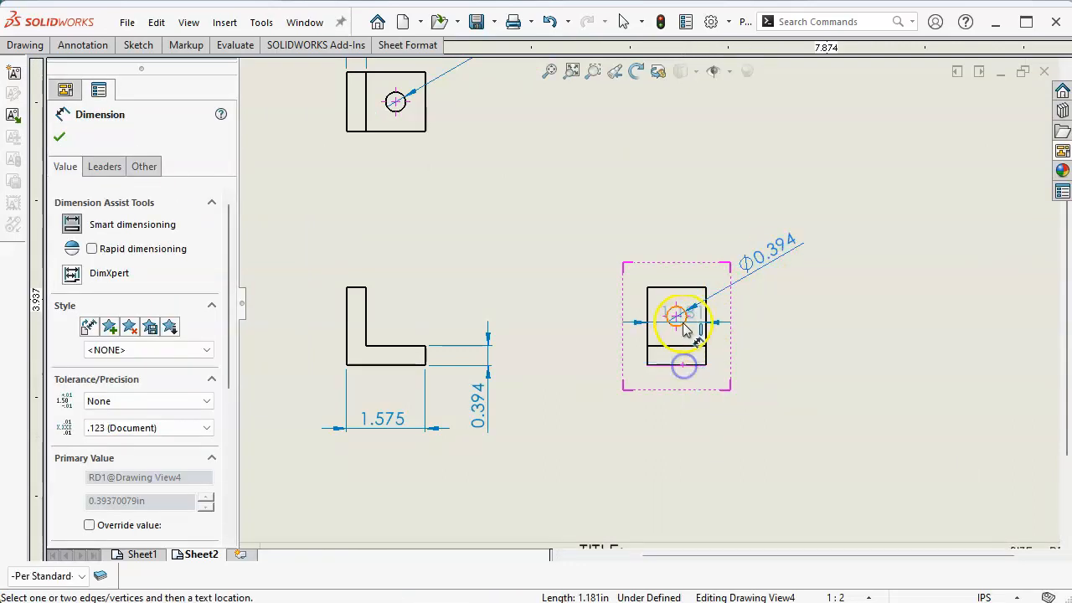
click(677, 315)
click(790, 342)
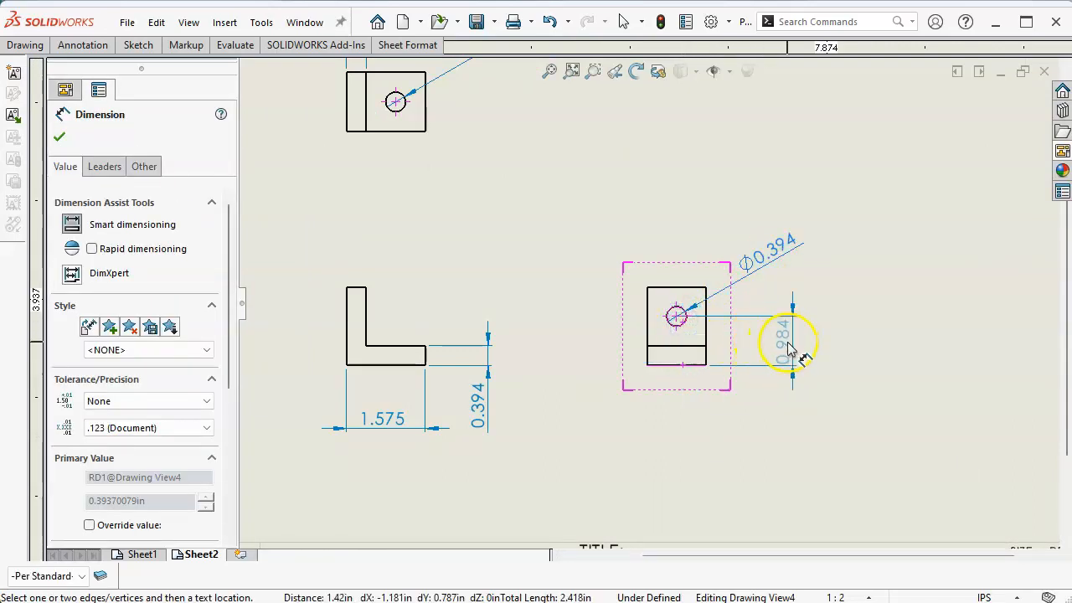
click(788, 343)
Dimension the distance from the bracket's left edge to the hole centre in the top view
scroll(507, 188, up, 1)
scroll(494, 189, down, 1)
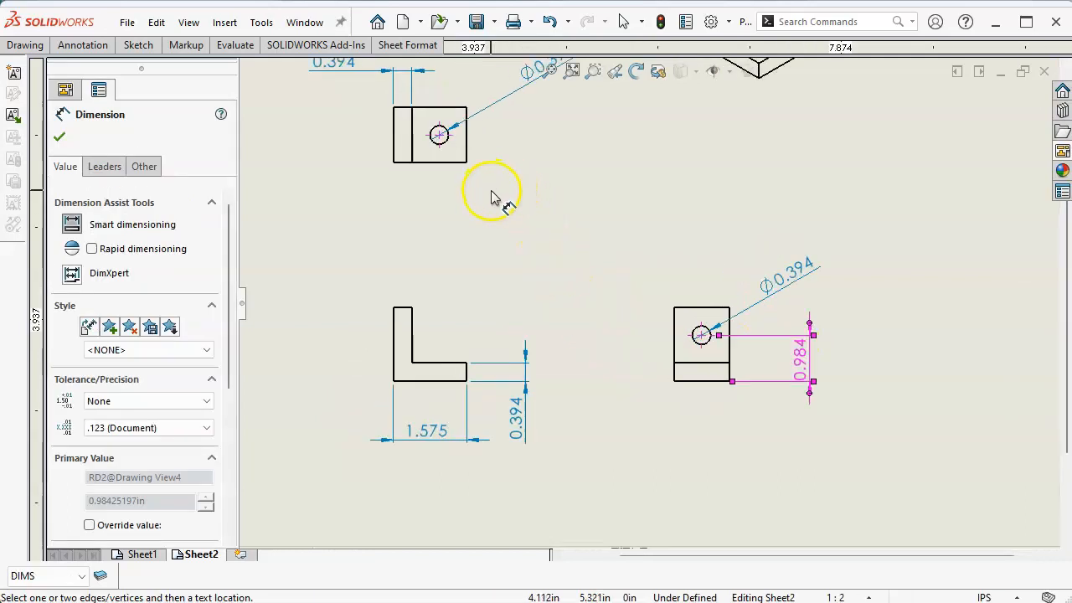
click(393, 135)
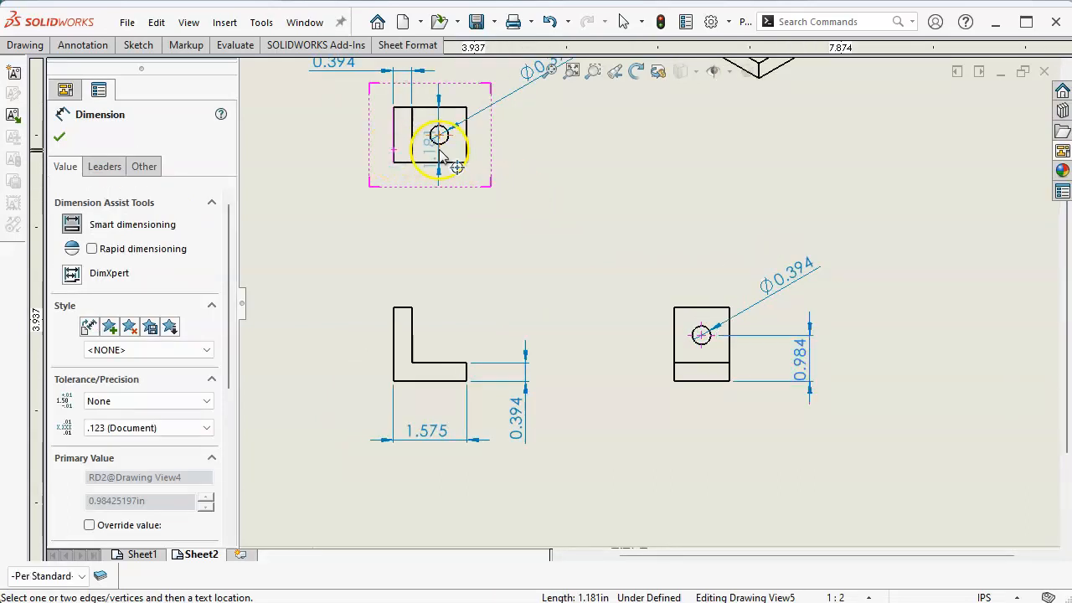
click(440, 148)
click(421, 216)
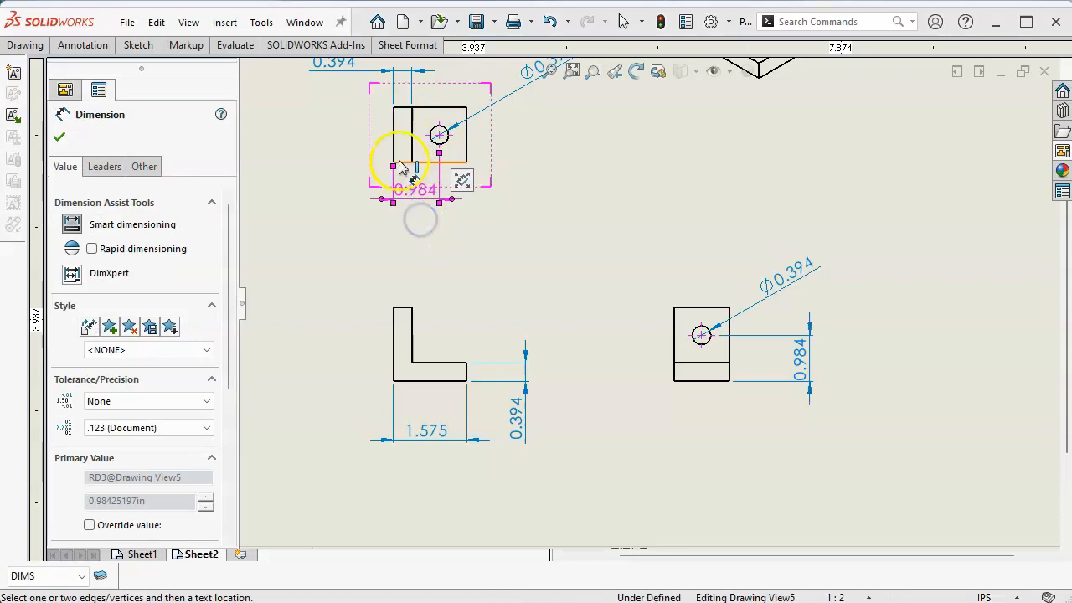
Dimension the overall height of the L profile in the front view and end dimensioning
click(394, 348)
click(339, 356)
right_click(641, 424)
click(692, 491)
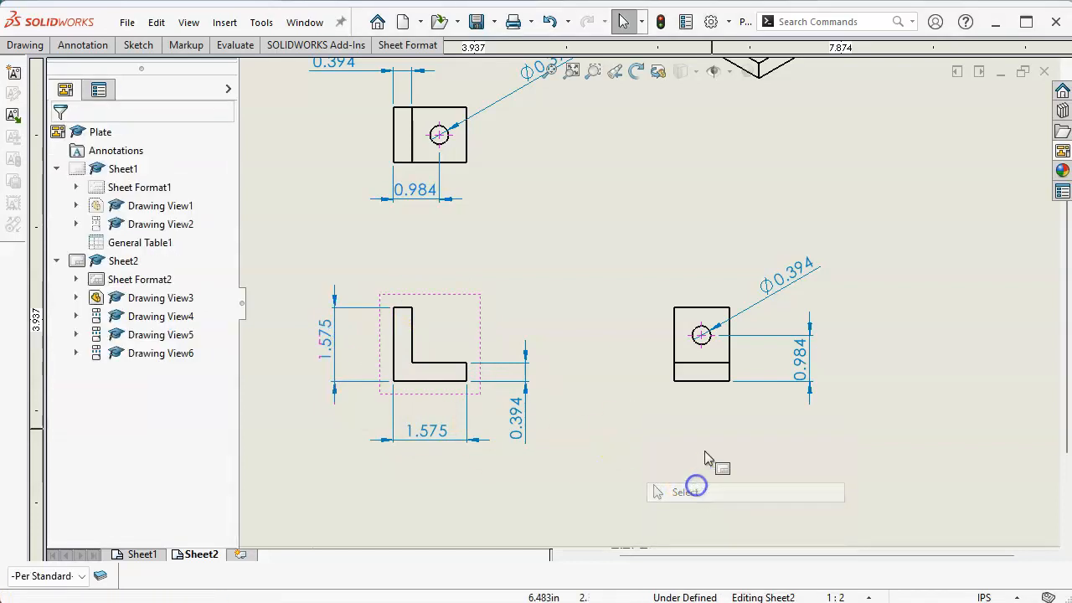
Set the scale of the bracket sheet to 1:1
key(f)
key(f)
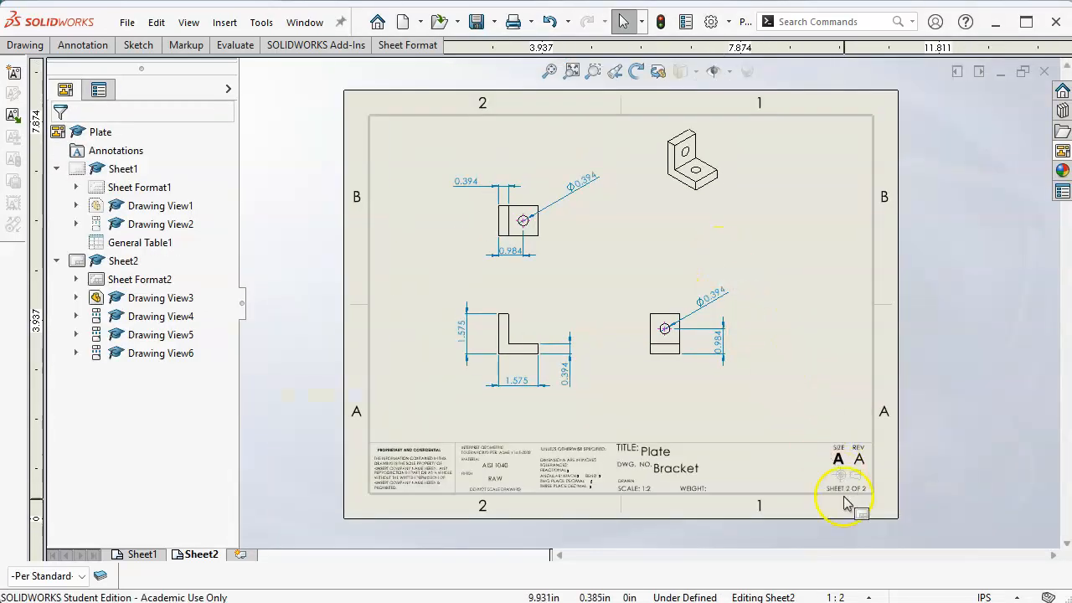
click(868, 597)
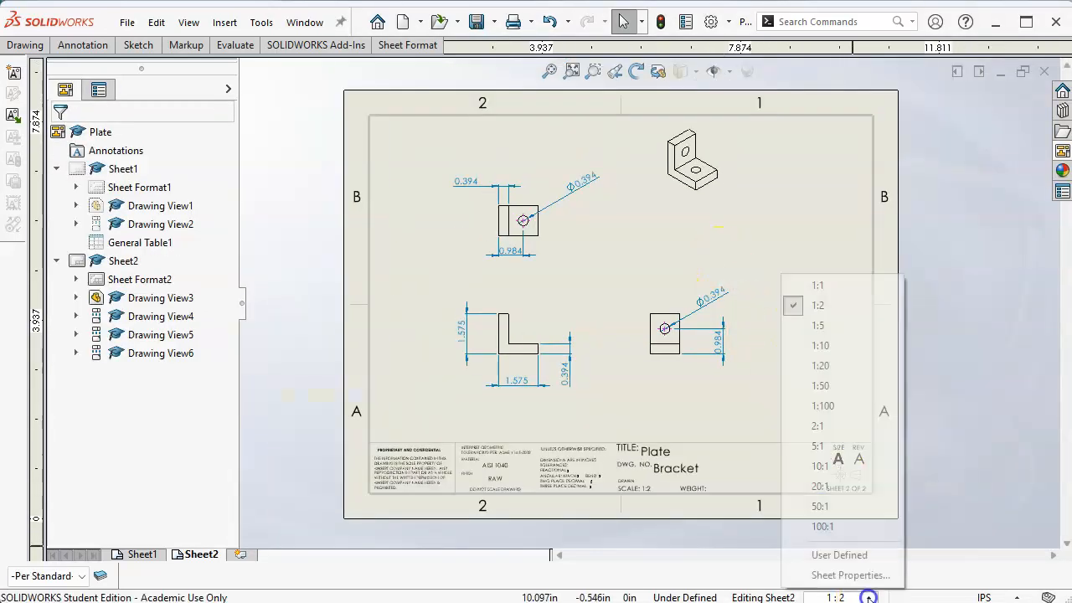
click(816, 287)
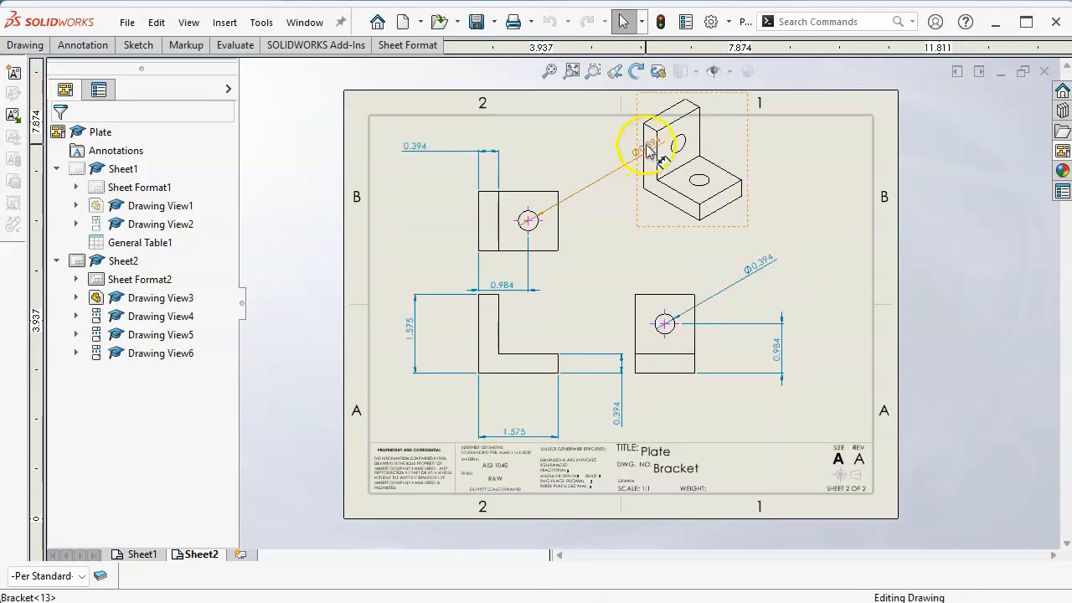
Move the hole diameter dimensions and the front view's dimensions closer to their views, and shift the front view slightly down the sheet
click(600, 173)
drag(769, 270, 737, 281)
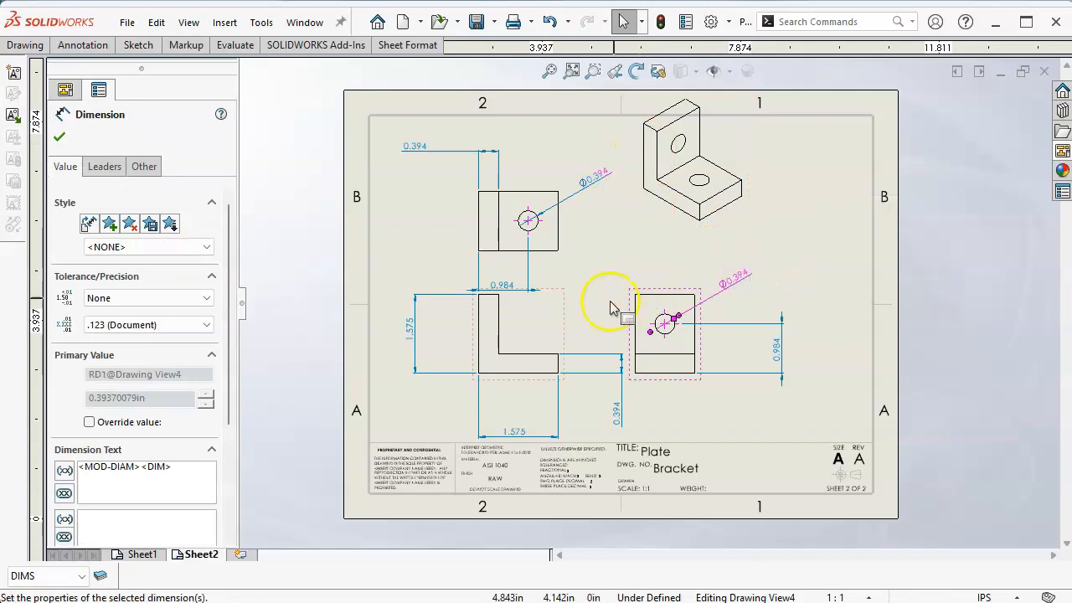
click(563, 335)
drag(510, 431, 515, 385)
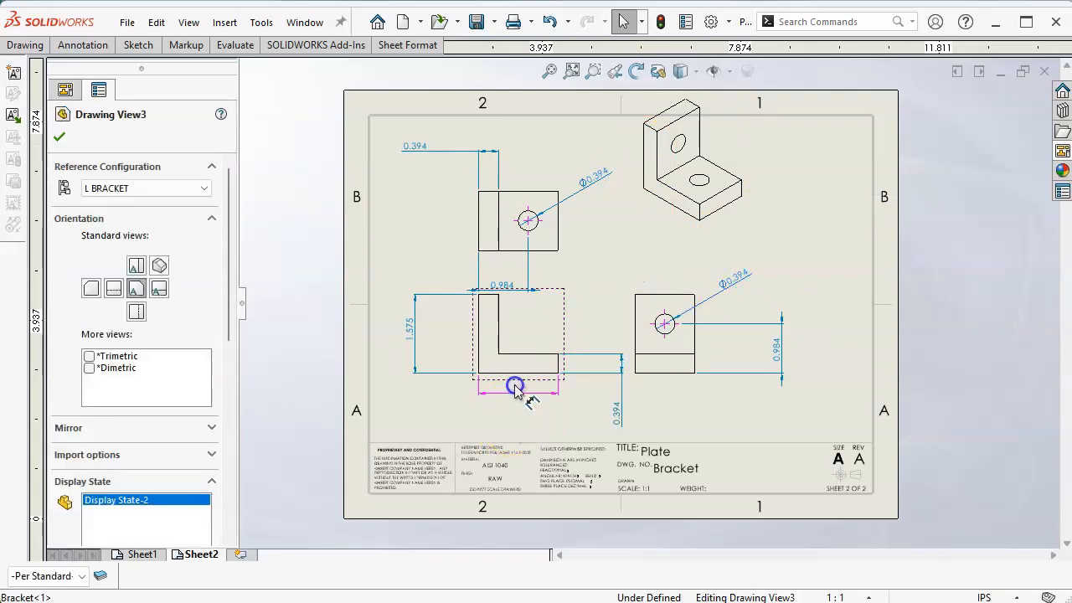
drag(419, 330, 453, 342)
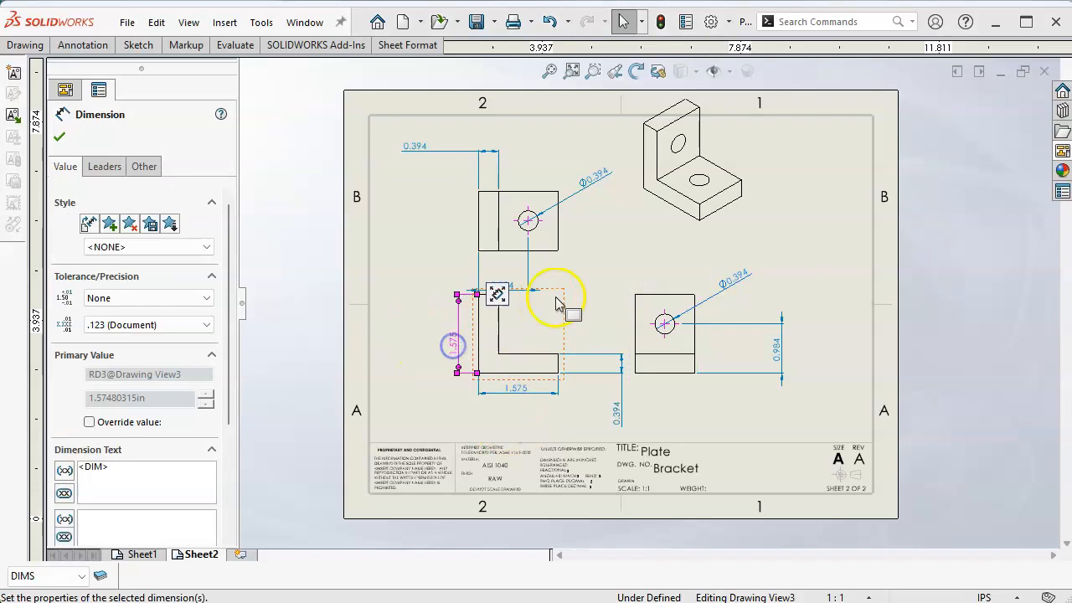
drag(556, 292, 556, 311)
drag(616, 432, 589, 356)
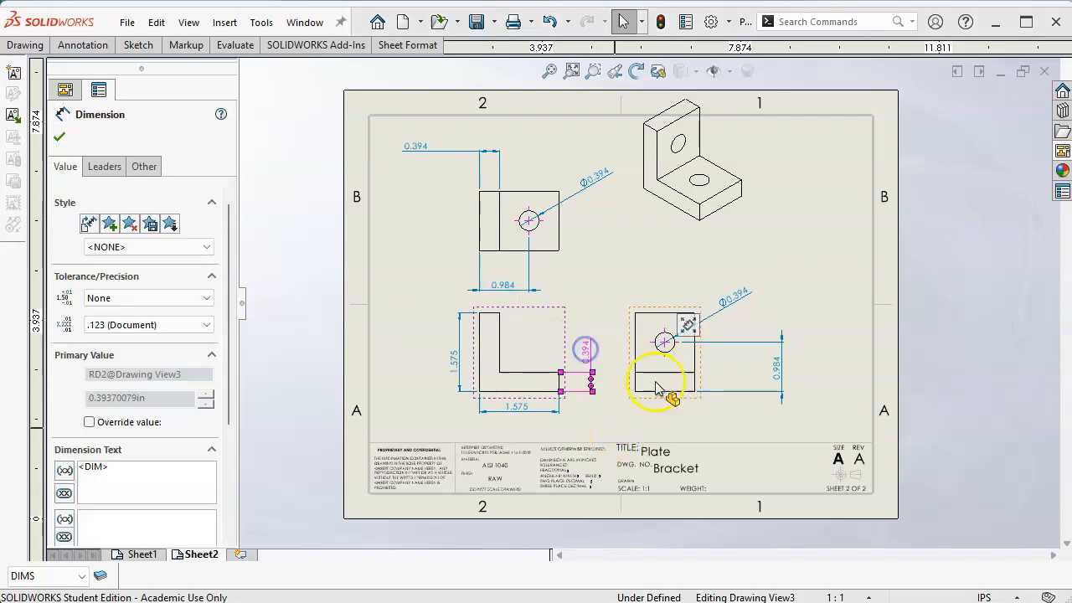
Bring the hole height dimension closer to the right view and move that view farther away from the front view
click(664, 404)
drag(778, 369, 724, 371)
click(740, 396)
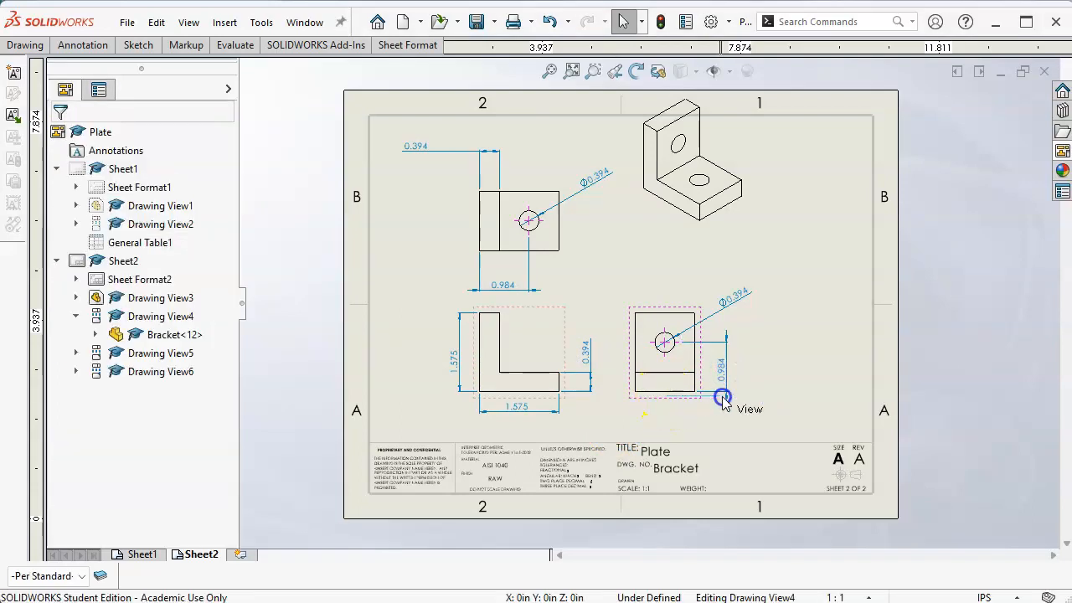
drag(639, 404, 705, 401)
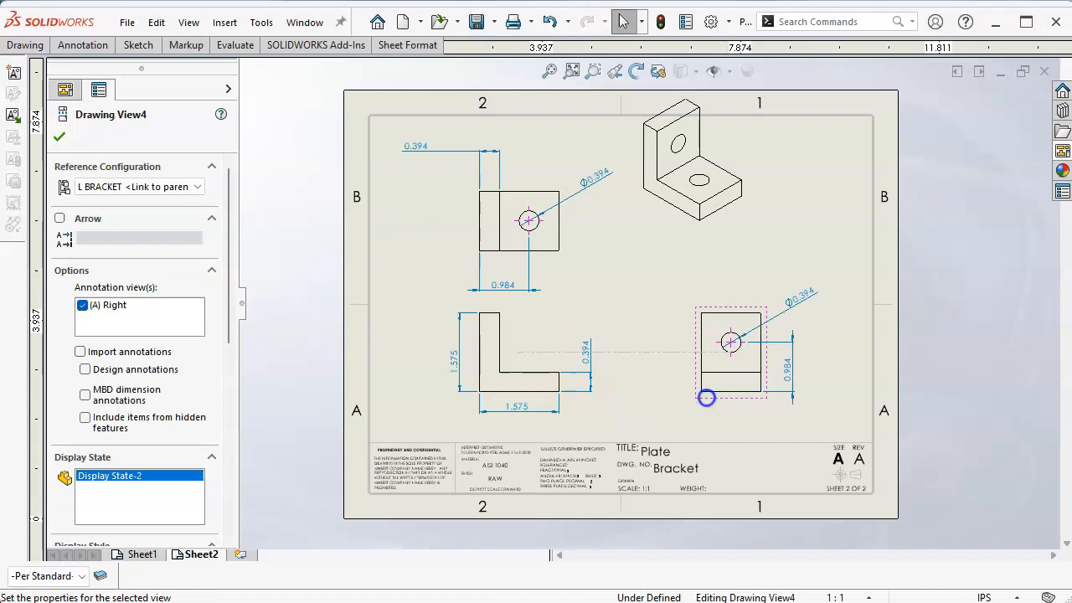
click(648, 392)
Move the top view's wall thickness and hole location dimensions closer to the view
drag(505, 285, 507, 270)
drag(419, 148, 439, 168)
click(601, 265)
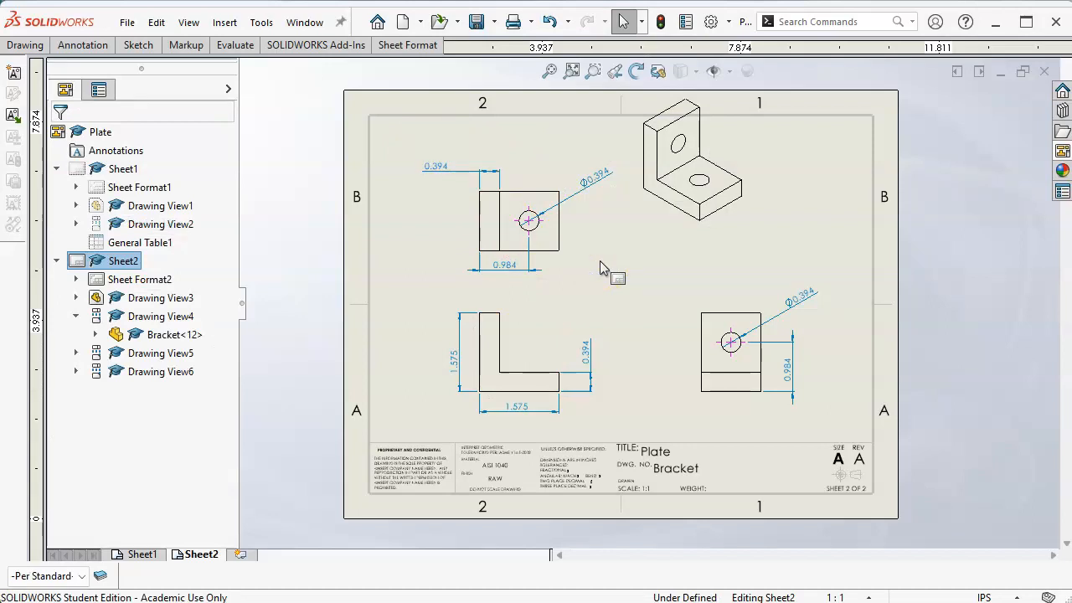
Dimension the distance from the hole centre to the right edge in the bracket's right view
click(83, 45)
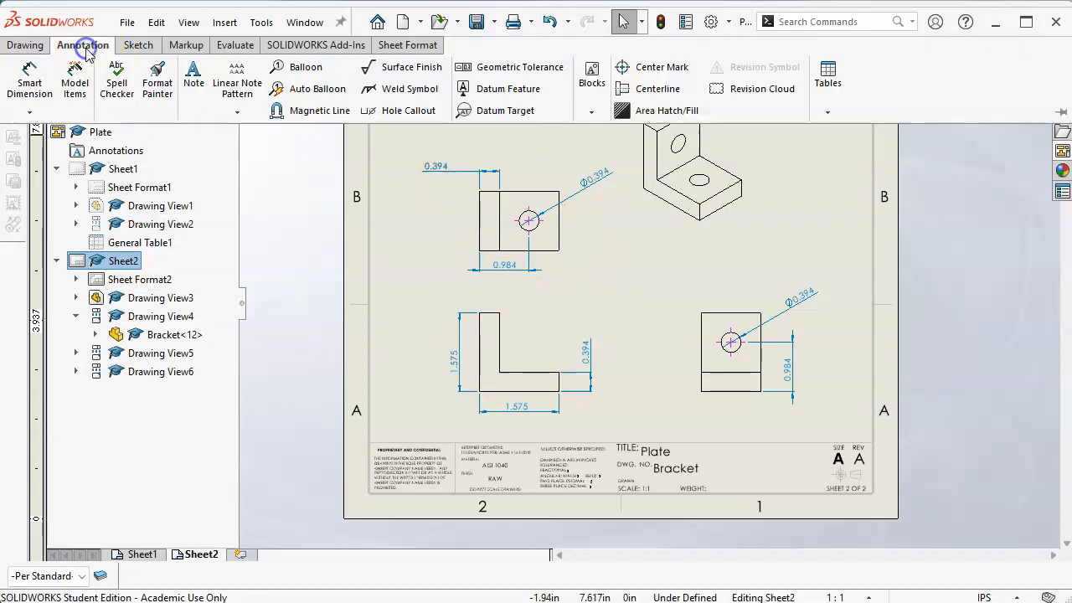
click(29, 77)
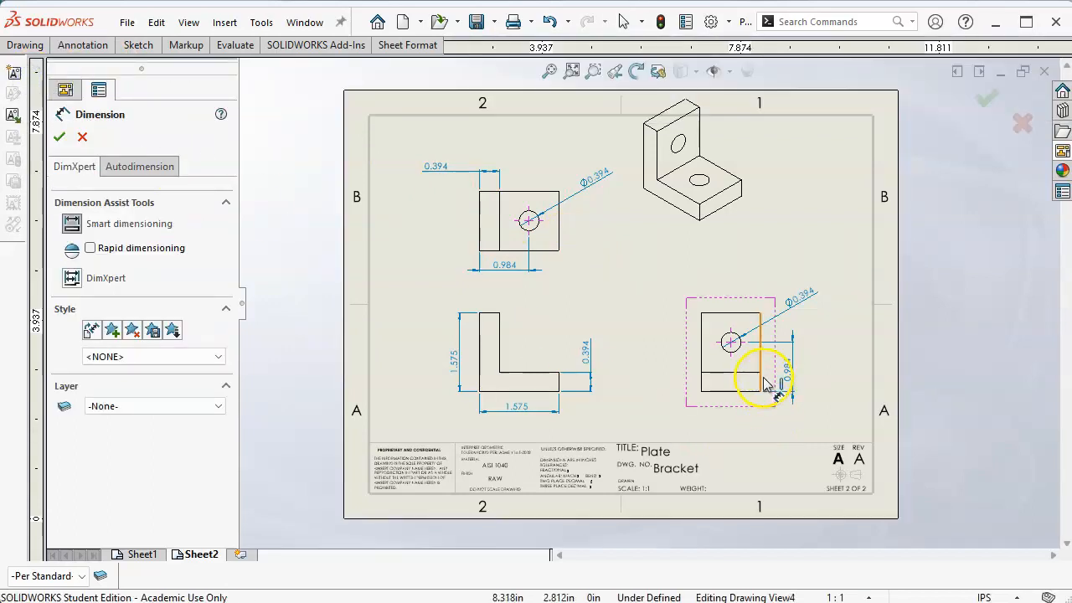
click(732, 358)
click(760, 391)
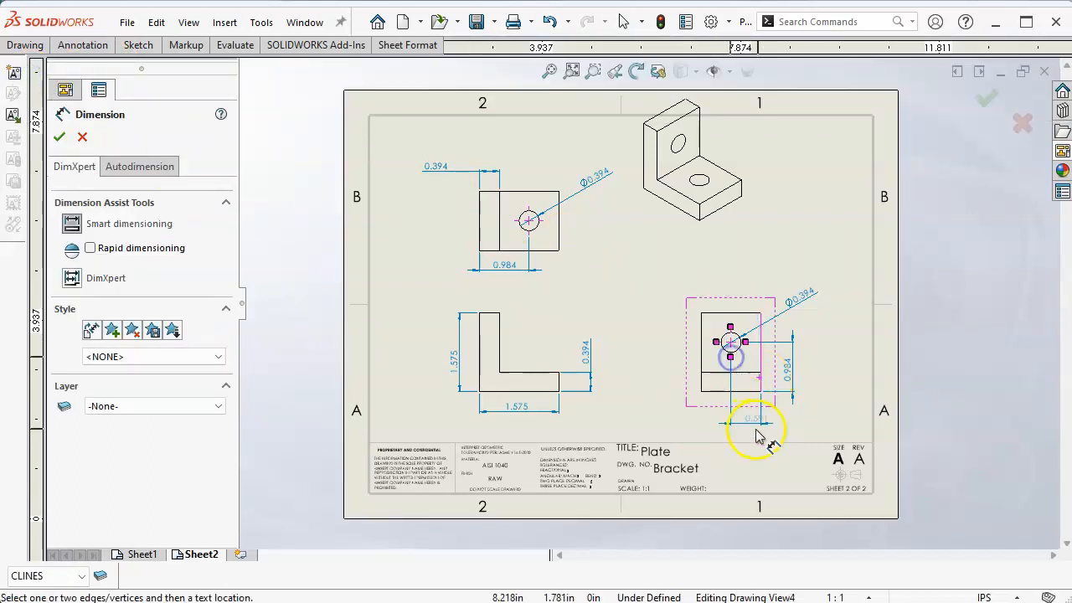
click(784, 428)
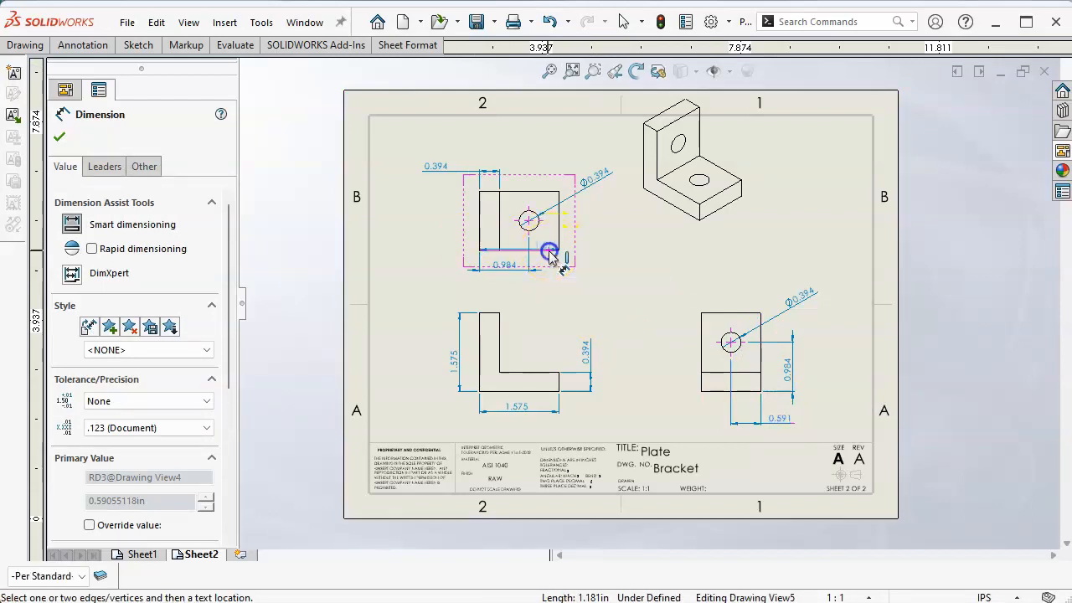
Dimension the hole centre's distance from the lower edge and the overall depth in the top view, and end dimensioning
click(515, 221)
click(458, 238)
click(445, 234)
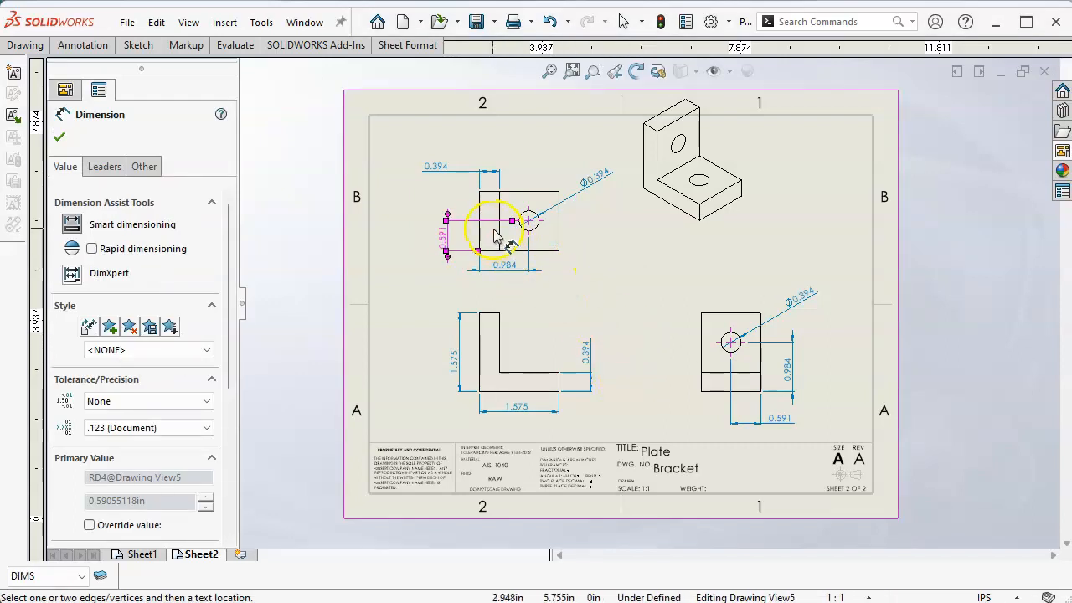
click(482, 235)
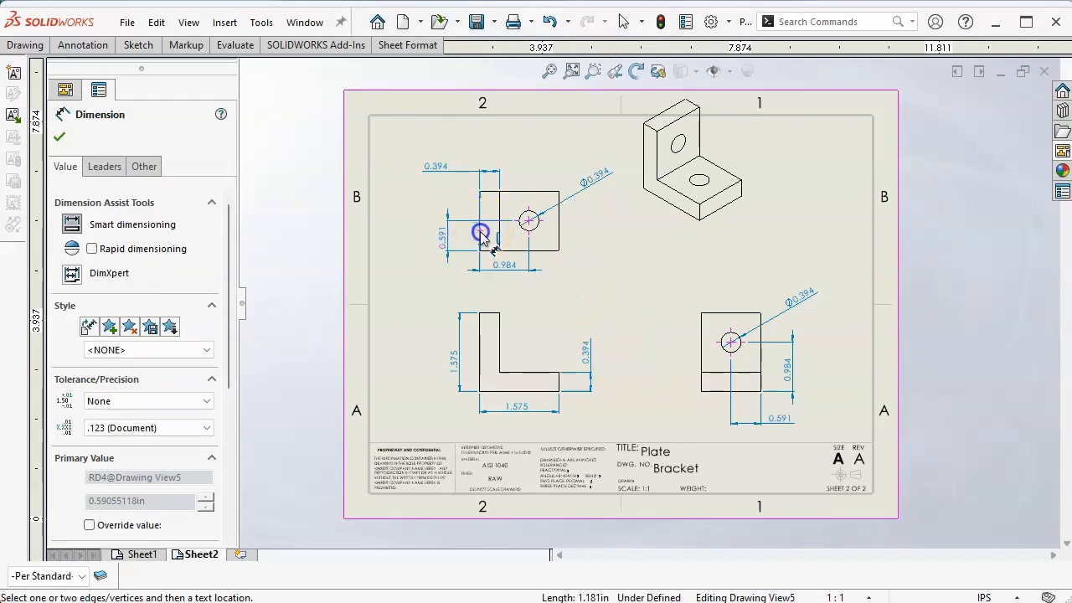
click(409, 228)
click(633, 331)
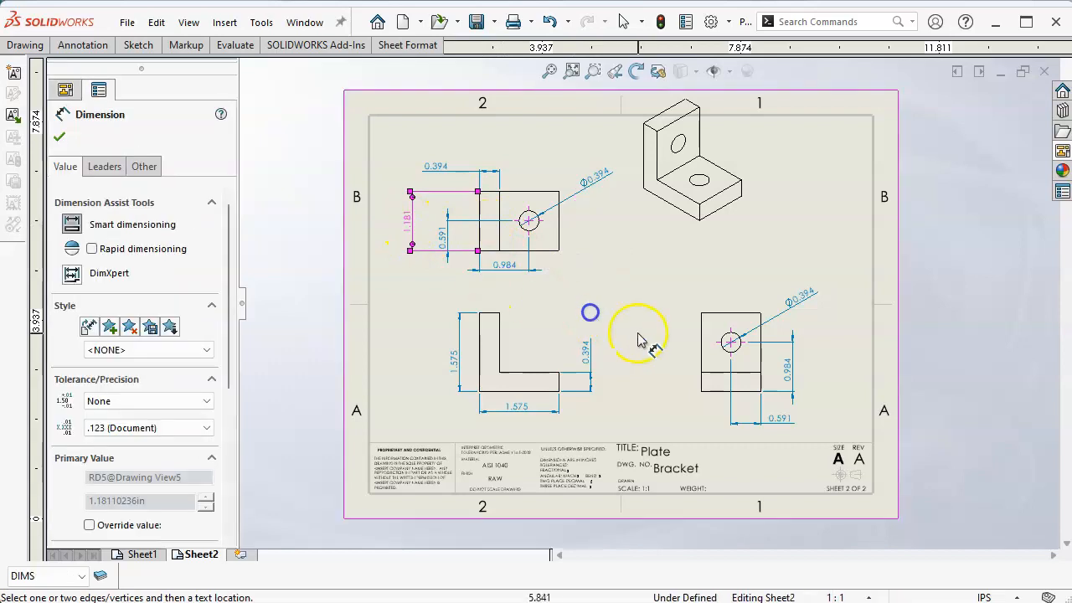
right_click(630, 329)
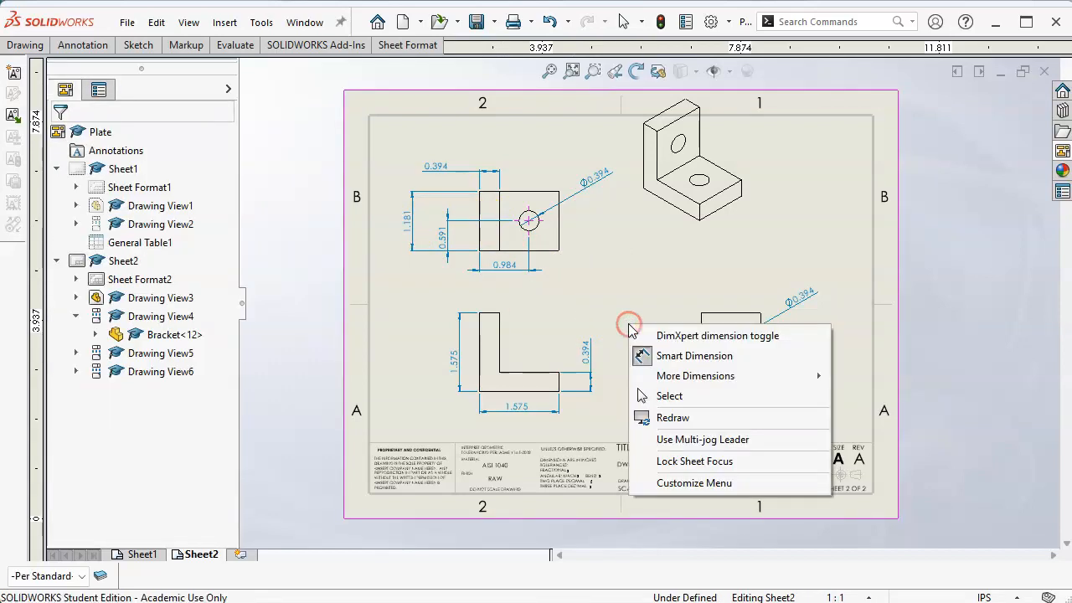
click(692, 396)
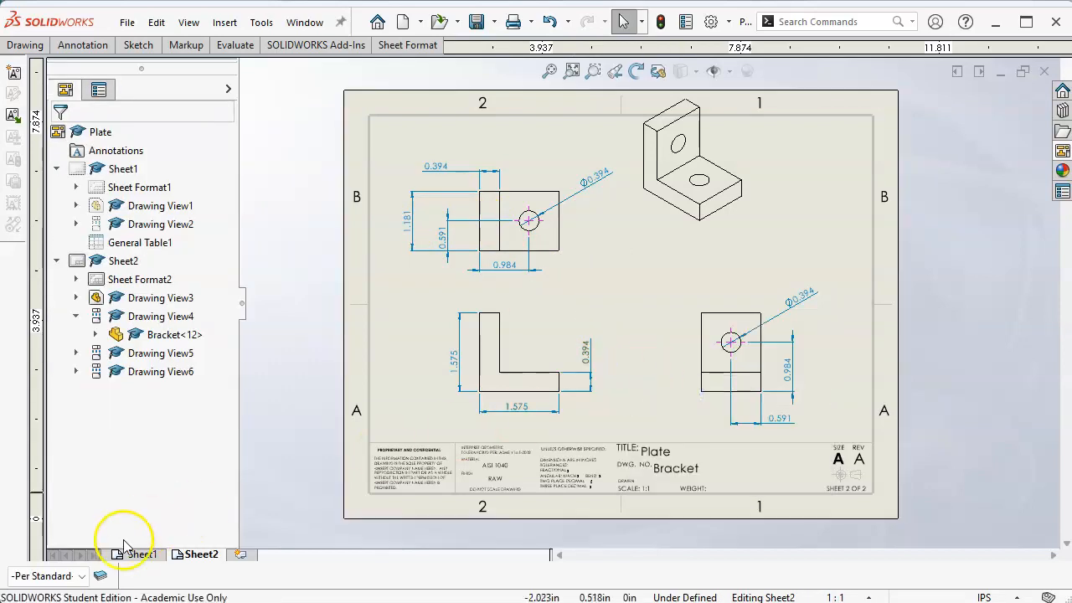
Copy Sheet2 and paste the duplicate after the selected sheet
right_click(184, 561)
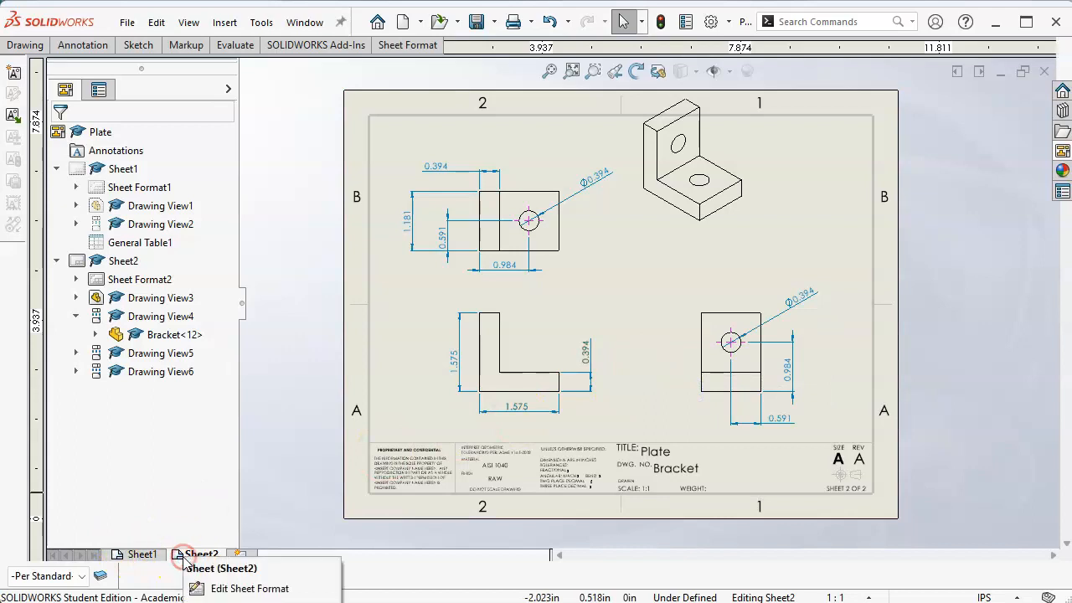
click(245, 578)
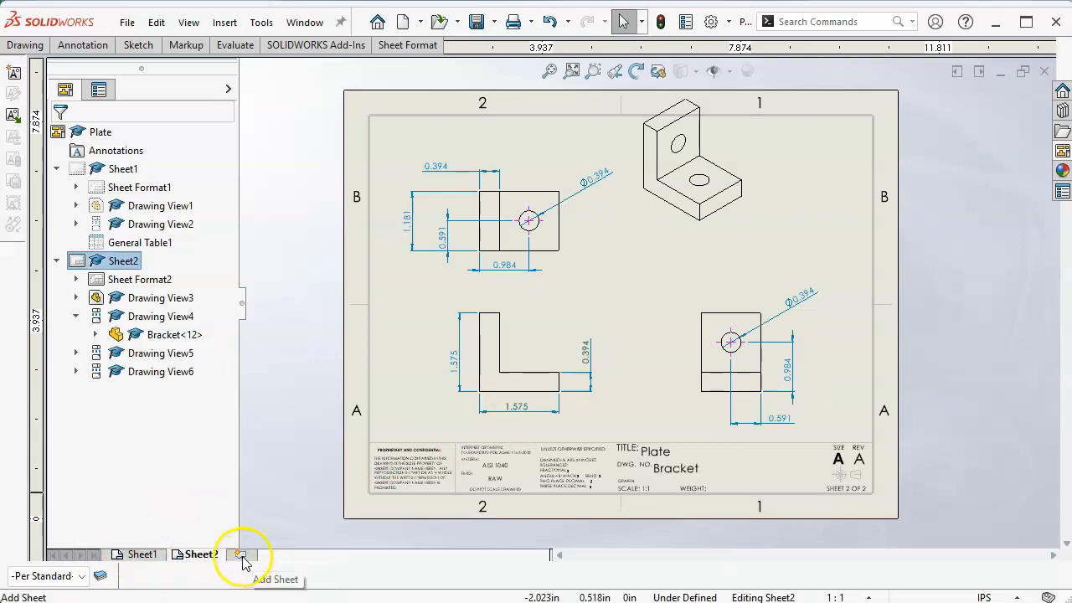
right_click(202, 556)
click(314, 434)
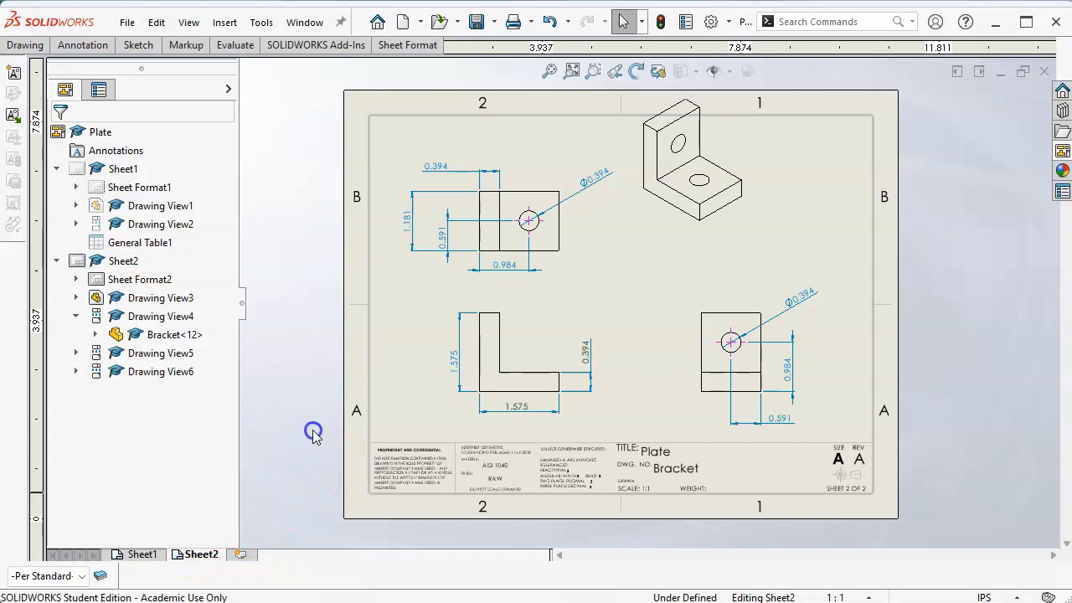
click(204, 556)
right_click(205, 556)
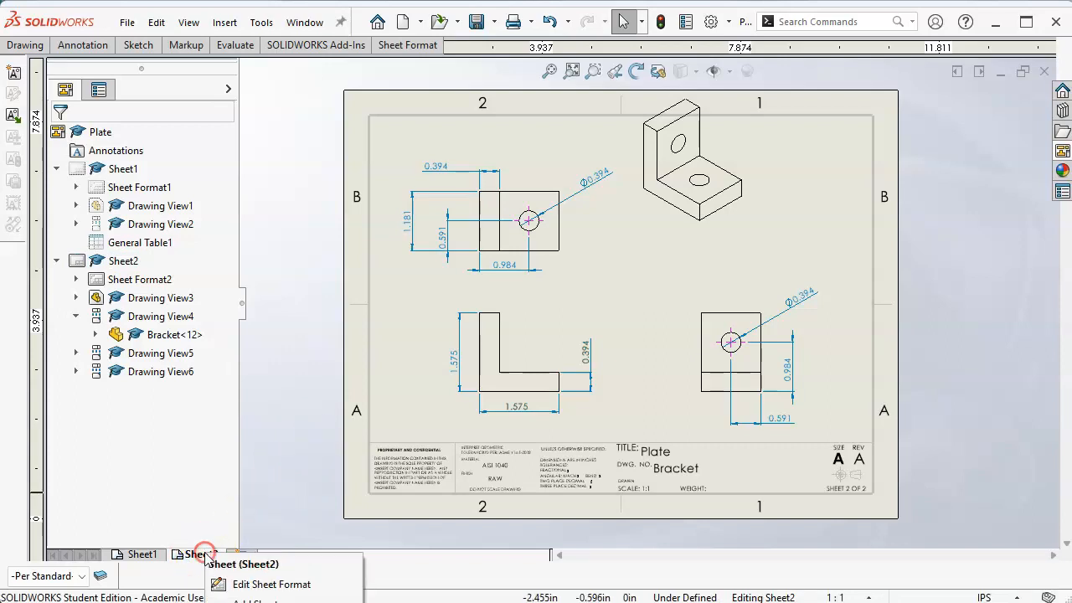
click(294, 465)
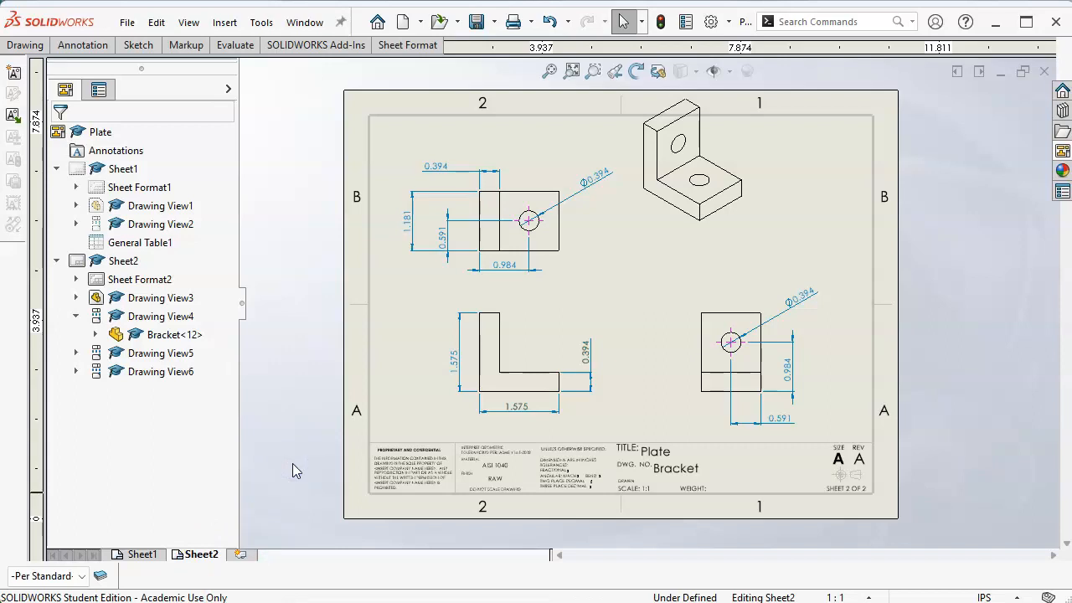
key(ctrl+v)
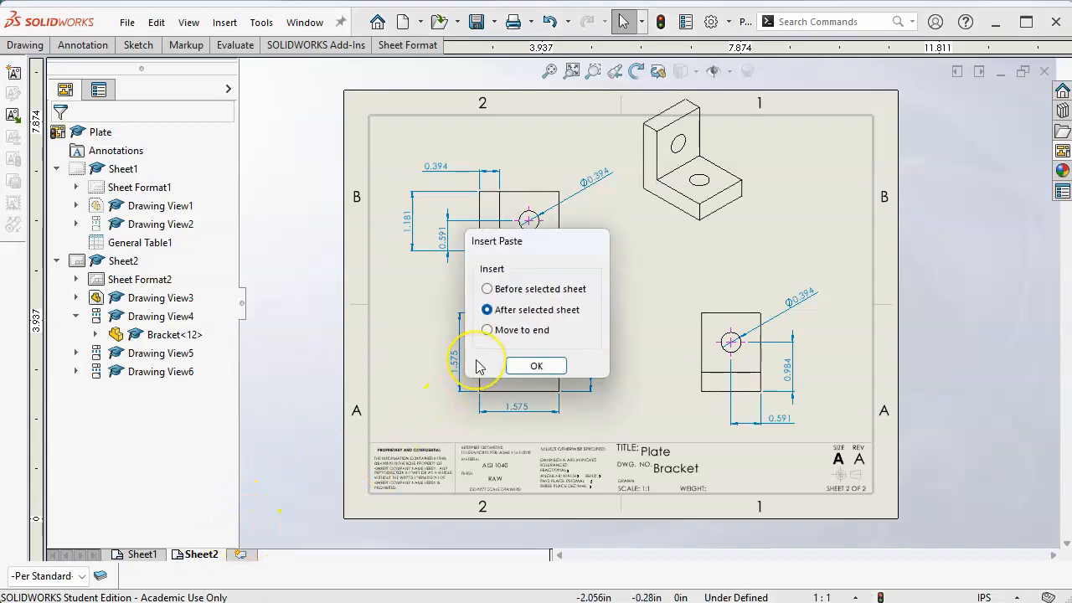
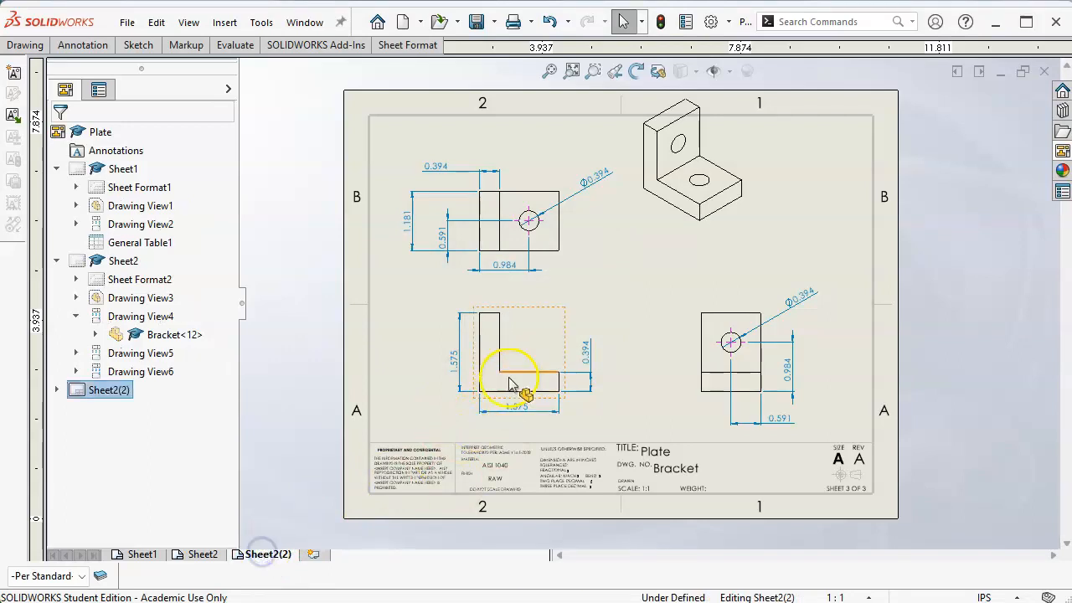
Switch the reference configuration of the duplicated sheet's front view to C BRACKET
click(523, 346)
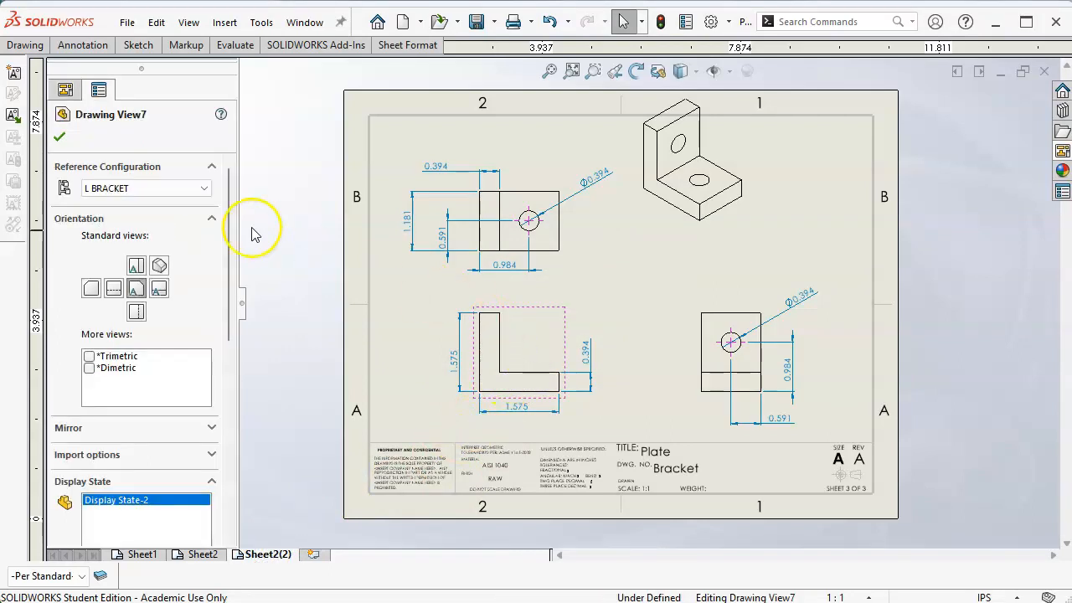
click(204, 189)
click(155, 206)
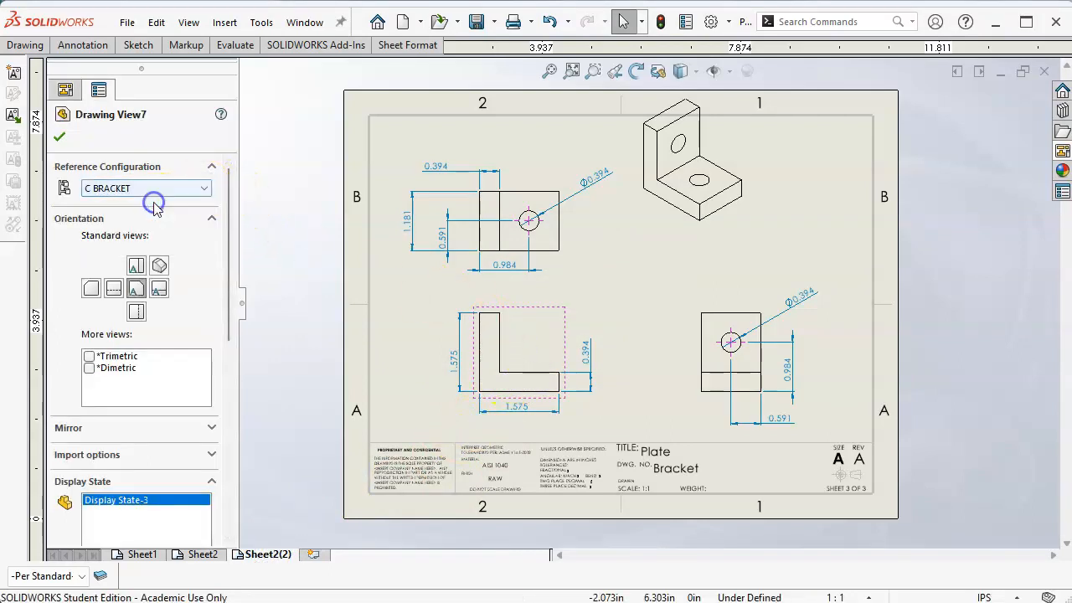
click(60, 137)
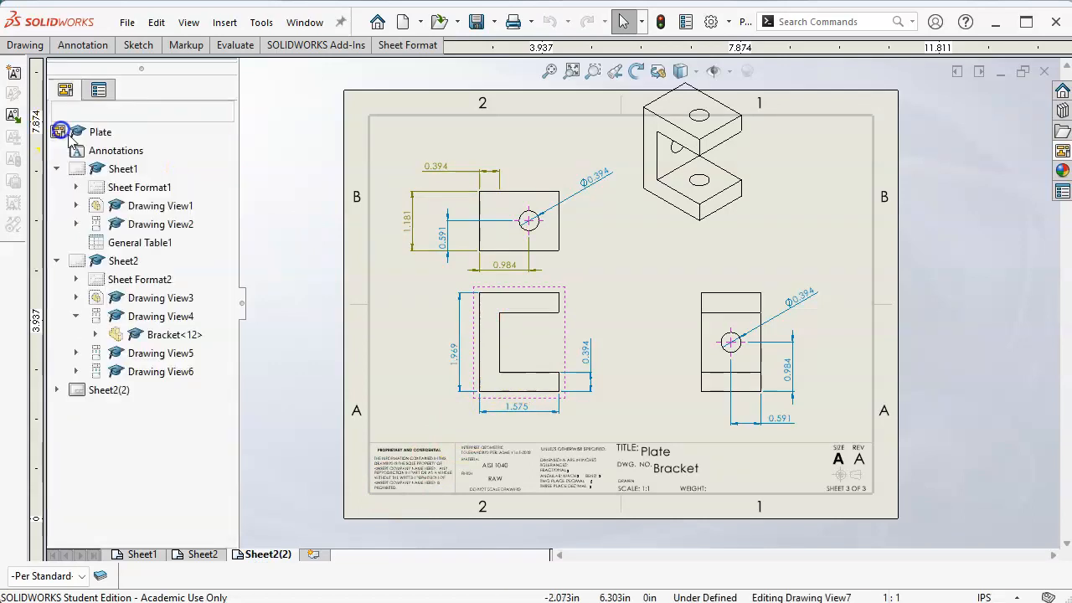
Delete the dangling wall thickness dimension above the C bracket's top view
click(502, 275)
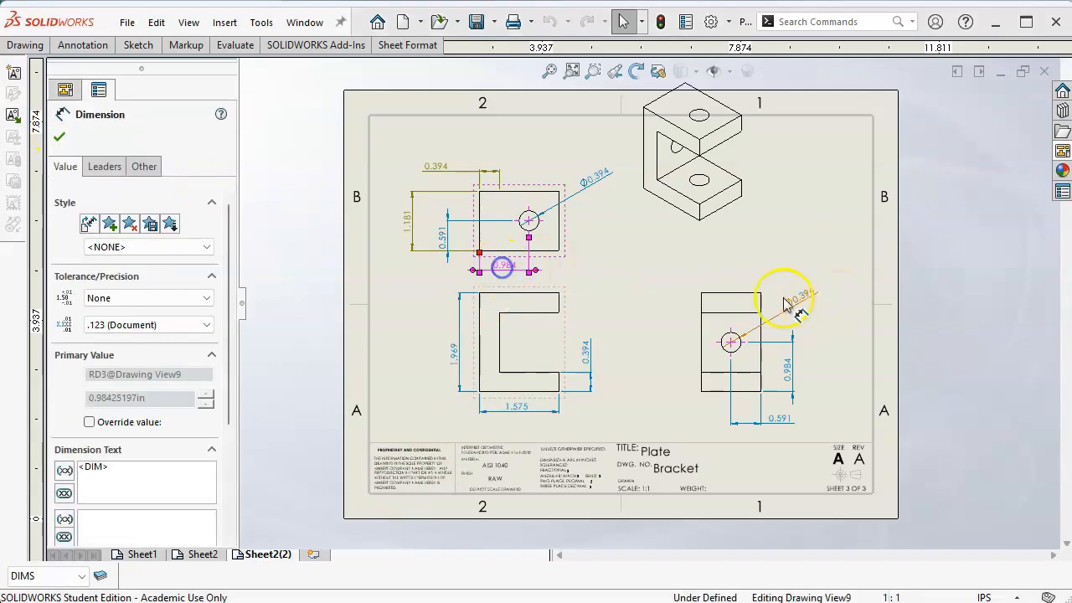
scroll(506, 257, down, 1)
scroll(486, 245, down, 1)
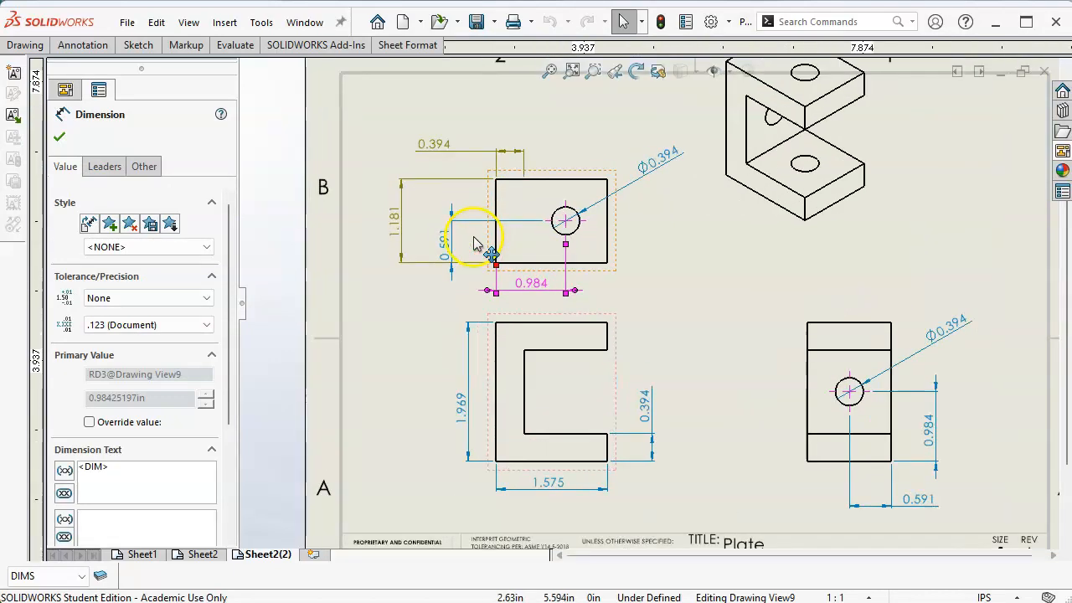
click(436, 144)
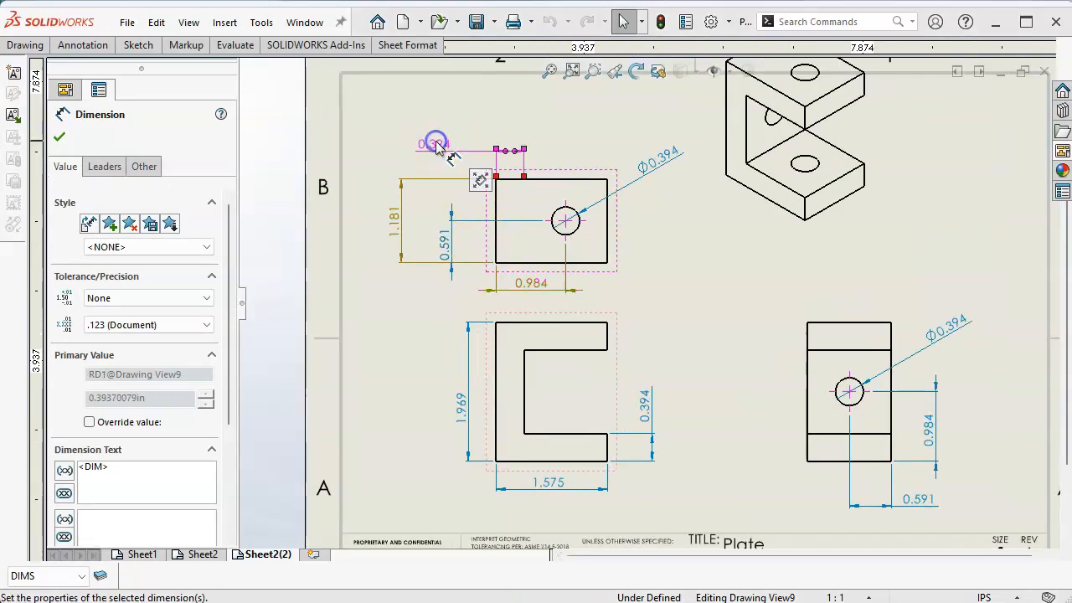
key(Delete)
Try to reattach the dangling overall depth dimension to the top view's corner, and remove that dimension
click(399, 230)
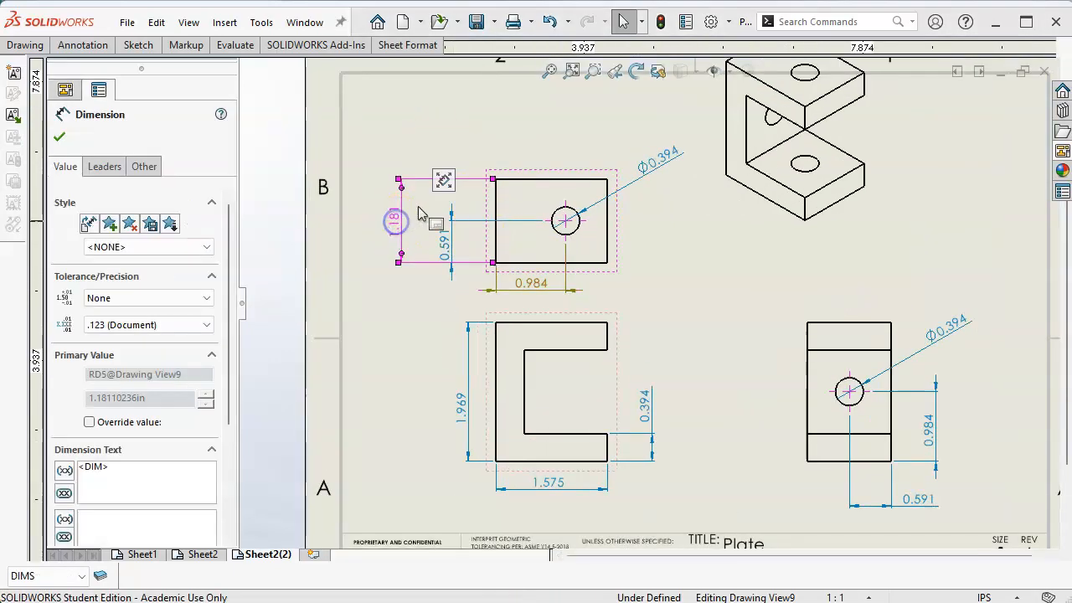
click(394, 151)
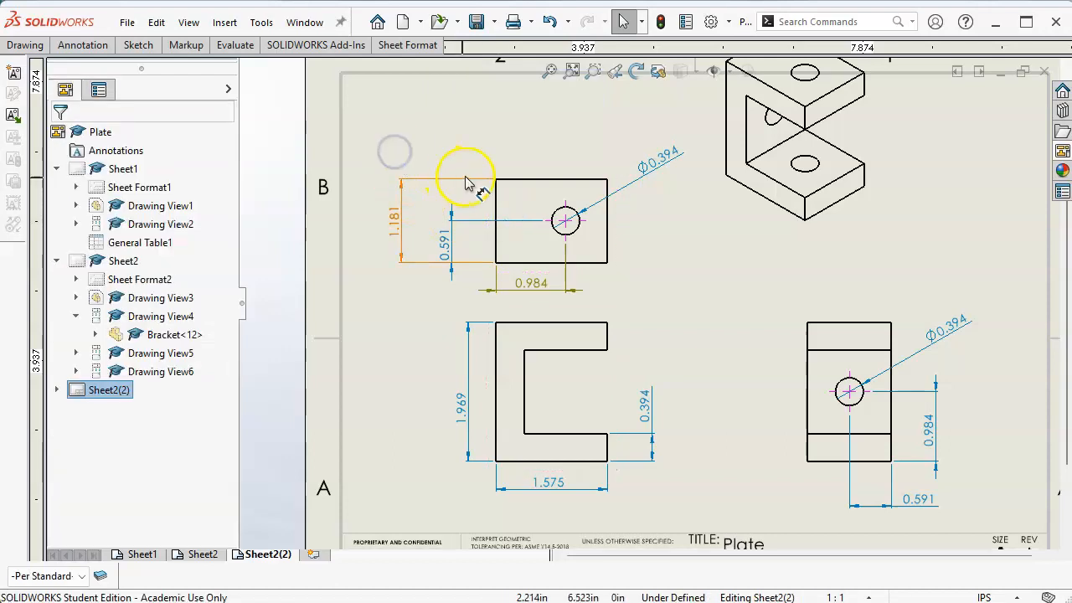
click(399, 220)
mouse_move(495, 181)
mouse_down()
mouse_move(486, 160)
mouse_move(497, 181)
mouse_move(497, 168)
mouse_up()
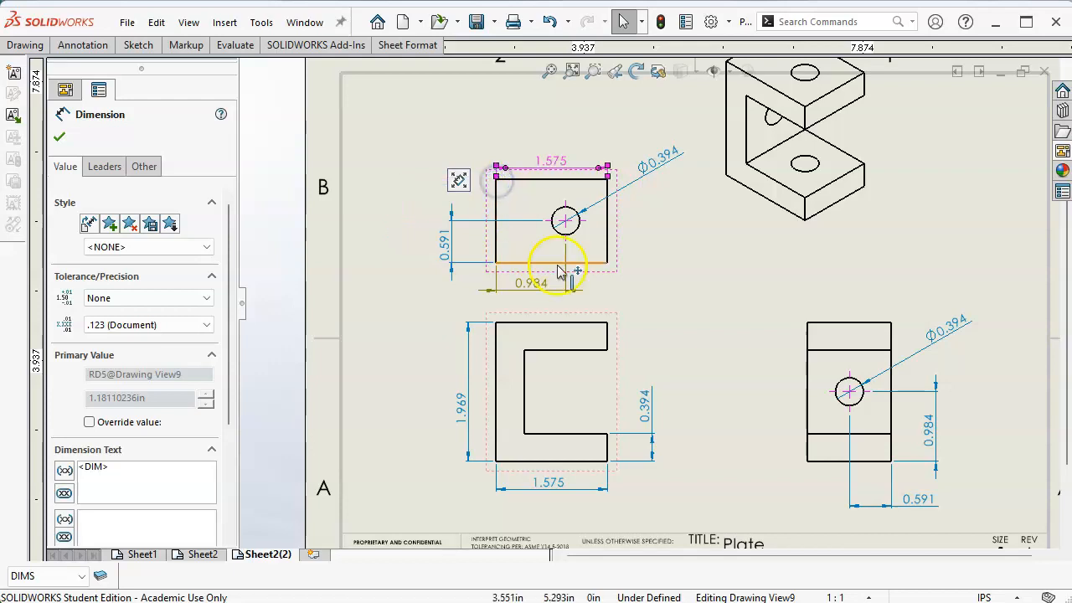
click(536, 138)
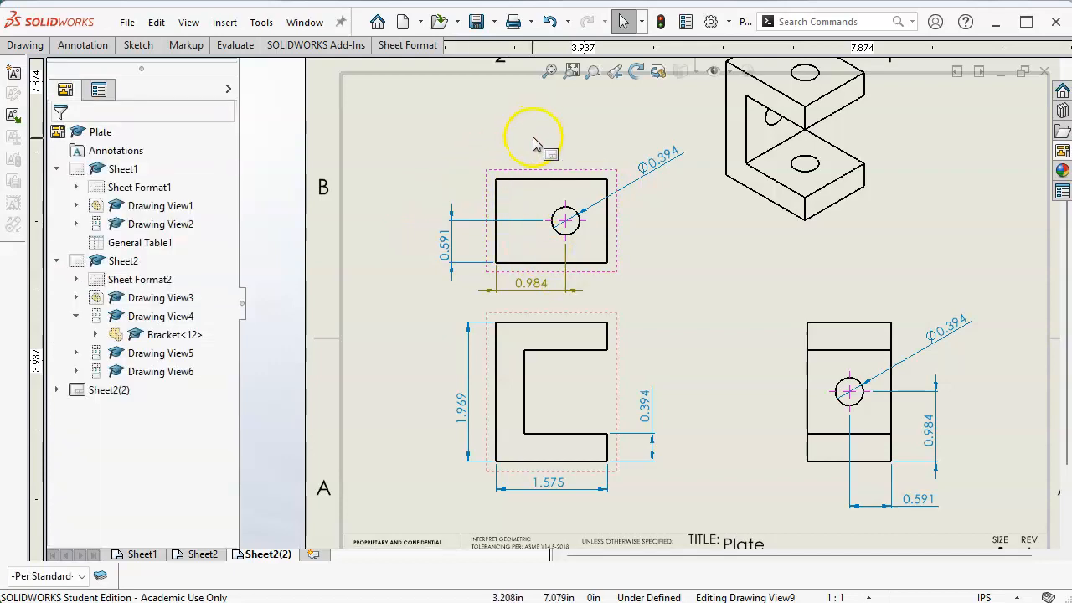
Delete the dangling horizontal hole location dimension below the C bracket's top view
click(531, 283)
key(Delete)
click(682, 306)
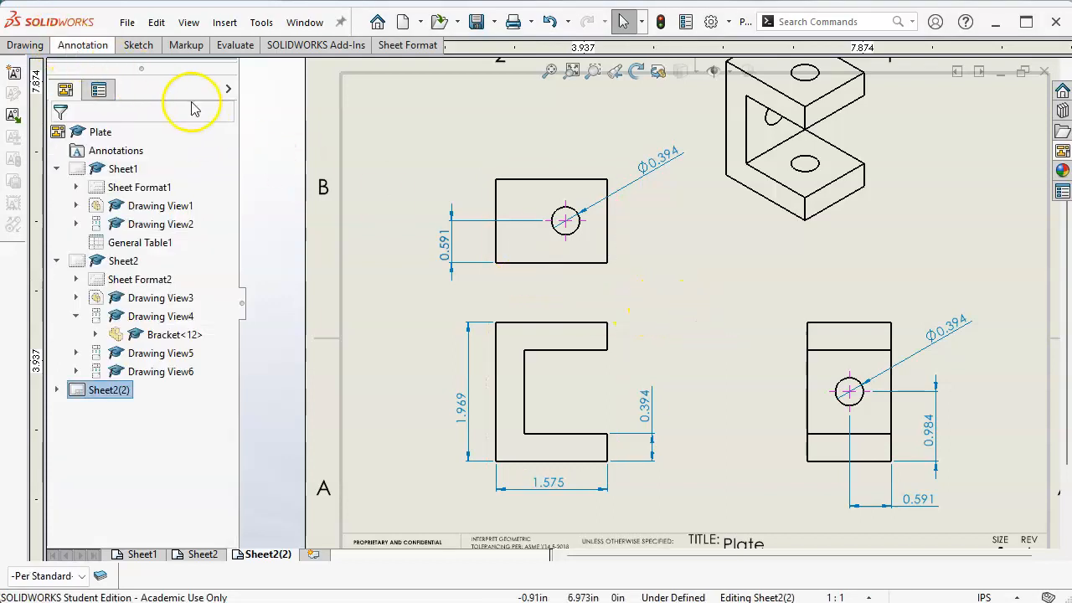
Dimension the overall depth of the C bracket's top view, placing it outside the existing hole location dimension
click(84, 45)
click(29, 84)
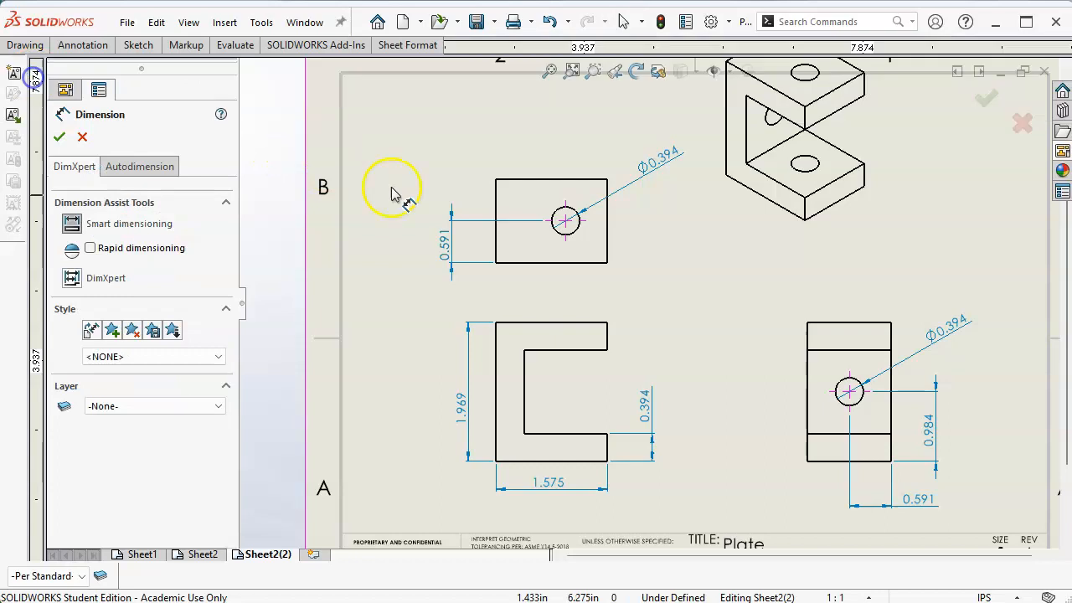
click(492, 201)
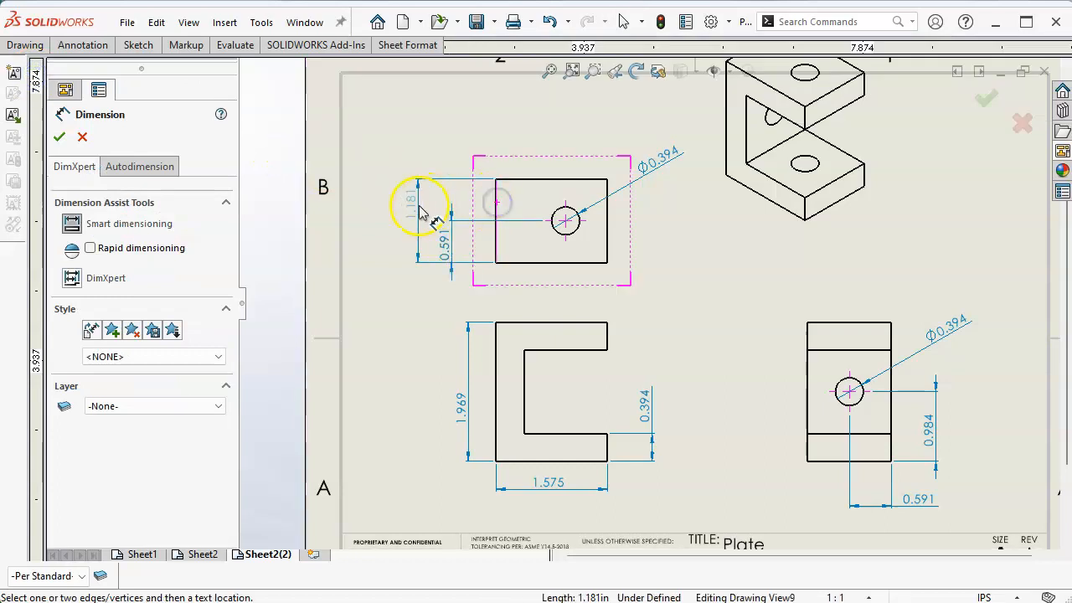
click(400, 206)
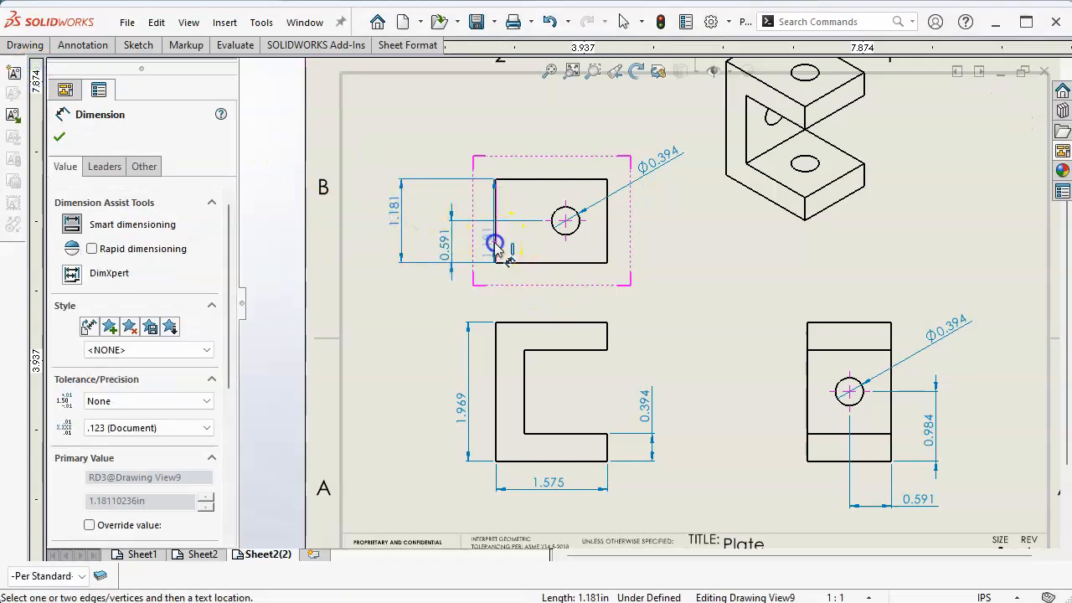
Dimension the hole's horizontal distance from the back wall edge below the C bracket's top view
click(609, 250)
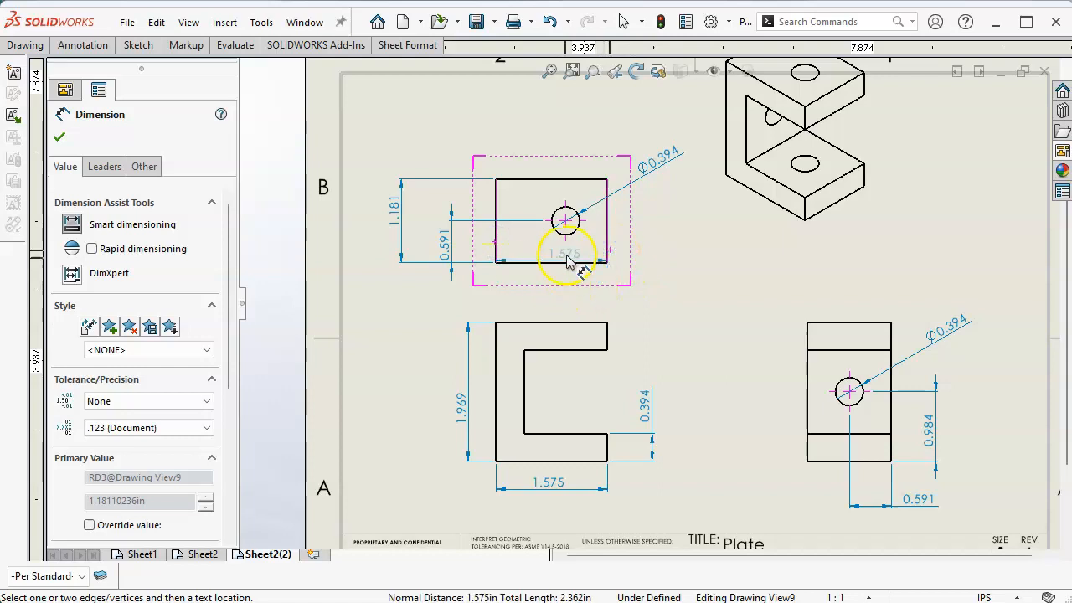
key(Escape)
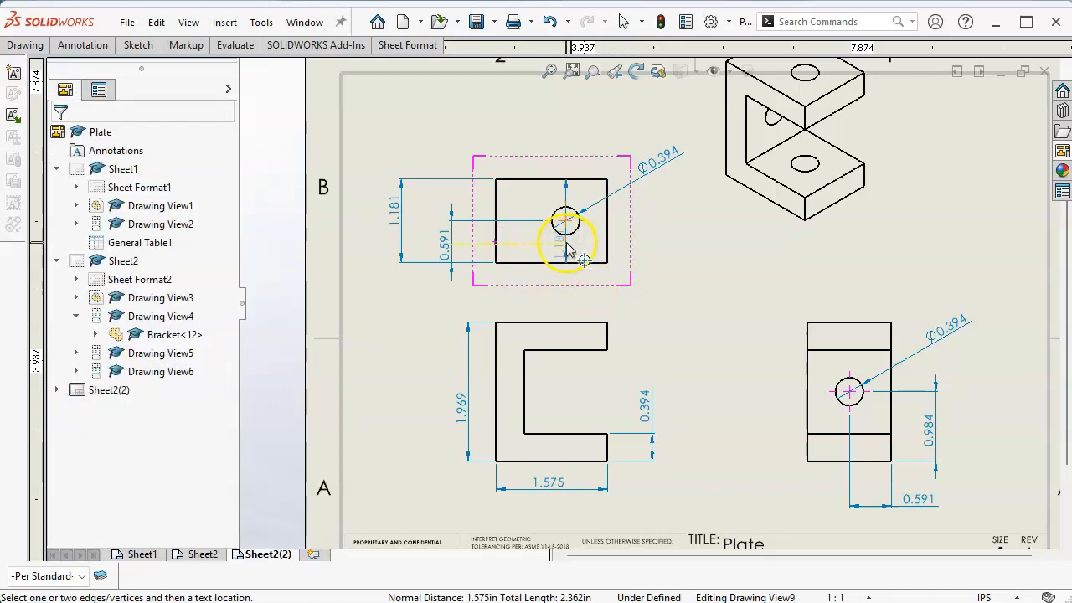
click(566, 238)
click(542, 295)
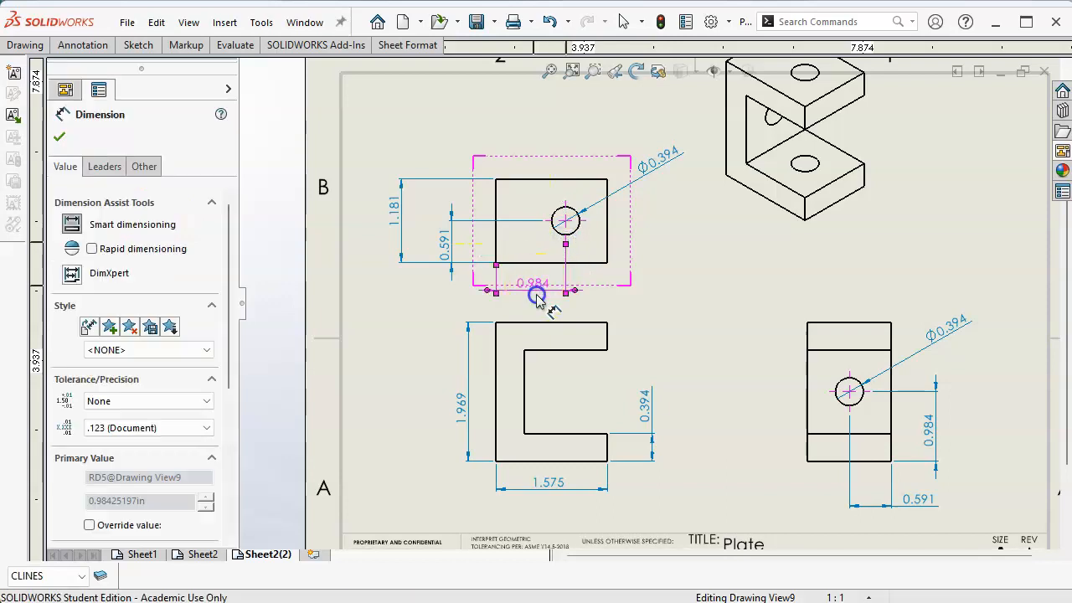
right_click(680, 276)
click(718, 342)
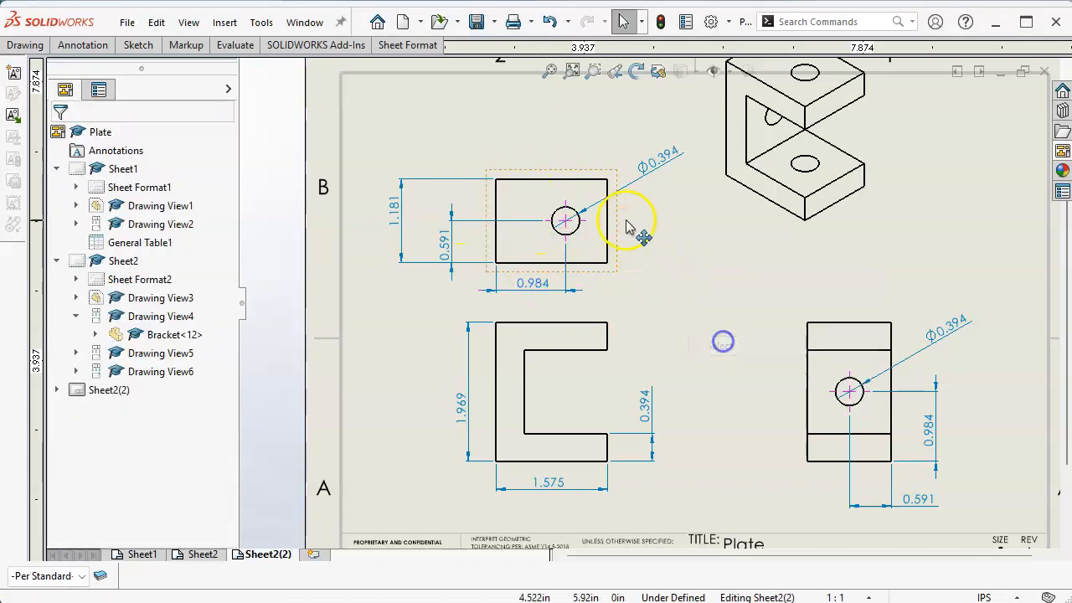
Append the text THRU ALL to the hole diameter dimension on the C bracket's top view
click(652, 167)
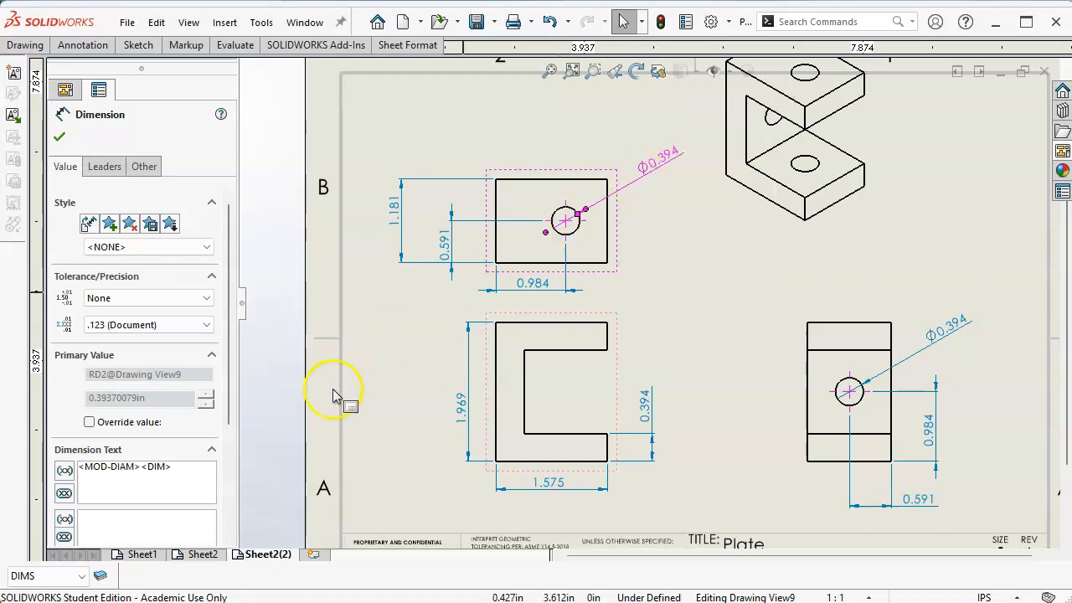
click(184, 470)
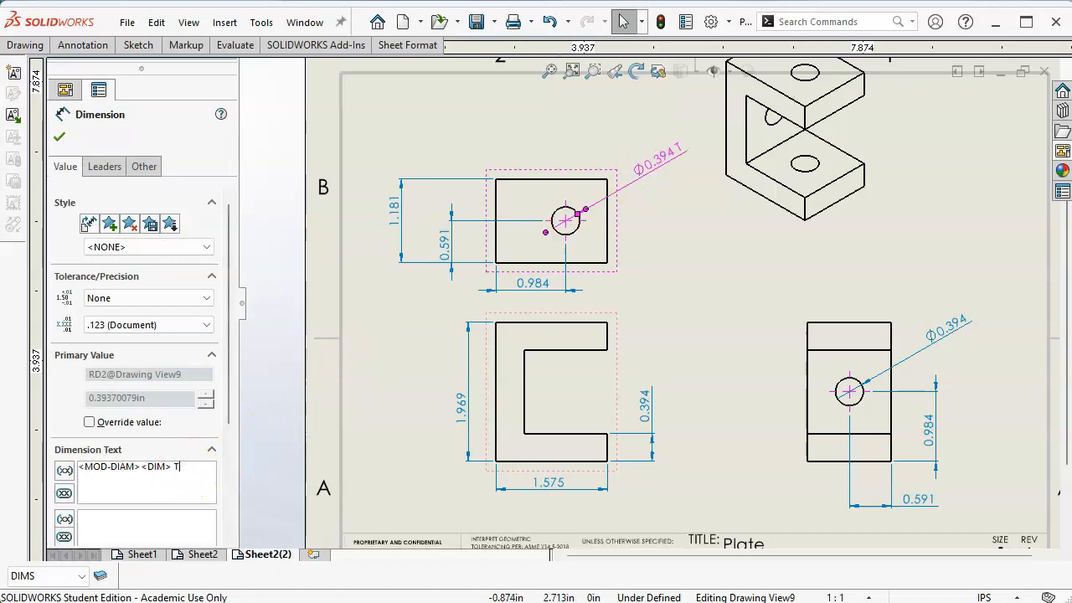
text(THRU ALL)
click(689, 304)
Set the display style of the C bracket's front view to Hidden Lines Visible
click(539, 401)
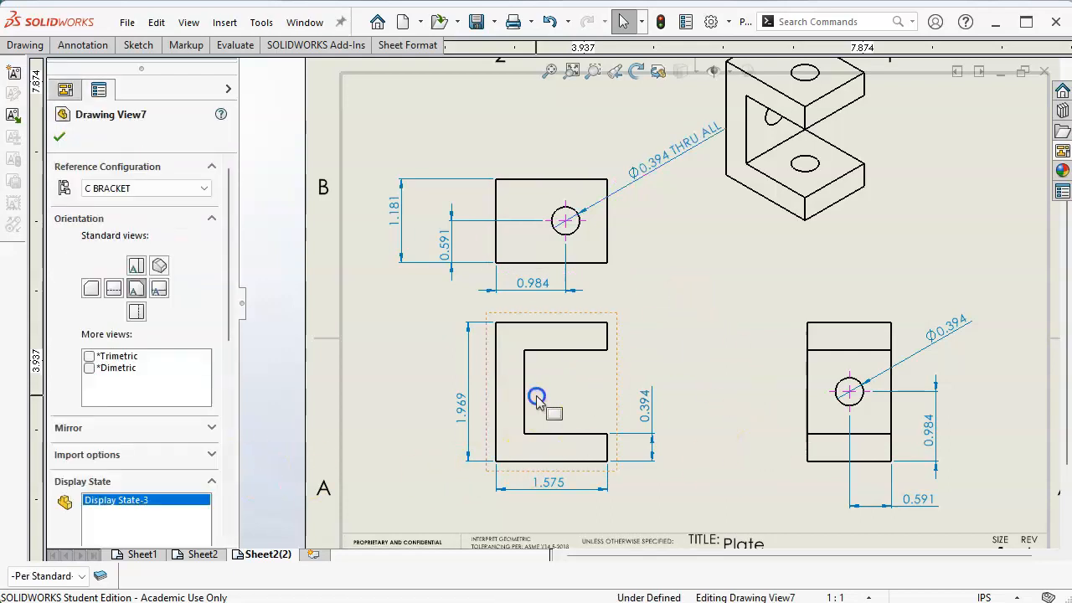
drag(233, 293, 228, 351)
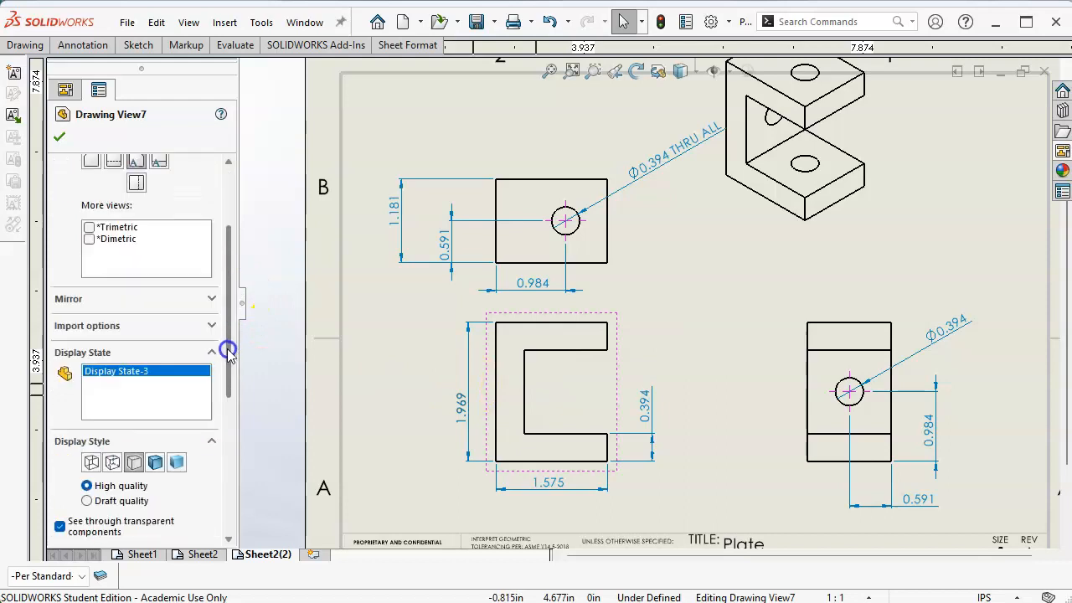
click(113, 371)
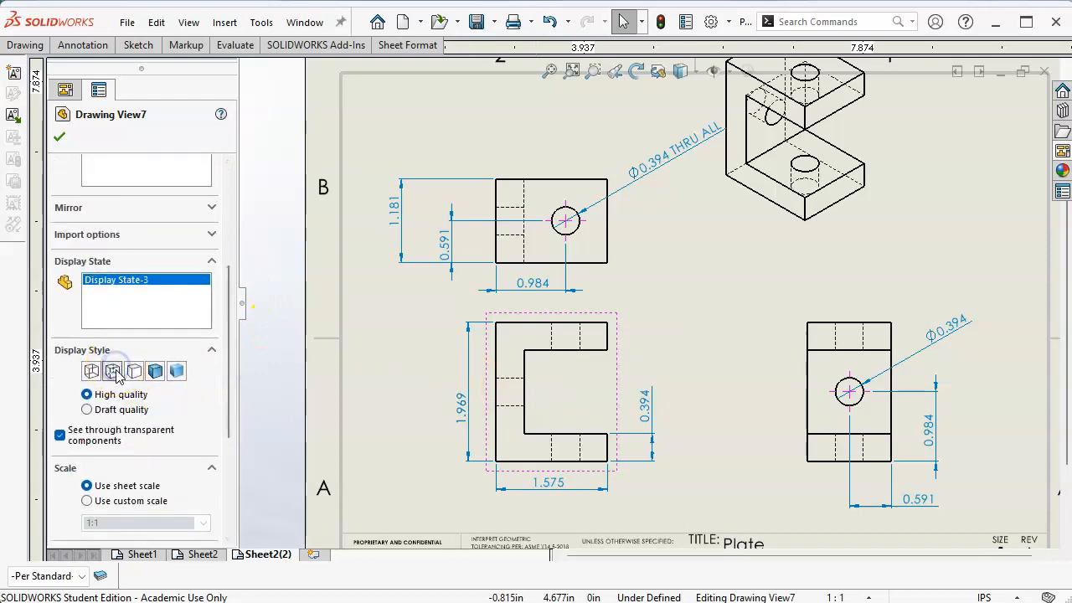
click(67, 135)
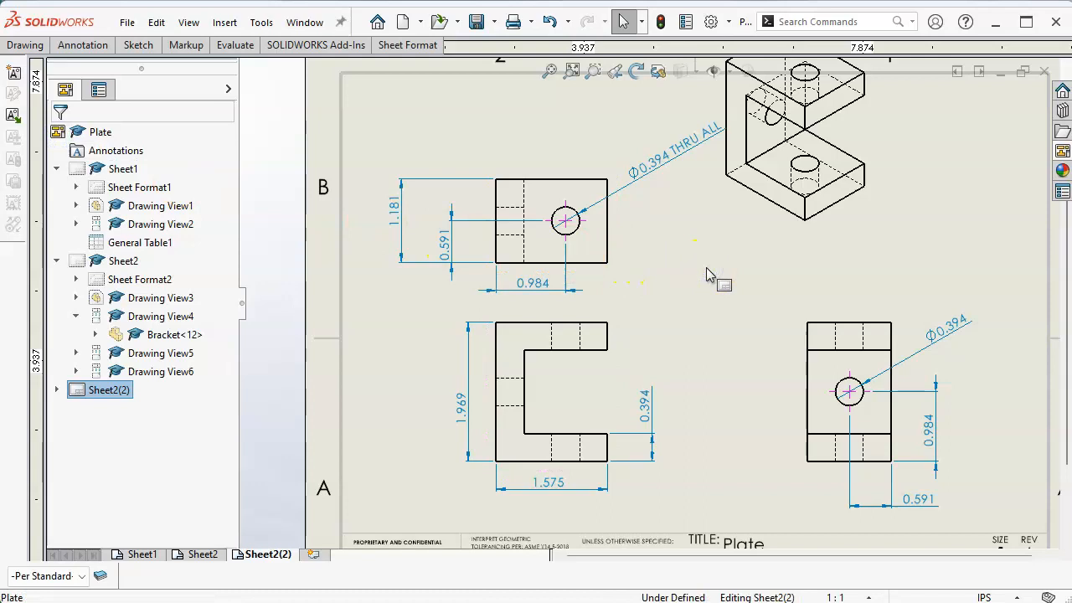
Move the front view's overall height dimension farther from the part and shift the isometric view away from the THRU ALL callout
drag(461, 406, 424, 404)
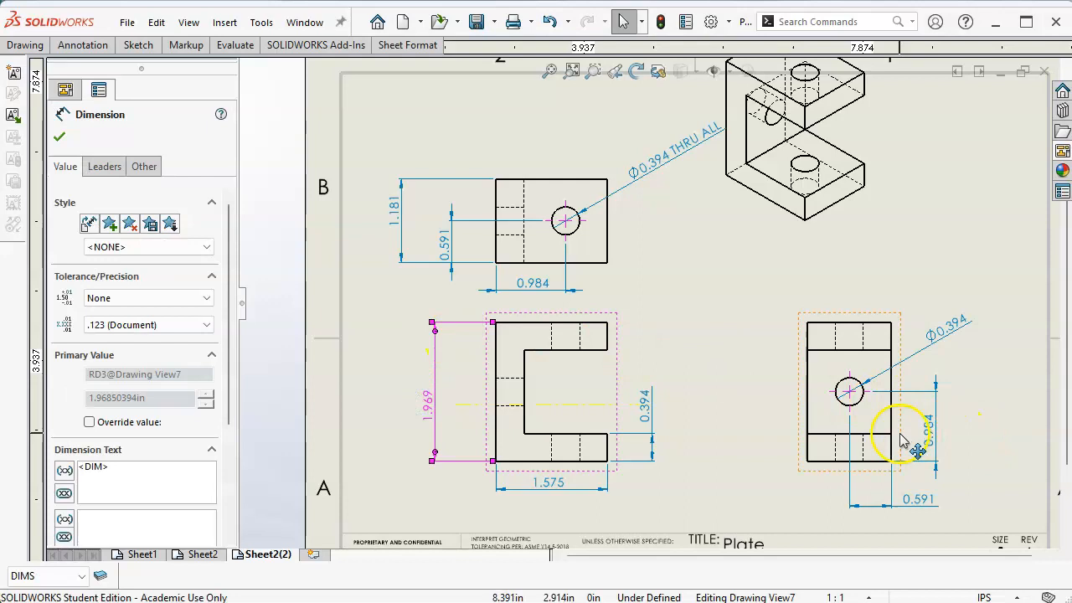
click(830, 232)
drag(838, 232, 966, 297)
click(741, 268)
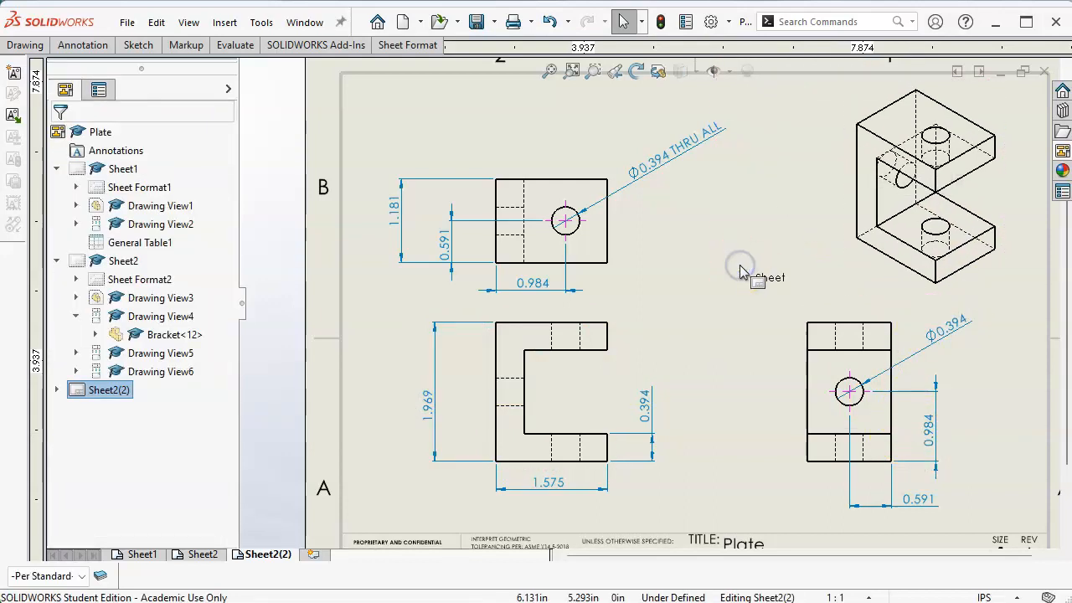
click(399, 221)
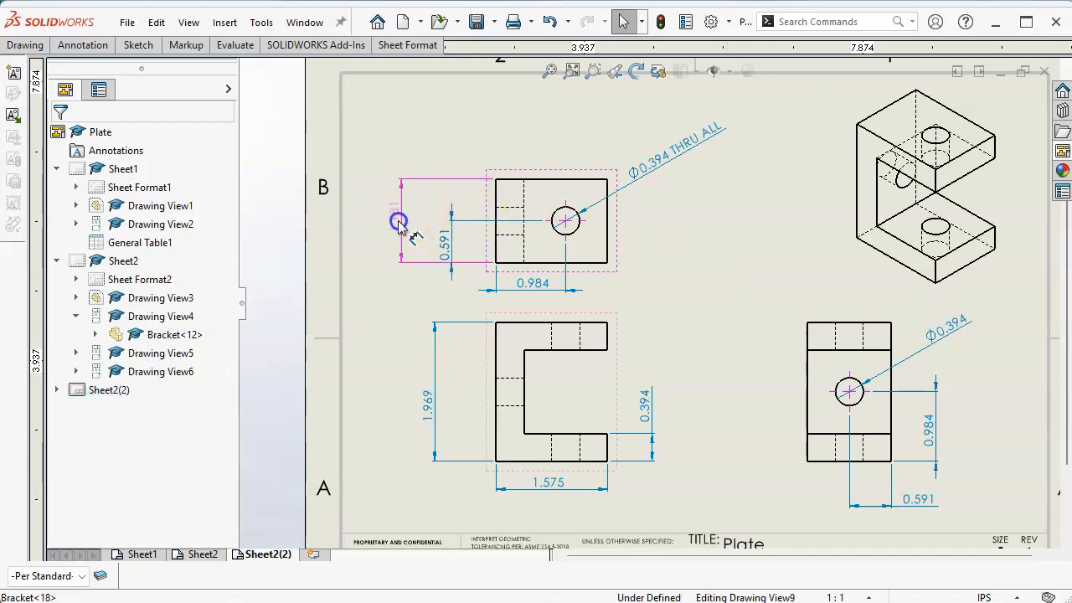
click(674, 262)
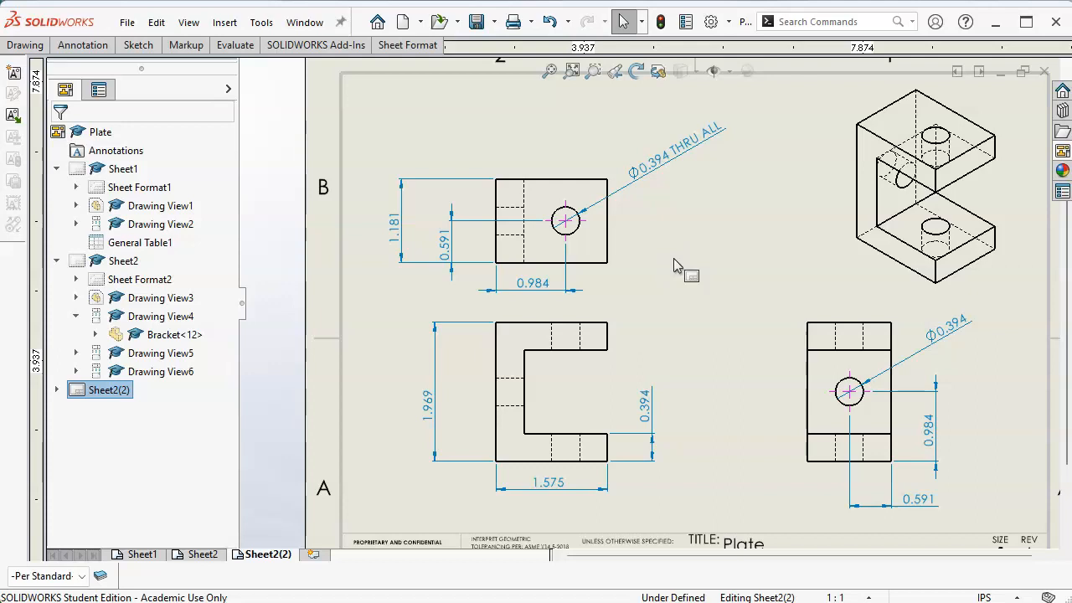
Dimension the thickness of the upper flange on the C bracket's front view
click(65, 48)
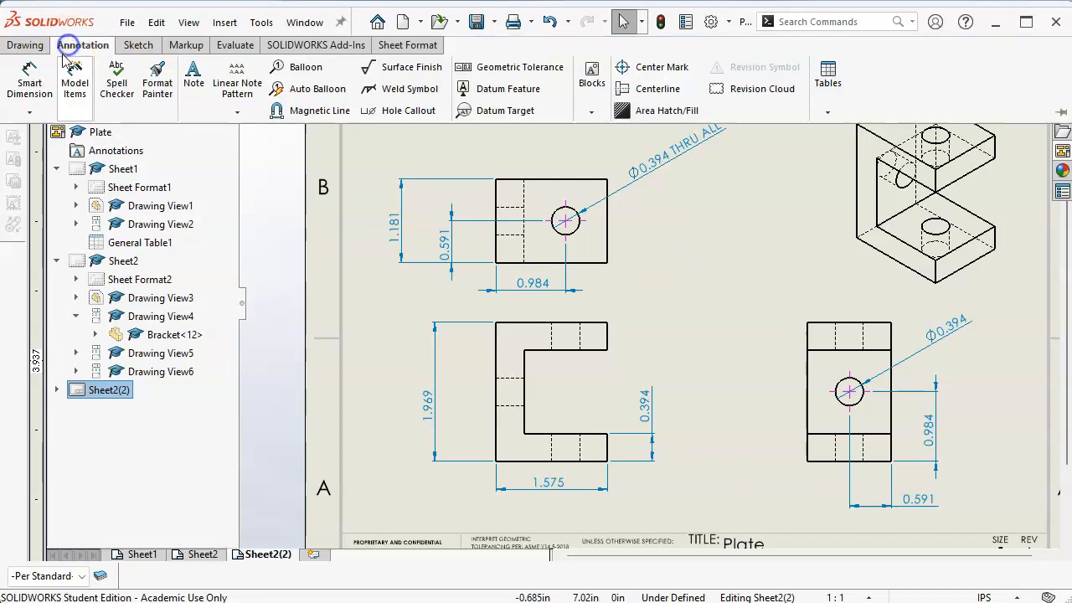
click(34, 80)
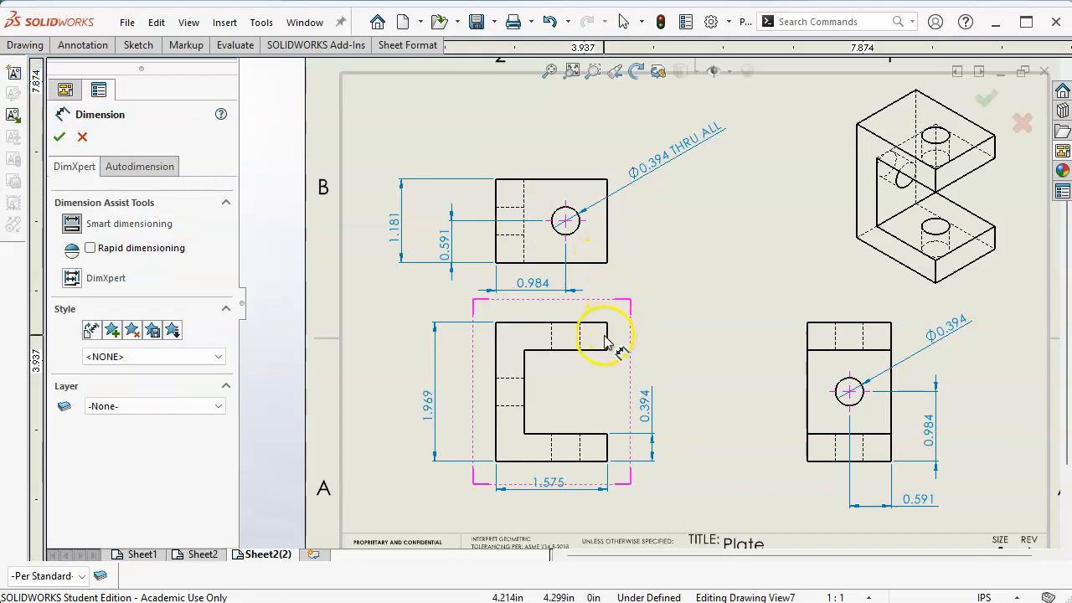
click(612, 343)
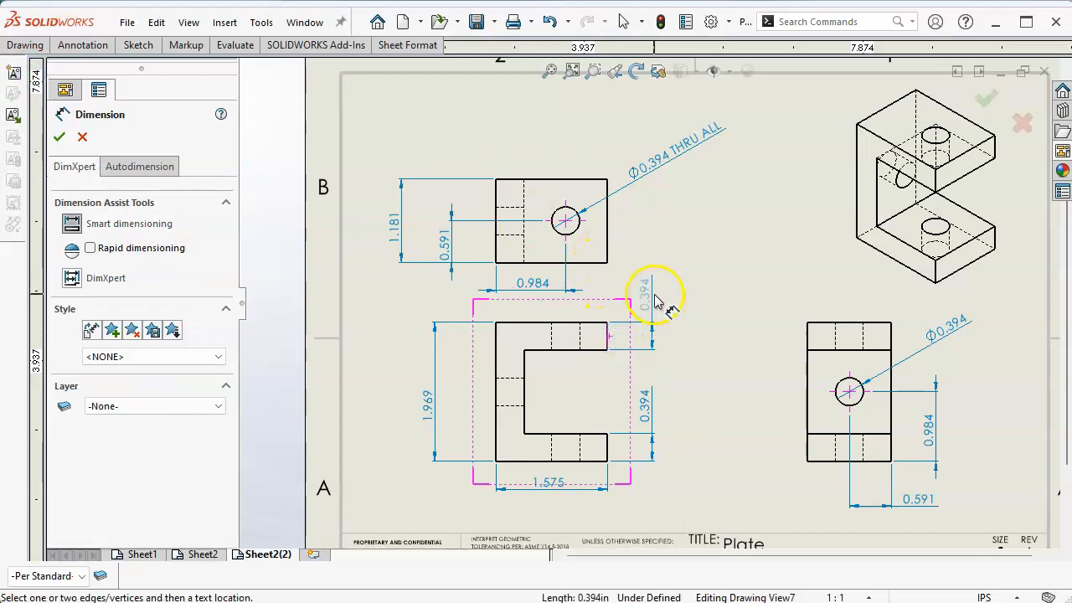
click(649, 295)
key(Escape)
Paste another copy of the L bracket sheet after Sheet2(2)
click(291, 555)
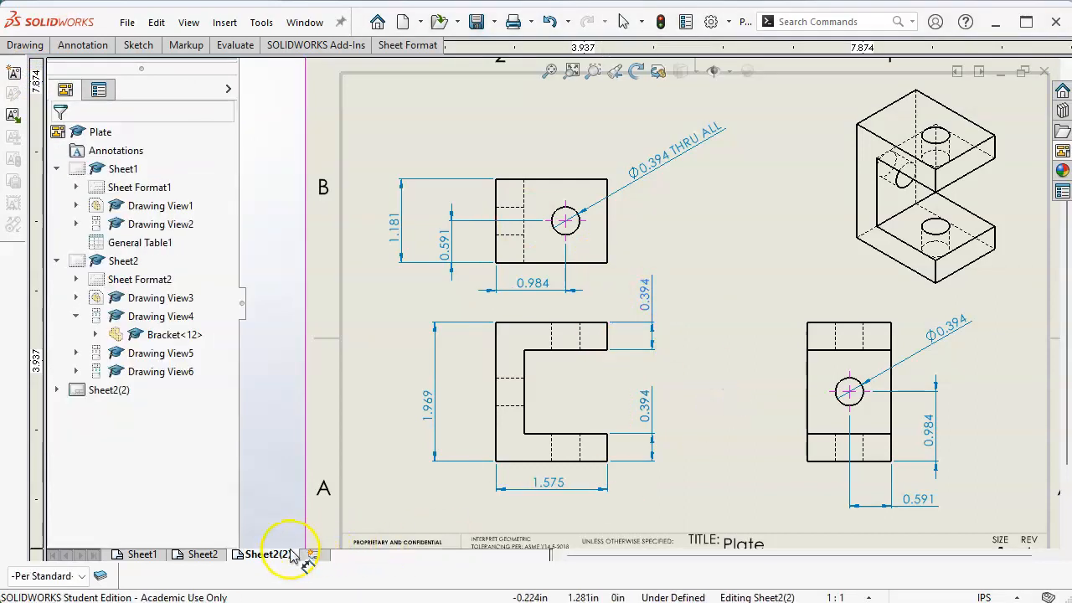
key(ctrl+v)
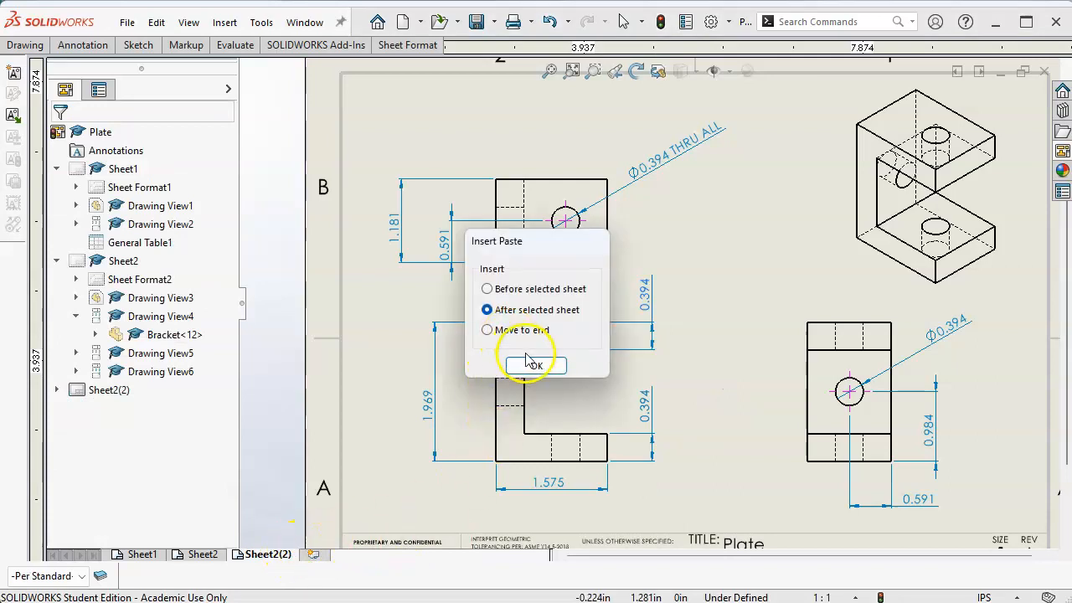
click(533, 365)
Switch the reference configuration of the new sheet's front view to Z BRACKET
click(526, 337)
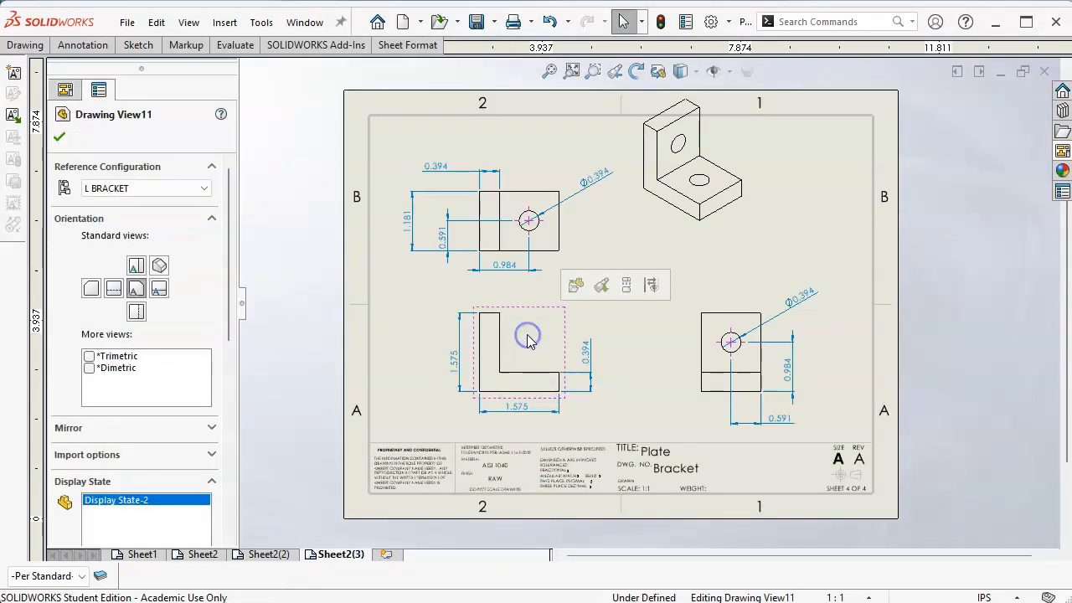
click(203, 189)
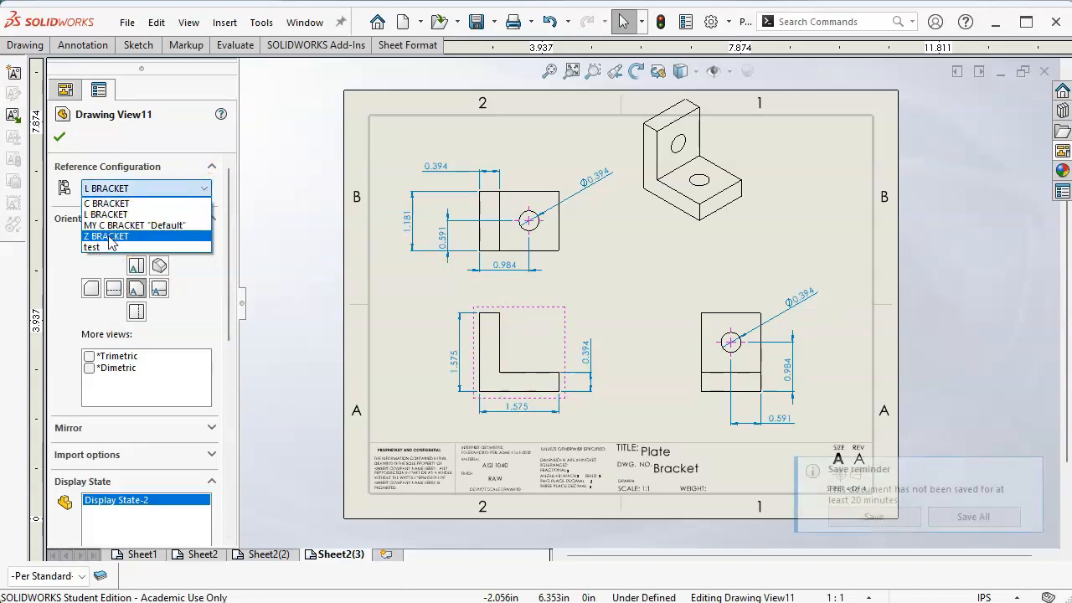
click(108, 236)
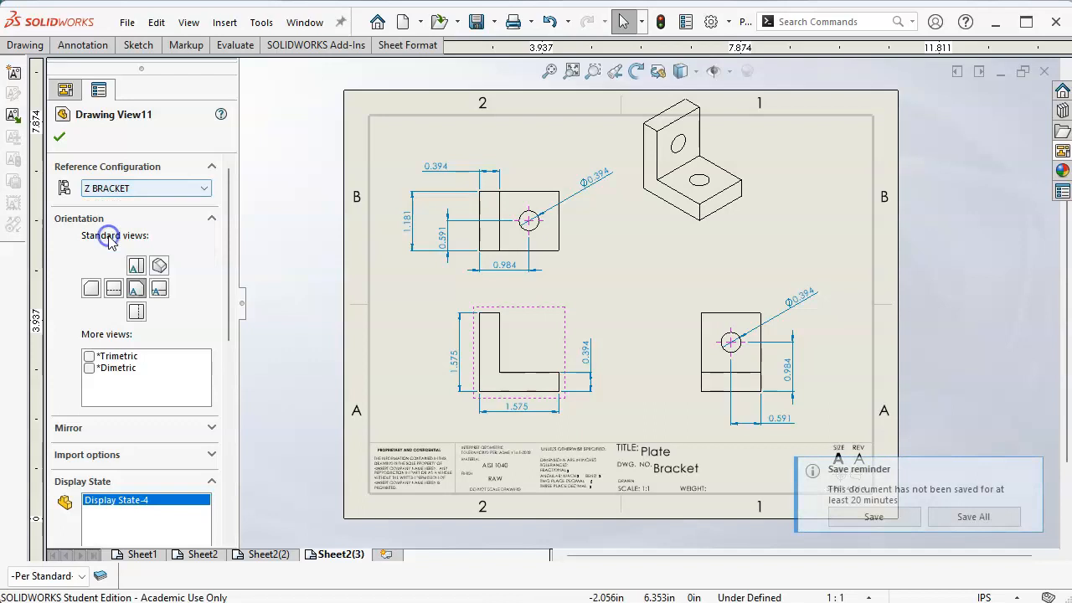
click(60, 138)
Delete the wall thickness, overall depth and both hole location dimensions from the Z bracket's top view
click(509, 264)
key(Delete)
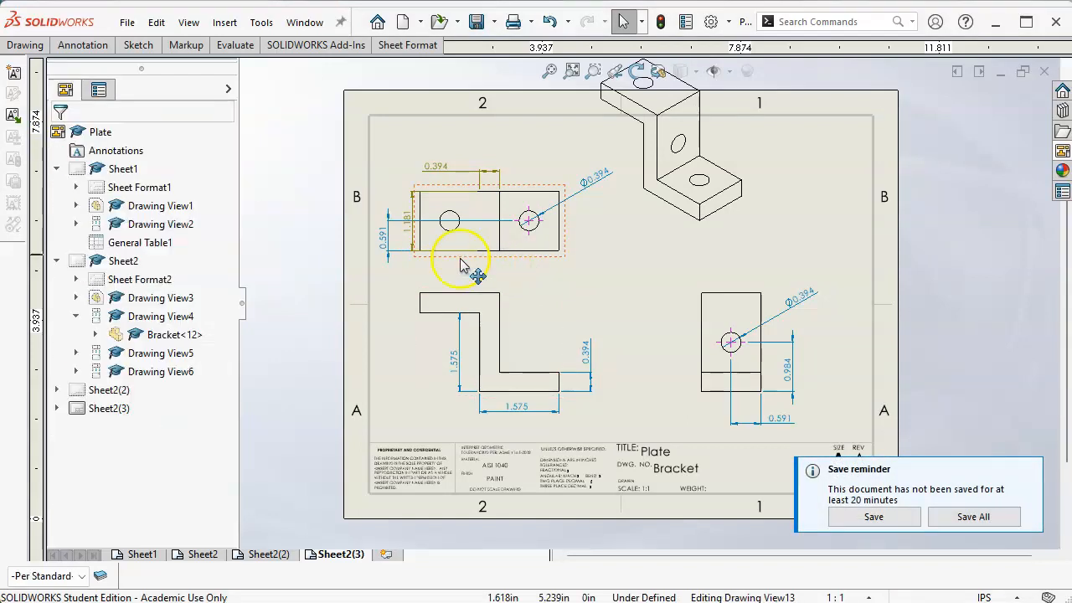
click(403, 228)
key(Delete)
click(440, 165)
key(Delete)
click(406, 219)
key(Delete)
click(627, 293)
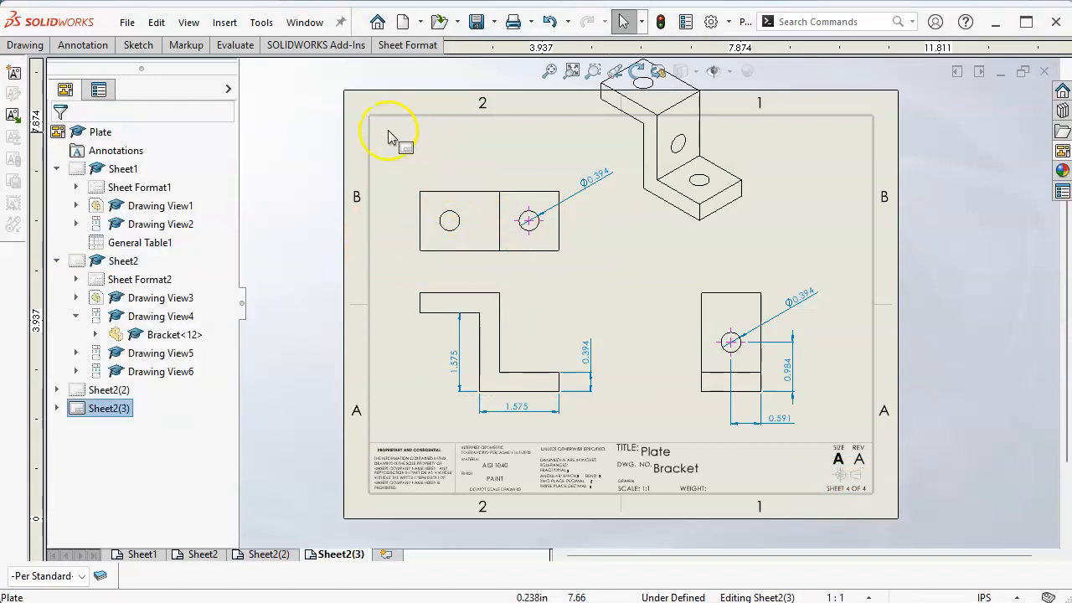
Add a center mark to the unmarked hole in the Z bracket's top view
click(82, 45)
click(628, 67)
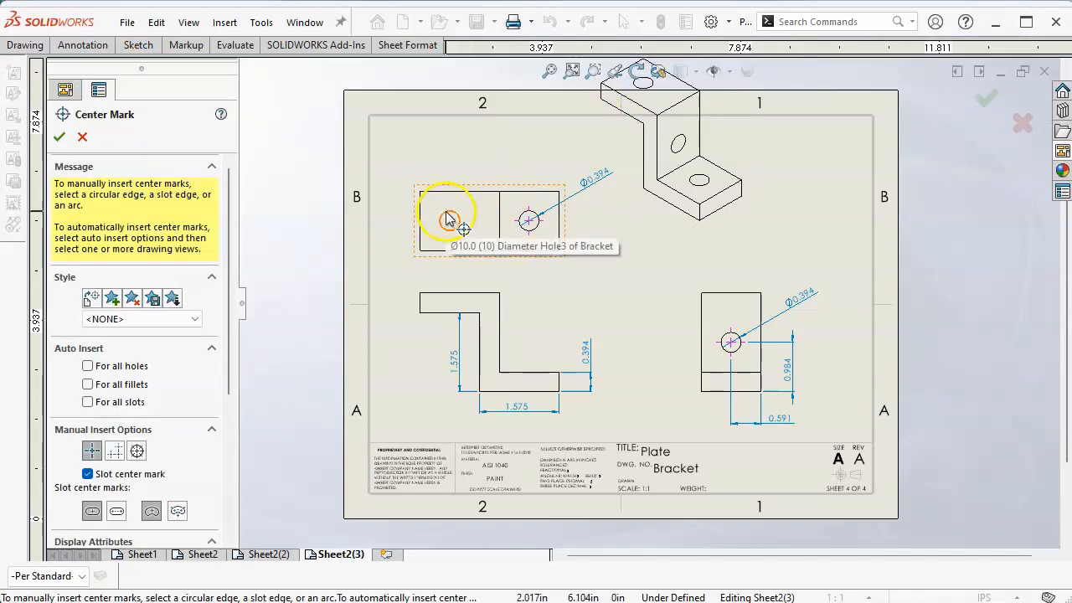
click(448, 220)
click(60, 139)
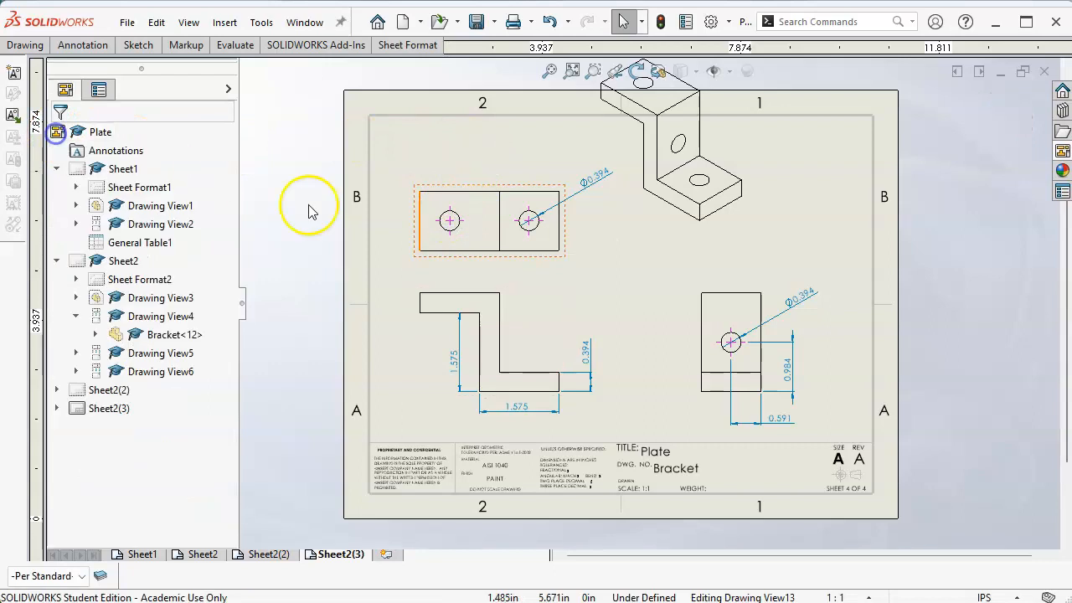
click(83, 46)
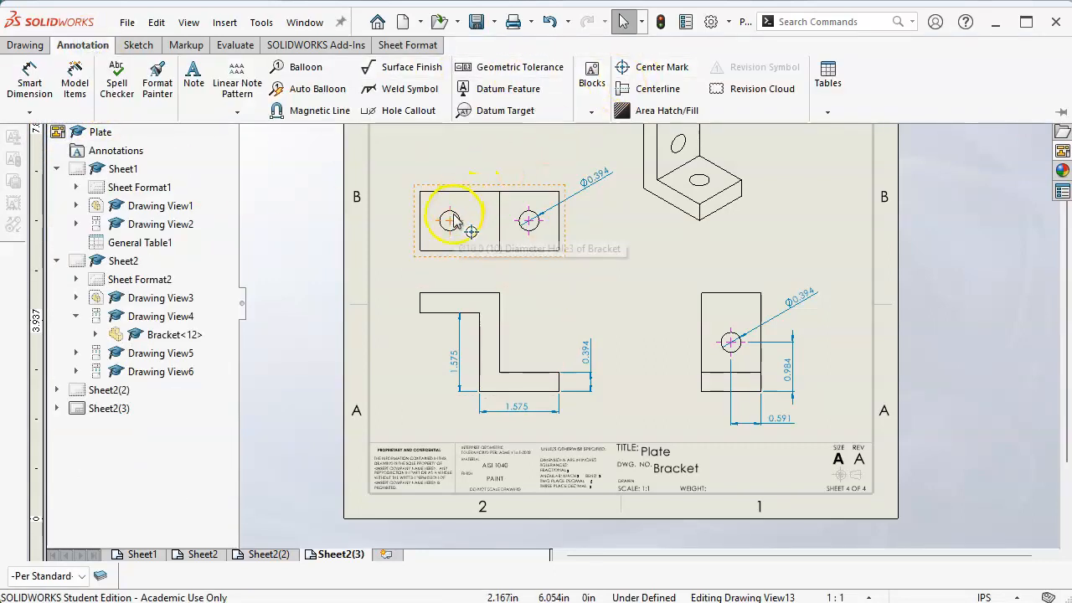
click(649, 300)
Move the front view's height dimension clear of the Z bracket and dimension the upper flange's thickness
drag(453, 369, 385, 361)
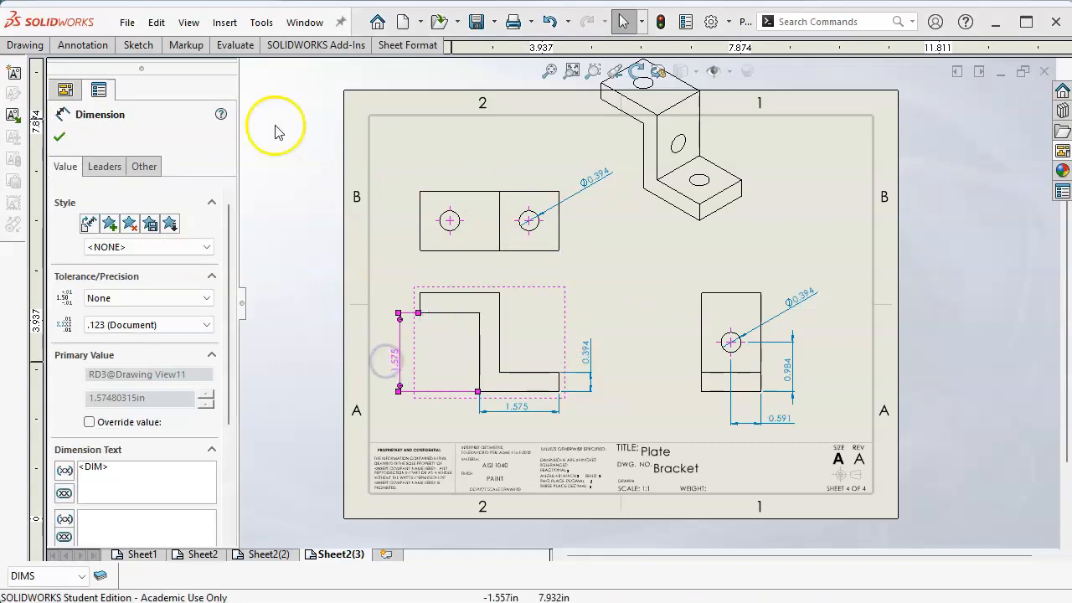
click(65, 47)
click(33, 74)
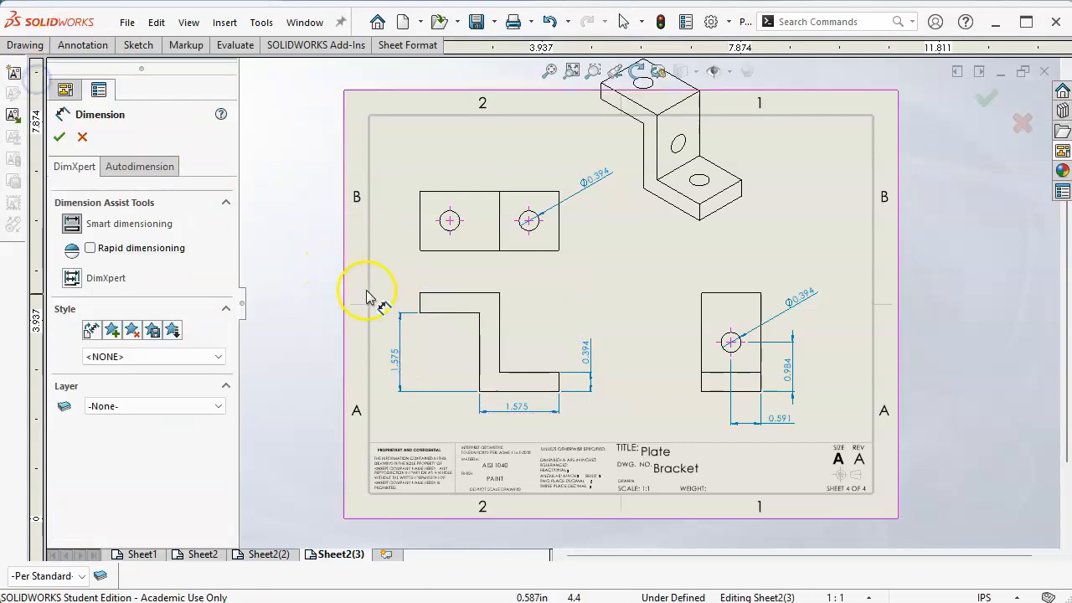
click(419, 303)
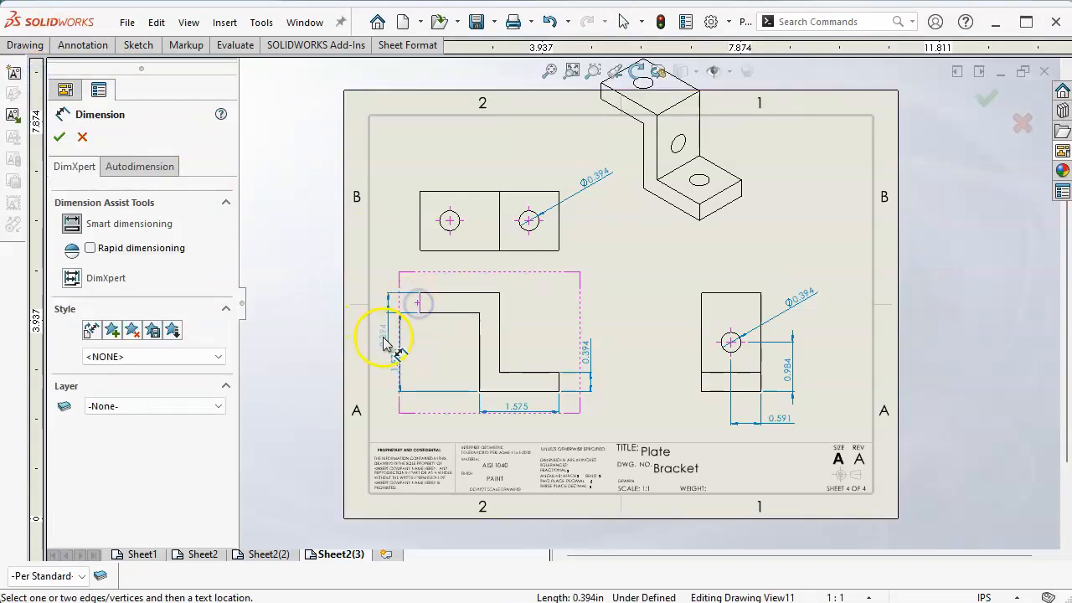
click(383, 337)
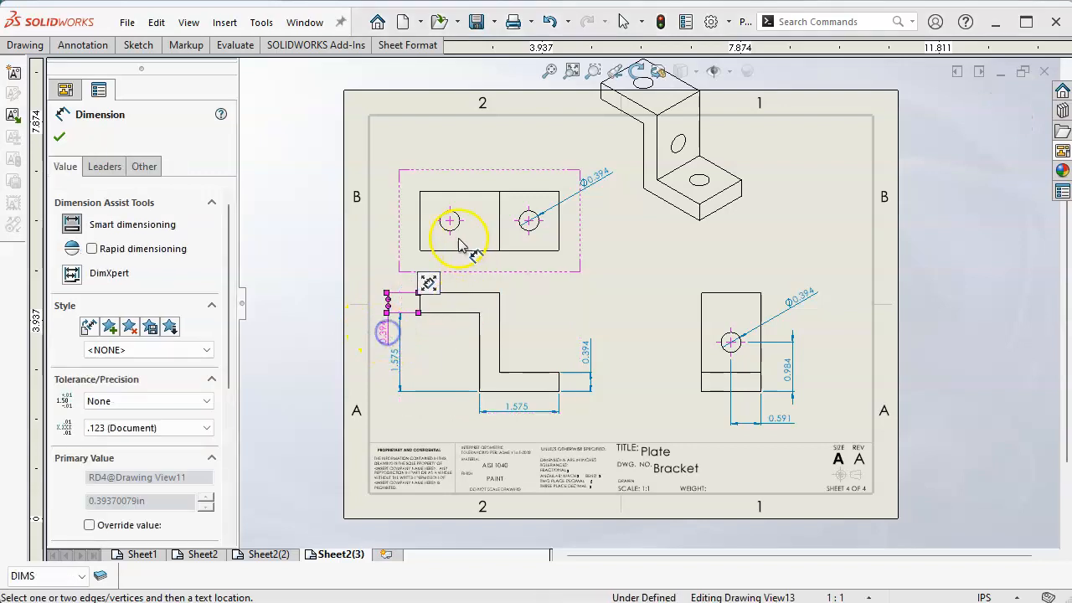
Dimension the overall depth of the Z bracket's top view
click(422, 228)
click(377, 233)
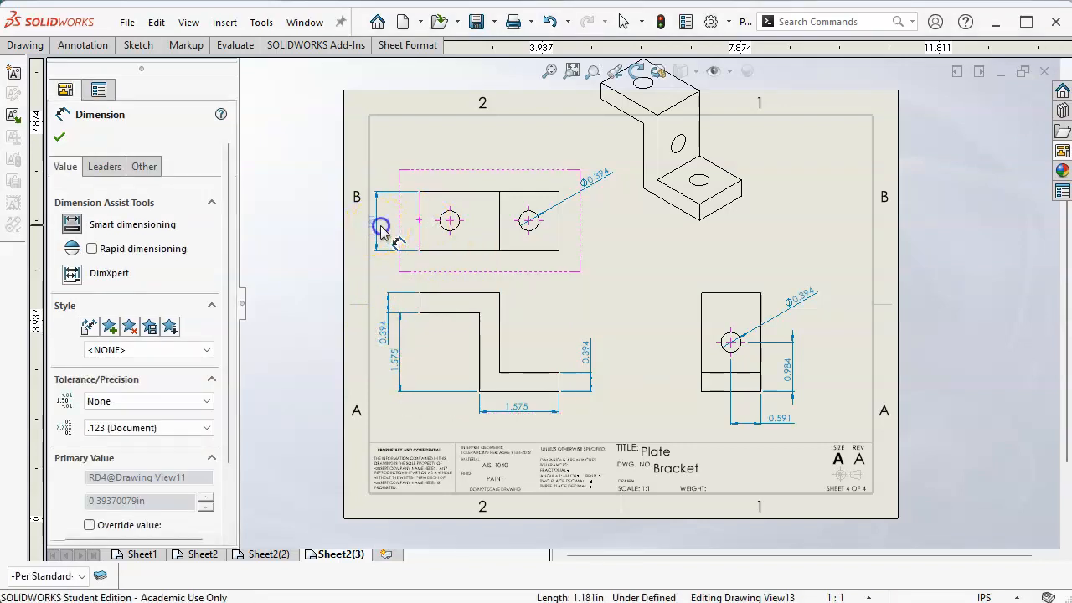
Dimension the vertical location of both holes from the lower edge in the Z bracket's top view
click(437, 222)
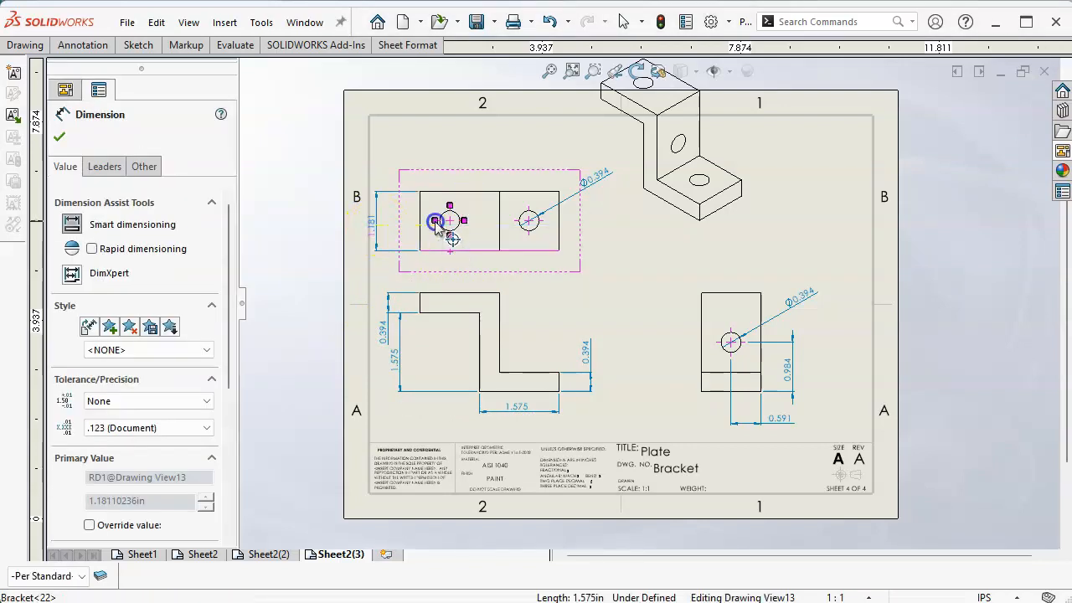
click(406, 238)
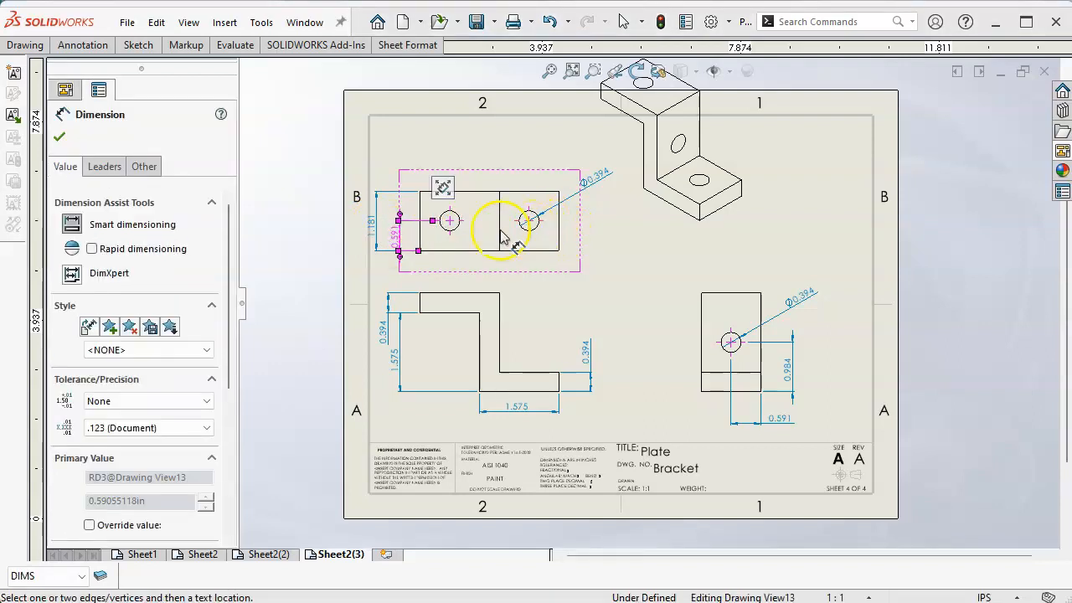
click(550, 251)
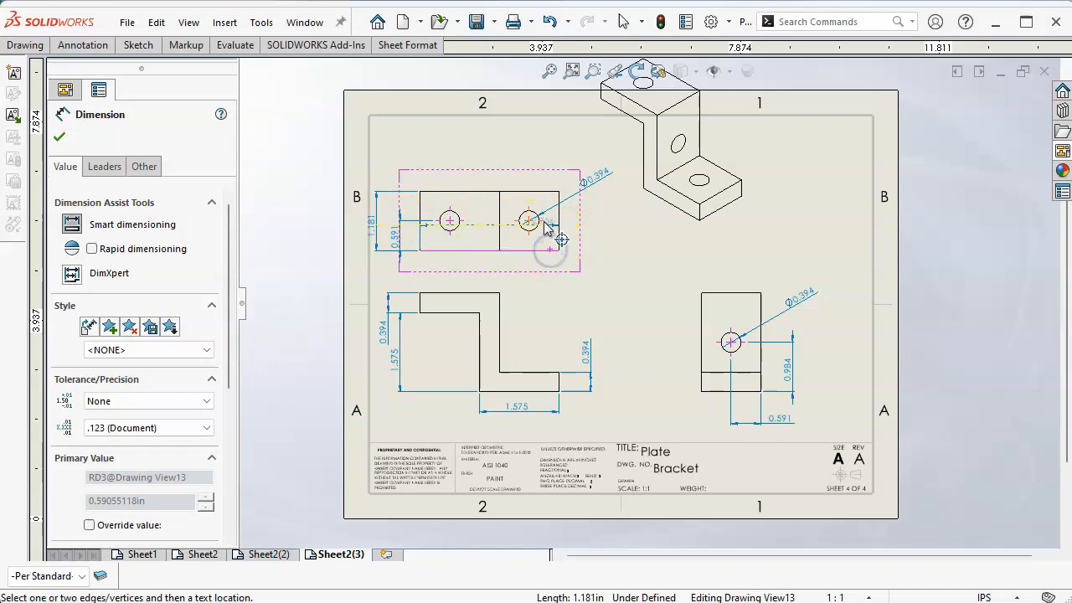
click(601, 243)
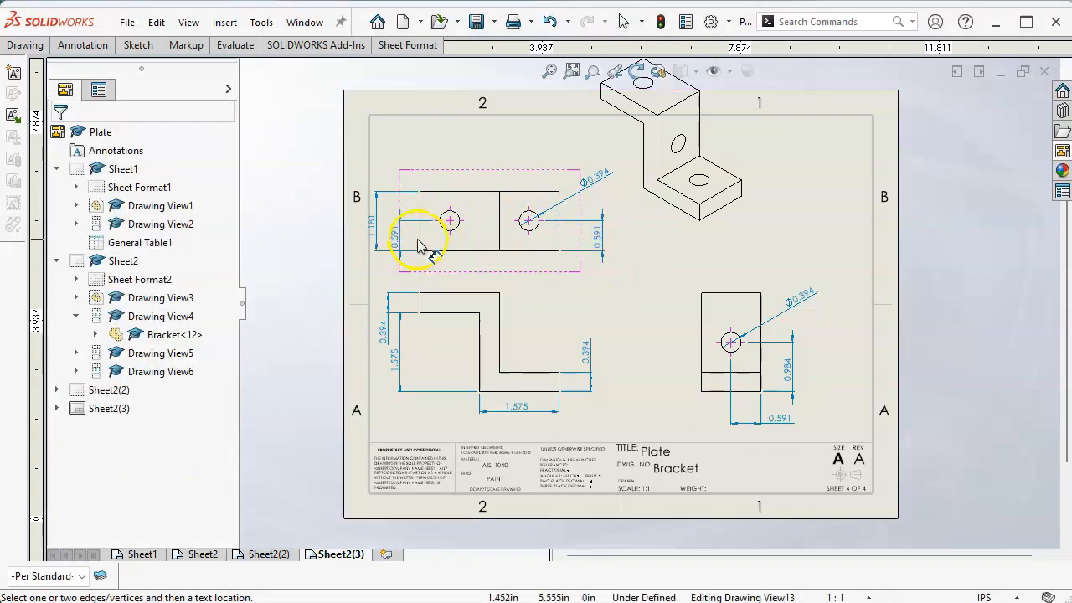
Dimension the horizontal location of both holes from the left edge in the Z bracket's top view and end dimensioning
click(452, 229)
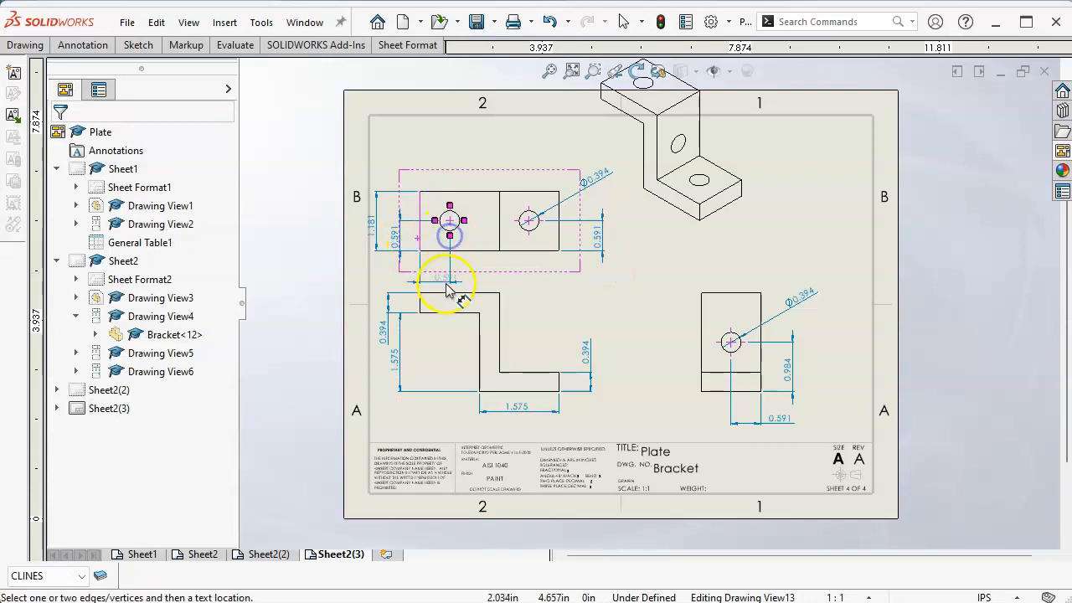
click(440, 279)
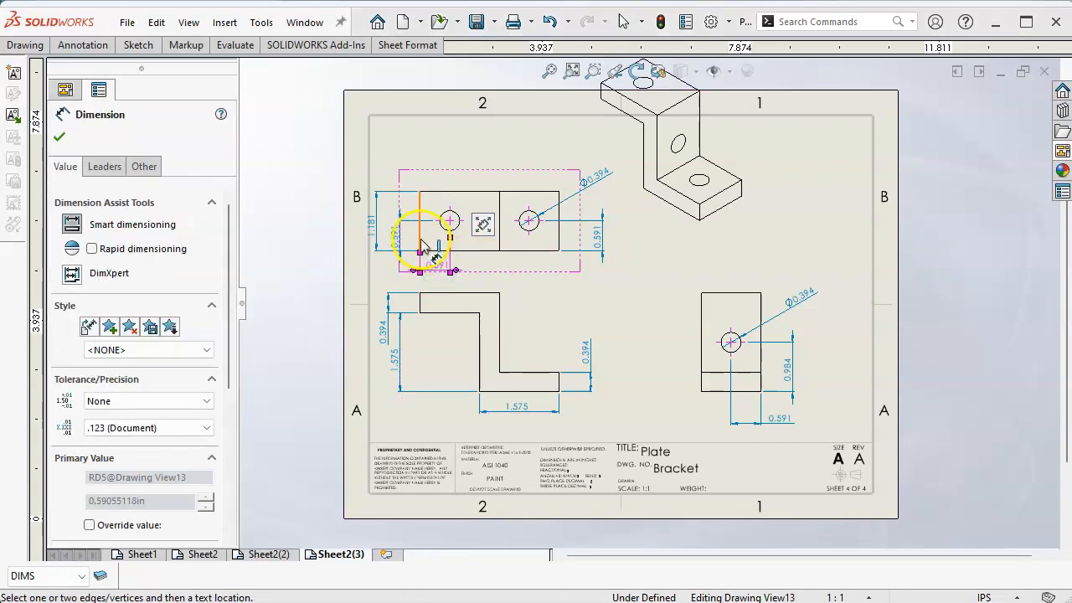
click(529, 236)
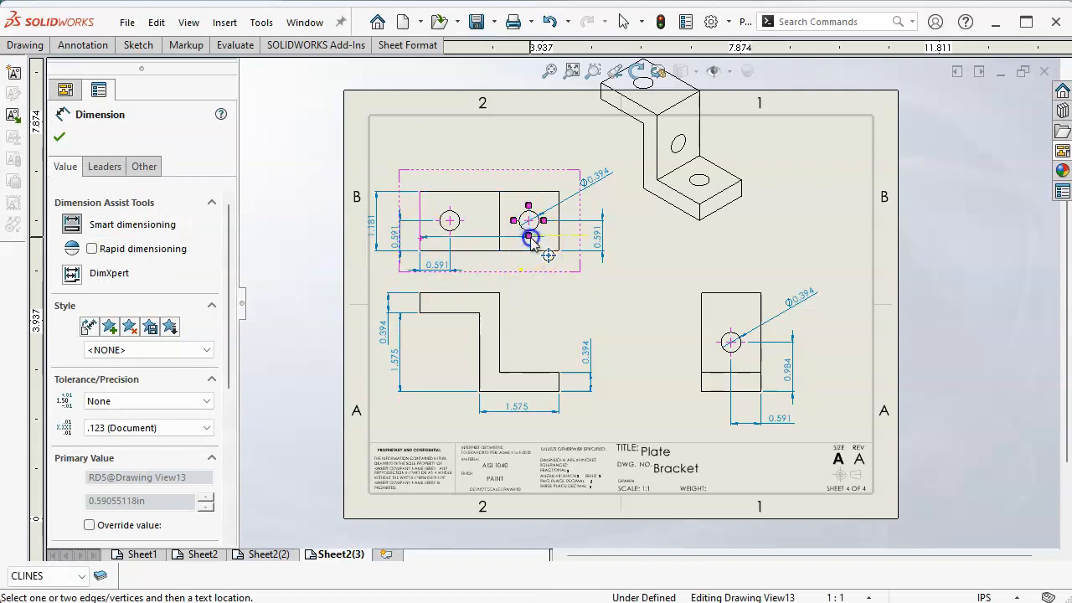
click(502, 281)
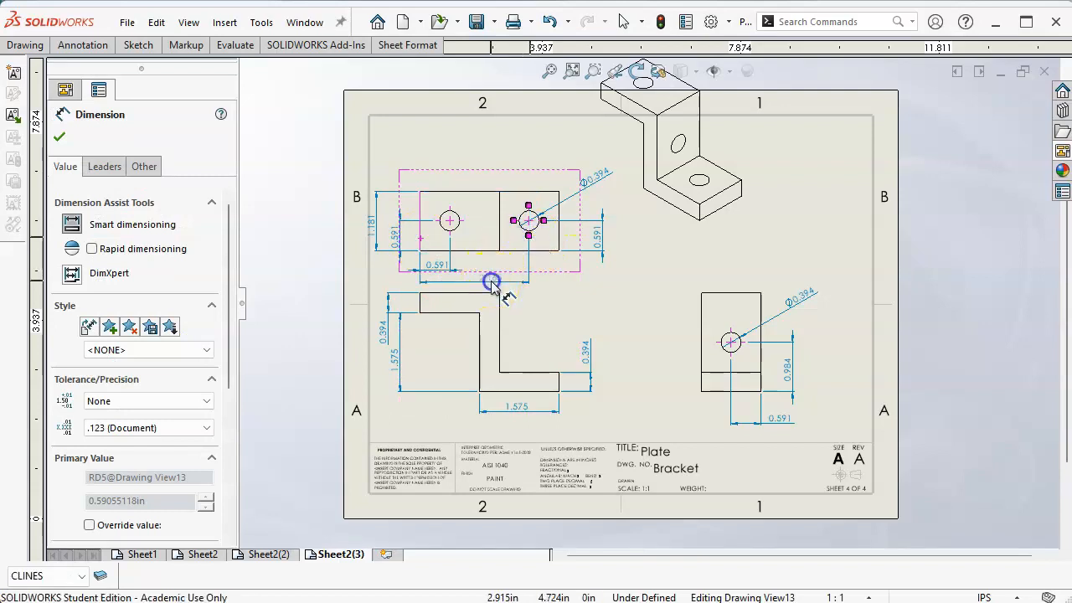
click(593, 306)
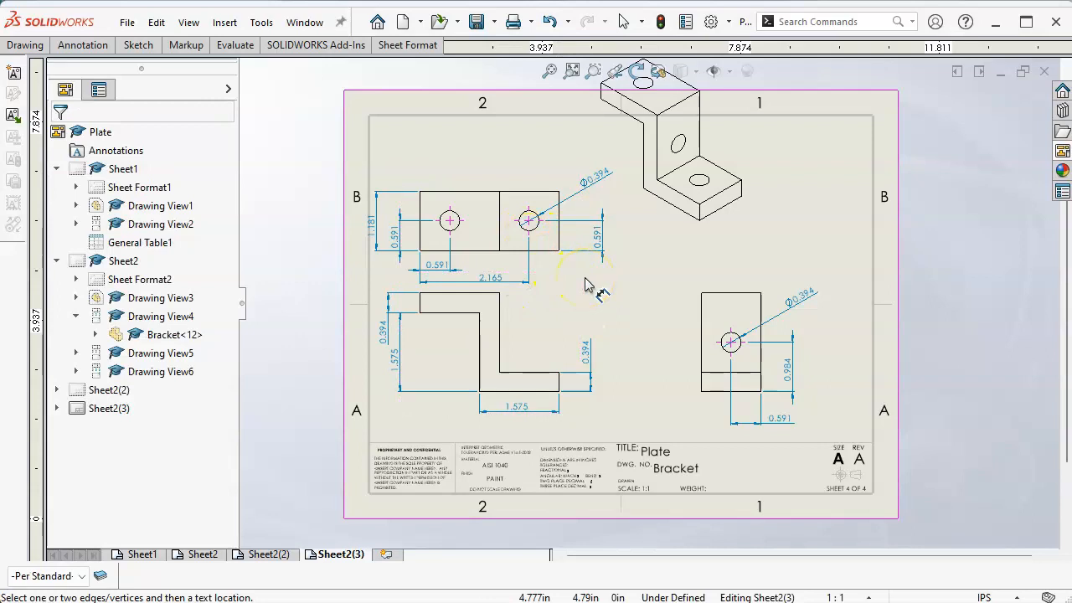
right_click(632, 278)
click(664, 346)
Shift the Z bracket's front and top views toward the sheet's center and move the isometric view inside the border
drag(570, 337, 605, 333)
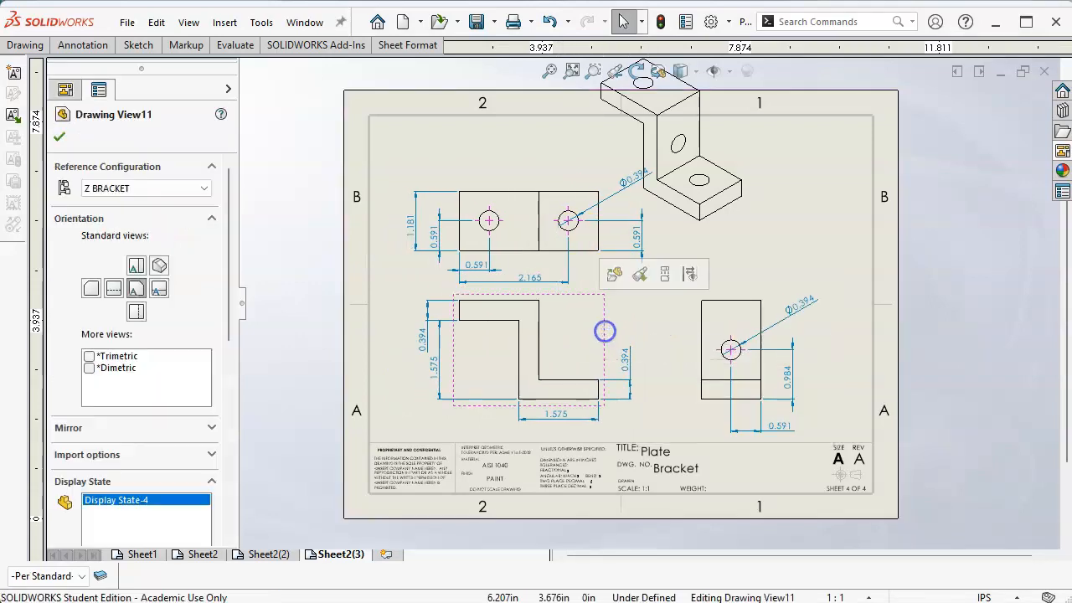
click(751, 300)
click(753, 289)
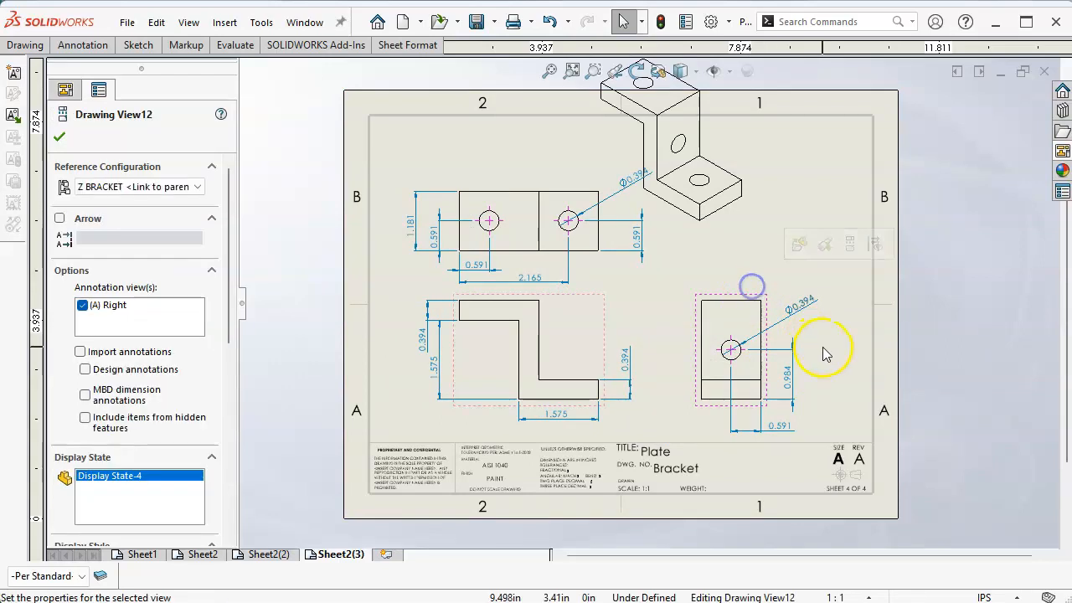
key(Escape)
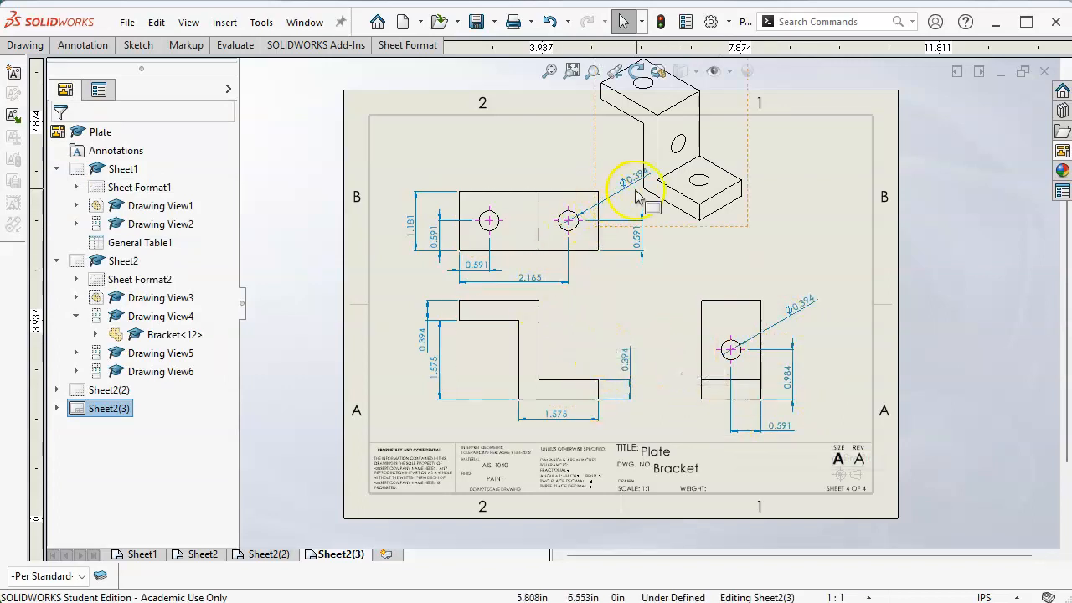
mouse_move(708, 226)
mouse_down()
mouse_move(849, 285)
mouse_move(825, 283)
mouse_up()
click(661, 346)
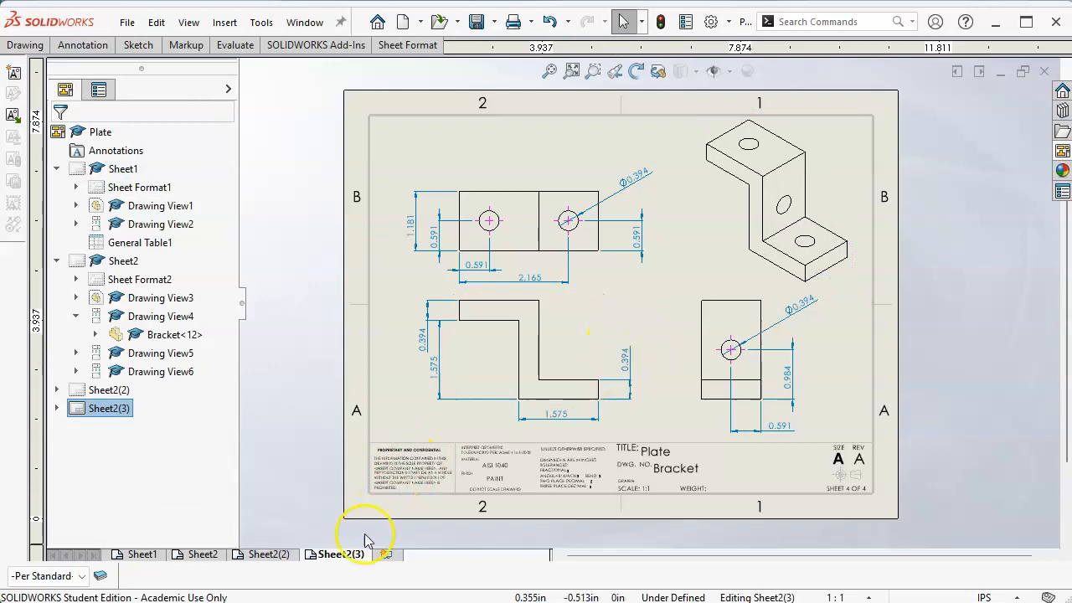
Add a fifth sheet and load Peg.SLDPRT in the PEG 10x40mm configuration for a model view
click(387, 555)
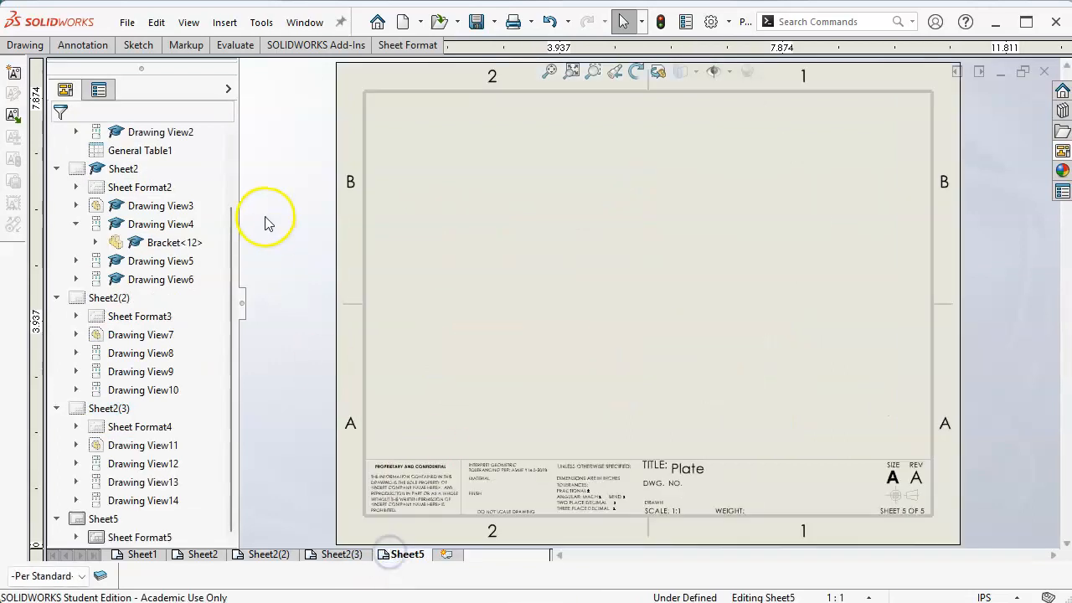
click(67, 46)
click(25, 45)
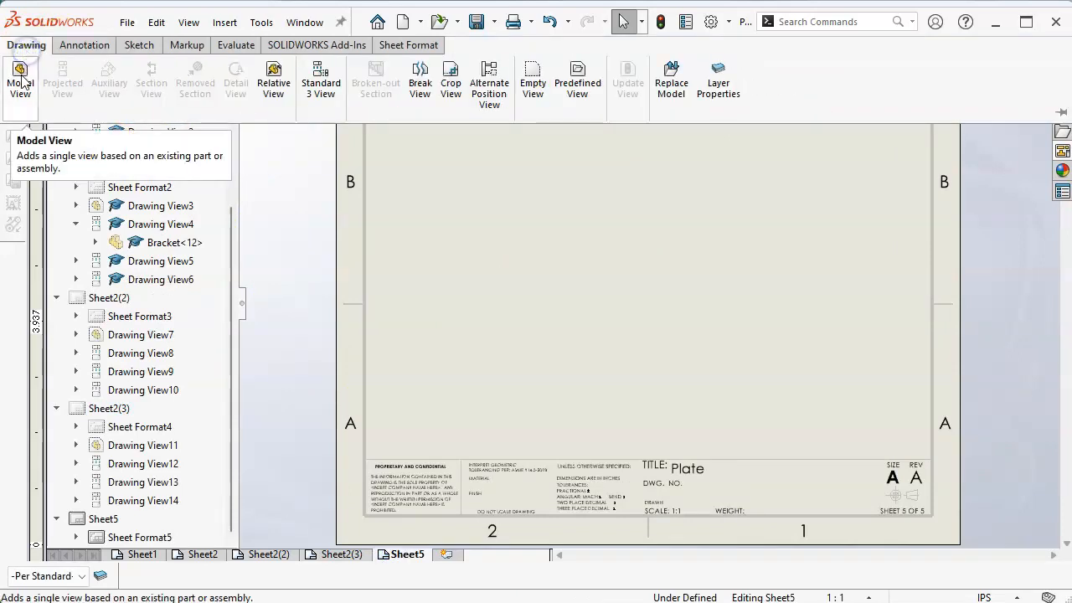
click(21, 79)
click(142, 364)
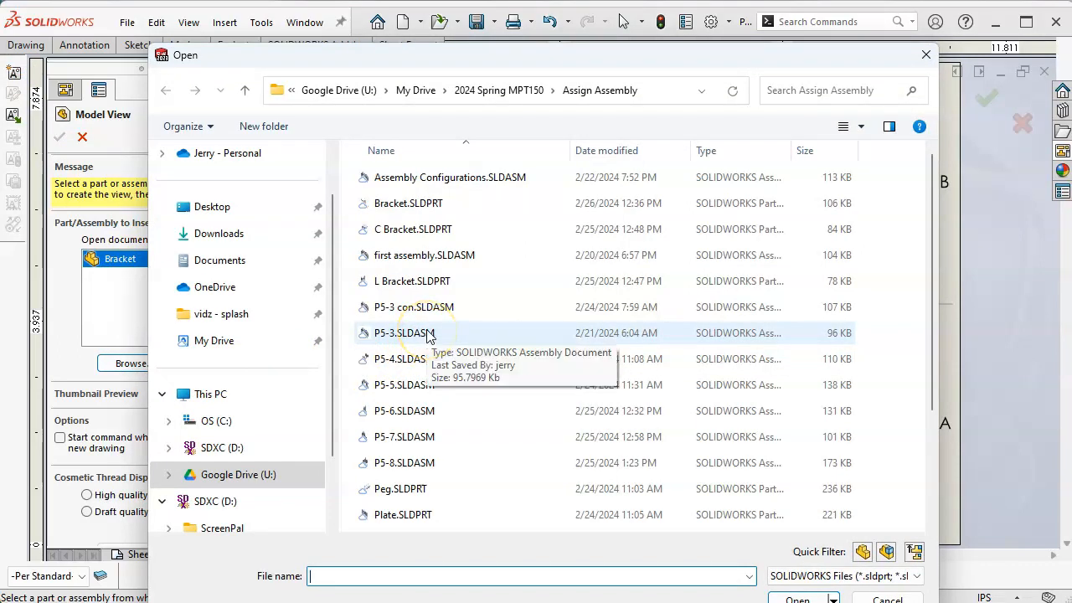
click(422, 489)
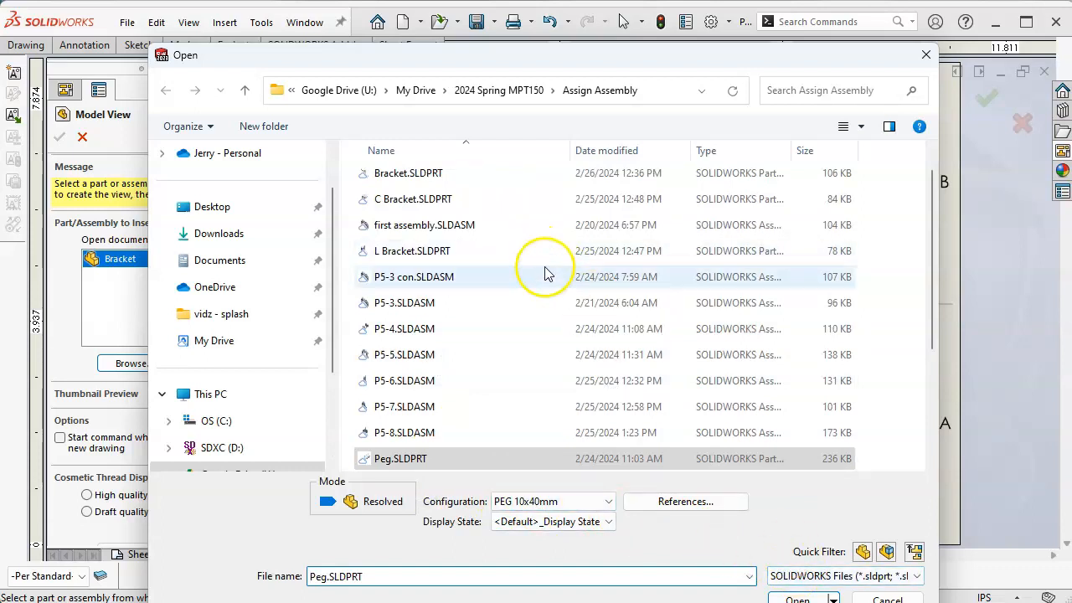
click(817, 599)
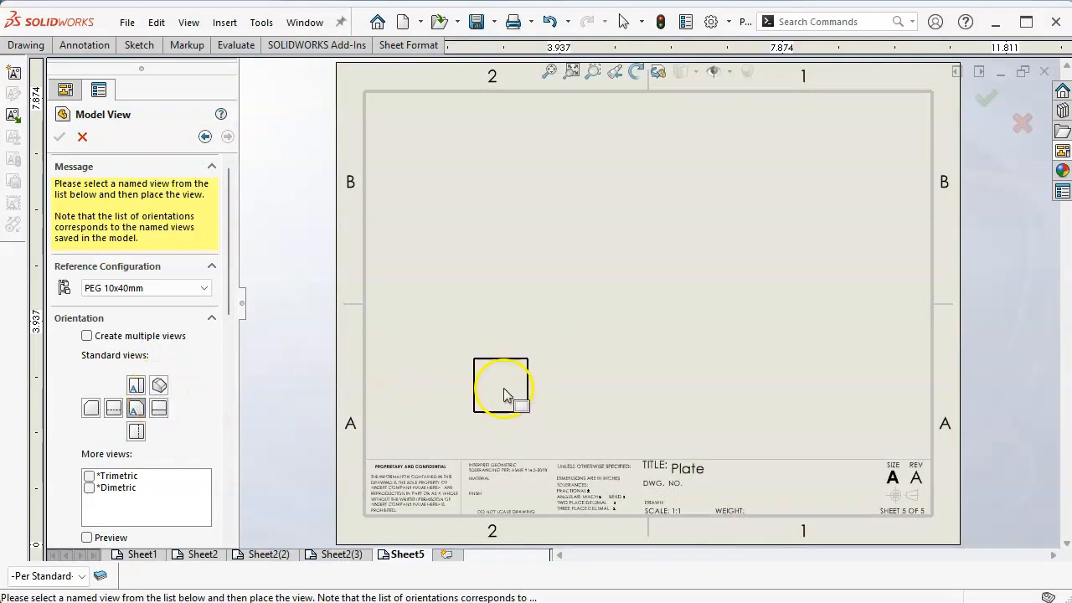
Place the peg's circular front view just above the title block's left part and project its side view to the right
click(501, 387)
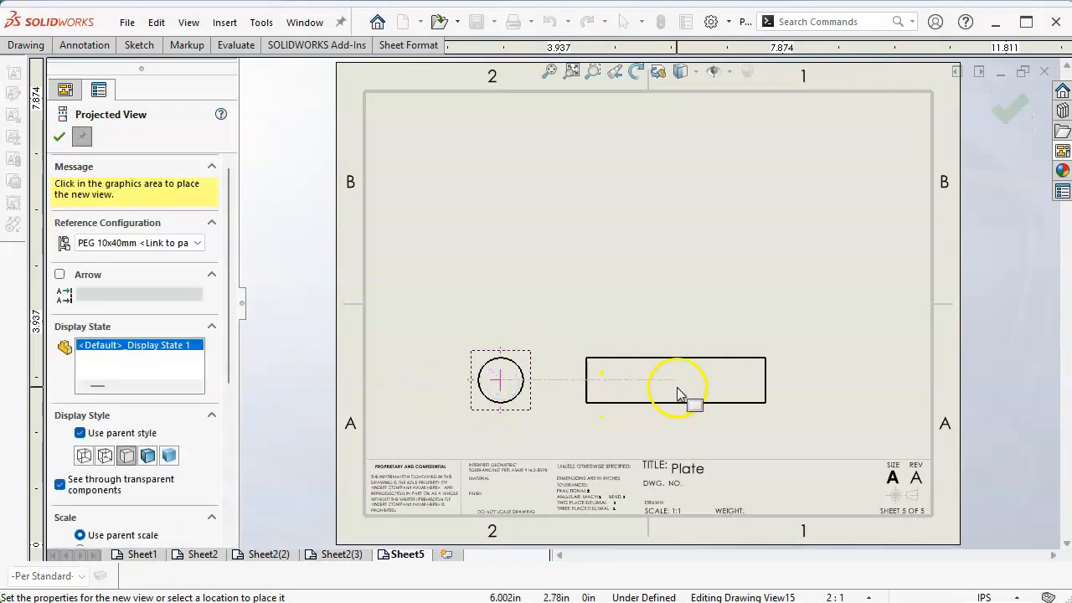
click(677, 390)
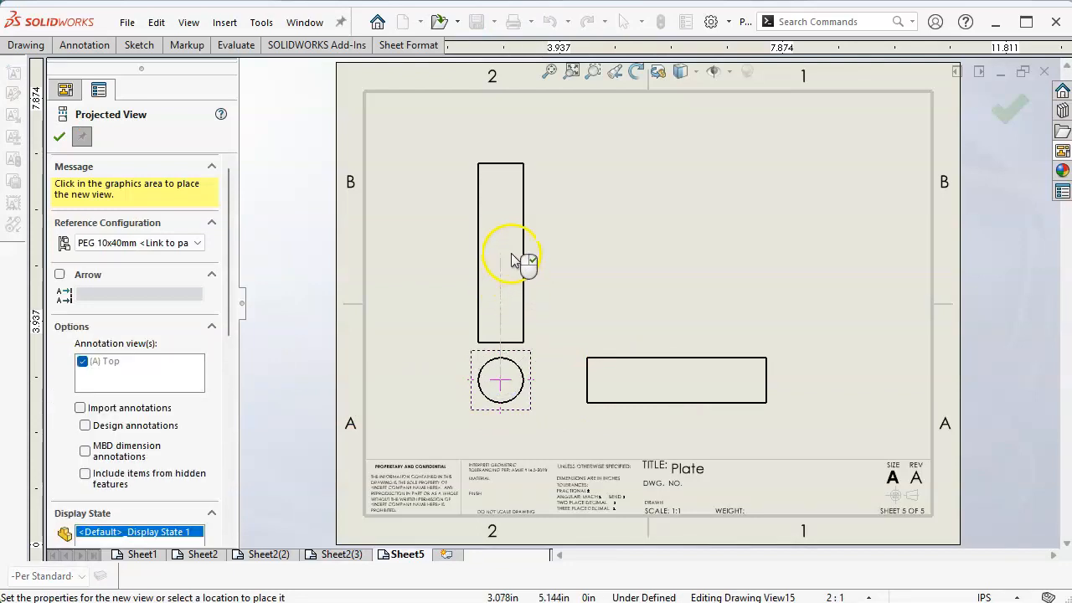
key(Escape)
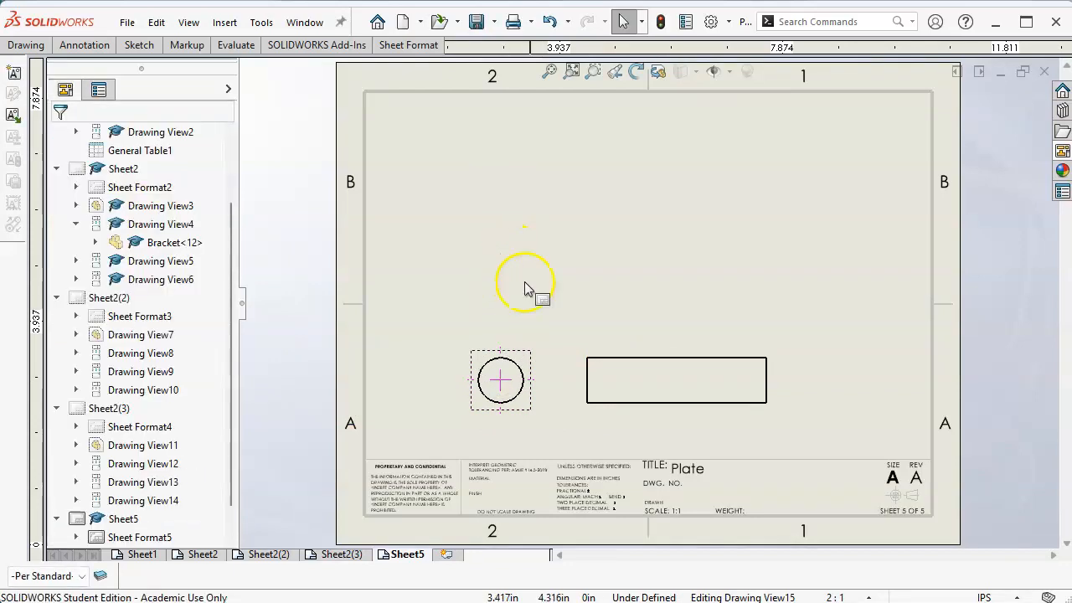
Copy the peg's front and side views and align the duplicates above the originals
click(522, 354)
ctrl+click(612, 355)
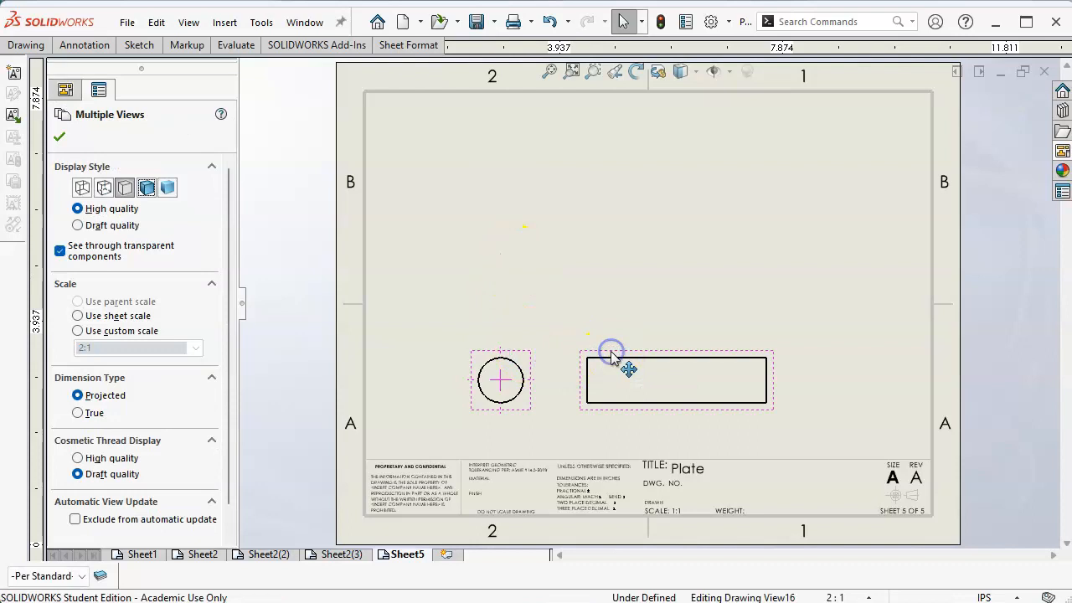
click(503, 299)
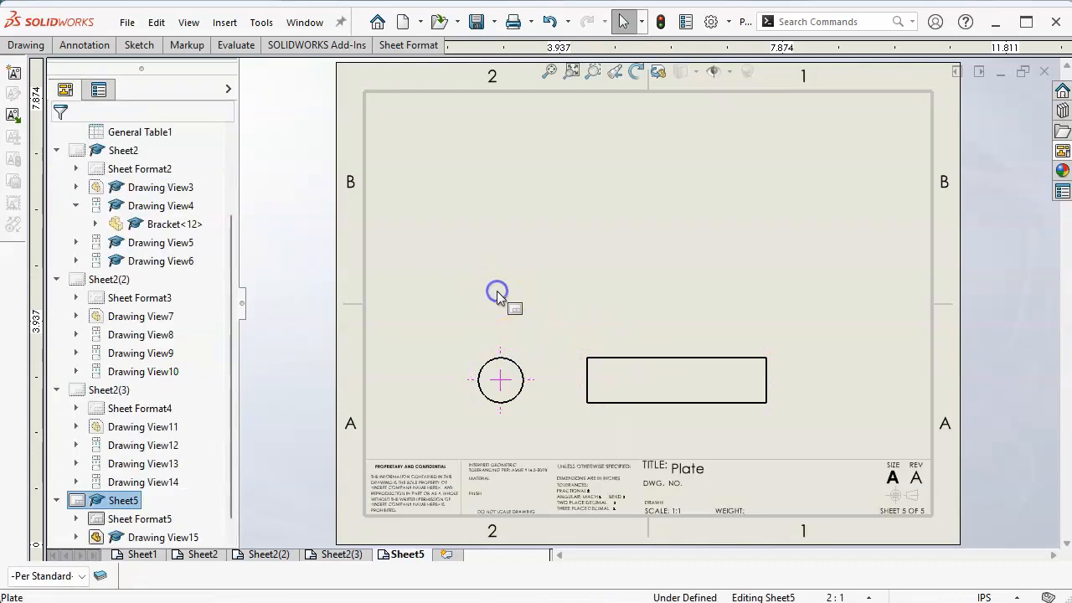
key(ctrl+v)
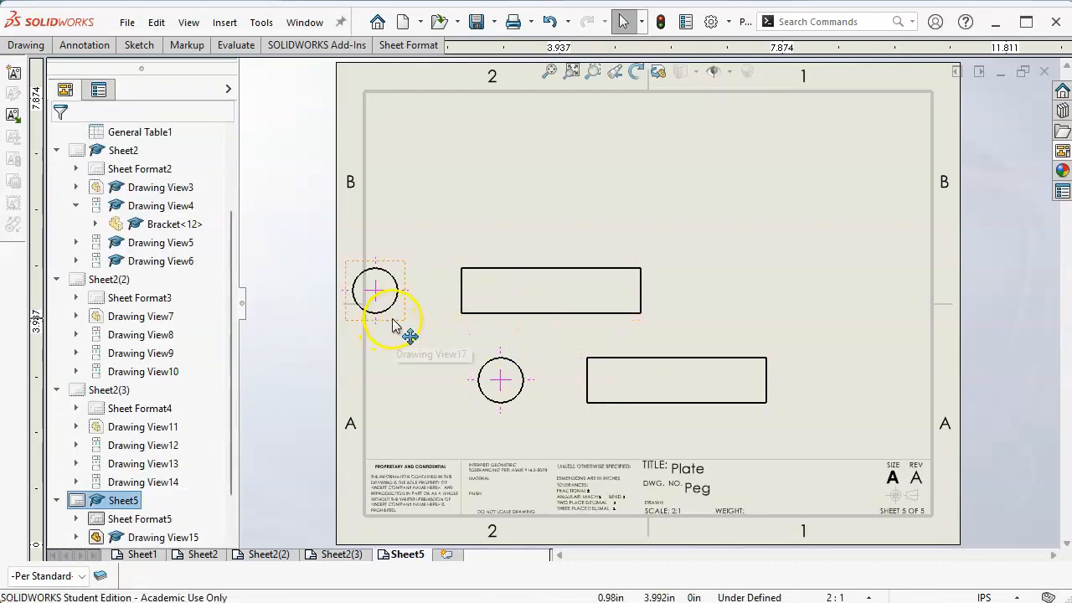
mouse_move(541, 325)
mouse_down()
mouse_move(712, 335)
mouse_move(671, 330)
mouse_up()
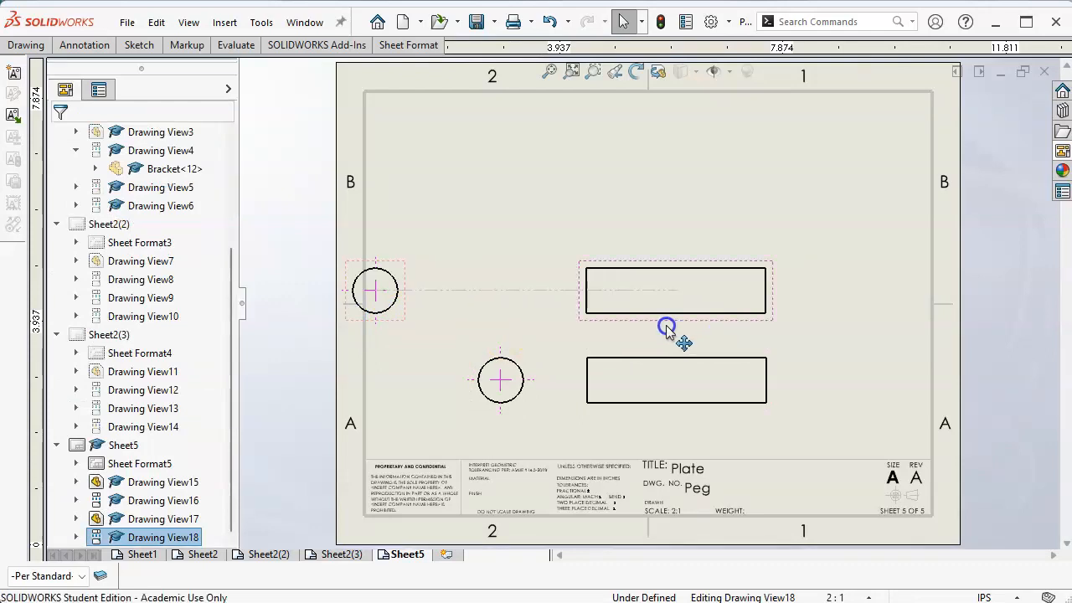
mouse_move(375, 327)
mouse_down()
mouse_move(522, 310)
mouse_move(524, 290)
mouse_up()
Set the copied peg views' reference configuration to PEG 10x30mm
click(205, 191)
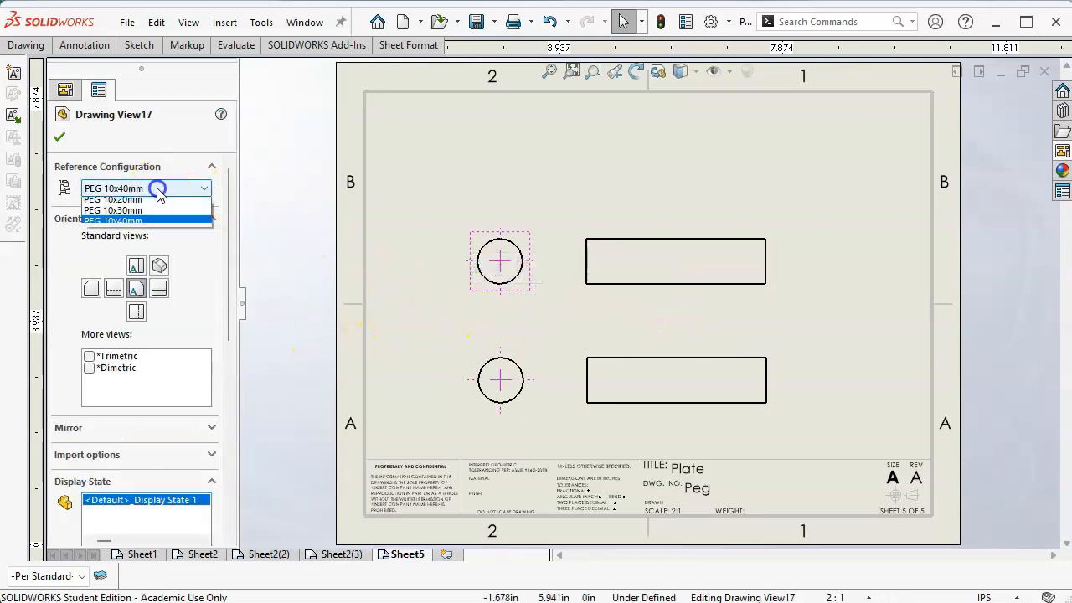
click(111, 224)
click(310, 225)
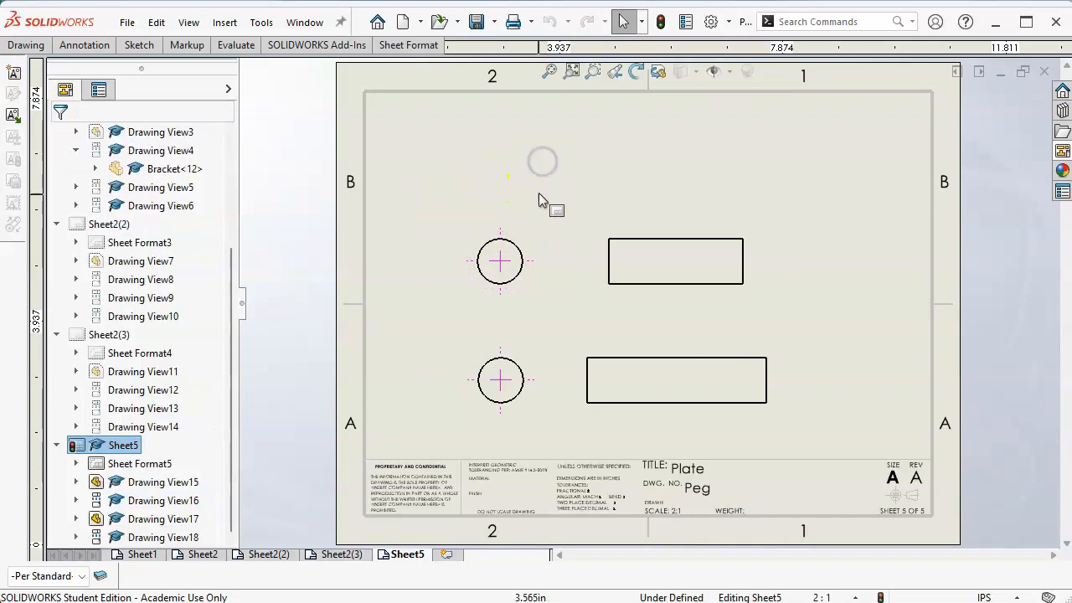
Paste another pair of peg views near the top of the sheet and set their configuration to PEG 10x20mm
click(536, 189)
click(412, 189)
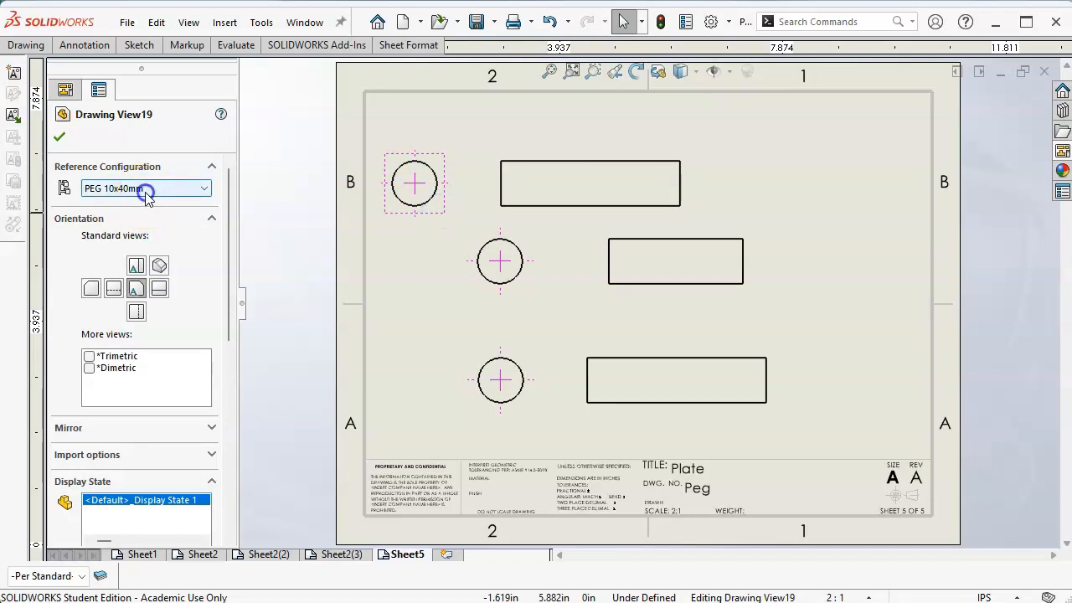
click(144, 189)
click(134, 215)
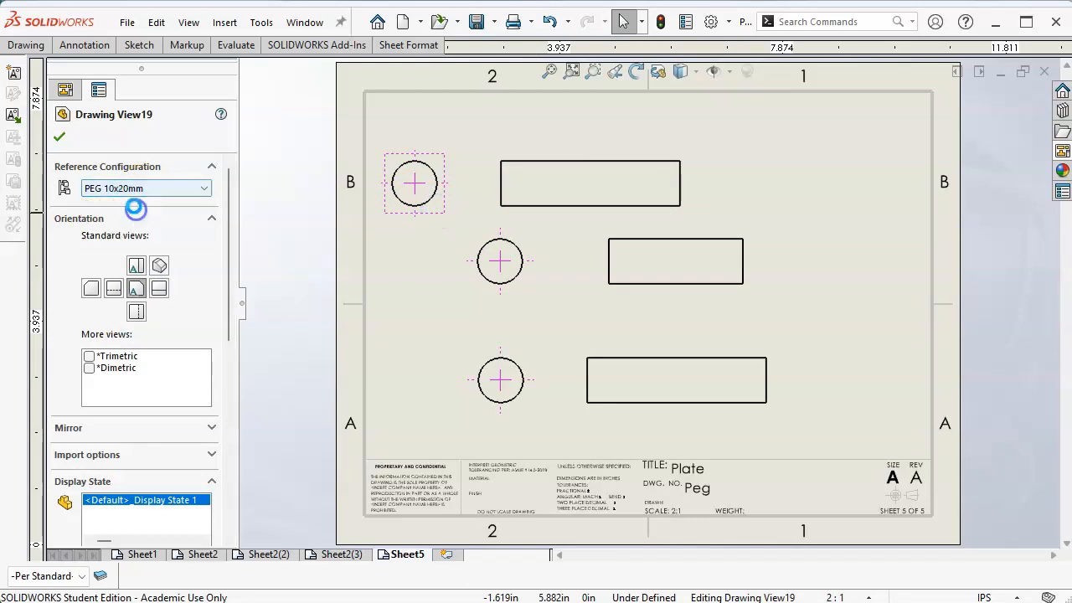
click(59, 138)
Line up the 20 mm peg's views above the others and align the side views near their left edges
drag(587, 219, 643, 208)
mouse_move(436, 213)
mouse_down()
mouse_move(543, 201)
mouse_move(521, 196)
mouse_up()
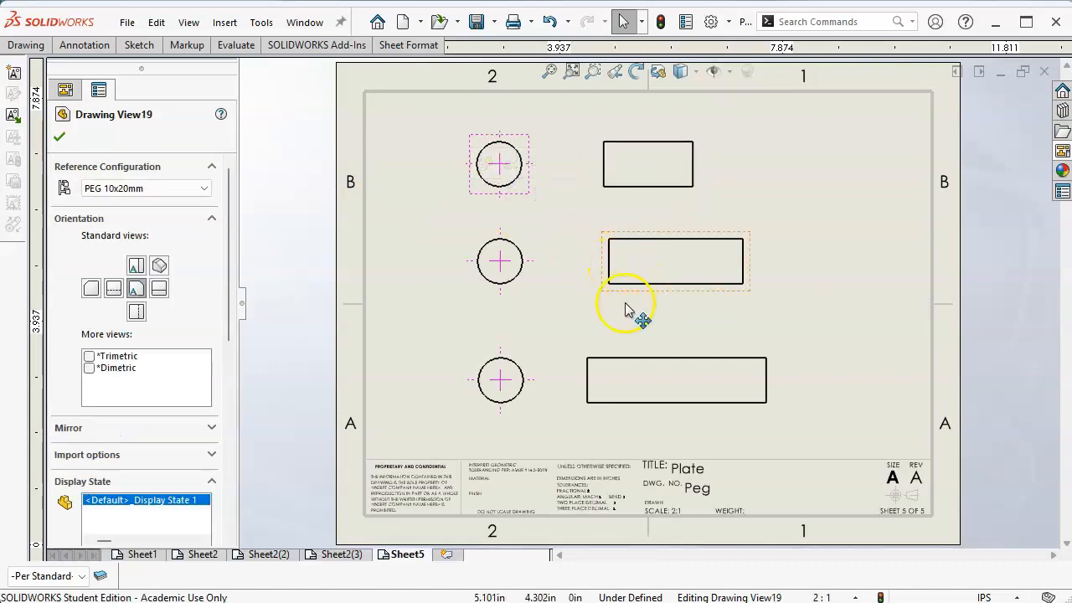
mouse_move(598, 359)
mouse_down()
mouse_move(628, 356)
mouse_move(616, 355)
mouse_up()
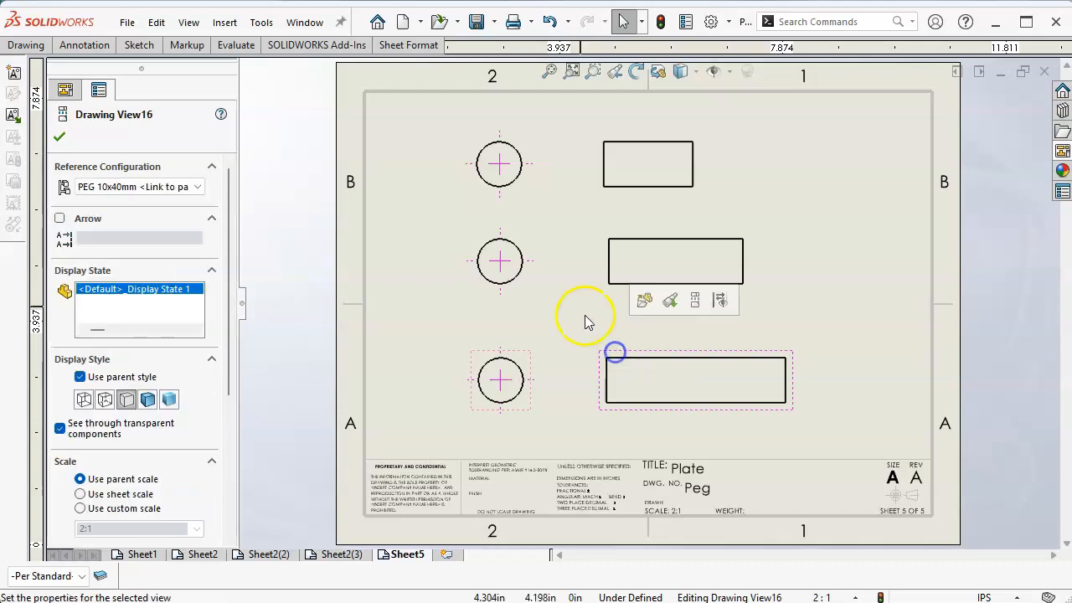
drag(623, 197, 639, 196)
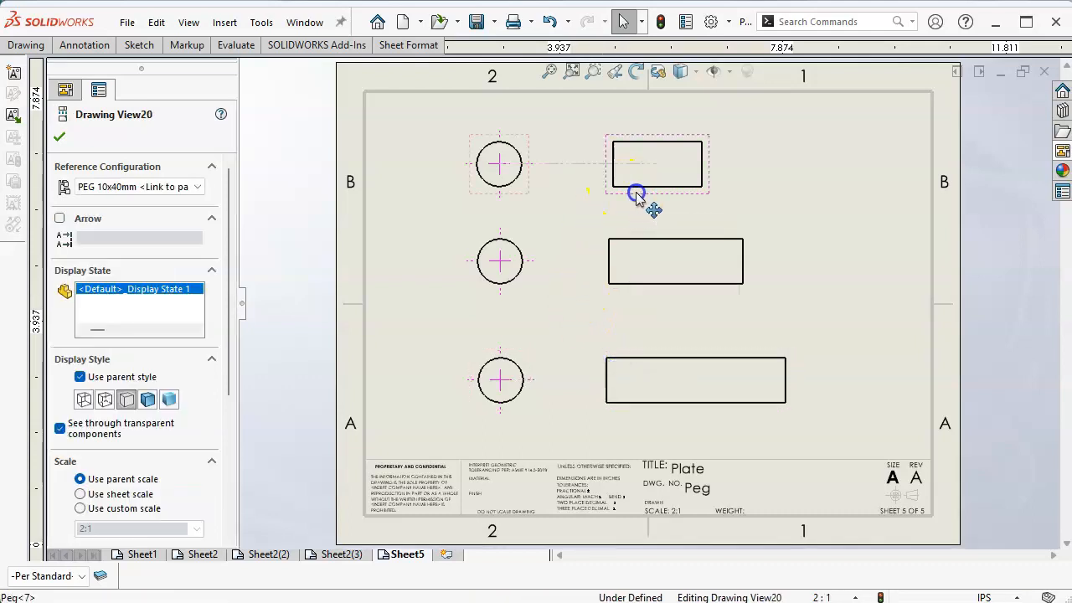
click(587, 246)
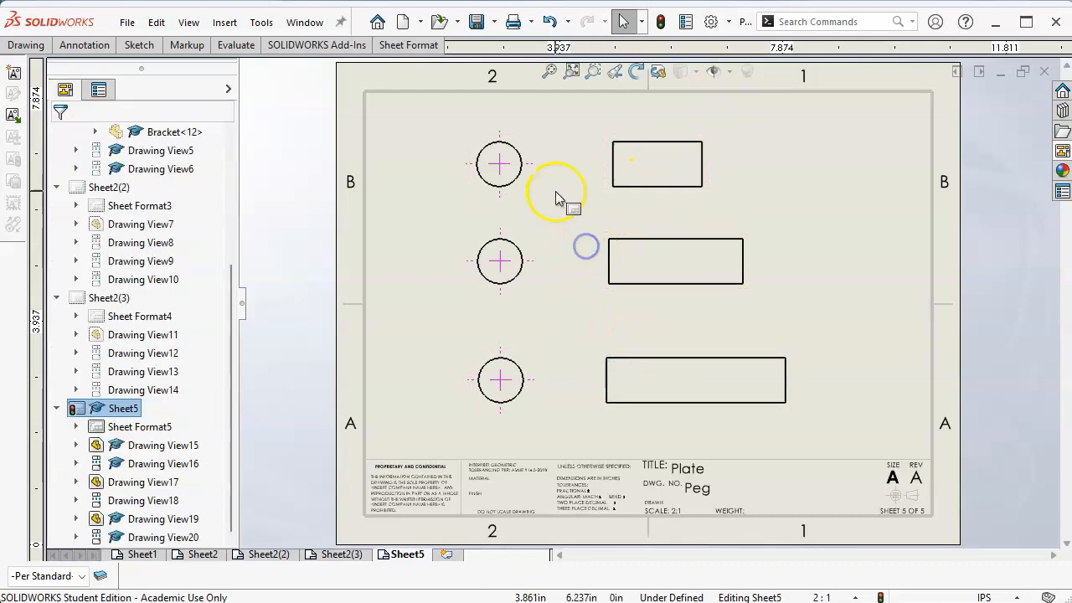
Dimension the length of each of the three pegs below its side view
click(83, 45)
click(25, 91)
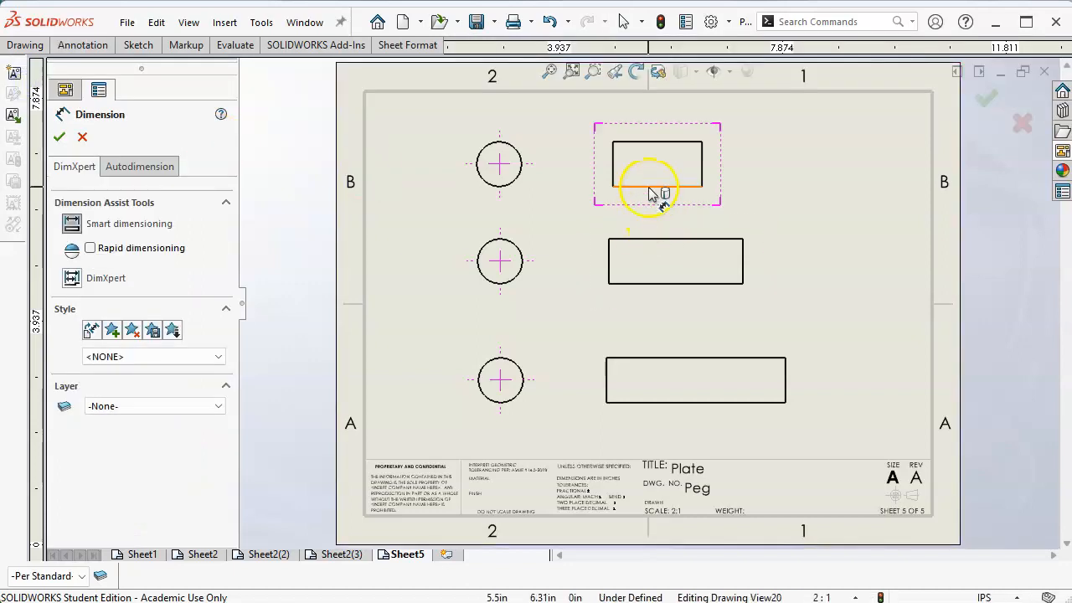
click(652, 209)
click(688, 286)
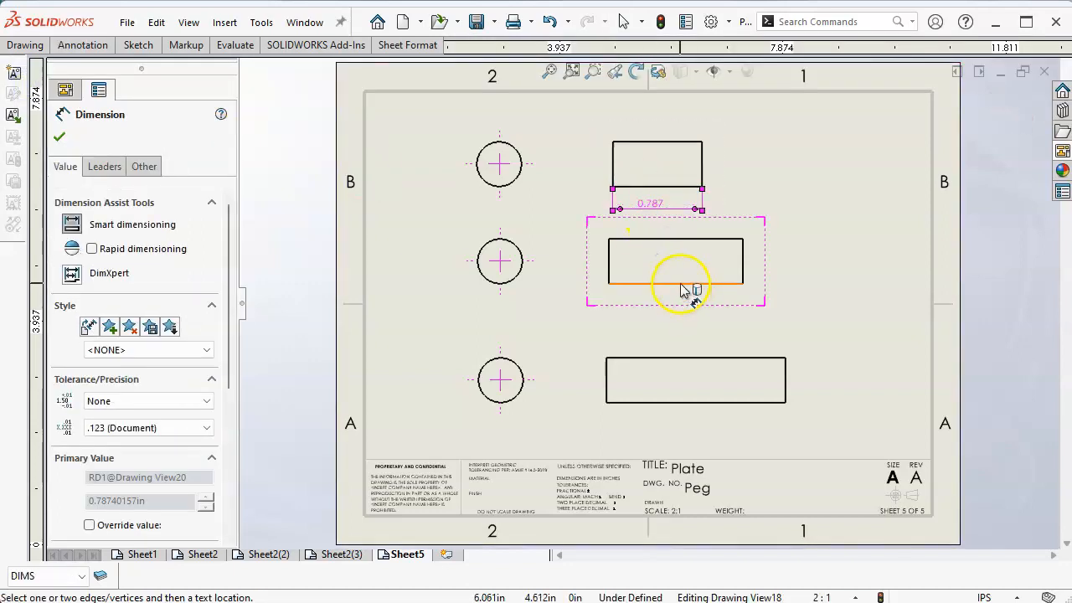
click(682, 312)
click(687, 404)
click(685, 435)
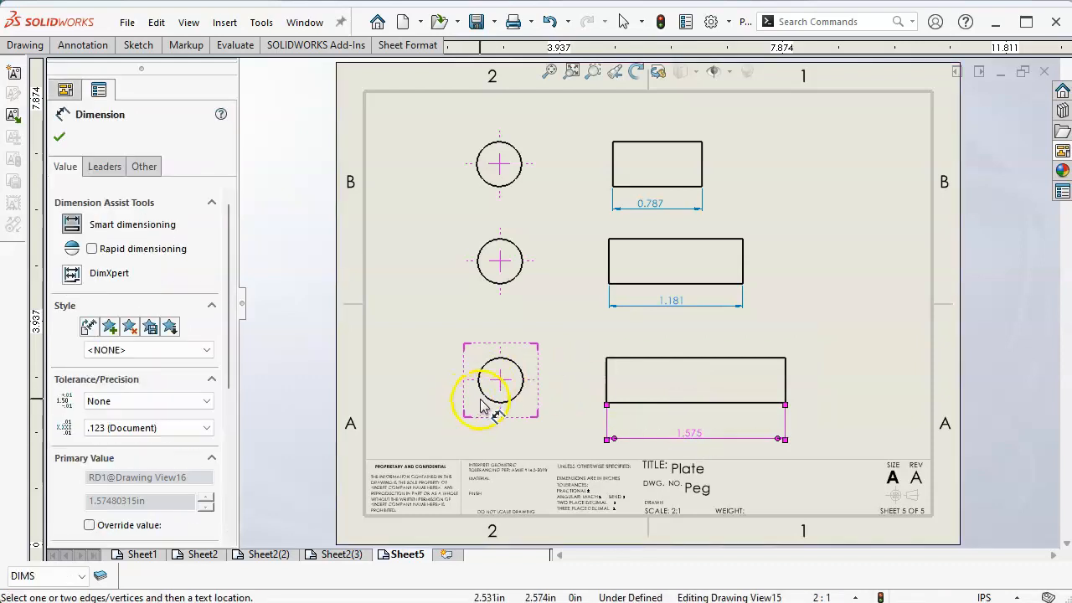
Dimension the diameter of the circle in each of the three pegs' front views and end the dimensioning
click(484, 395)
click(421, 418)
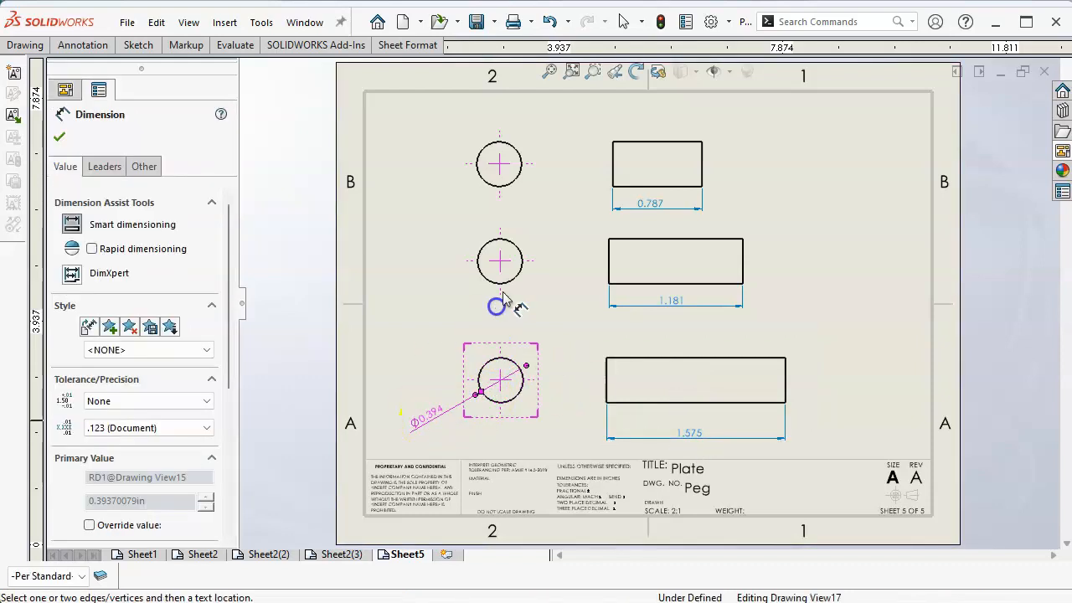
click(441, 303)
click(488, 279)
click(421, 305)
click(486, 176)
click(421, 209)
click(764, 175)
right_click(764, 175)
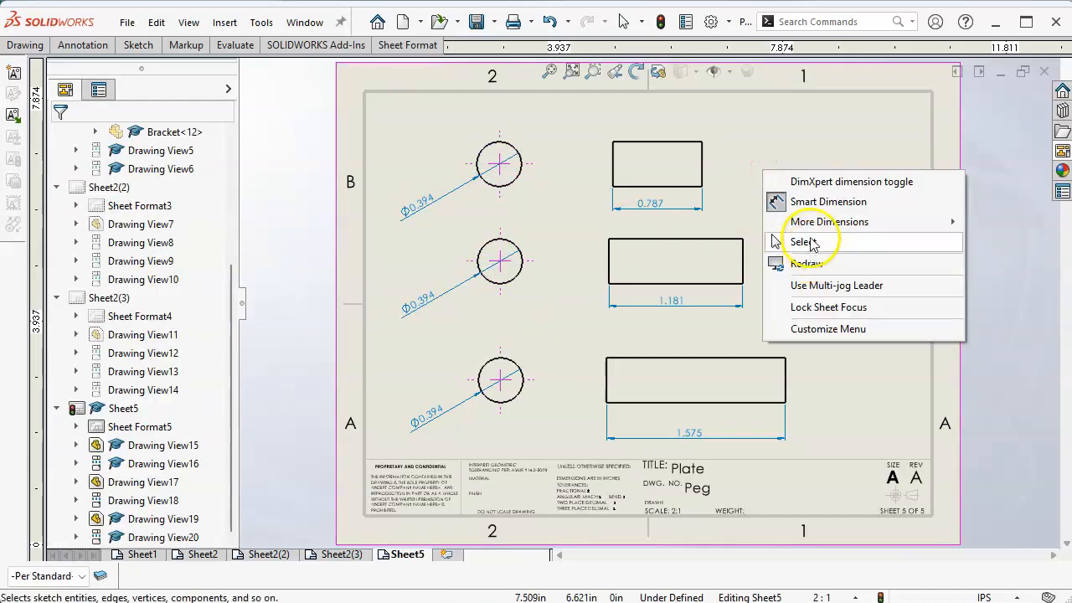
click(807, 242)
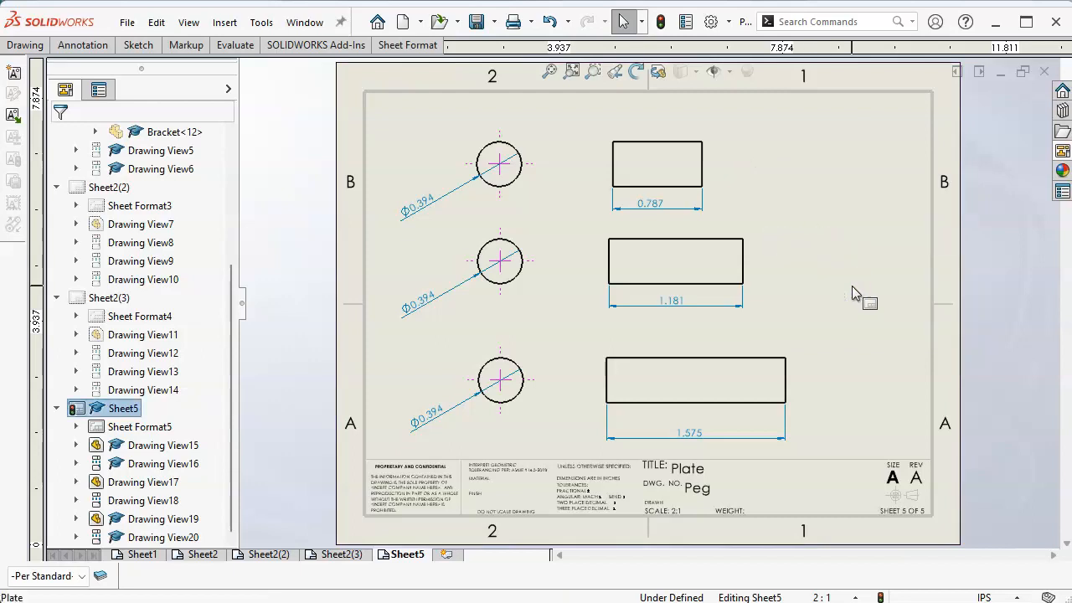
Switch to Kindle, check the peg part numbers in Engineering Design and Graphics with SolidWorks 2023, and return to the SOLIDWORKS drawing
mouse_move(435, 543)
mouse_down()
mouse_move(790, 306)
mouse_move(813, 301)
mouse_move(811, 312)
mouse_up()
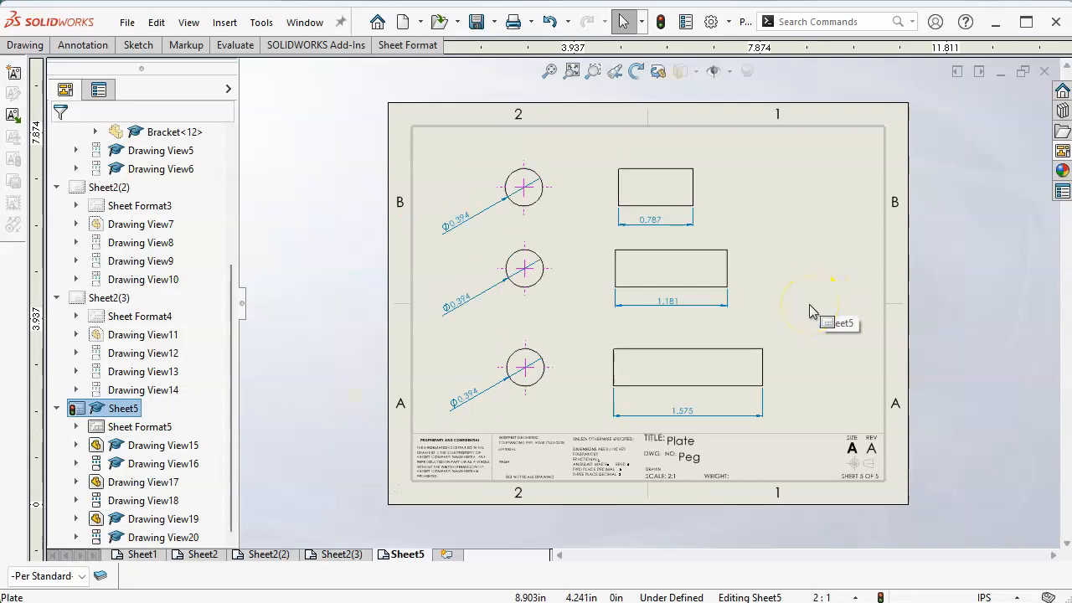
drag(802, 311, 713, 572)
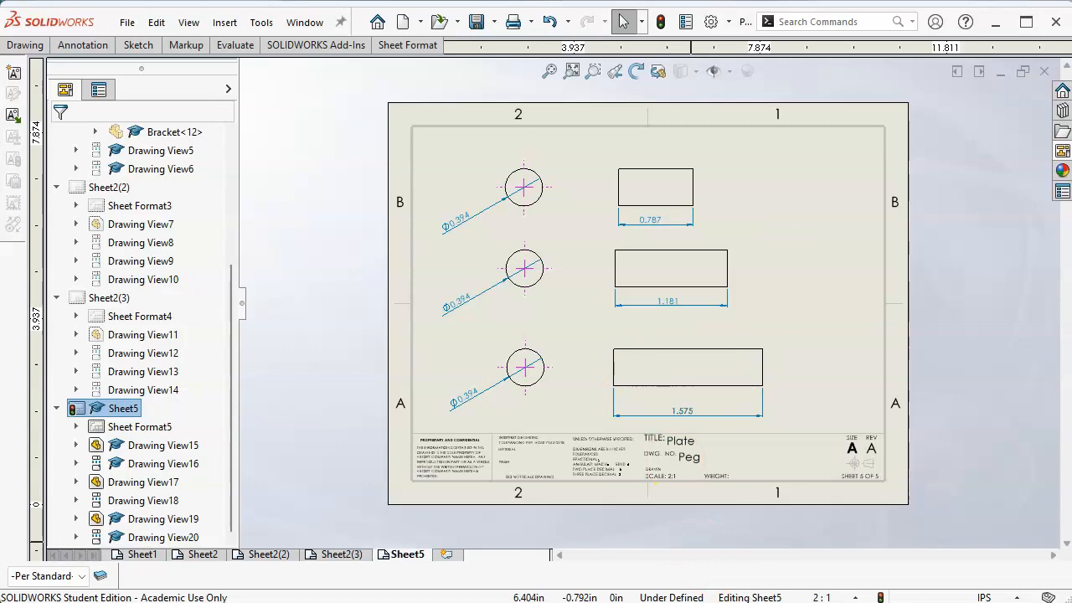
click(670, 601)
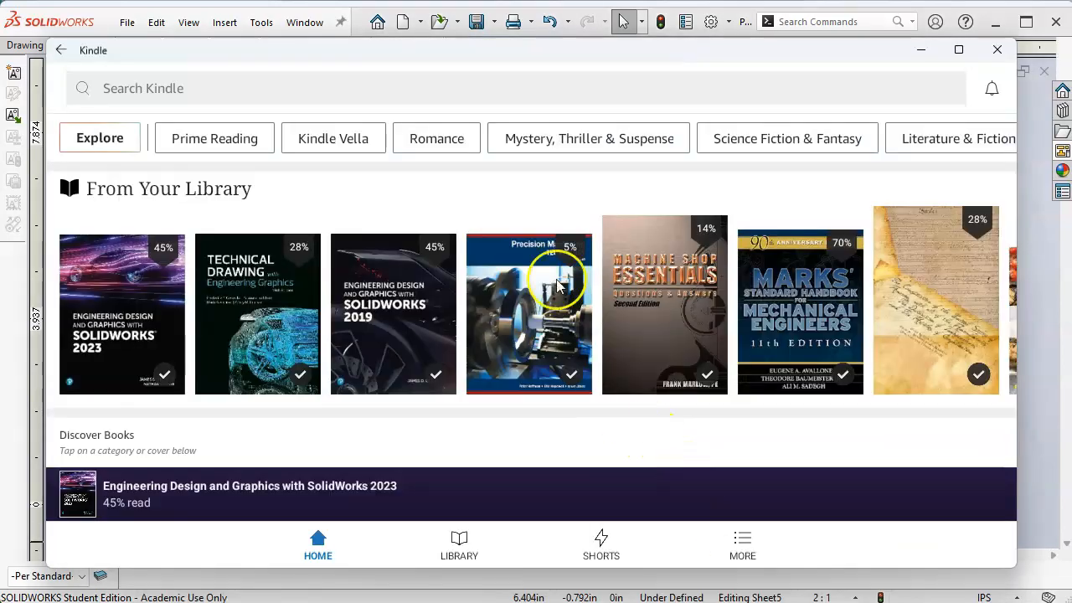
click(273, 496)
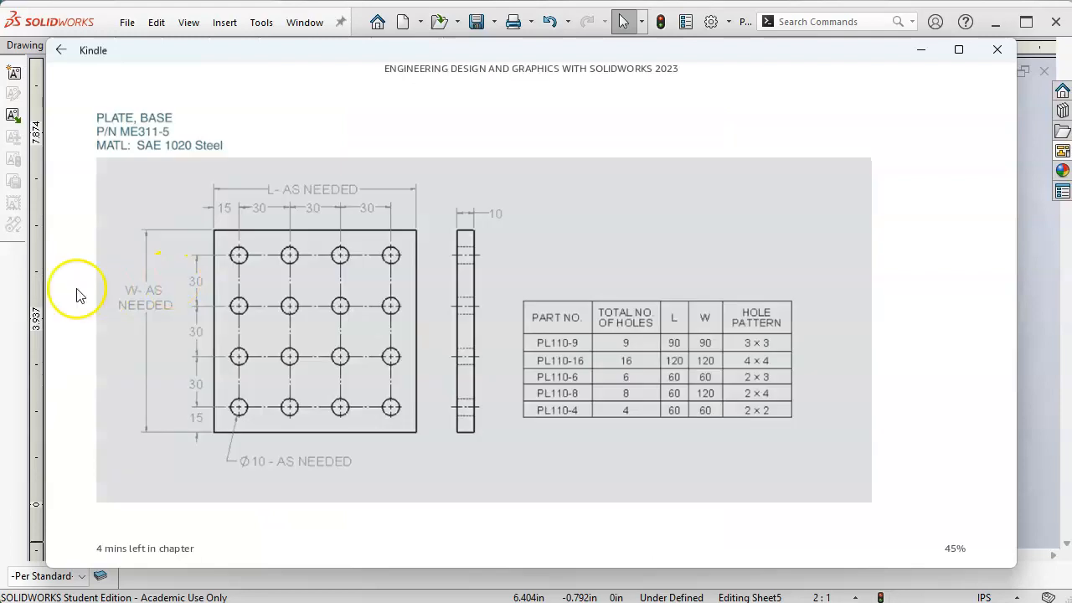
click(76, 295)
click(77, 295)
click(77, 295)
click(76, 295)
click(81, 295)
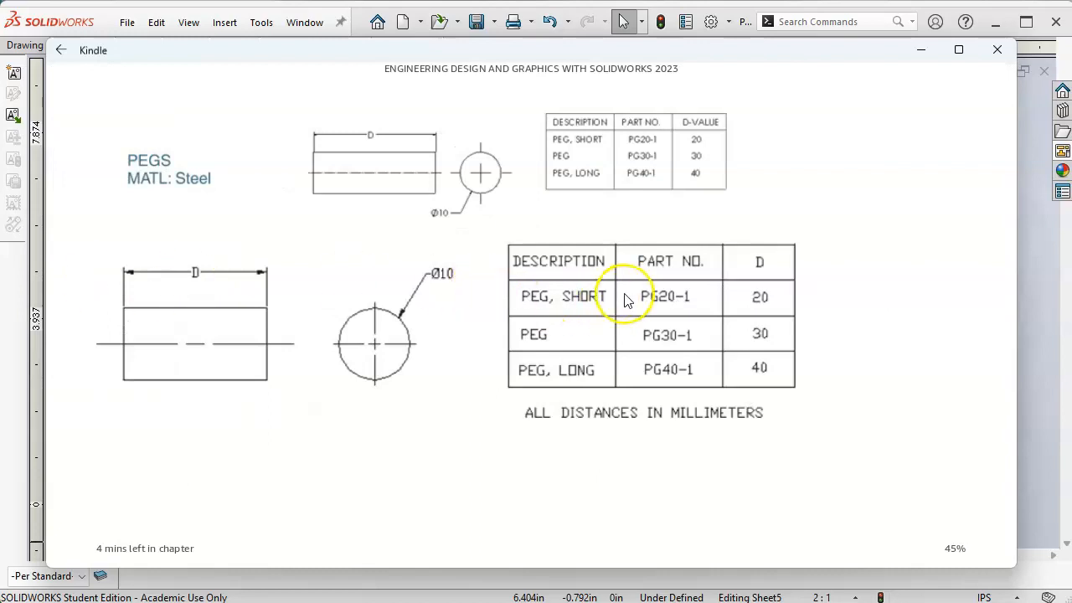
click(920, 52)
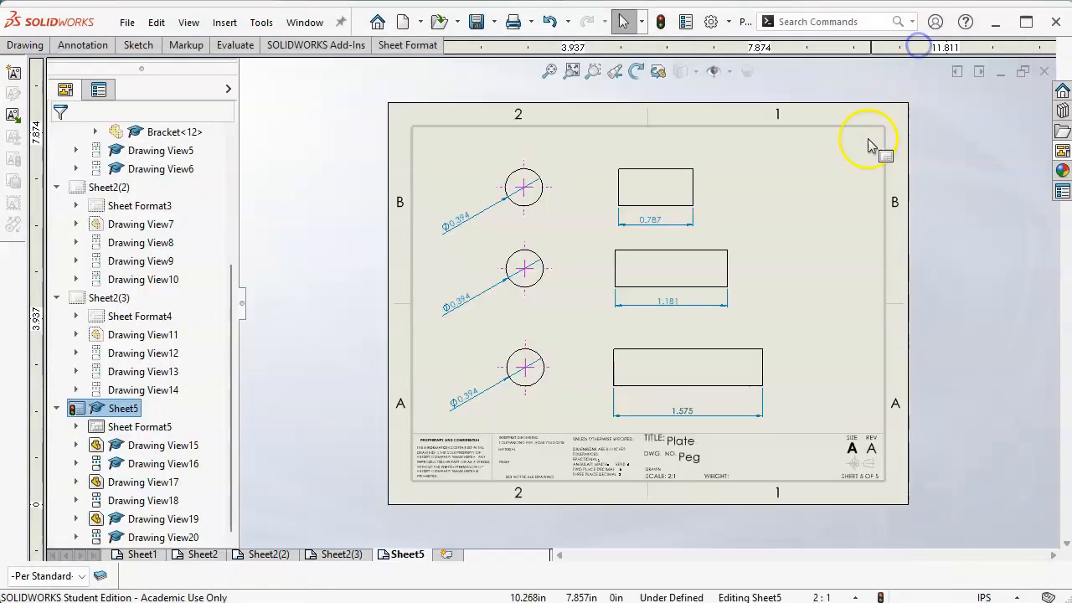
Add the note PG20-1 beside the shortest peg's front view and PG30-1 beside the medium peg's front view
click(75, 45)
click(193, 77)
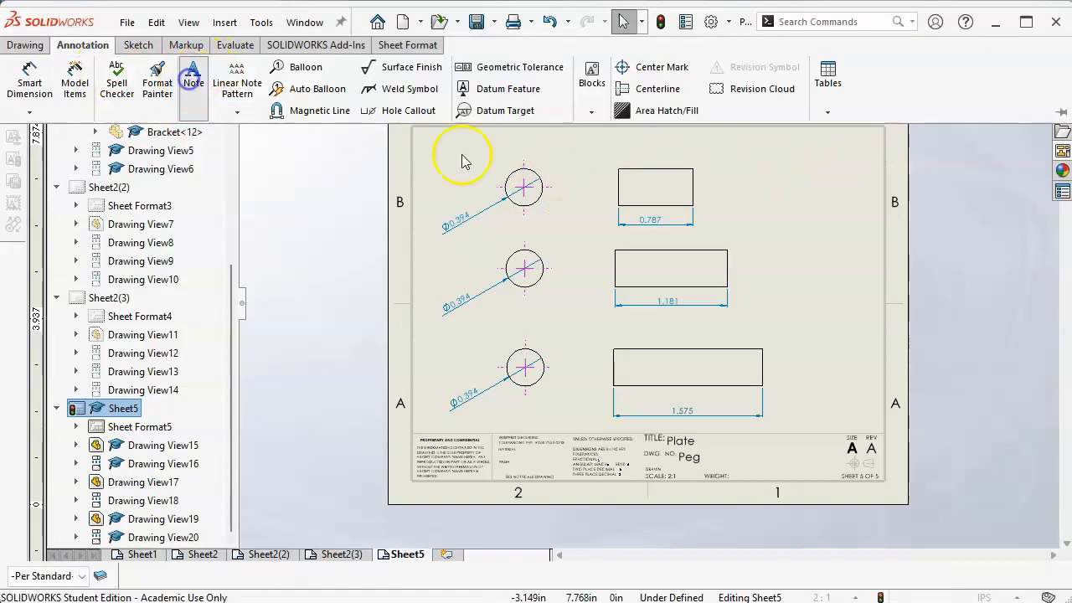
click(456, 170)
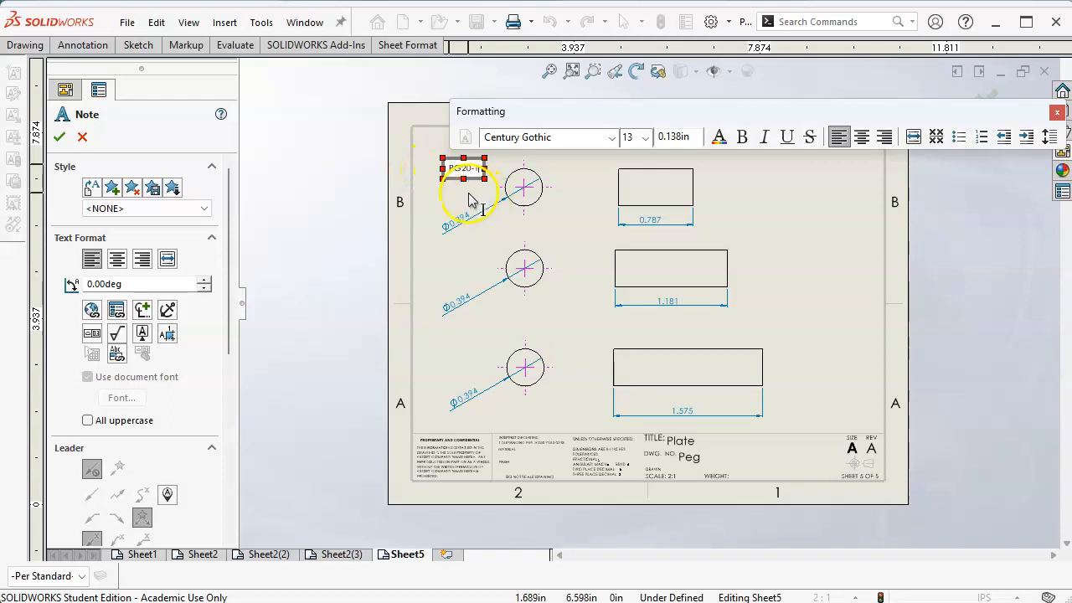
click(453, 271)
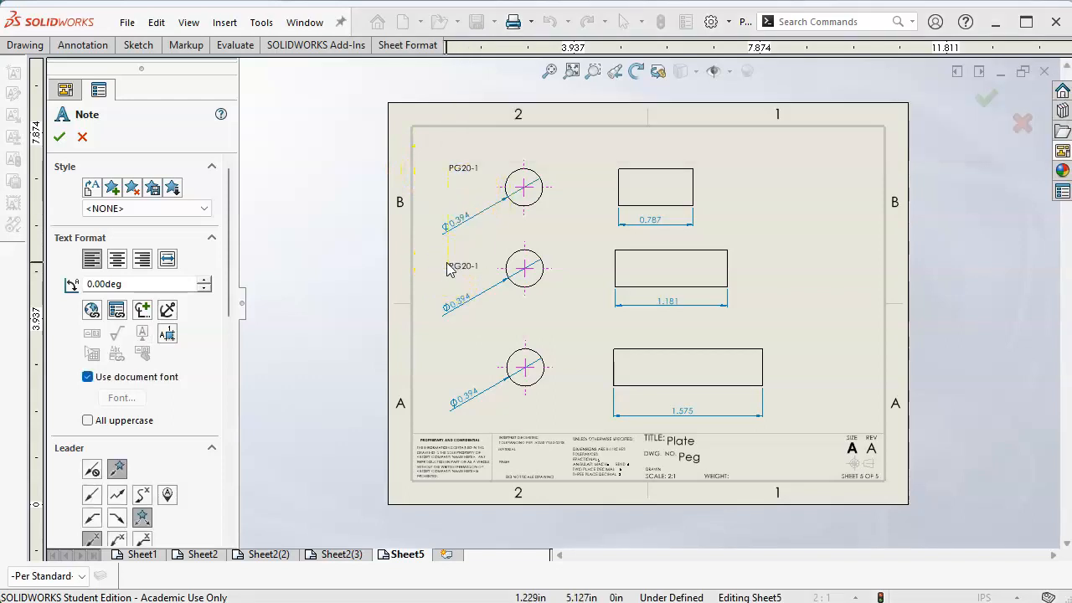
double_click(448, 266)
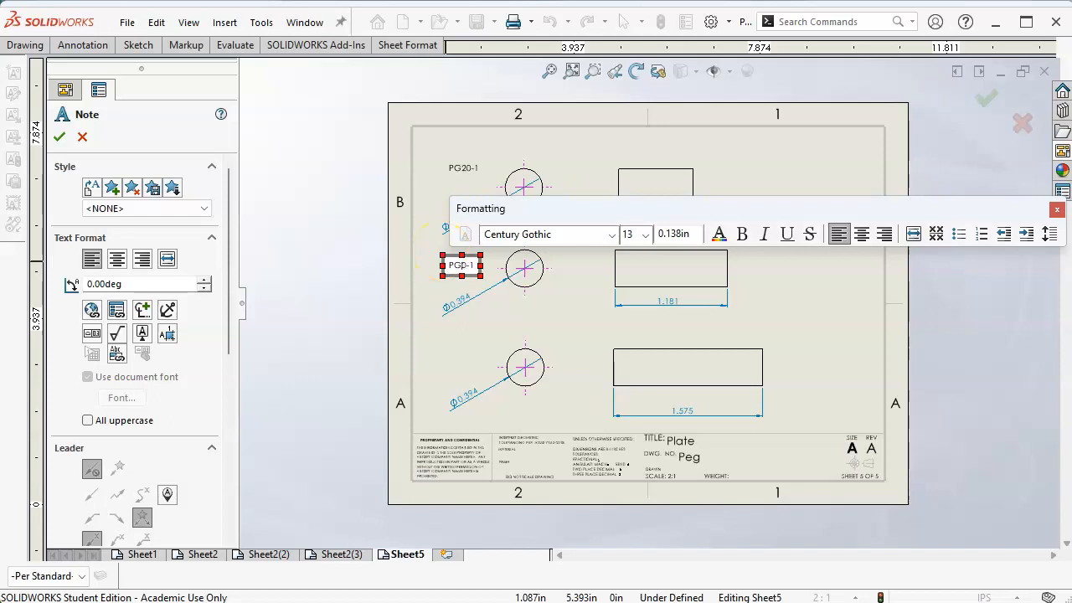
click(445, 314)
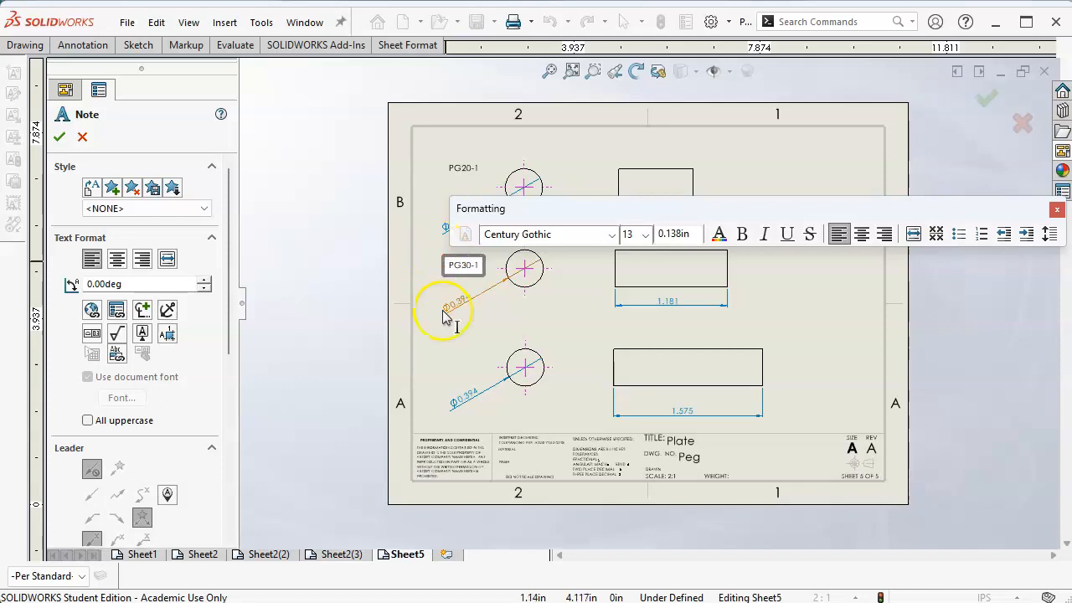
Place a note beside the longest peg's front view, change its text to PG40-1, and finish the note command
click(452, 359)
click(454, 356)
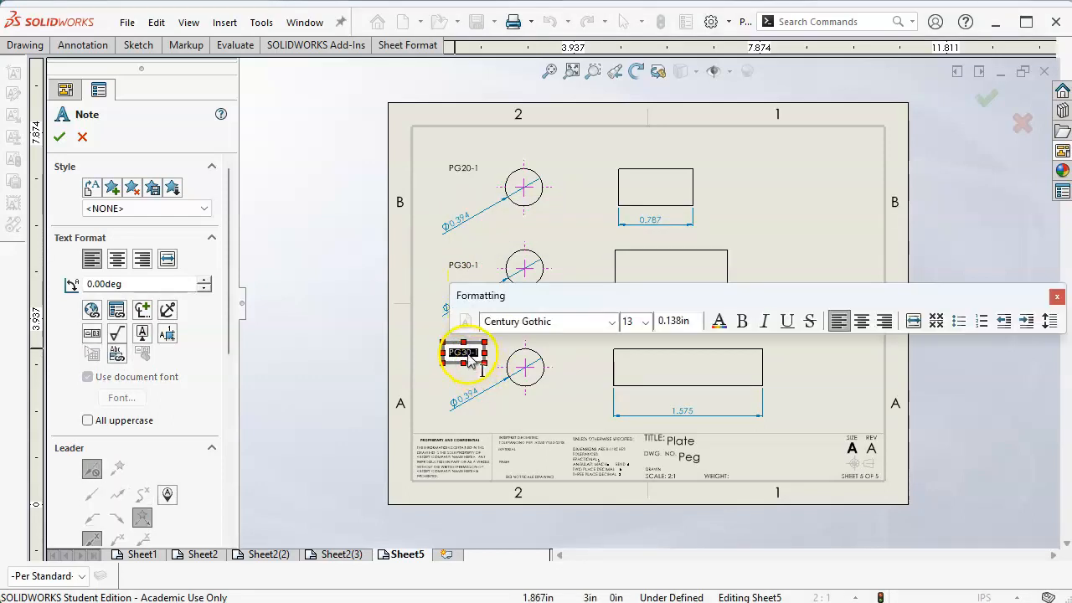
click(467, 354)
key(BackSpace)
text(4)
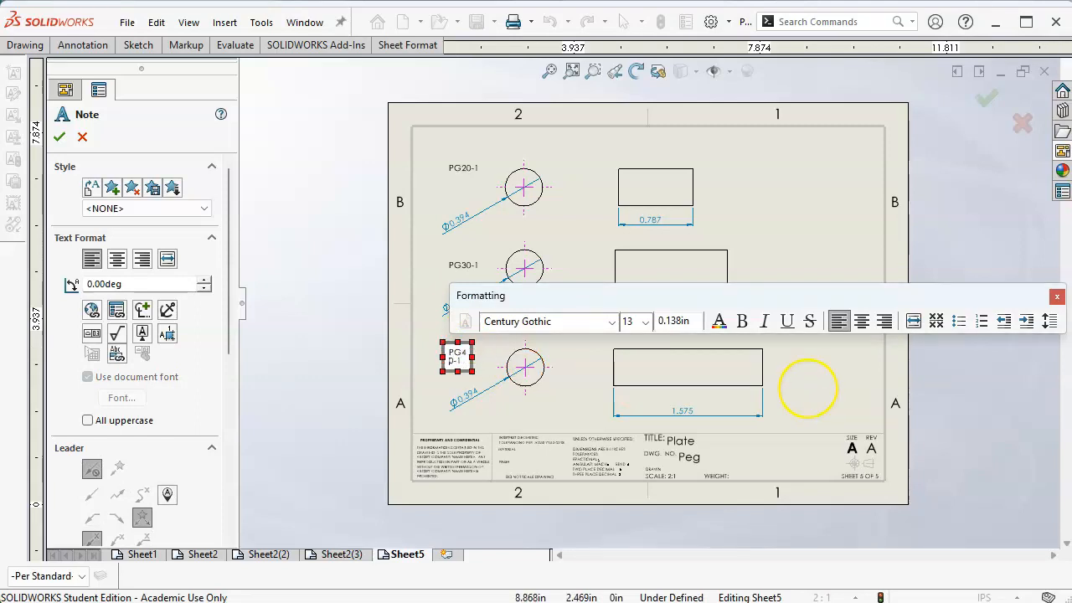
key(BackSpace)
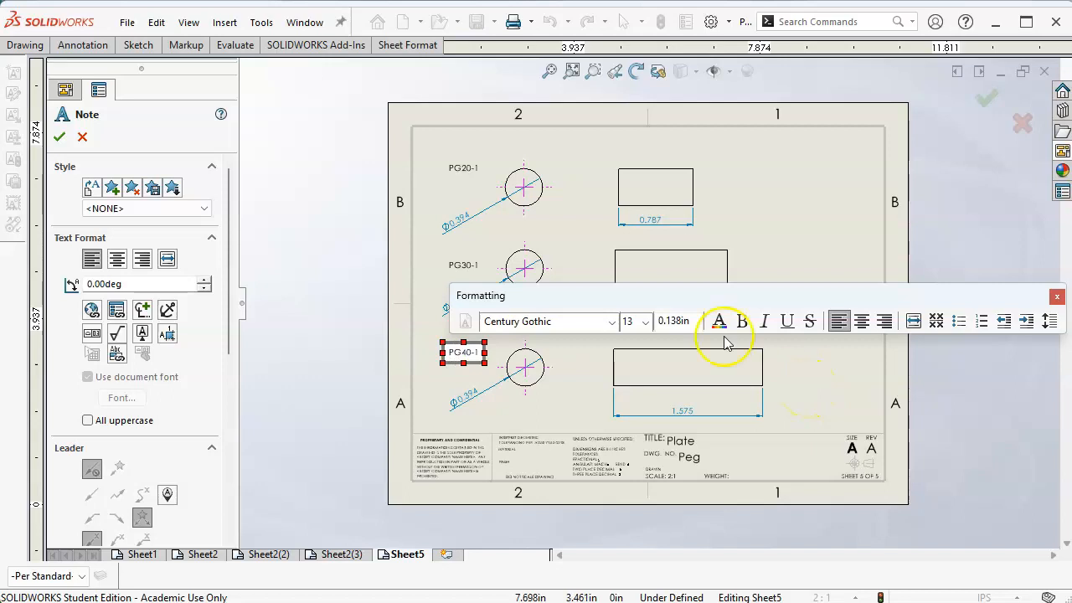
click(59, 136)
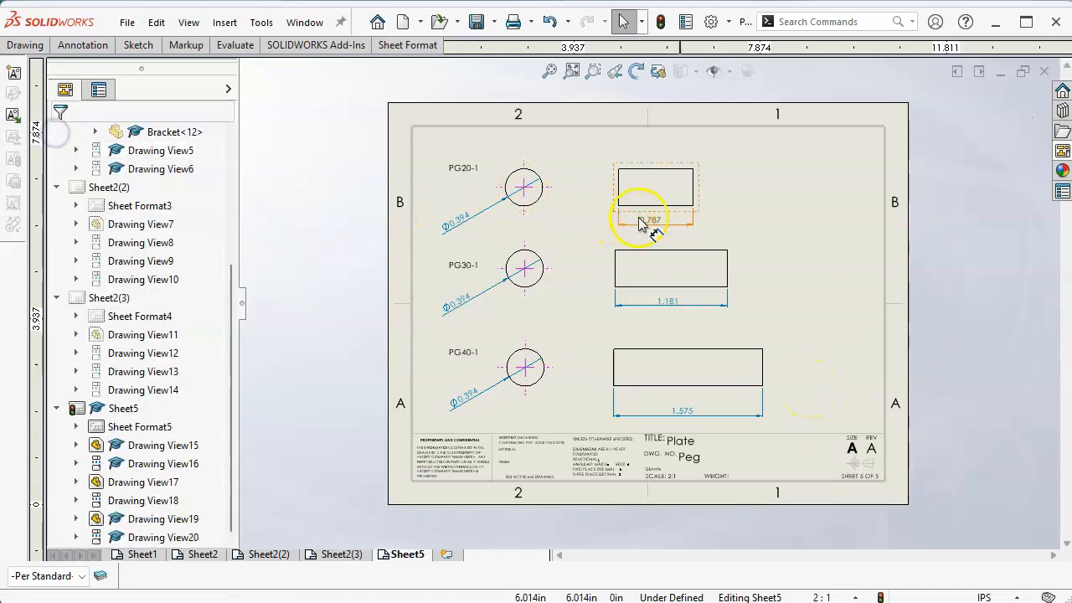
click(786, 226)
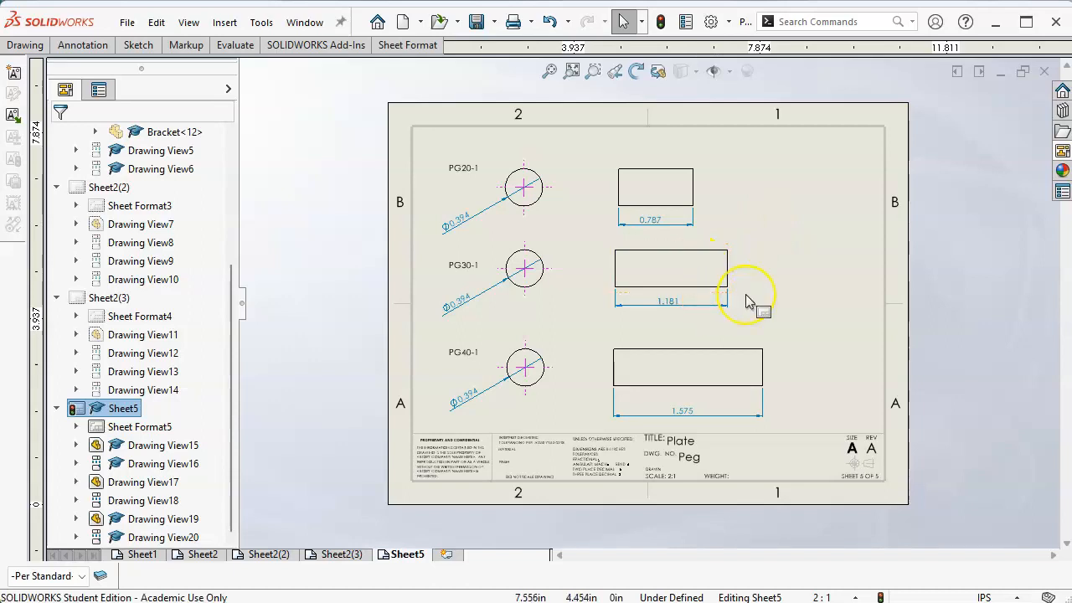
Return to Sheet1 and save the drawing as P5-3 Parts in the Assign Assembly folder
scroll(702, 173, up, 1)
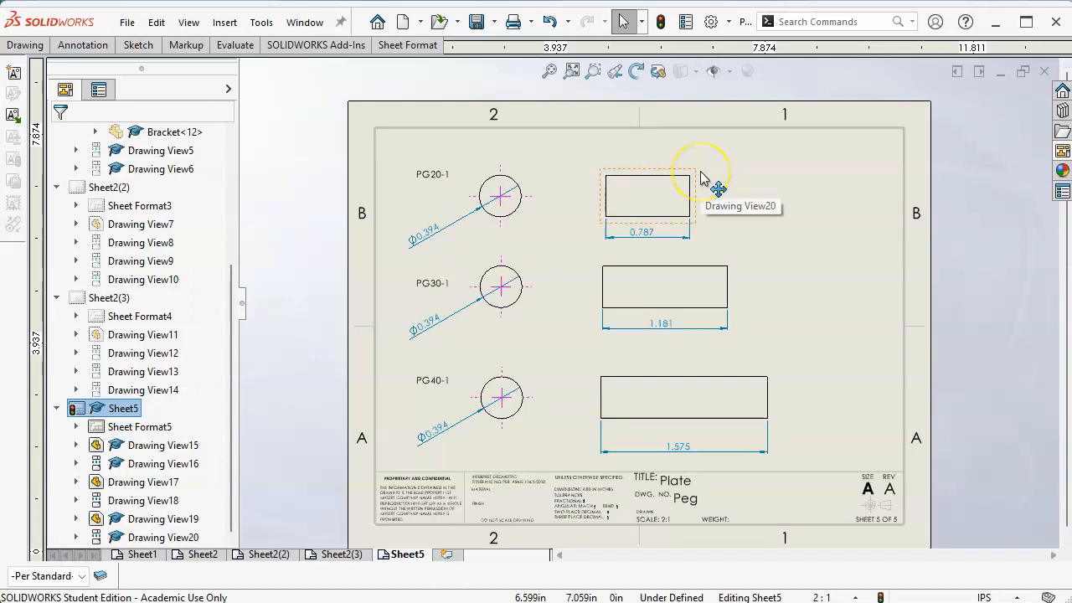
scroll(711, 179, up, 1)
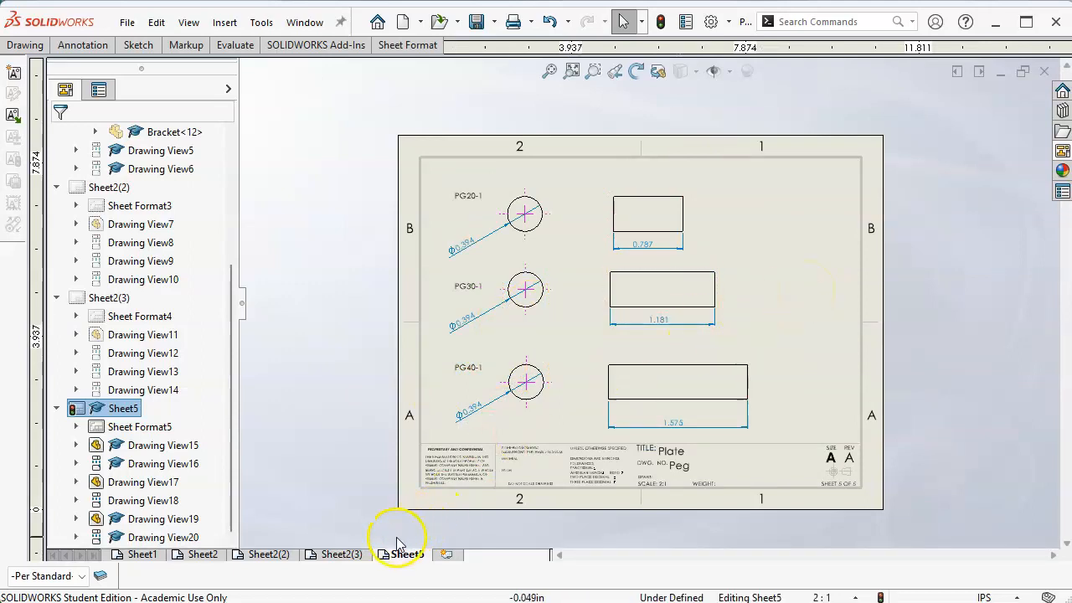
click(153, 557)
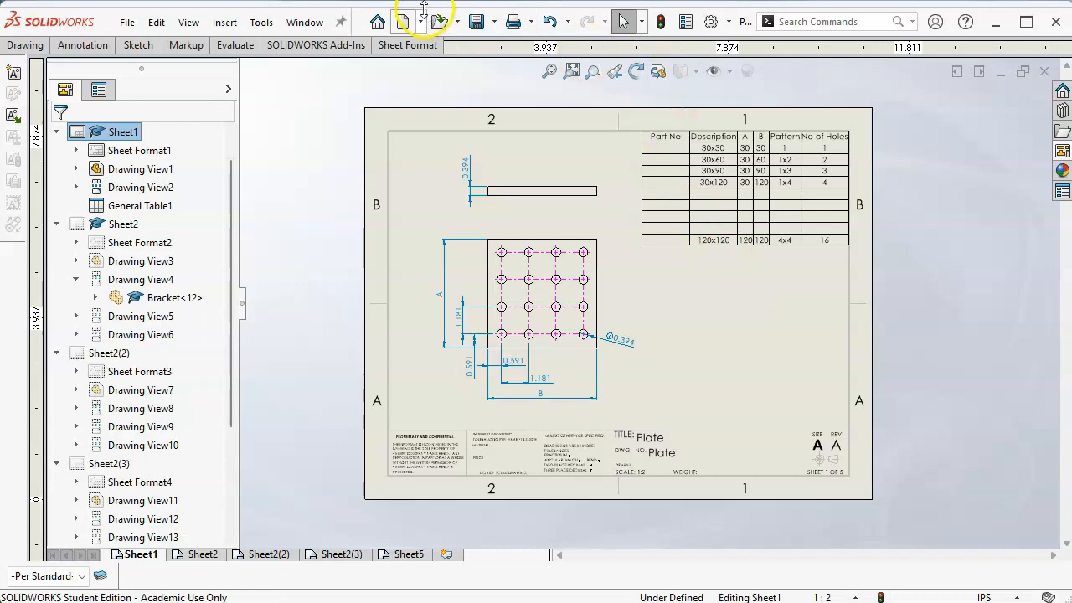
click(478, 26)
click(343, 270)
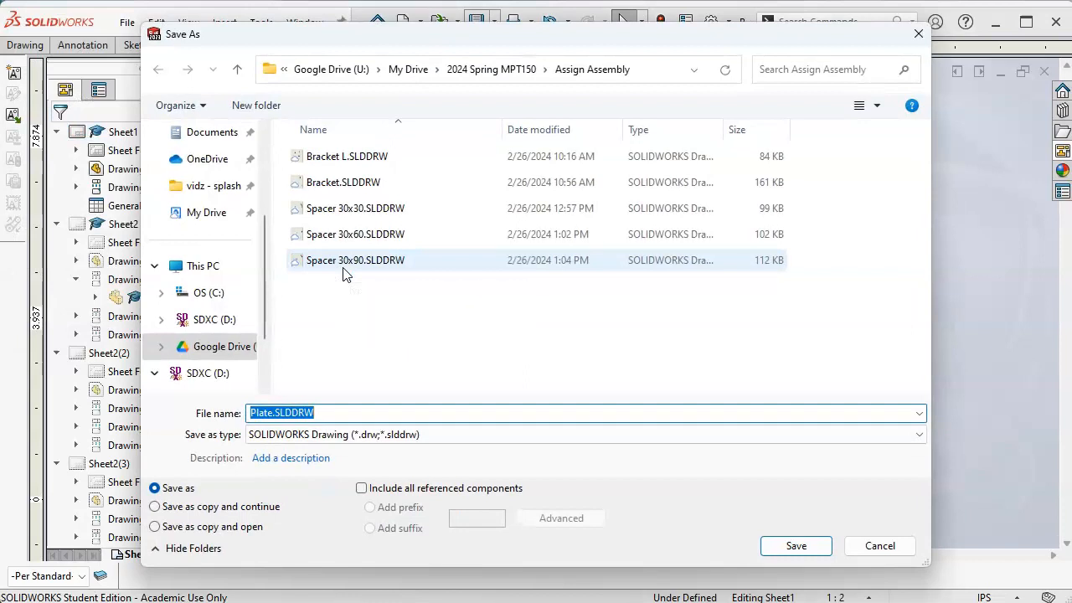
text(P5-)
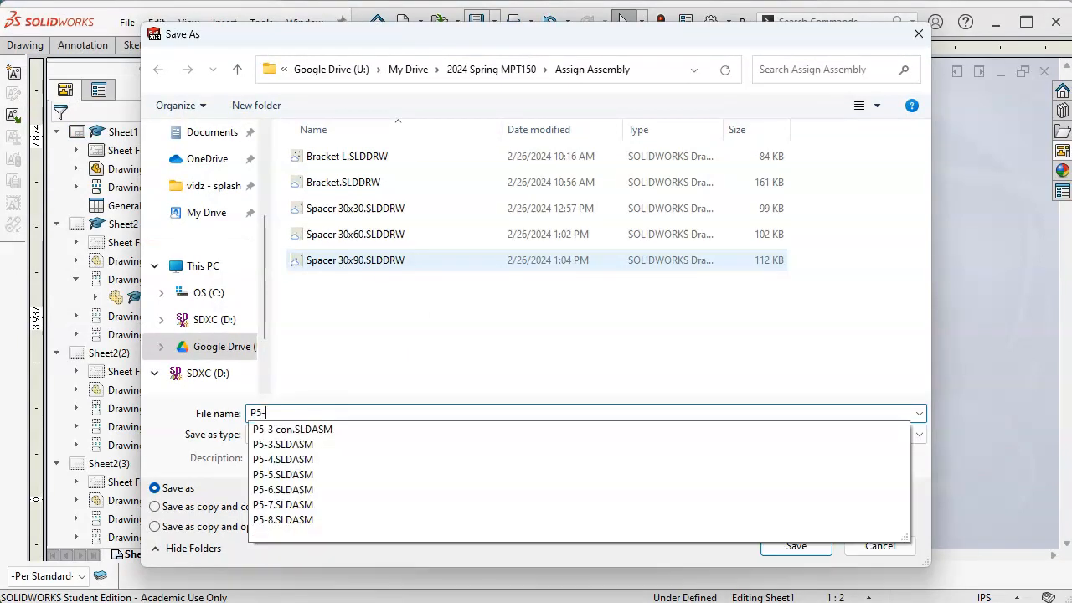
text(3 Parts)
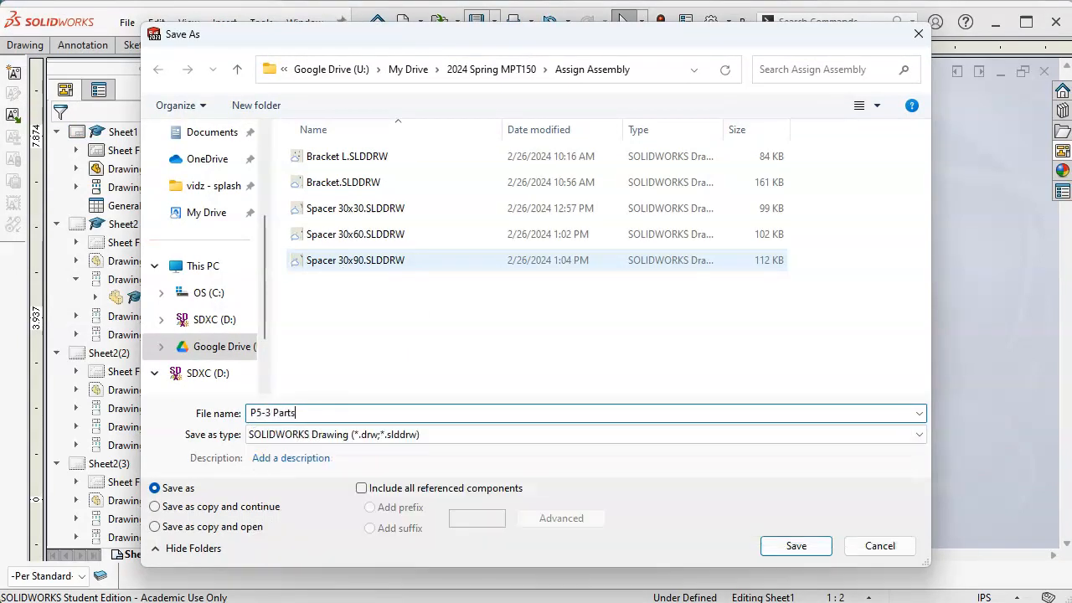
click(791, 545)
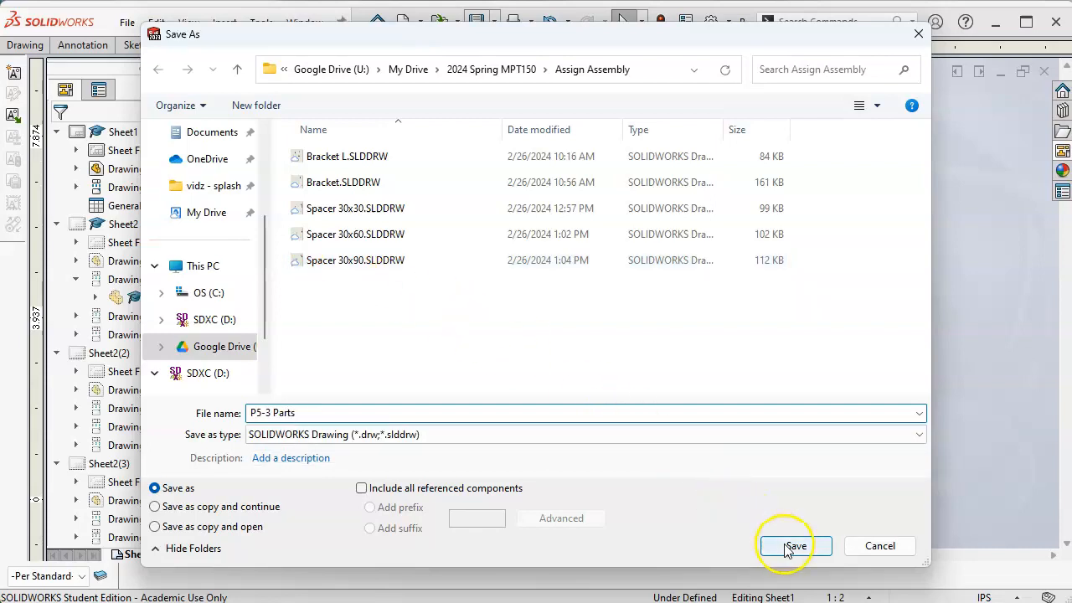